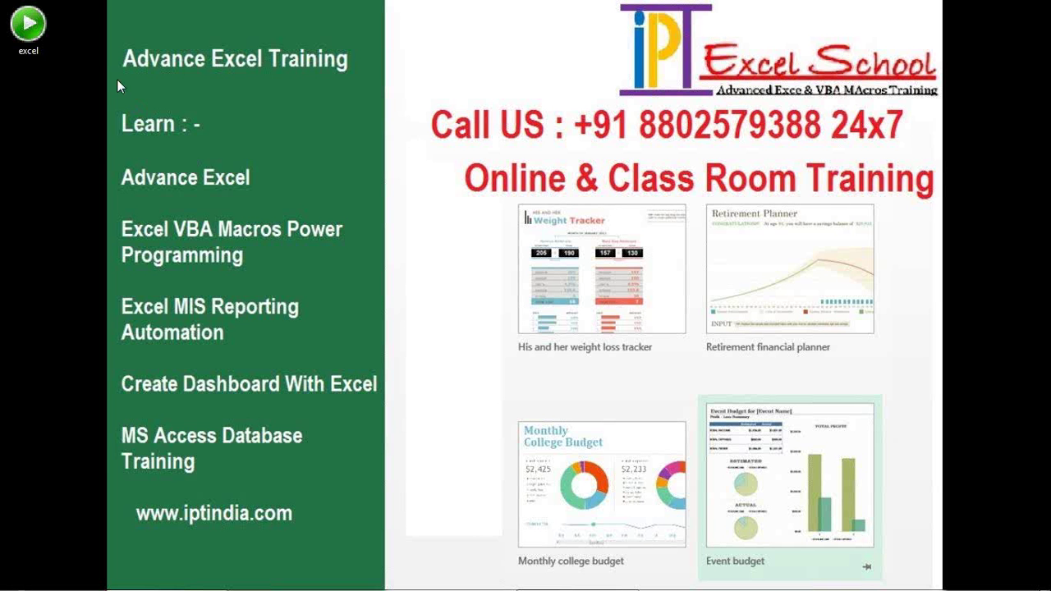
# Open the 'paste special' workbook from the desktop excel folder.
pyautogui.doubleClick(37, 29)
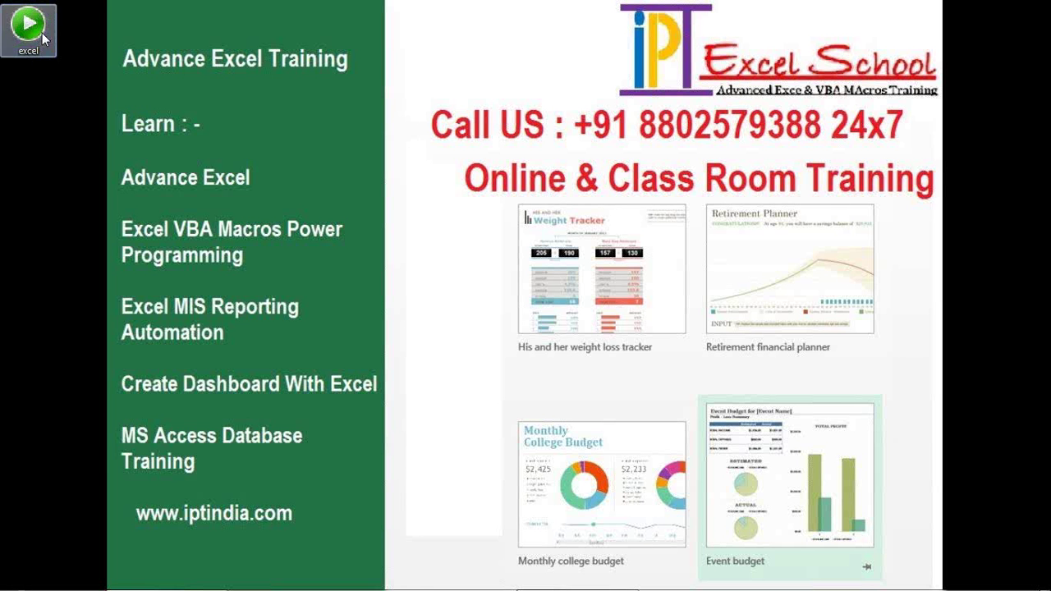
pyautogui.click(230, 152)
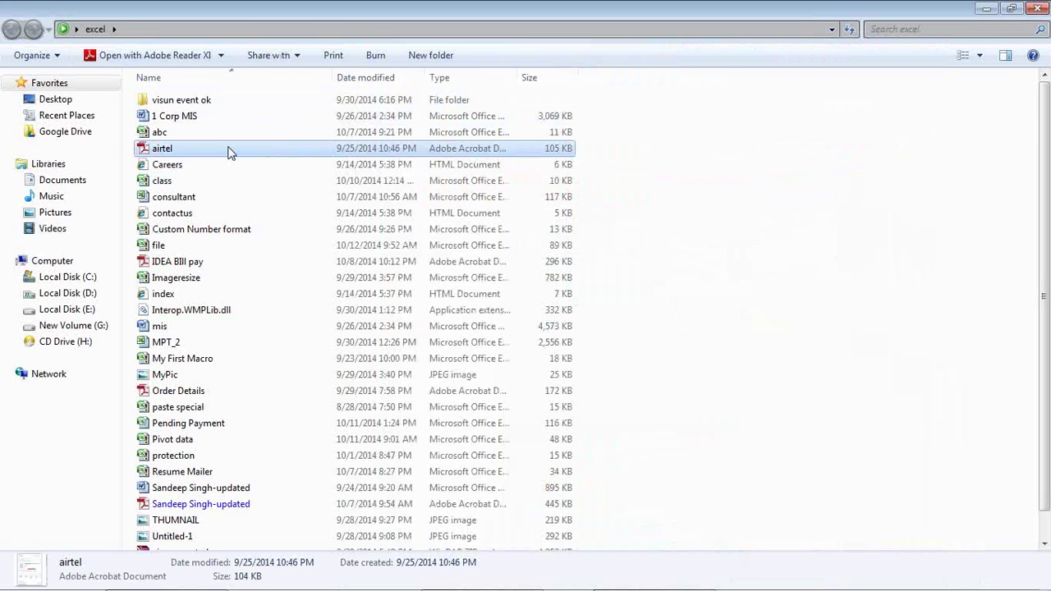
pyautogui.press('p')
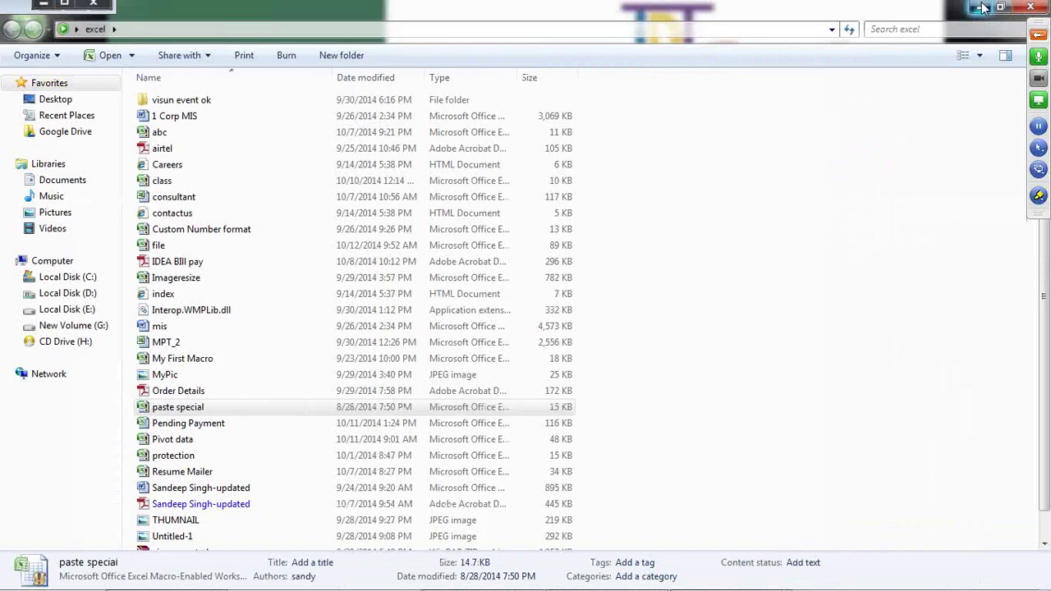
# Maximize the workbook and inspect the Sales cells C3, C4, C7 and C8.
pyautogui.click(982, 8)
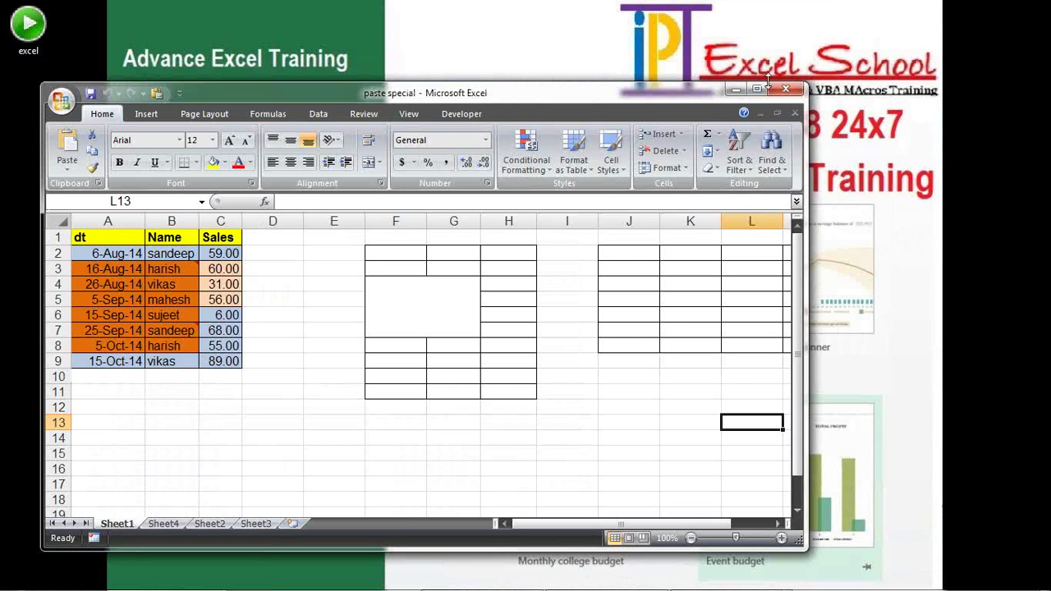
pyautogui.click(757, 90)
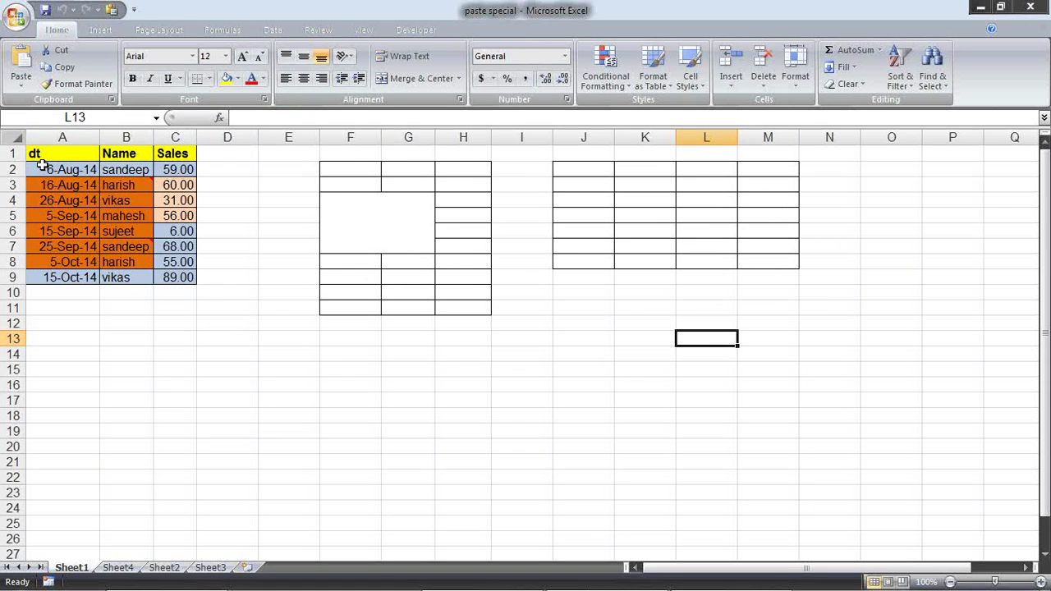
pyautogui.moveTo(47, 169)
pyautogui.mouseDown()
pyautogui.moveTo(202, 287)
pyautogui.moveTo(183, 275)
pyautogui.mouseUp()
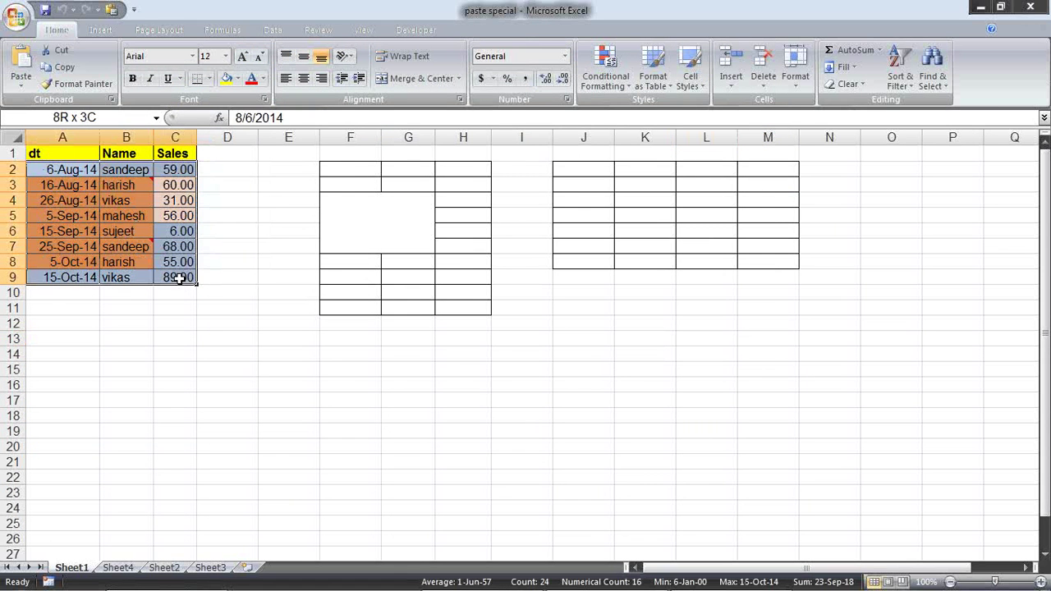
pyautogui.click(239, 79)
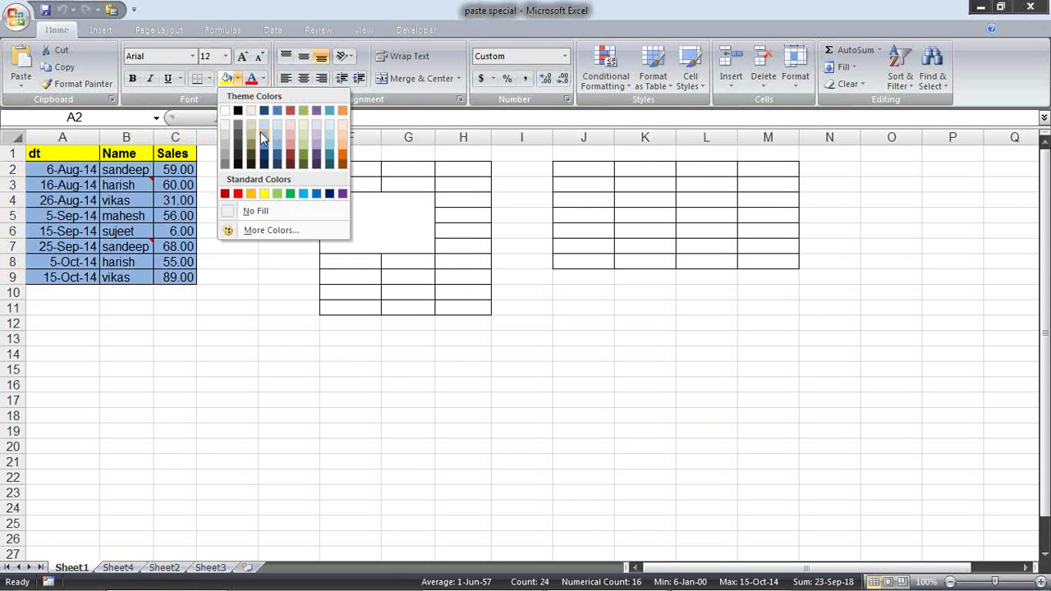
pyautogui.click(401, 367)
pyautogui.click(283, 370)
pyautogui.click(179, 197)
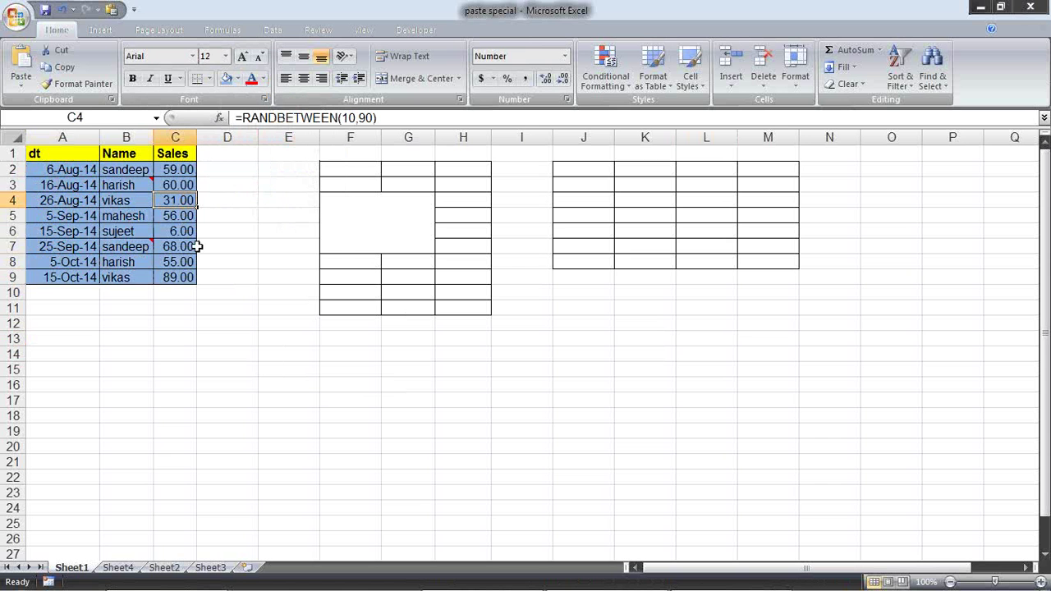
pyautogui.click(190, 246)
pyautogui.click(186, 262)
pyautogui.click(179, 185)
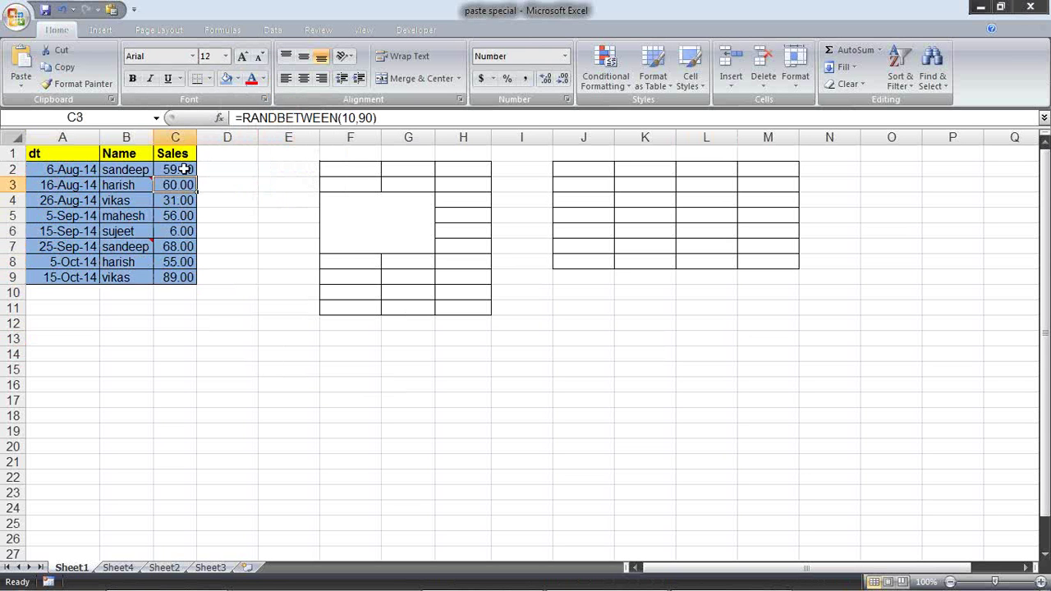
# Clear the borders from the empty bordered tables in F1:N27.
pyautogui.moveTo(334, 159); pyautogui.dragTo(829, 554)
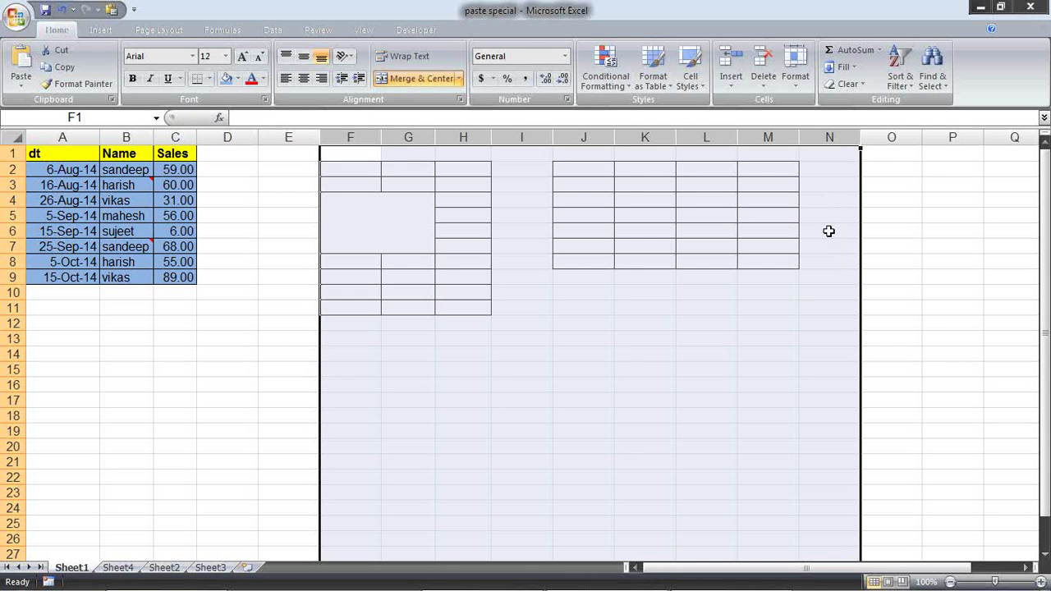
pyautogui.hotkey('alt', 'e')
pyautogui.press('a')
pyautogui.press('a')
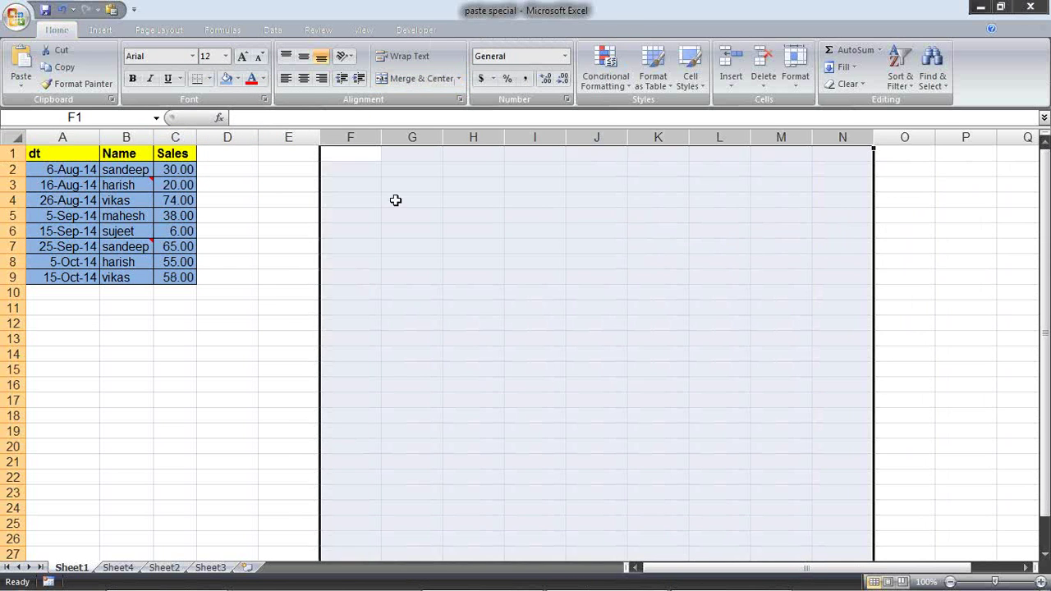
pyautogui.click(397, 200)
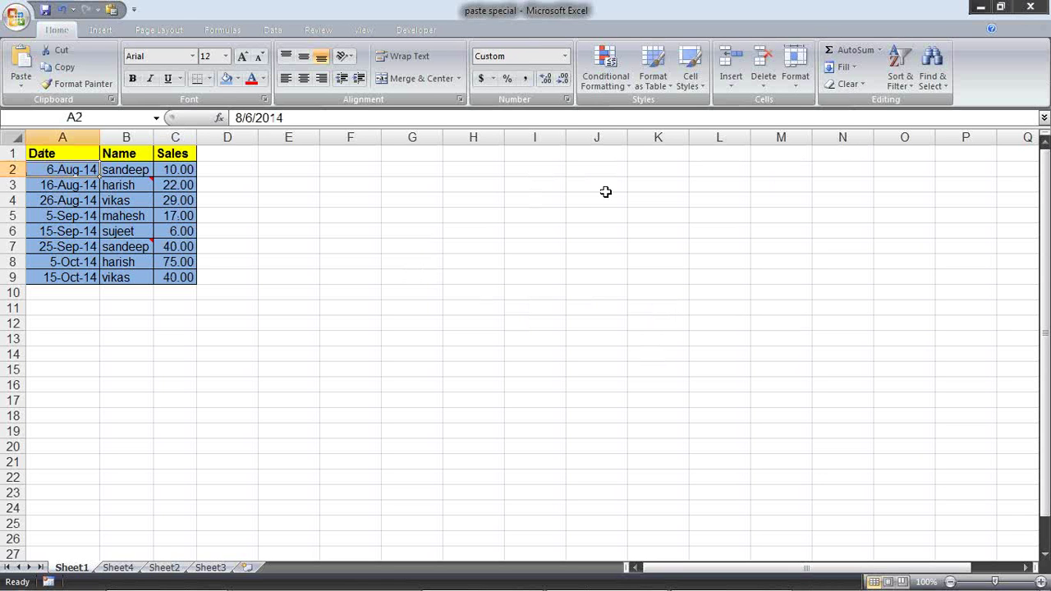
# Deselect the table and select cells D2 and D4 beside the Sales data.
pyautogui.click(484, 188)
pyautogui.click(225, 167)
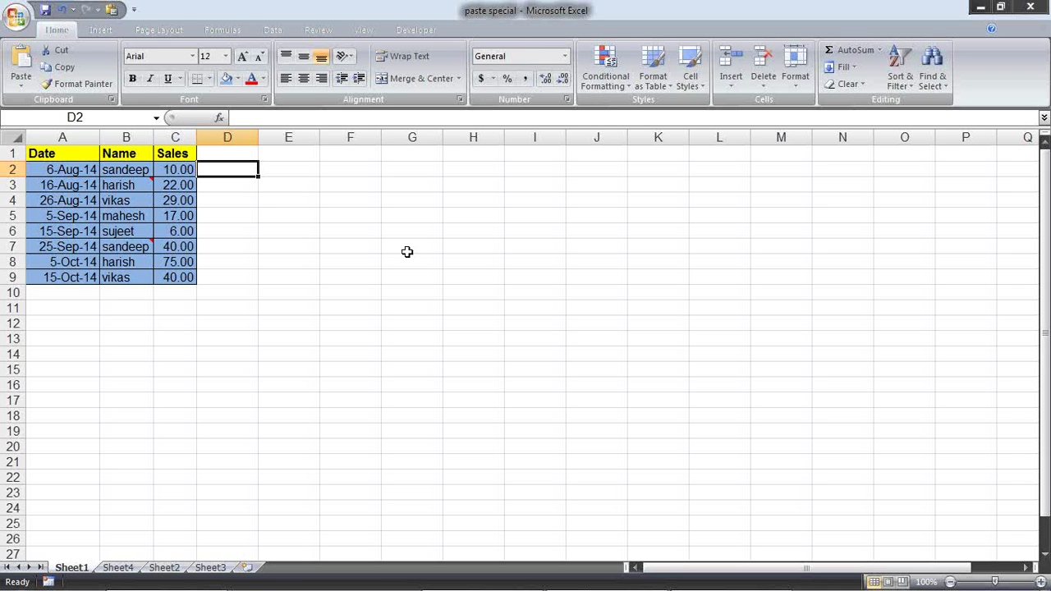
pyautogui.click(235, 206)
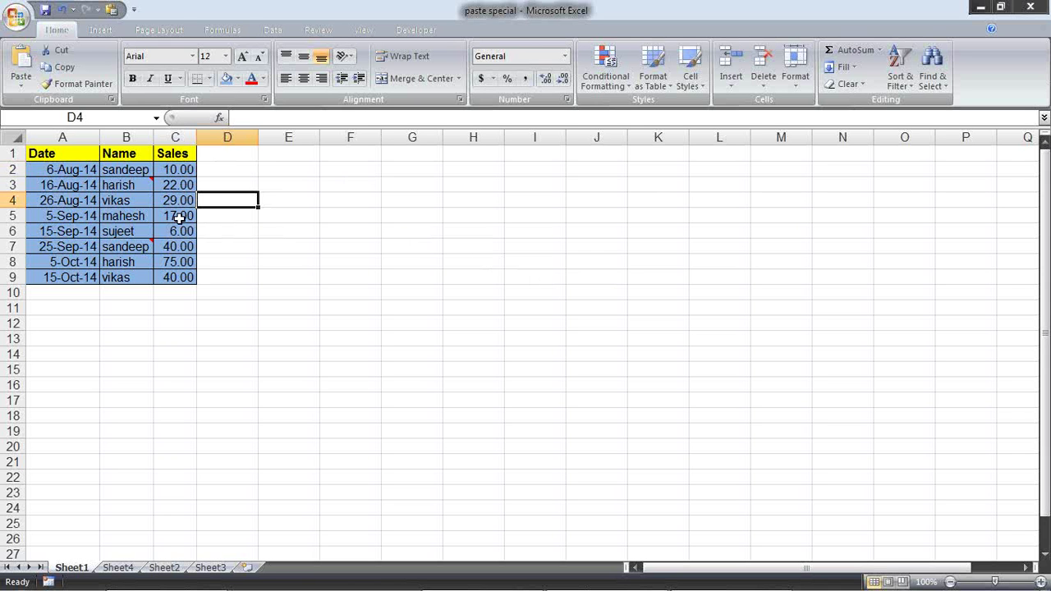
# Review the dates, names and Sales formulas across the A1:C9 table, including the fixed C6.
pyautogui.click(159, 185)
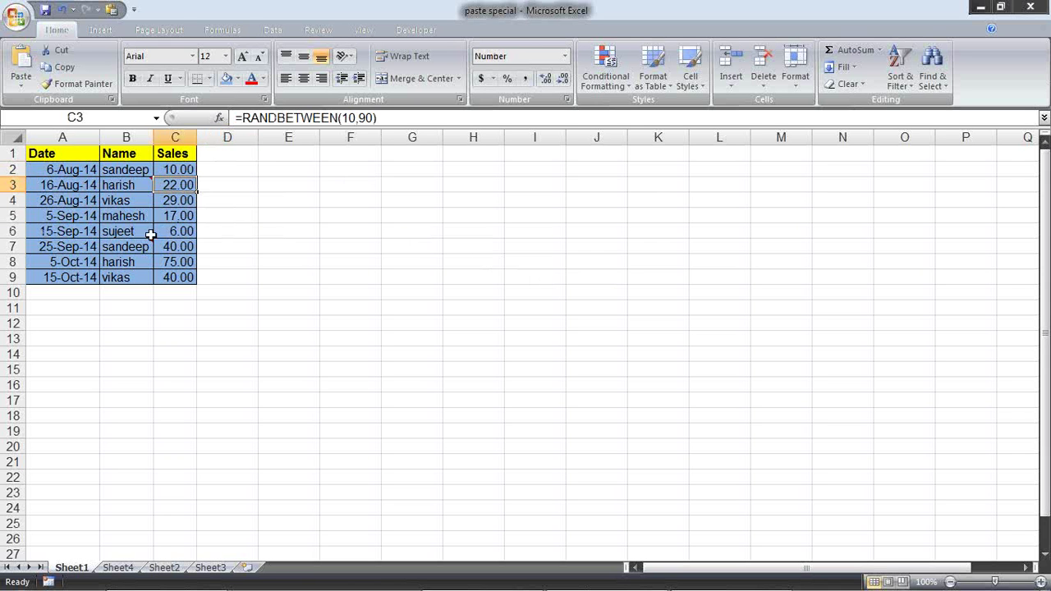
pyautogui.moveTo(57, 154); pyautogui.dragTo(174, 281)
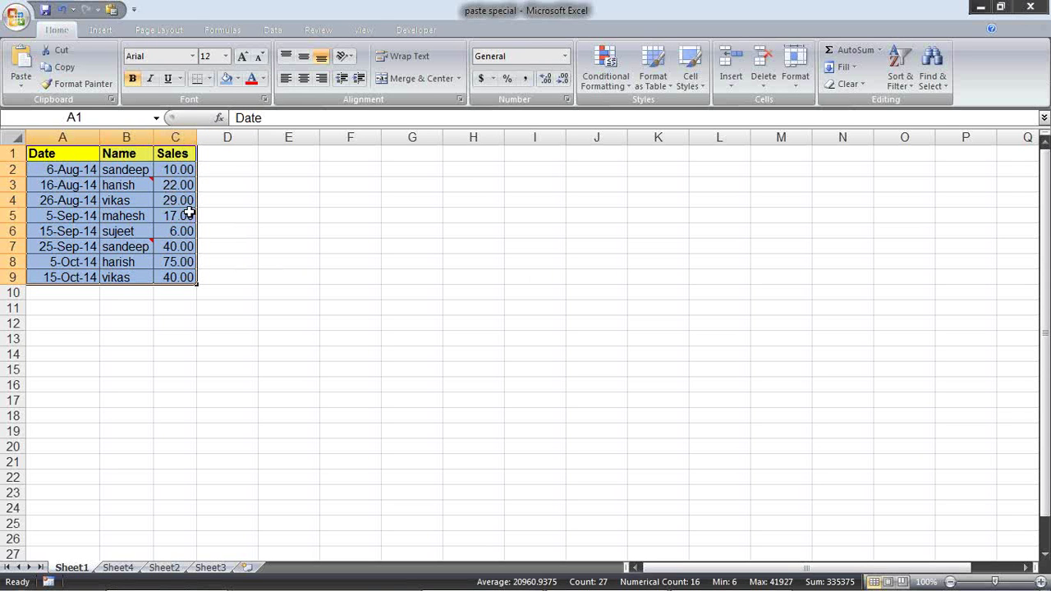
pyautogui.click(283, 186)
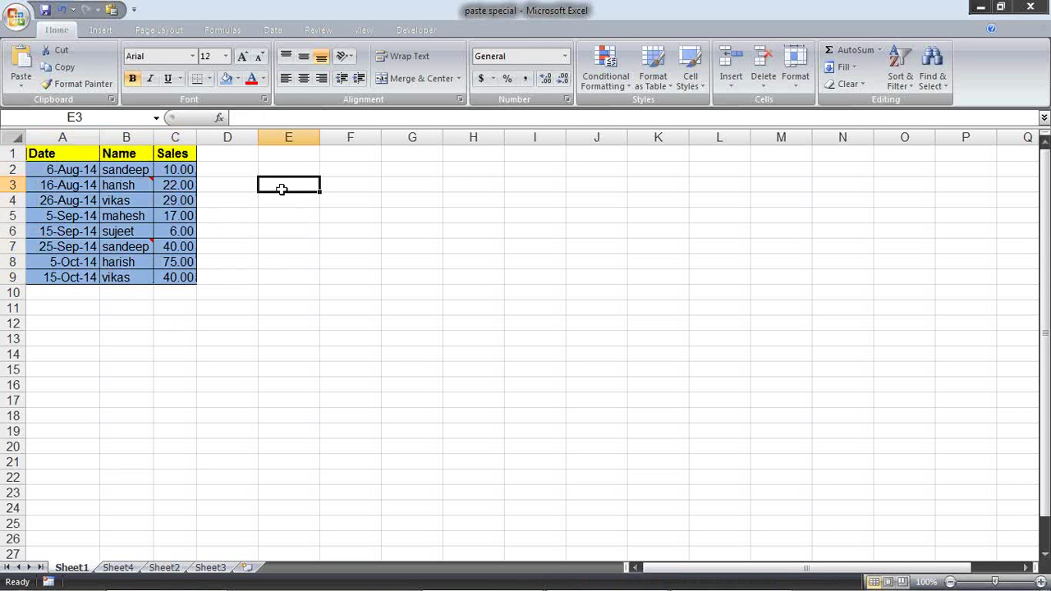
pyautogui.click(127, 182)
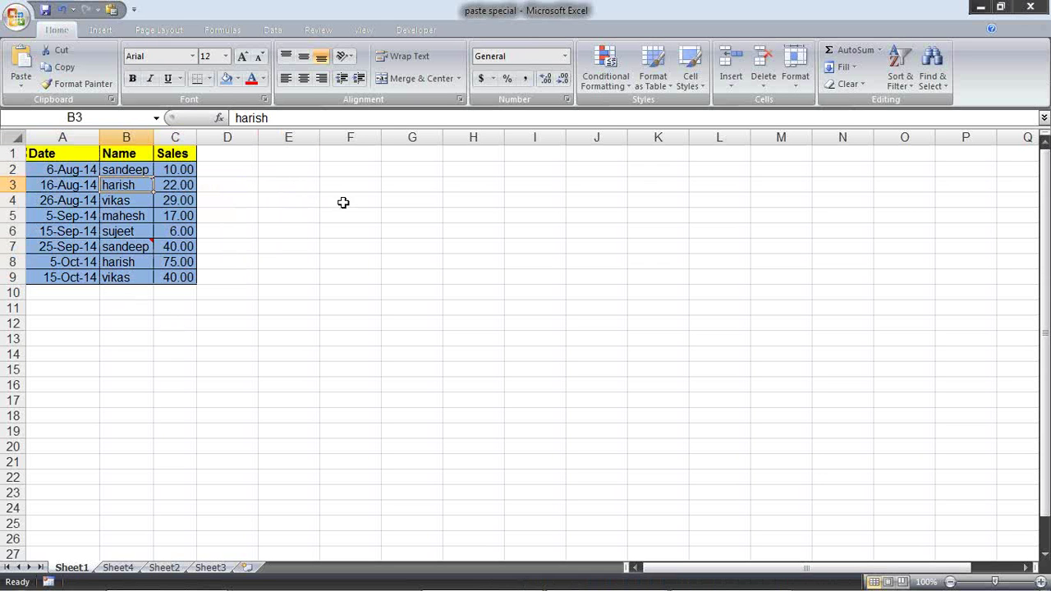
pyautogui.click(271, 205)
pyautogui.click(173, 186)
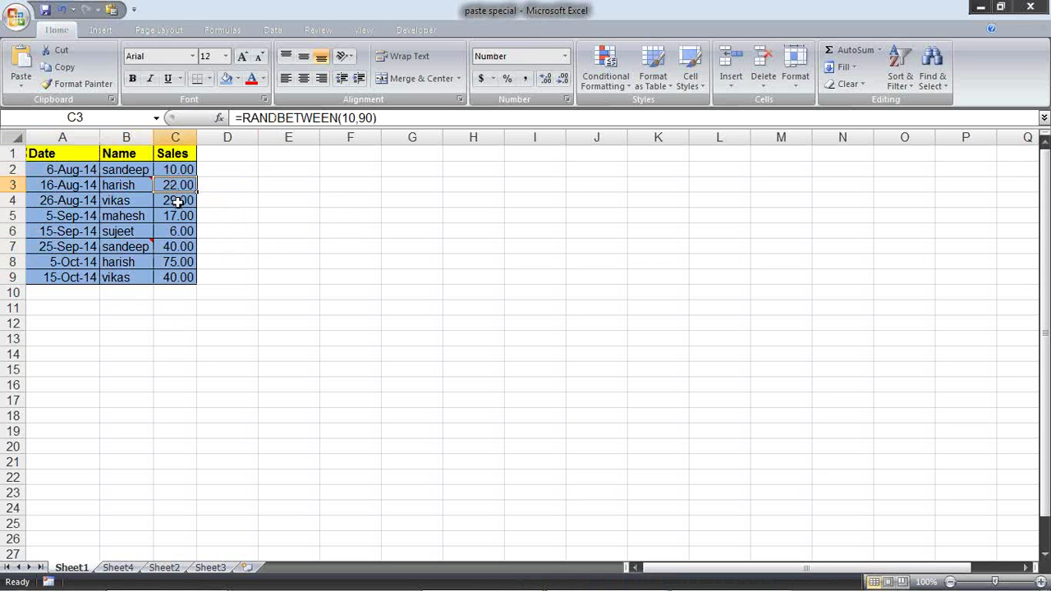
pyautogui.click(179, 203)
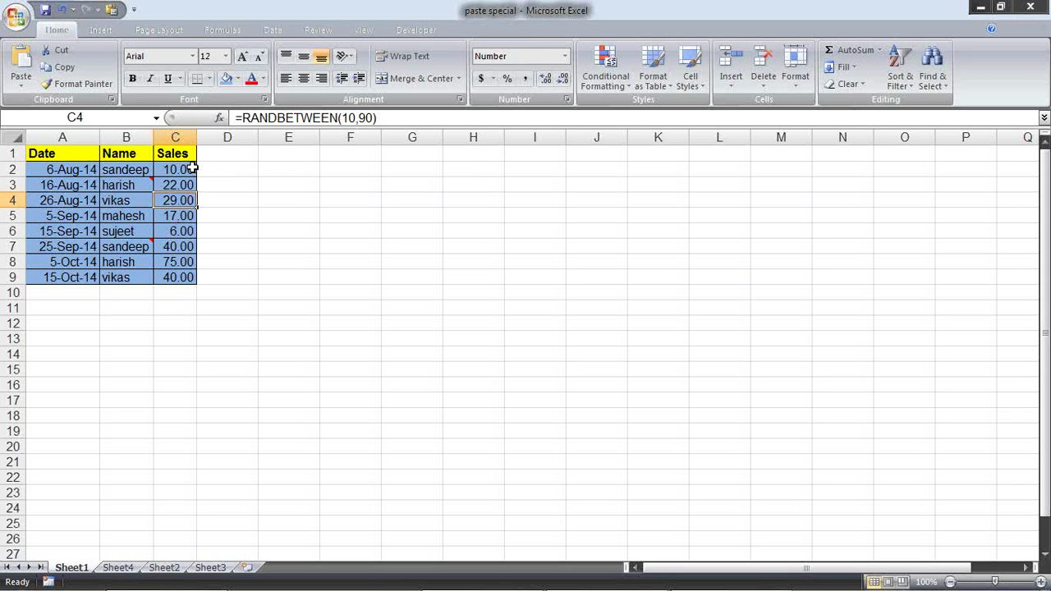
pyautogui.click(189, 169)
pyautogui.click(171, 230)
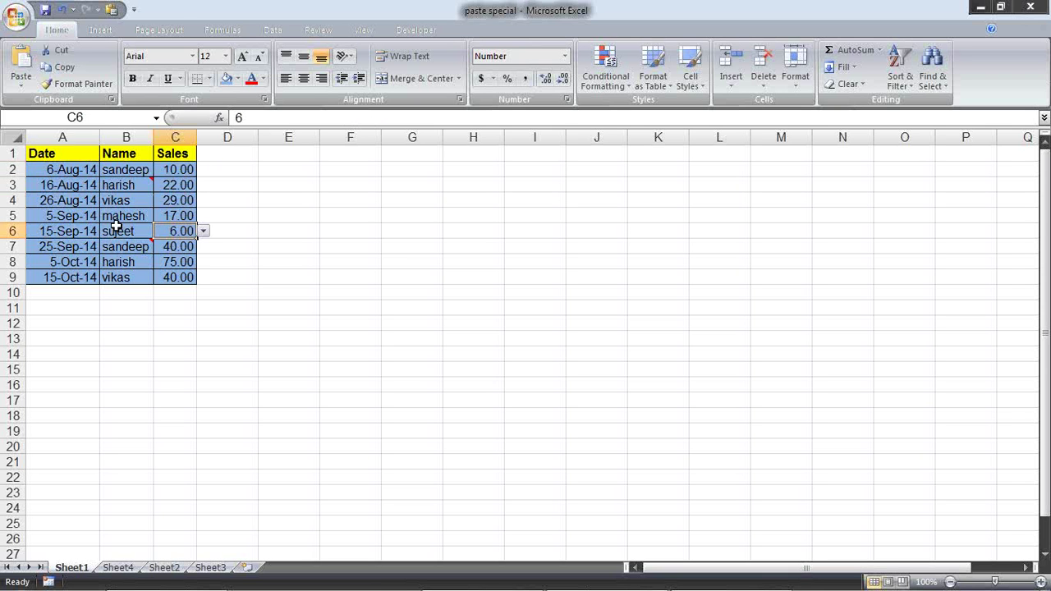
pyautogui.click(48, 213)
pyautogui.click(74, 184)
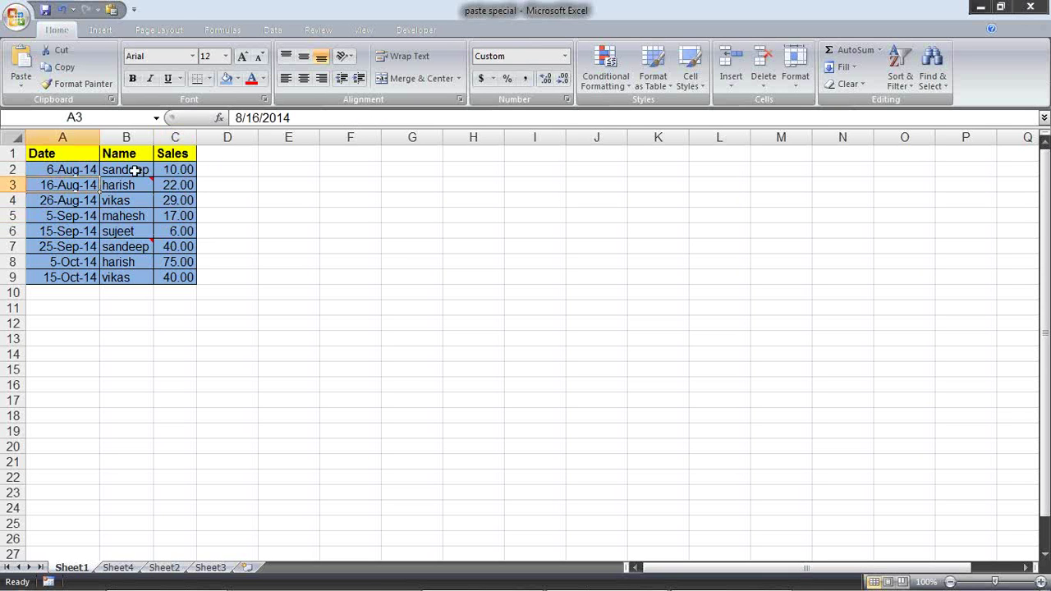
pyautogui.click(80, 171)
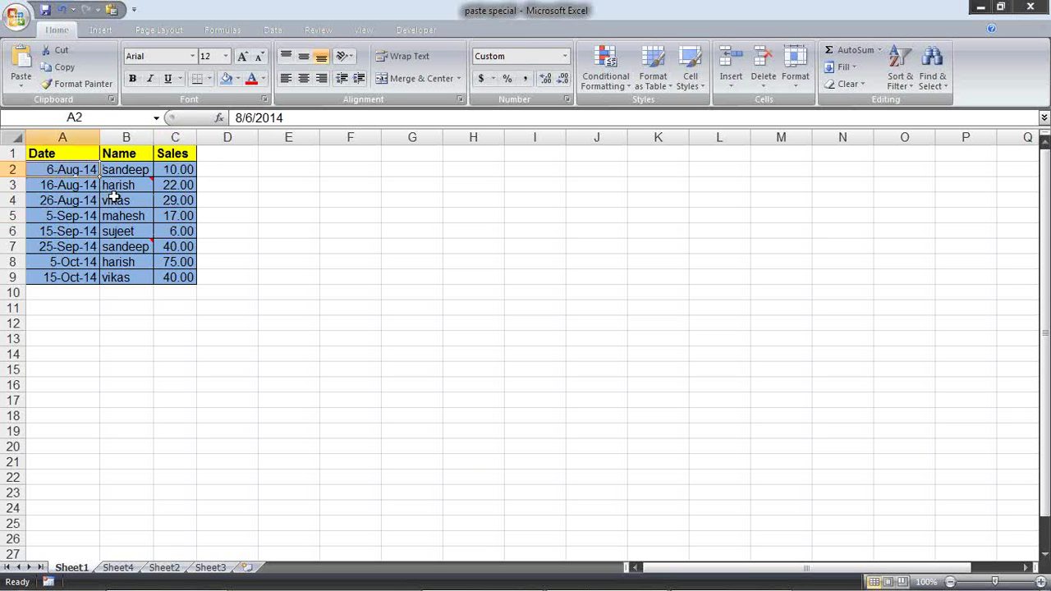
pyautogui.click(119, 199)
pyautogui.click(189, 185)
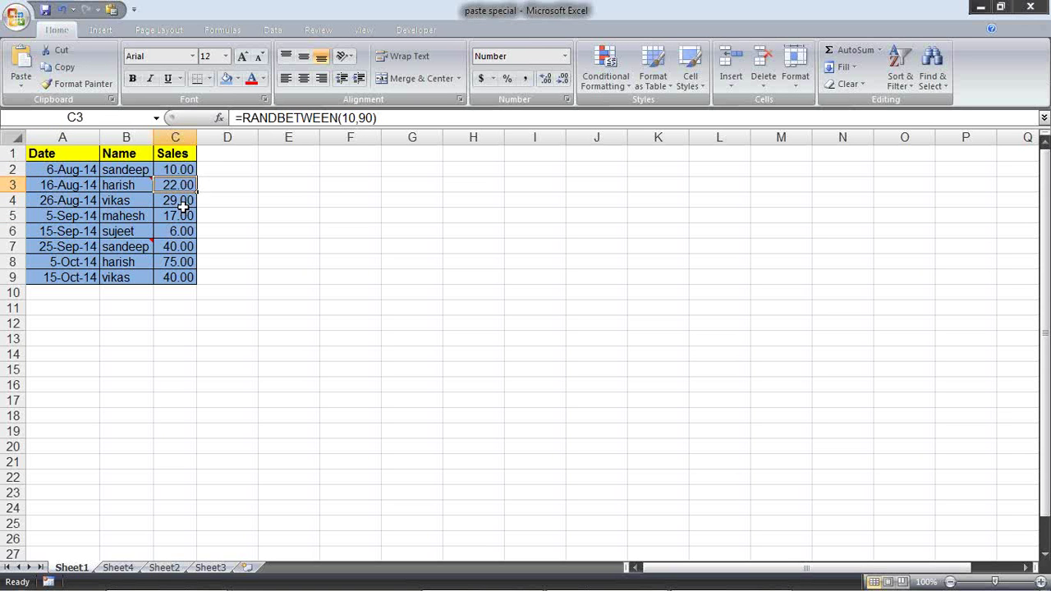
# Edit the RANDBETWEEN(10,90) formulas in C3 and C5 and commit to recalculate Sales.
pyautogui.doubleClick(189, 185)
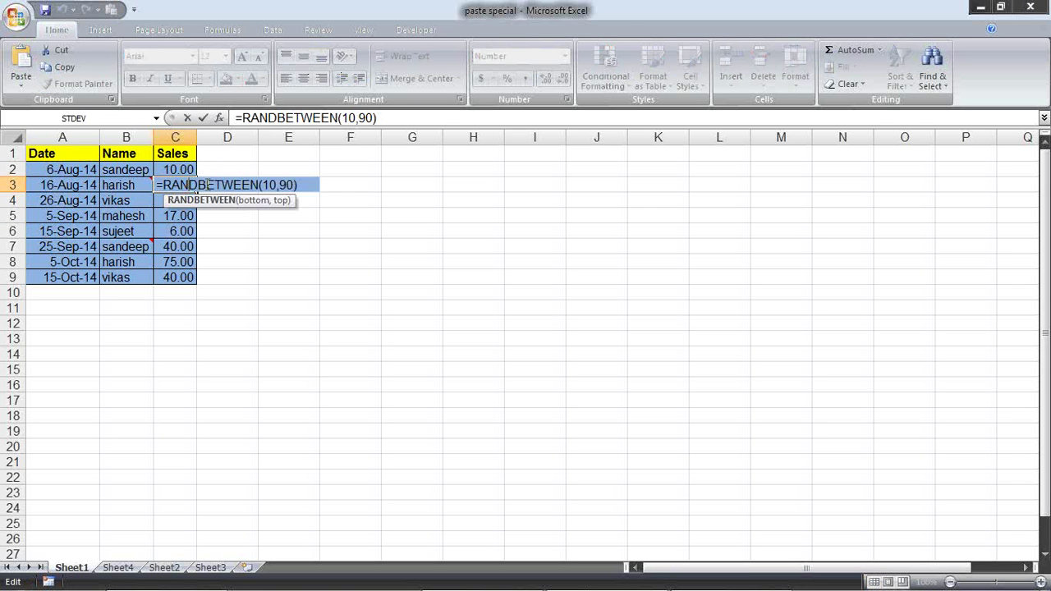
pyautogui.click(183, 216)
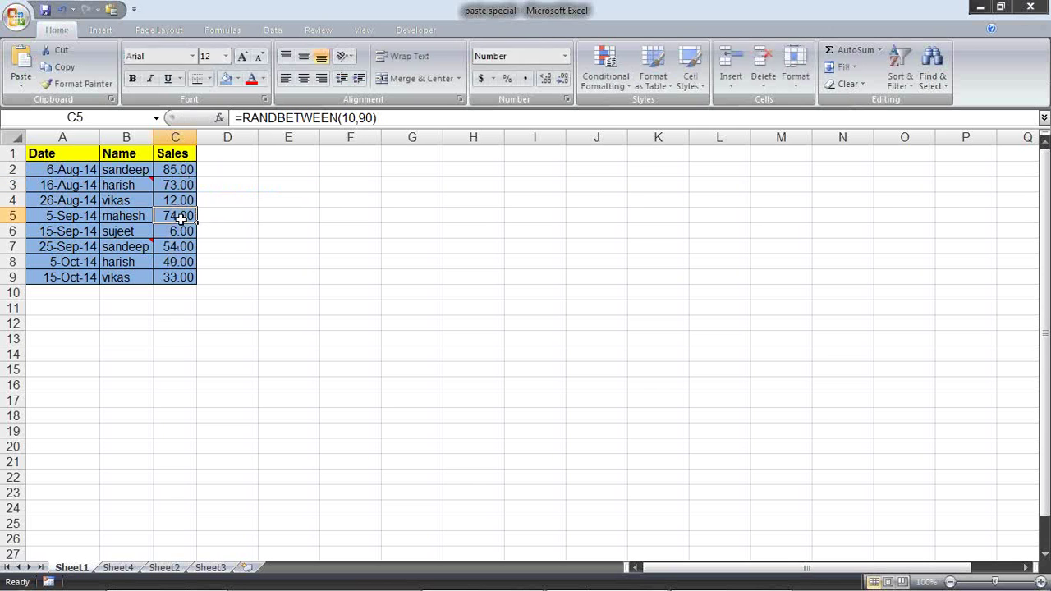
pyautogui.doubleClick(183, 217)
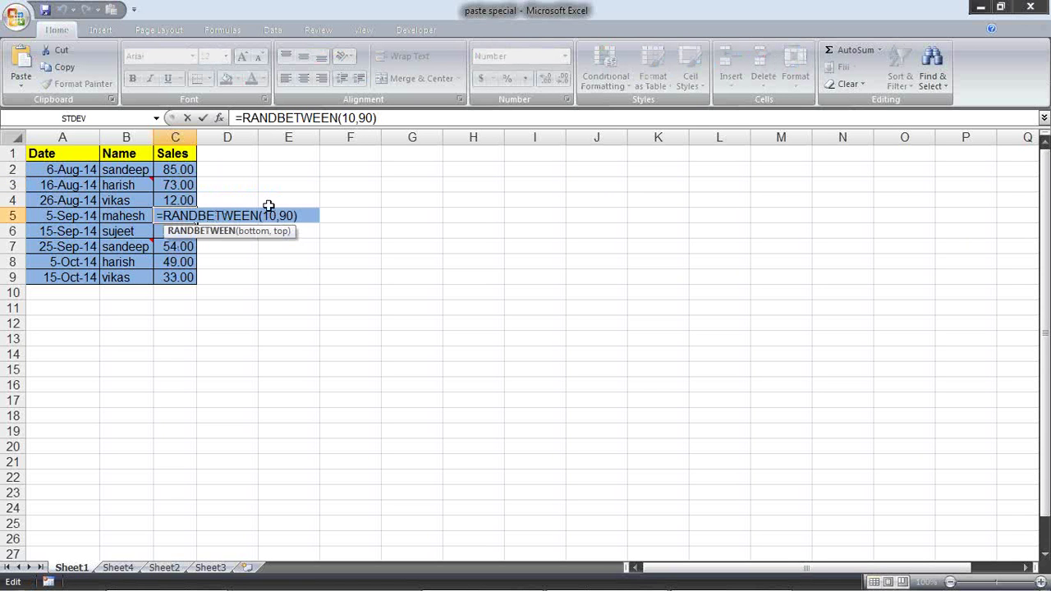
pyautogui.click(277, 211)
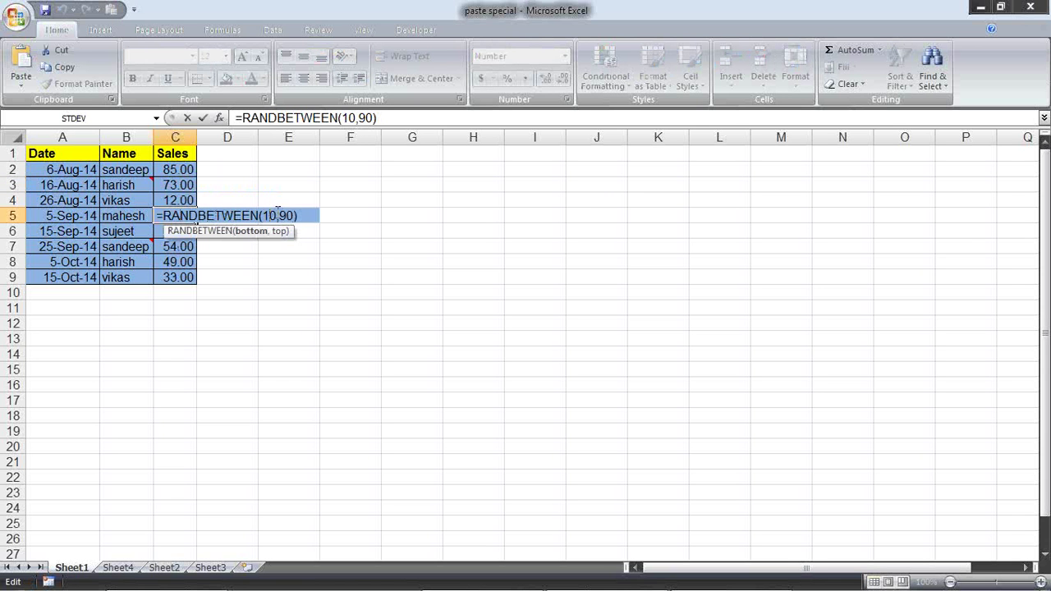
pyautogui.hotkey('shift', 'Home')
pyautogui.moveTo(287, 206); pyautogui.dragTo(270, 211)
pyautogui.click(282, 215)
pyautogui.click(279, 215)
pyautogui.press('Return')
# Check the recalculated Sales formulas in C3, C9 and C2.
pyautogui.click(188, 187)
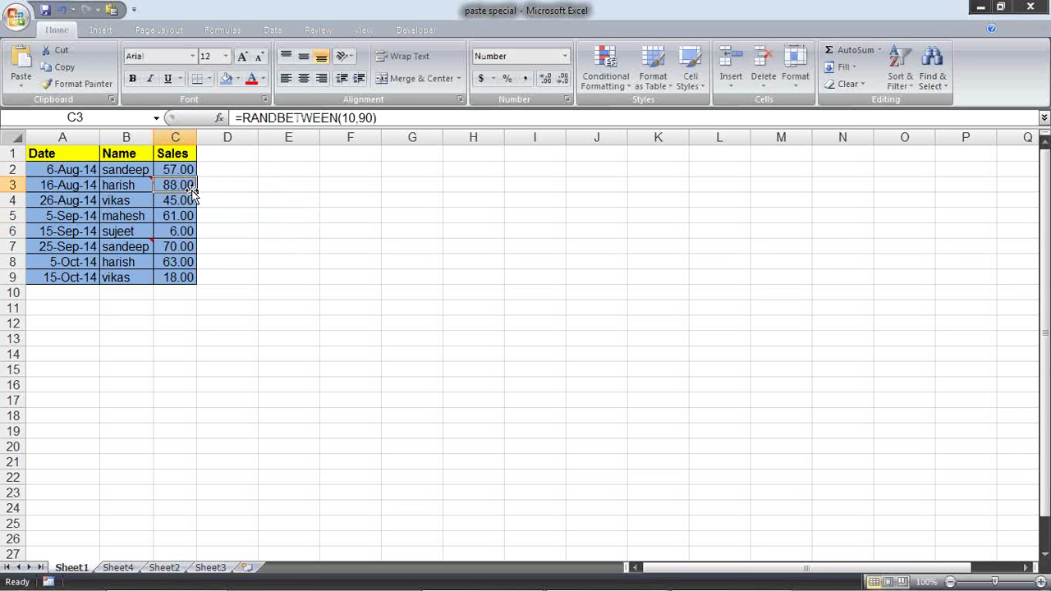
pyautogui.hotkey('ctrl', 'Down')
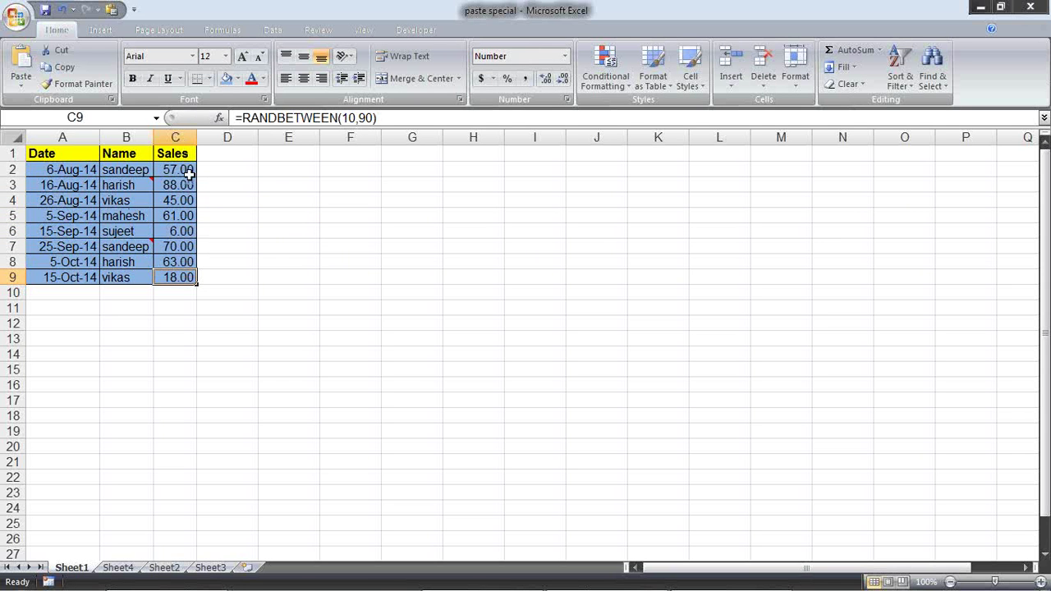
pyautogui.click(222, 180)
pyautogui.click(181, 172)
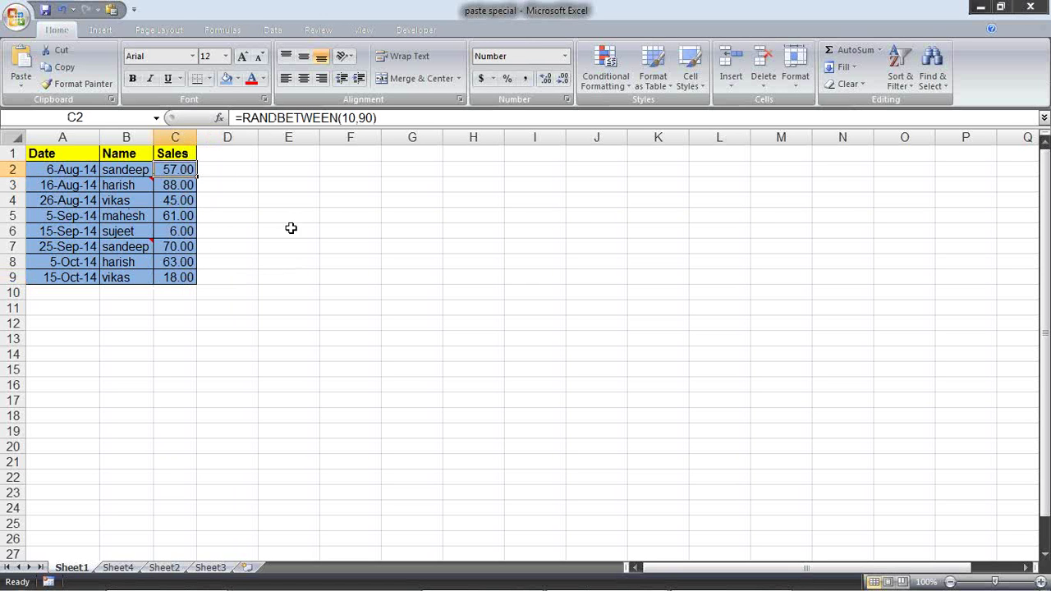
pyautogui.click(62, 137)
# Copy the table A1:C9 and bring up Paste Special at cell F1.
pyautogui.click(214, 276)
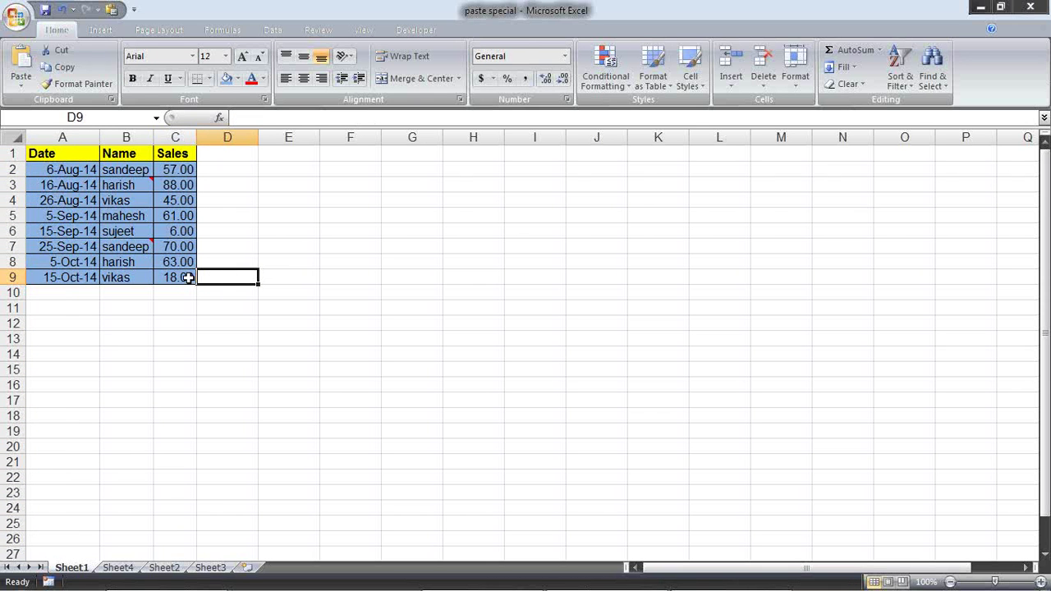
pyautogui.moveTo(61, 153); pyautogui.dragTo(174, 277)
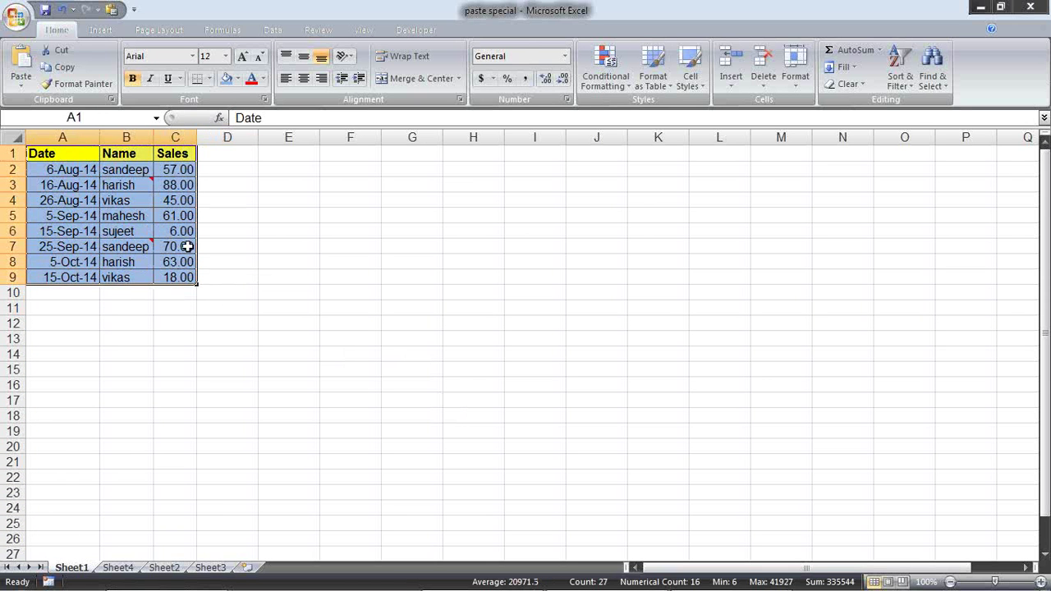
pyautogui.hotkey('ctrl', 'c')
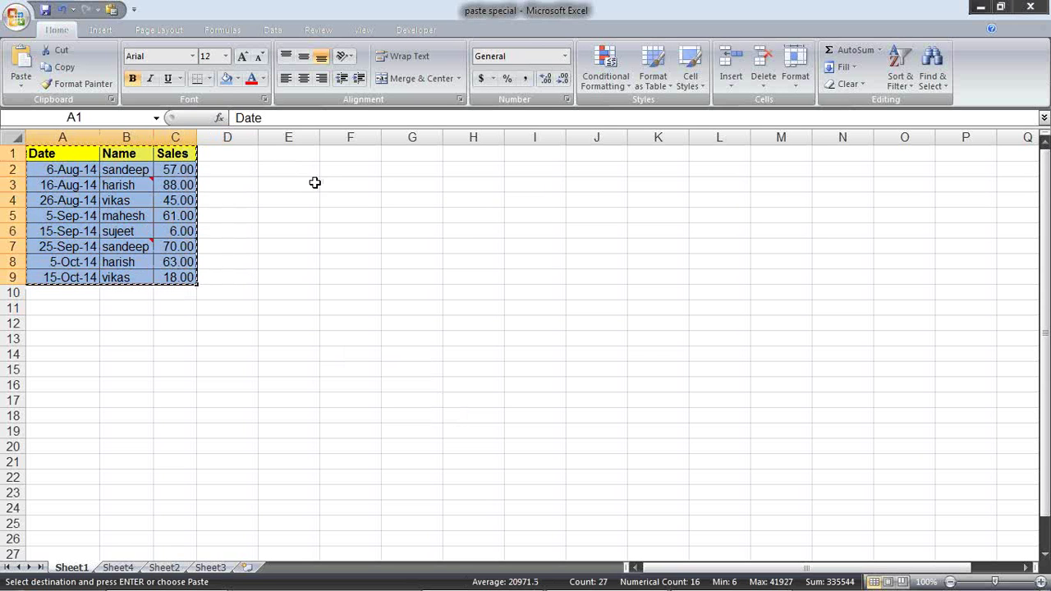
pyautogui.rightClick(349, 152)
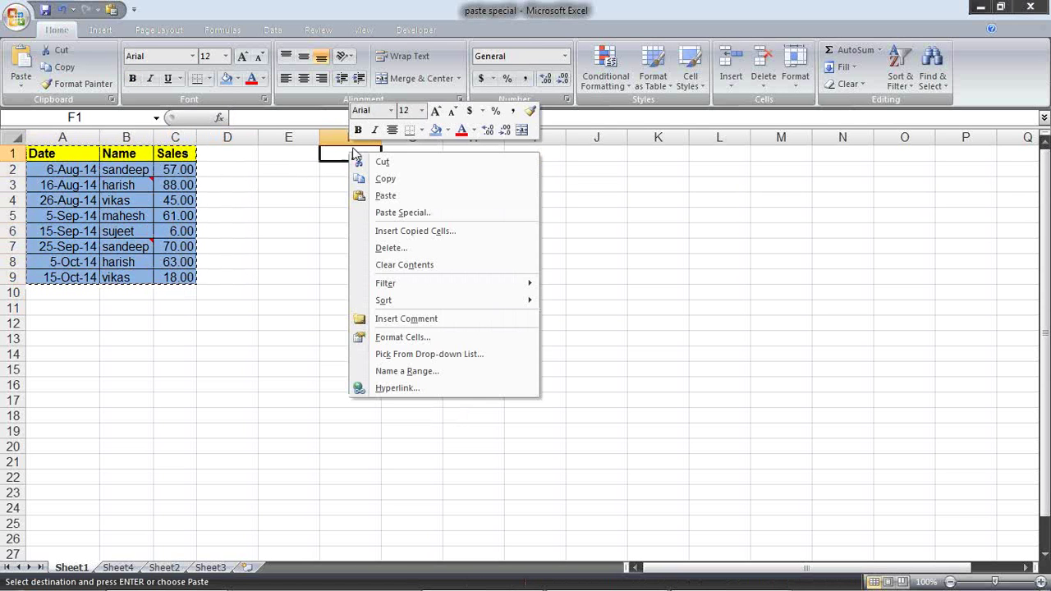
pyautogui.click(402, 213)
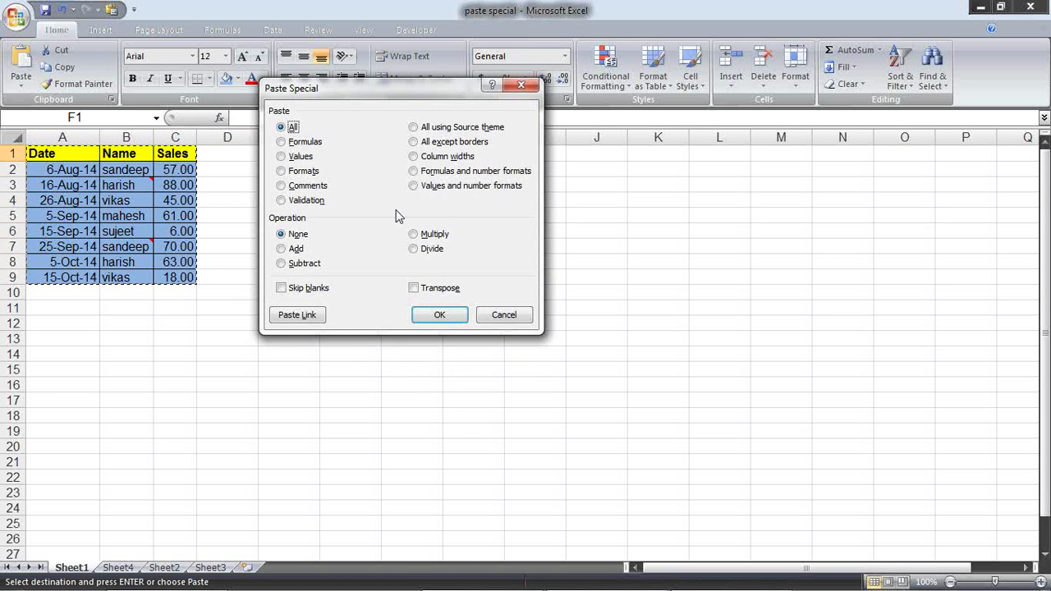
# Paste the table at F1 using the Values option.
pyautogui.click(300, 157)
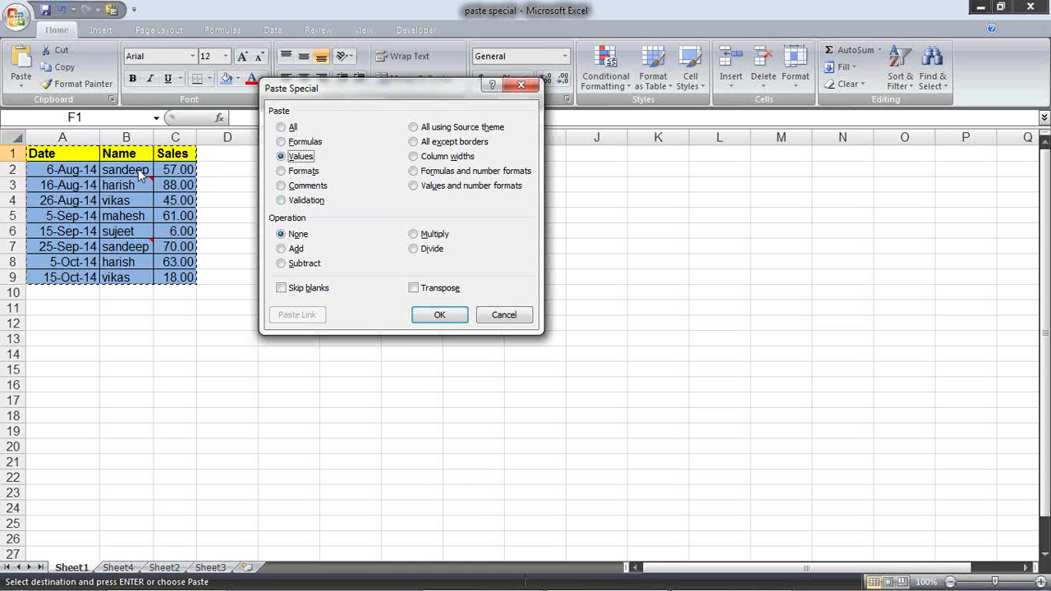
pyautogui.click(440, 317)
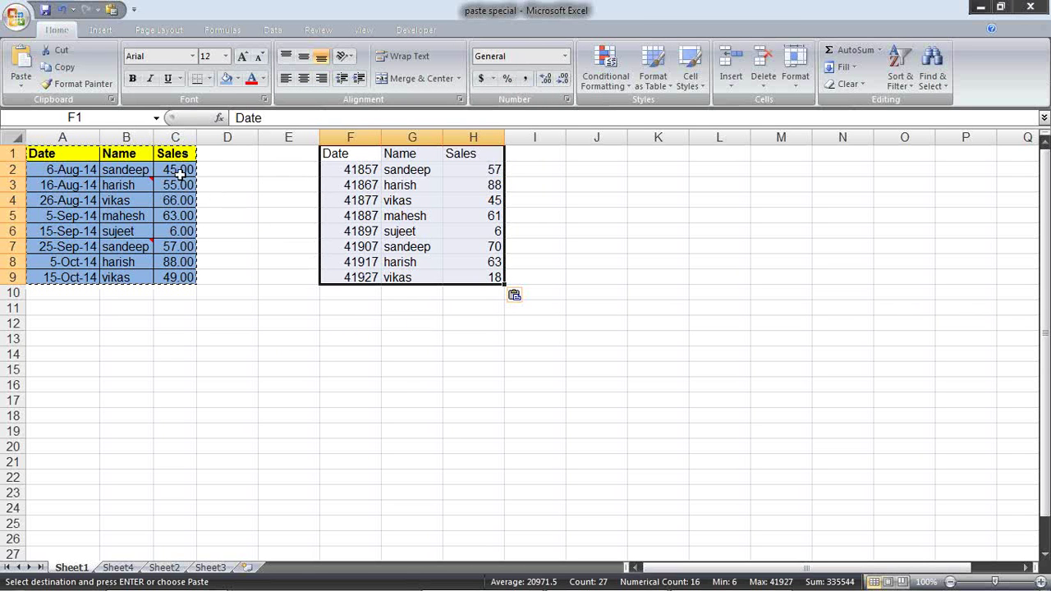
pyautogui.doubleClick(491, 184)
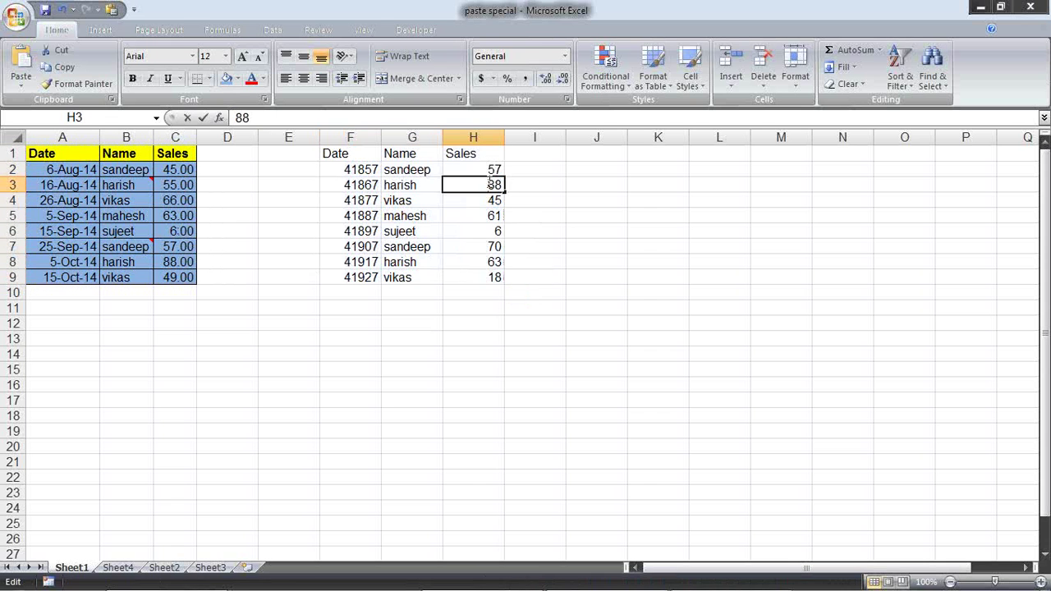
pyautogui.click(165, 170)
pyautogui.click(164, 200)
pyautogui.click(161, 230)
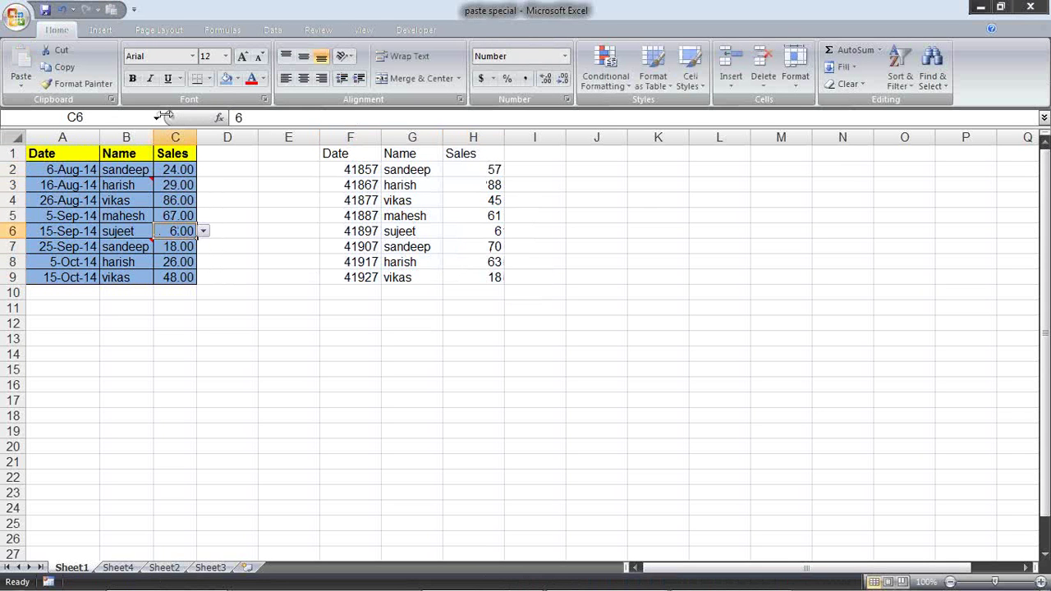
pyautogui.click(180, 186)
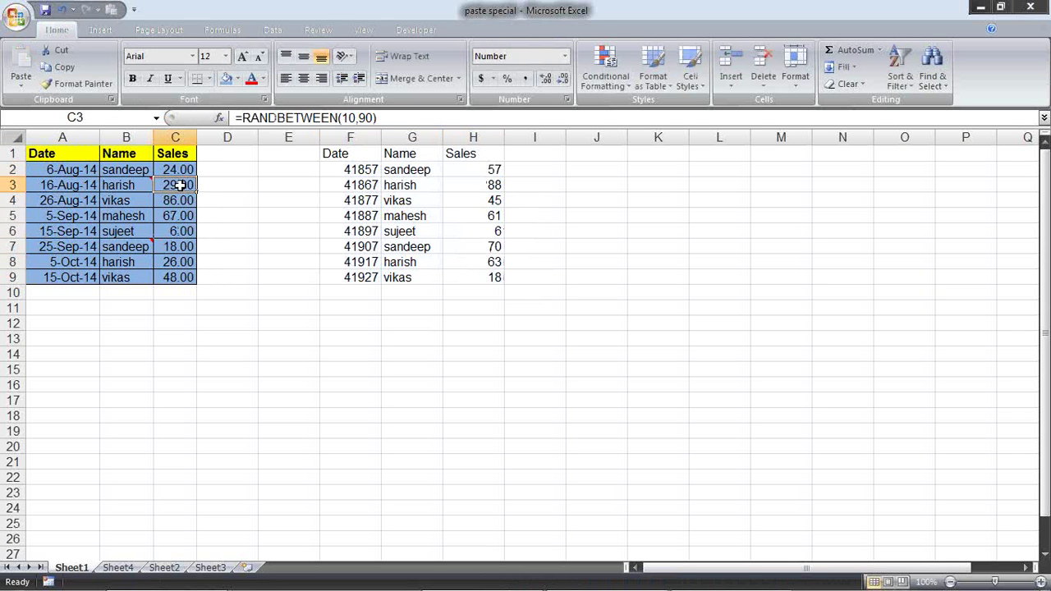
pyautogui.click(476, 184)
pyautogui.click(476, 203)
pyautogui.click(474, 264)
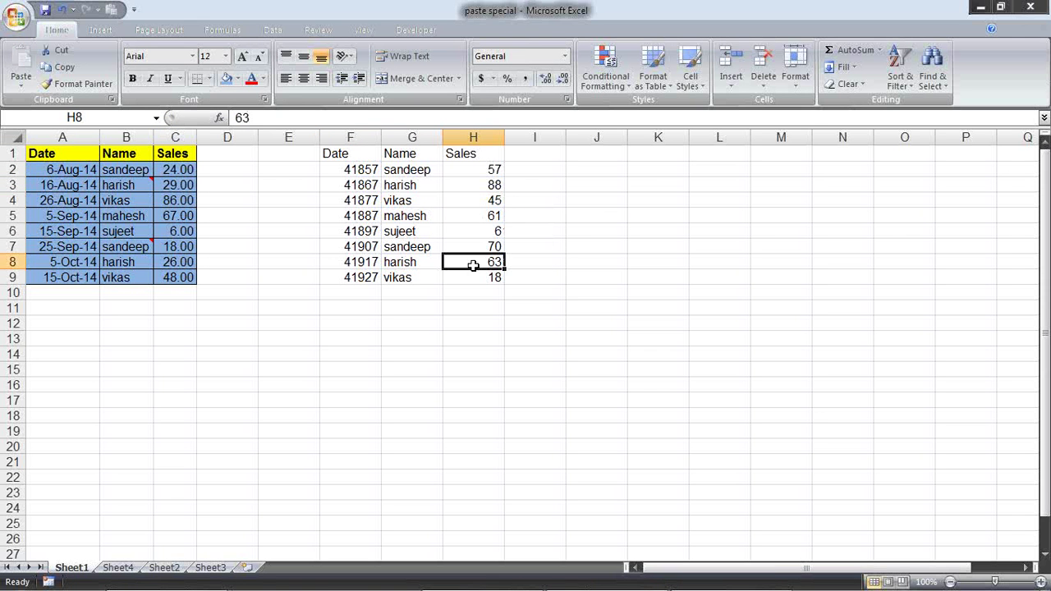
pyautogui.doubleClick(479, 181)
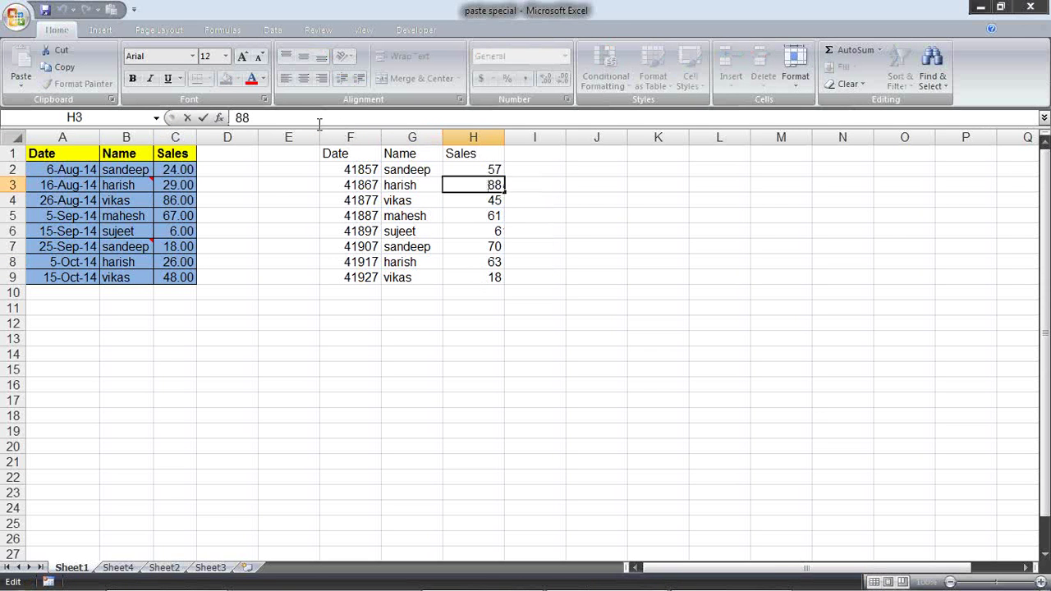
pyautogui.click(481, 212)
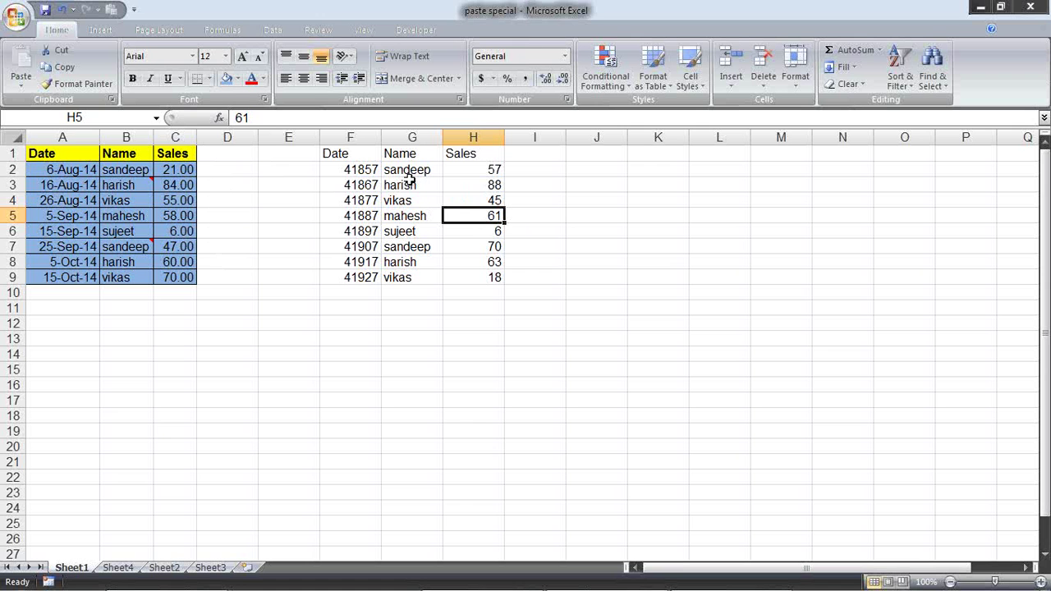
pyautogui.click(193, 186)
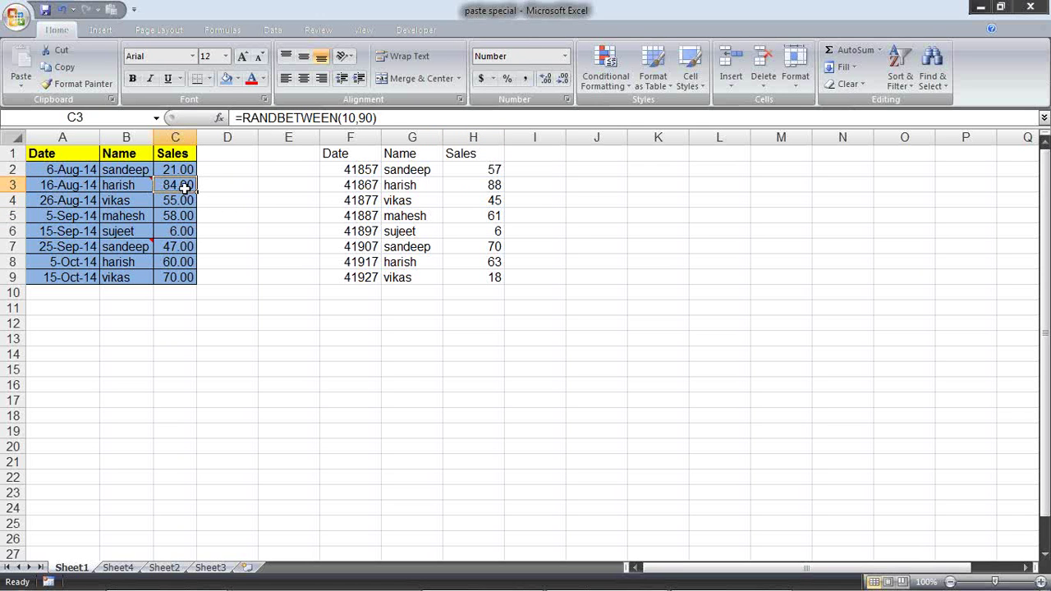
pyautogui.click(51, 200)
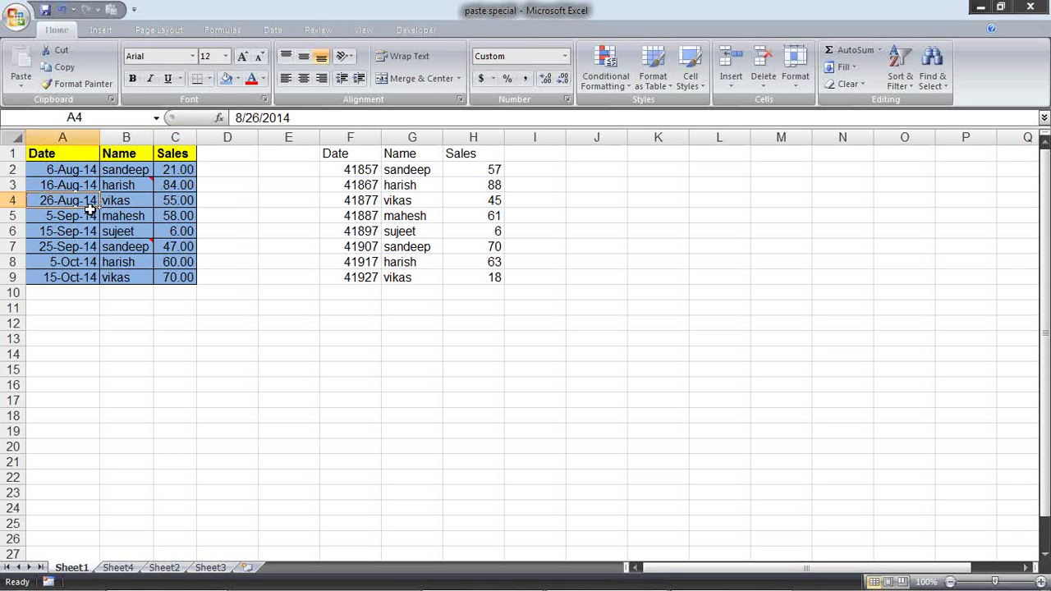
pyautogui.click(339, 197)
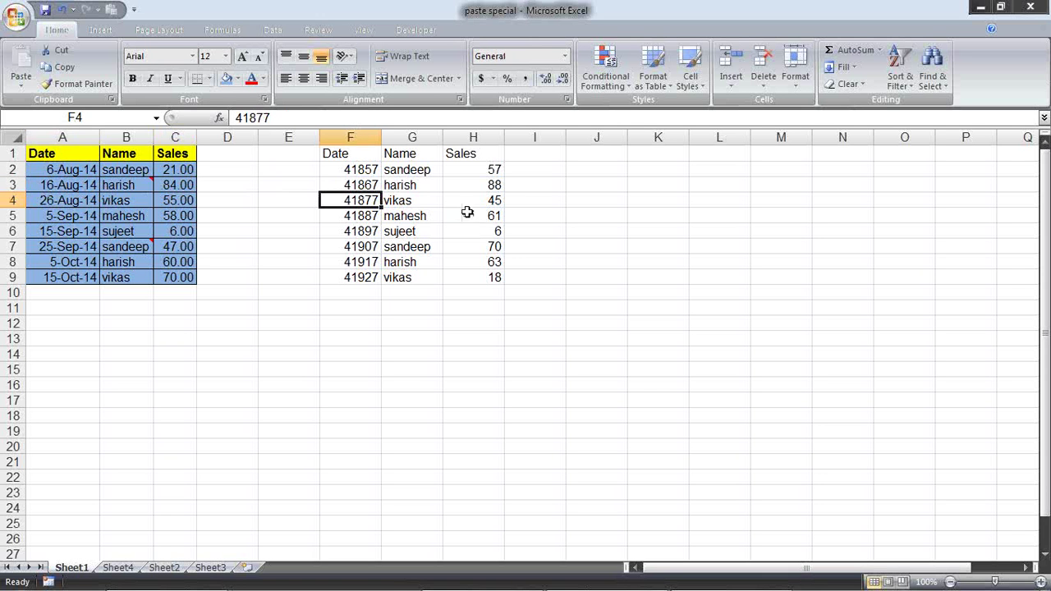
pyautogui.click(481, 206)
pyautogui.click(352, 222)
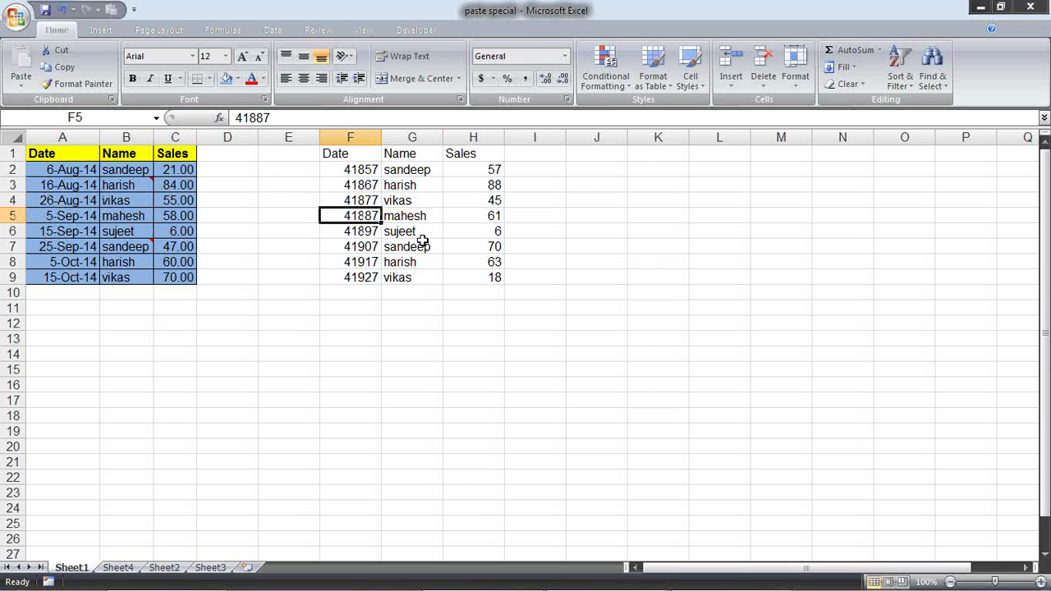
pyautogui.click(469, 237)
pyautogui.moveTo(340, 171); pyautogui.dragTo(347, 270)
pyautogui.moveTo(470, 169); pyautogui.dragTo(462, 277)
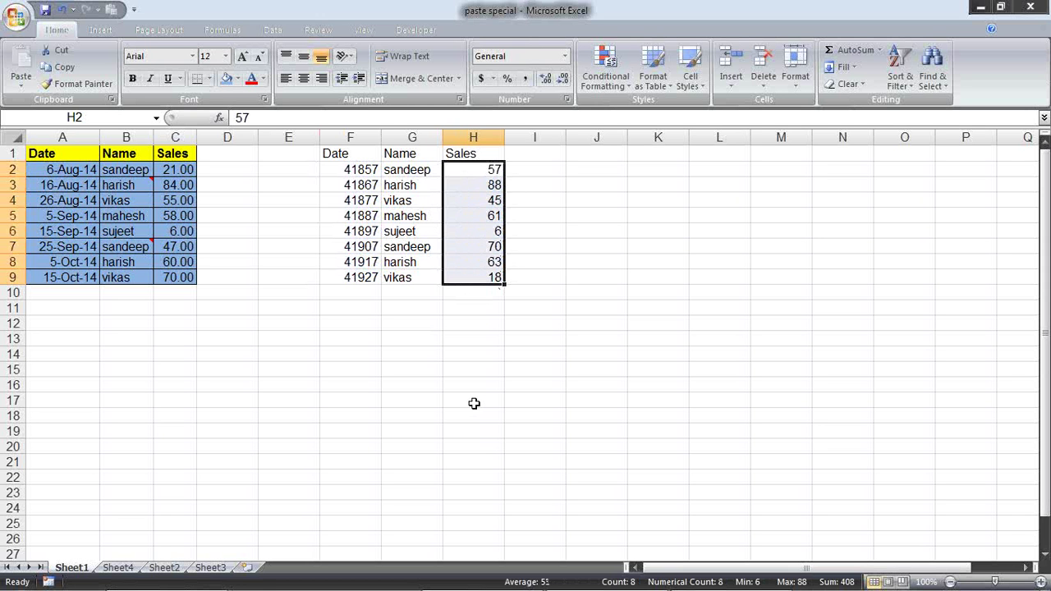
pyautogui.click(69, 201)
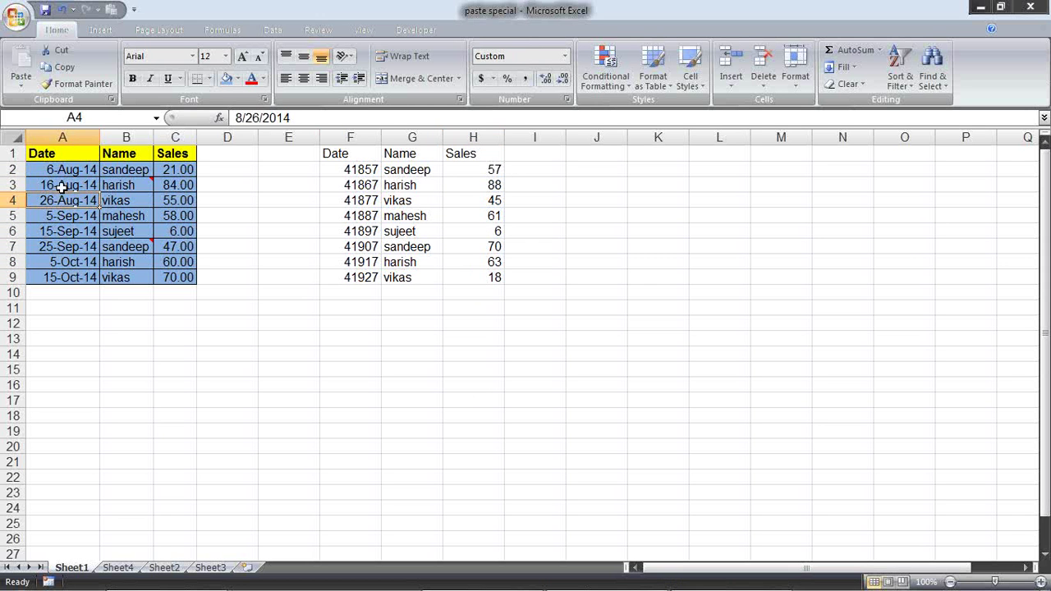
pyautogui.click(184, 199)
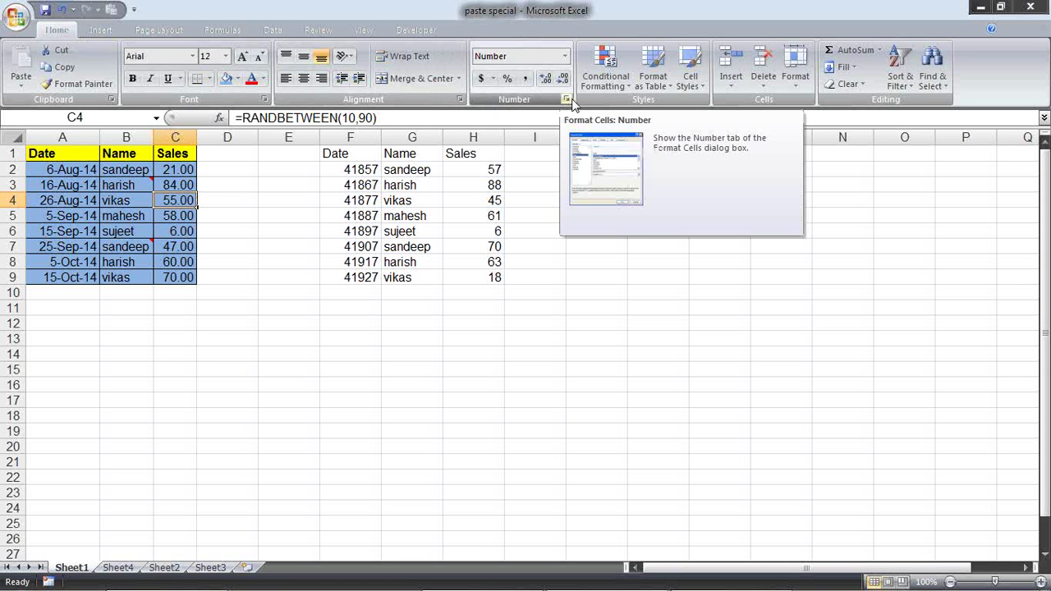
pyautogui.click(566, 101)
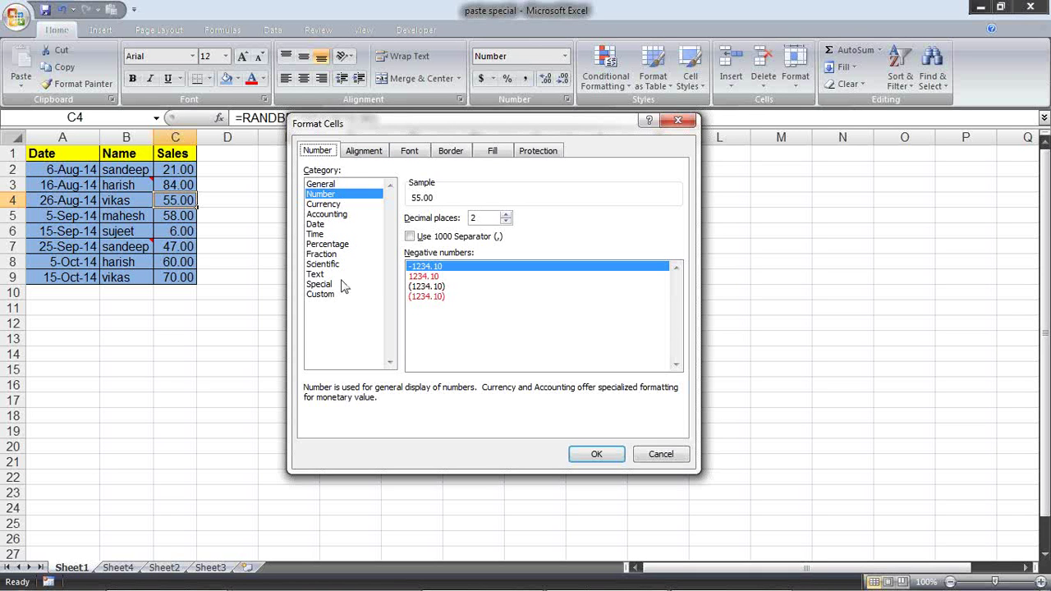
pyautogui.click(657, 455)
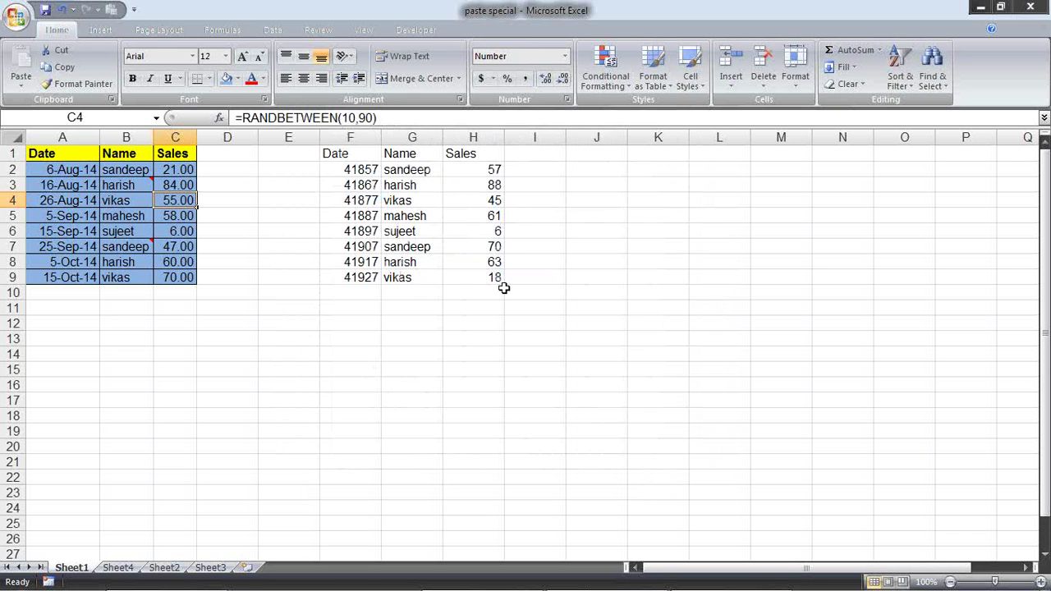
pyautogui.moveTo(361, 156); pyautogui.dragTo(477, 289)
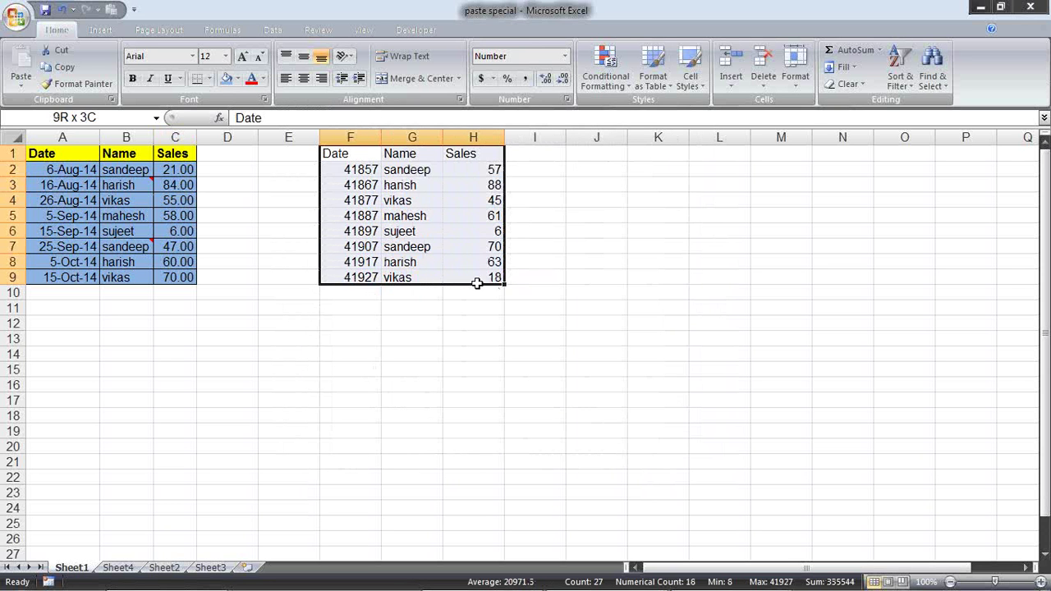
# Check the pasted values in H4 and F4, then delete the F1:H9 copy.
pyautogui.click(486, 200)
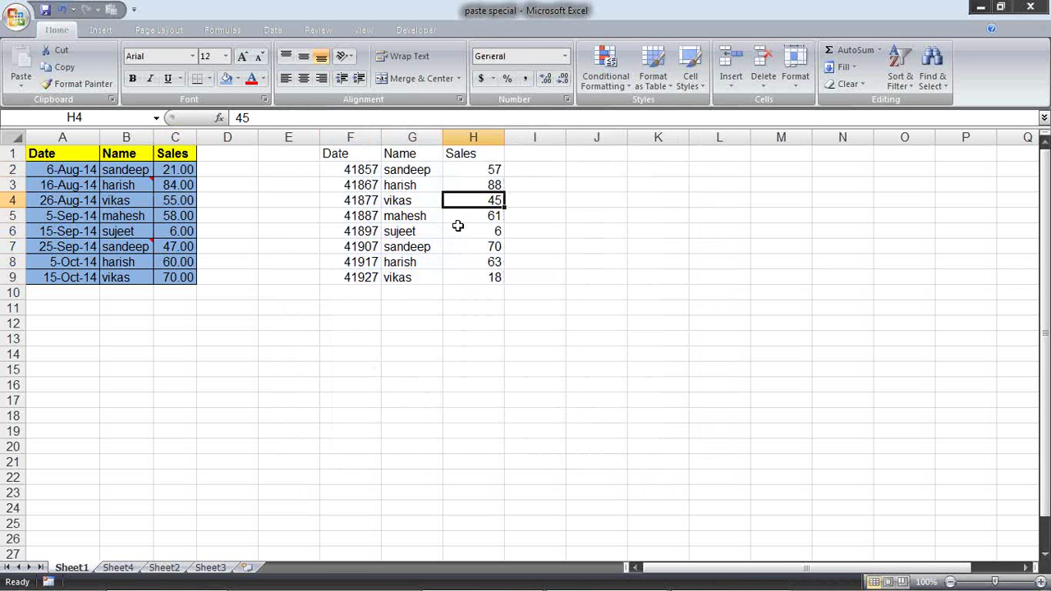
pyautogui.click(336, 200)
pyautogui.moveTo(346, 152); pyautogui.dragTo(496, 276)
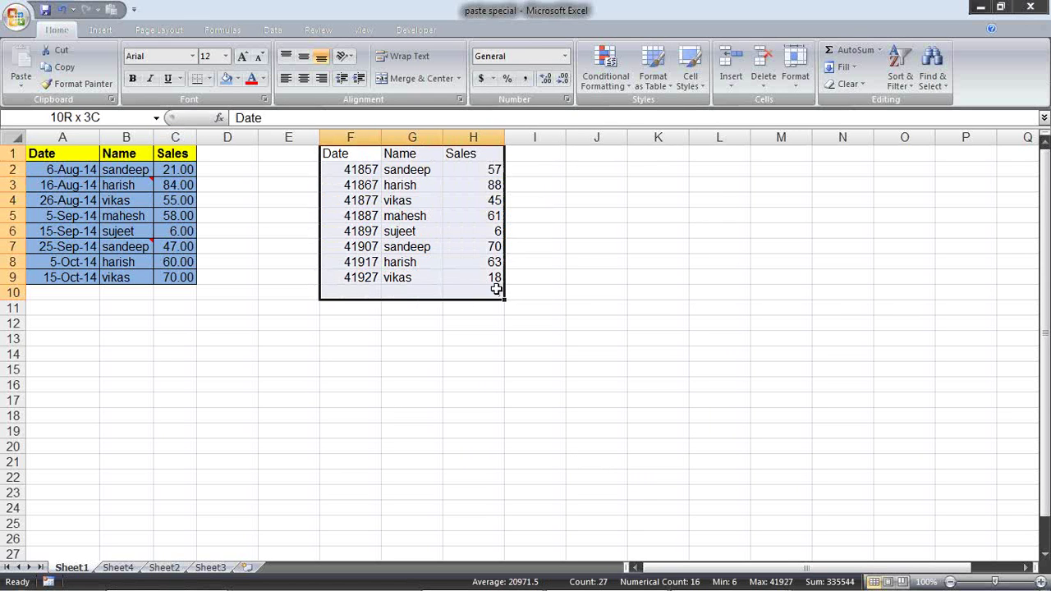
pyautogui.press('Delete')
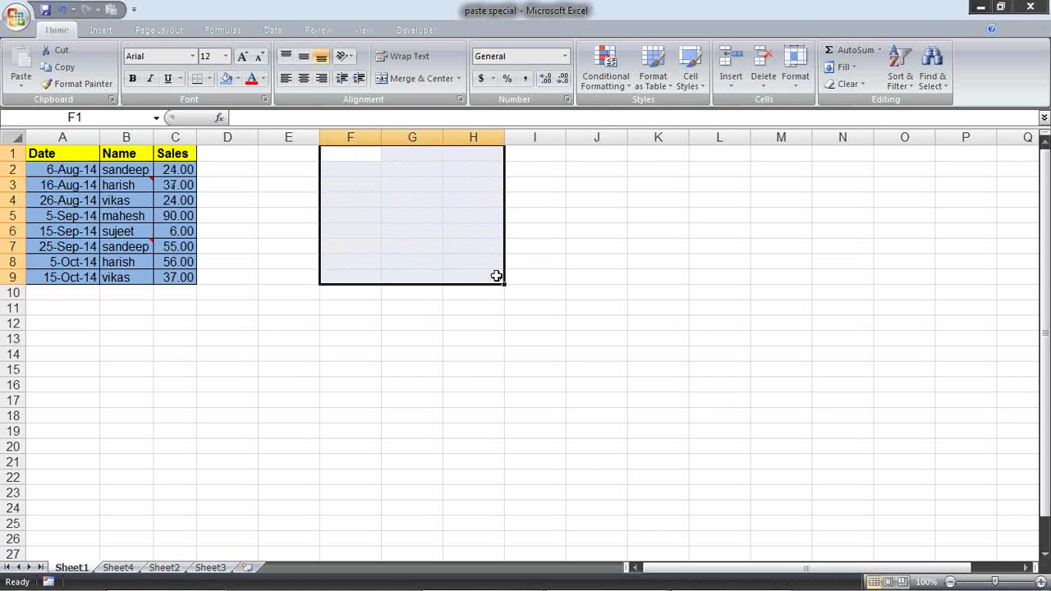
# Copy A1:C9 again and paste it at F1 as values and number formats.
pyautogui.moveTo(51, 153); pyautogui.dragTo(179, 276)
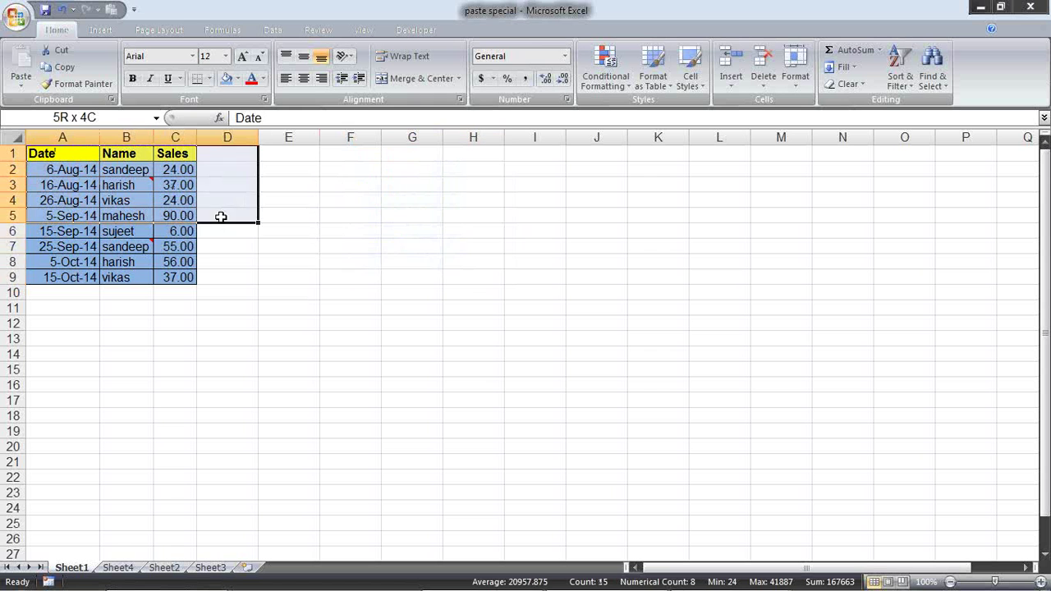
pyautogui.hotkey('ctrl', 'c')
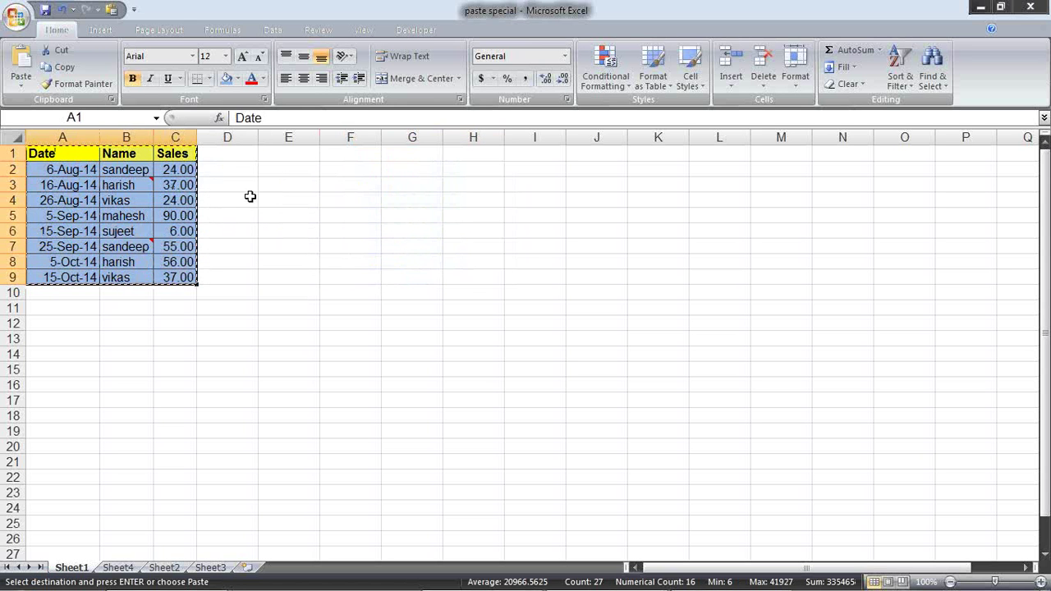
pyautogui.rightClick(340, 156)
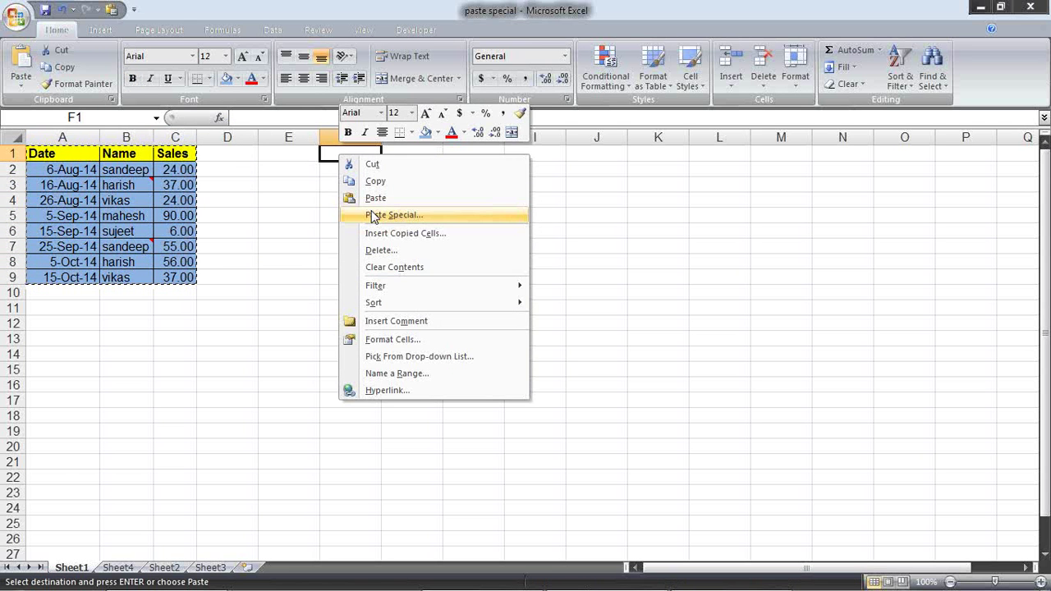
pyautogui.click(352, 214)
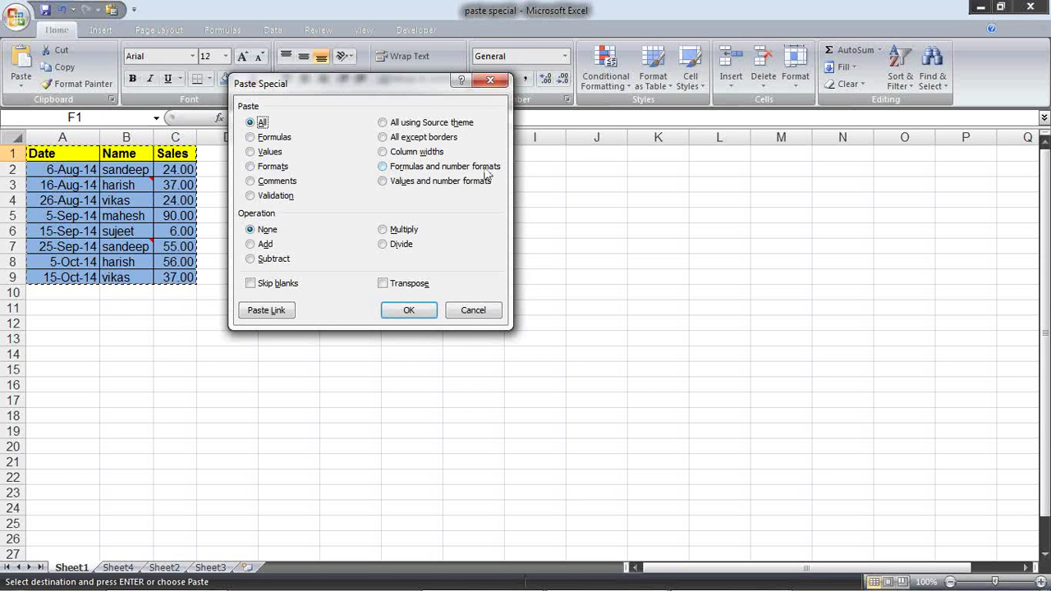
pyautogui.click(399, 181)
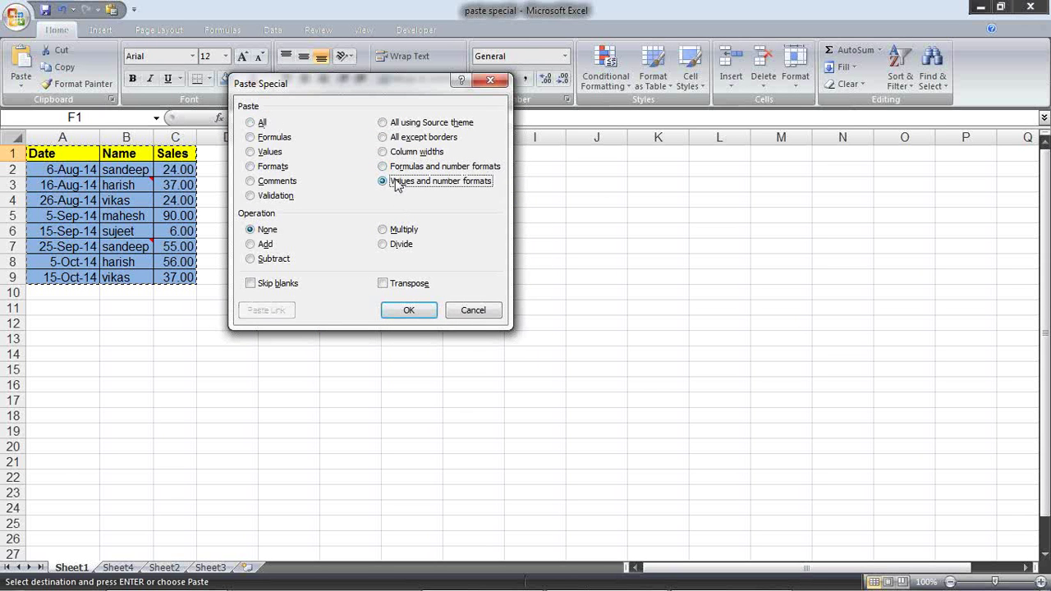
pyautogui.click(394, 309)
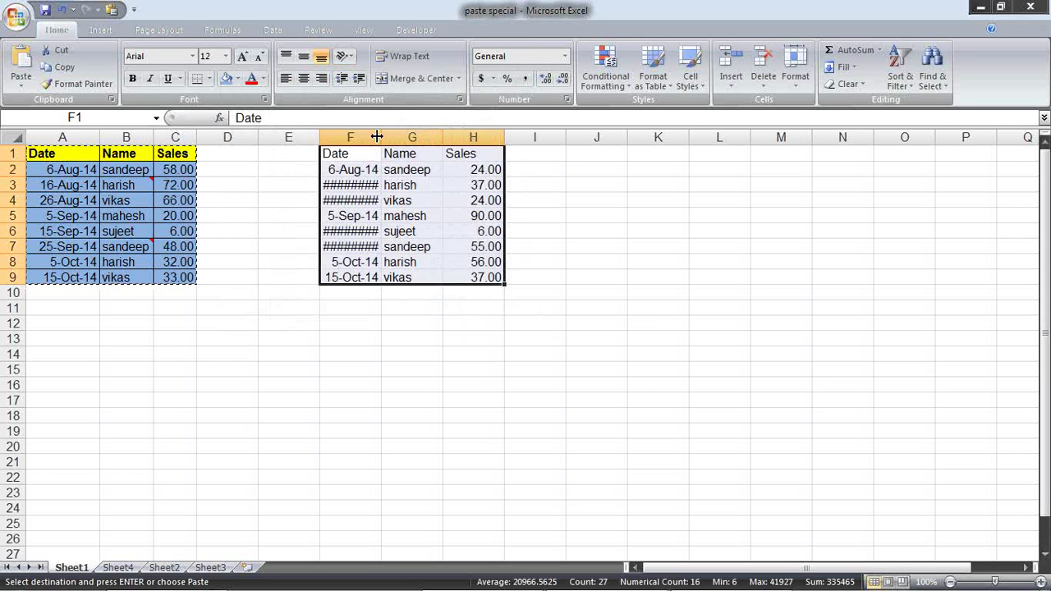
# Inspect the copied date in F2 and Sales values in H2, H4 and H8.
pyautogui.click(366, 345)
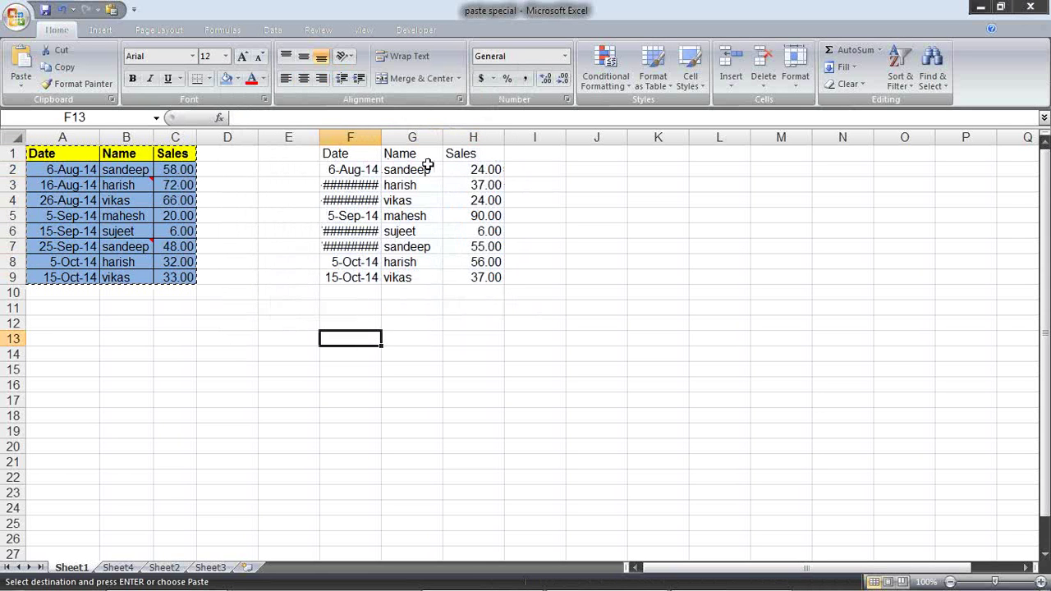
pyautogui.click(365, 169)
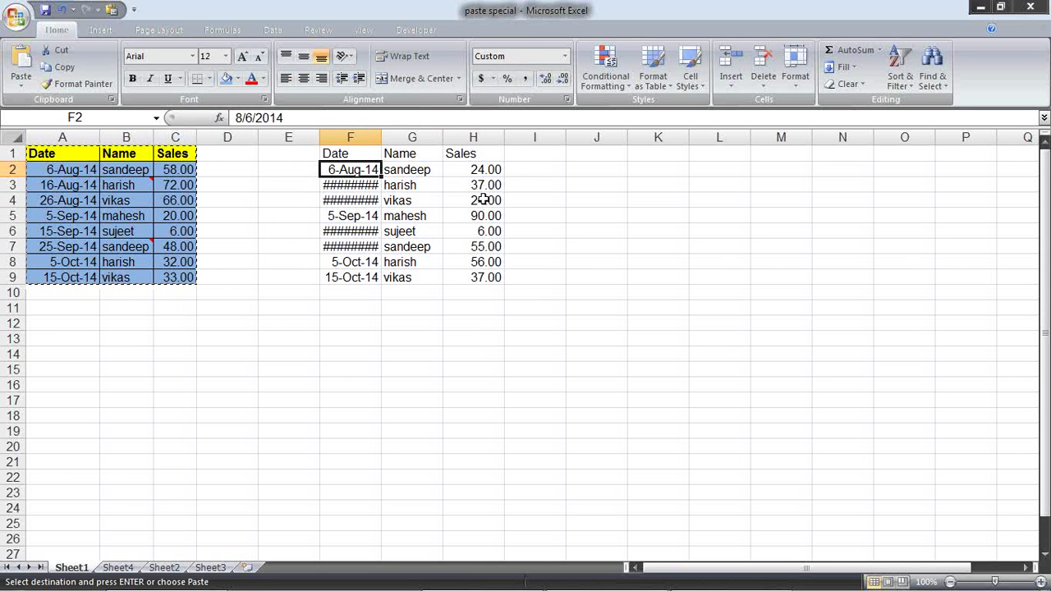
pyautogui.click(489, 170)
pyautogui.click(488, 201)
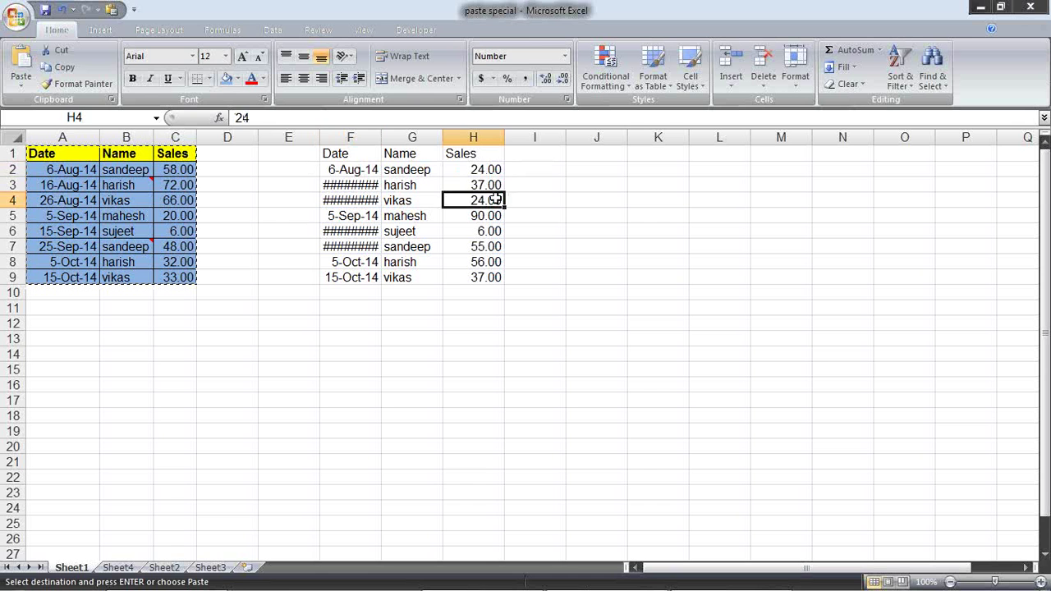
pyautogui.click(482, 262)
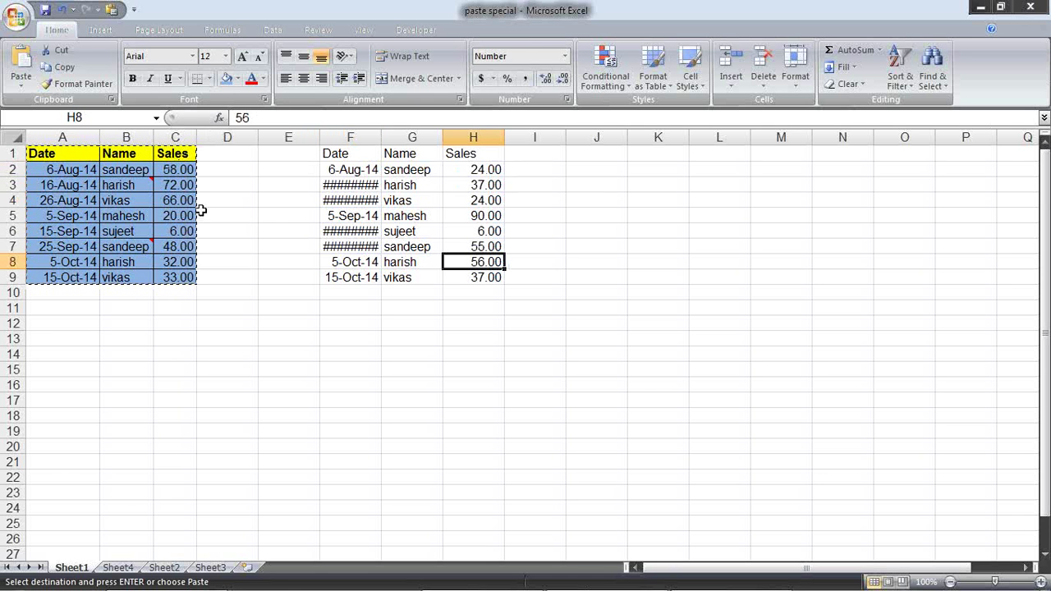
# Widen the Name column G of the copy and select the original table area A1:D9.
pyautogui.click(573, 400)
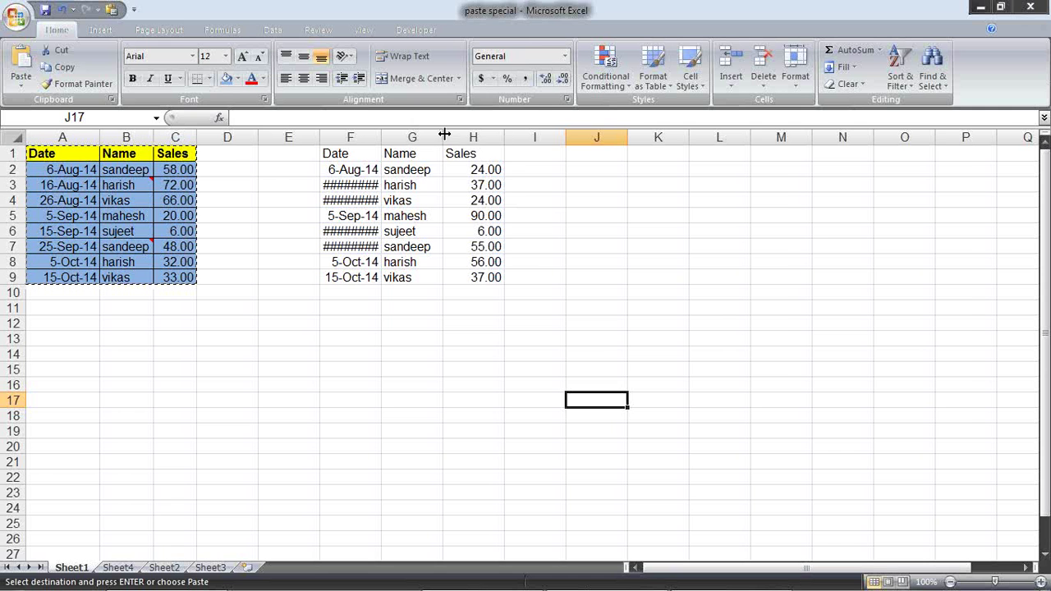
pyautogui.moveTo(443, 133); pyautogui.dragTo(493, 133)
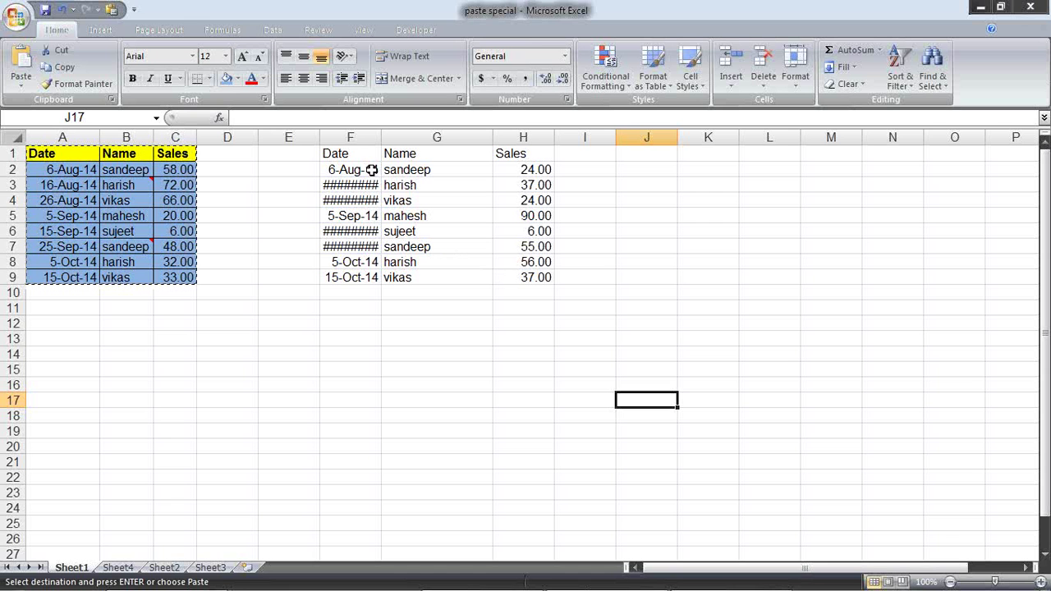
pyautogui.moveTo(41, 154)
pyautogui.mouseDown()
pyautogui.moveTo(201, 277)
pyautogui.moveTo(189, 278)
pyautogui.mouseUp()
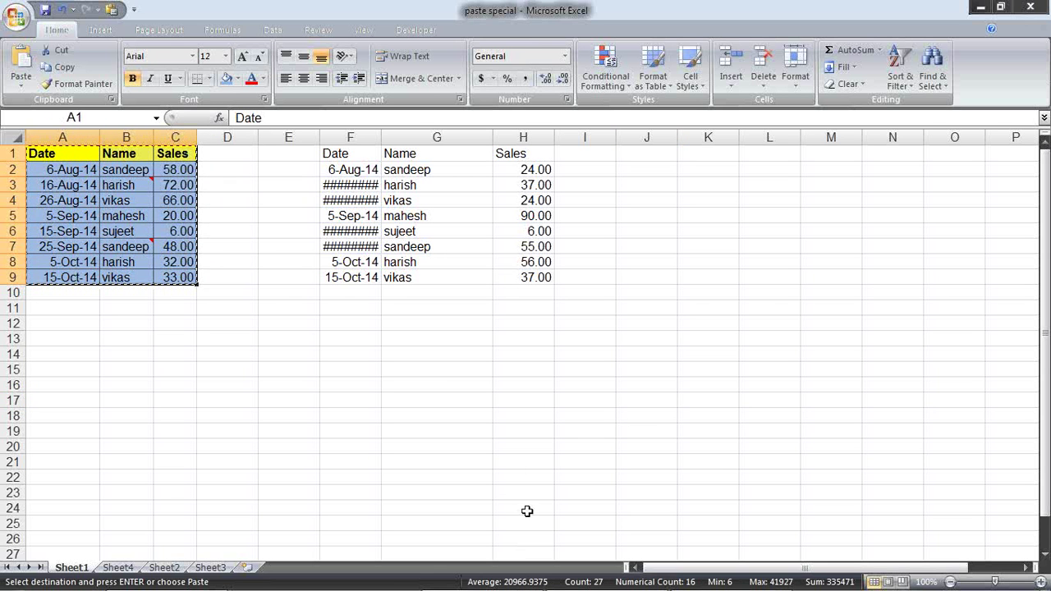
# Apply the original table's column widths to columns F–H via Paste Special Column widths.
pyautogui.rightClick(354, 156)
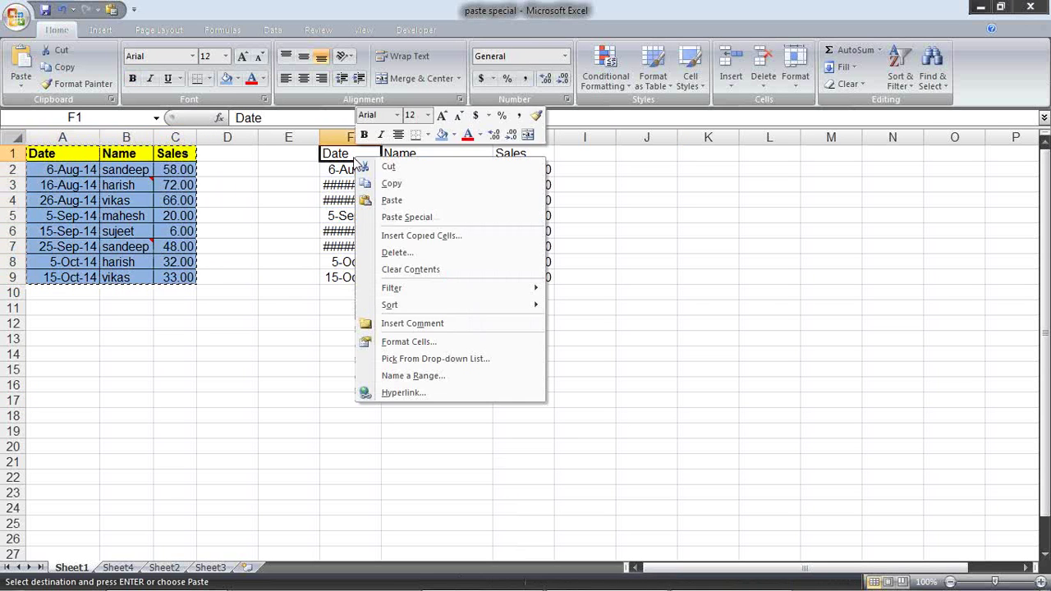
pyautogui.click(384, 216)
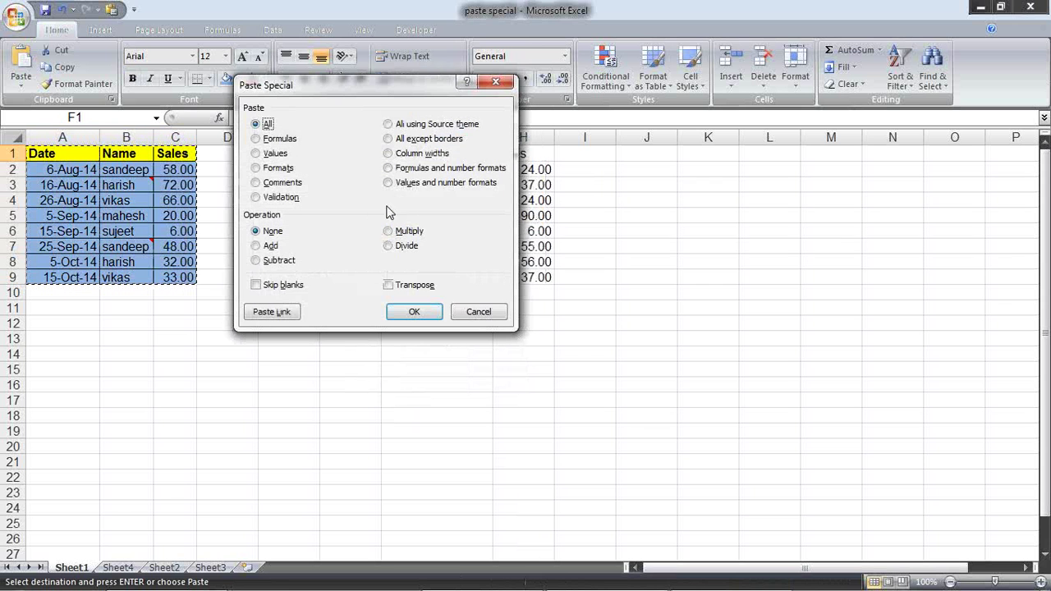
pyautogui.click(428, 156)
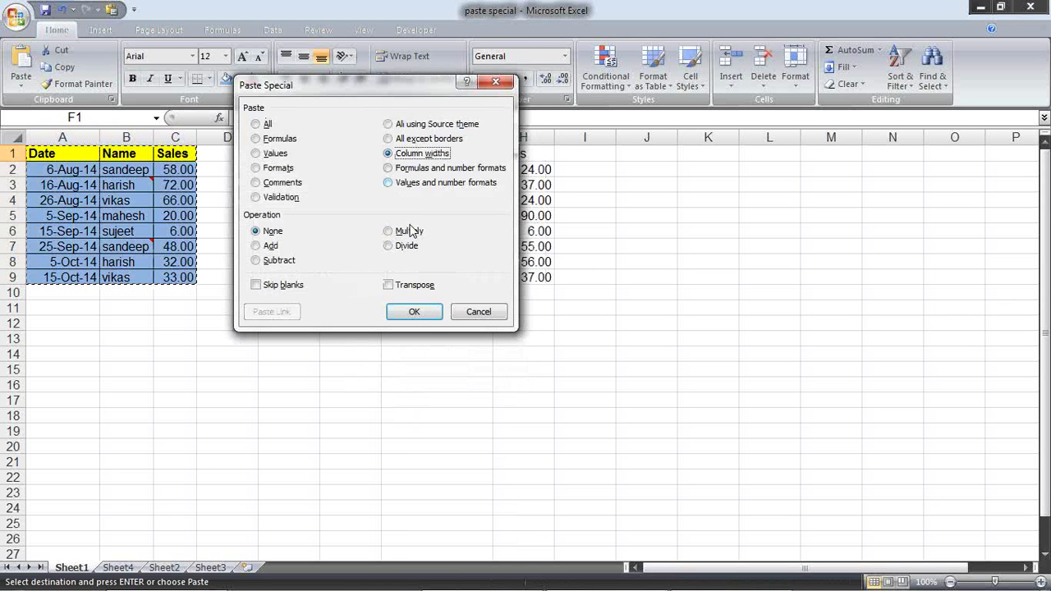
pyautogui.click(413, 310)
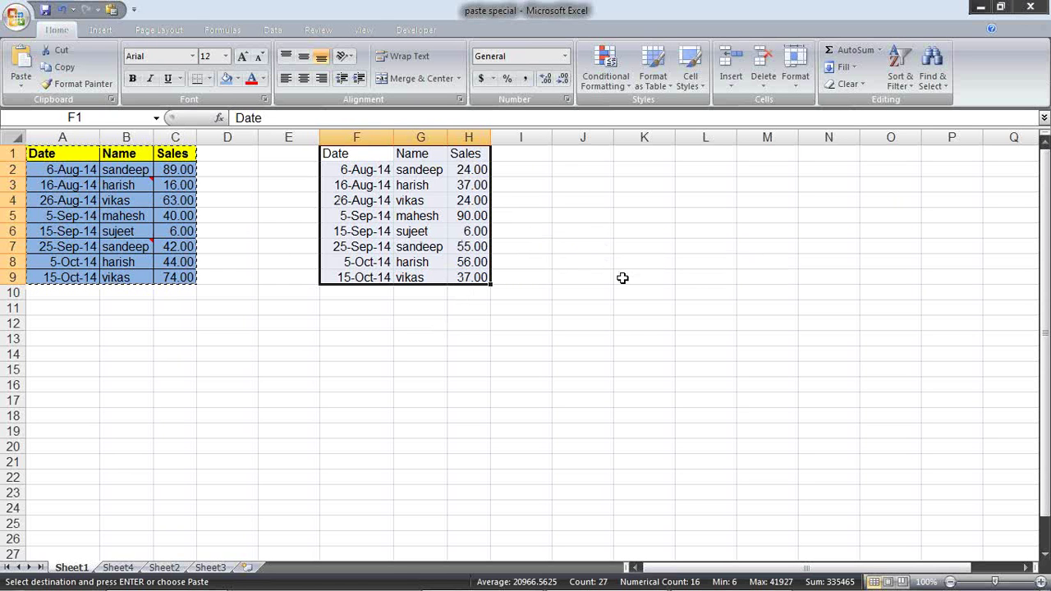
pyautogui.click(583, 156)
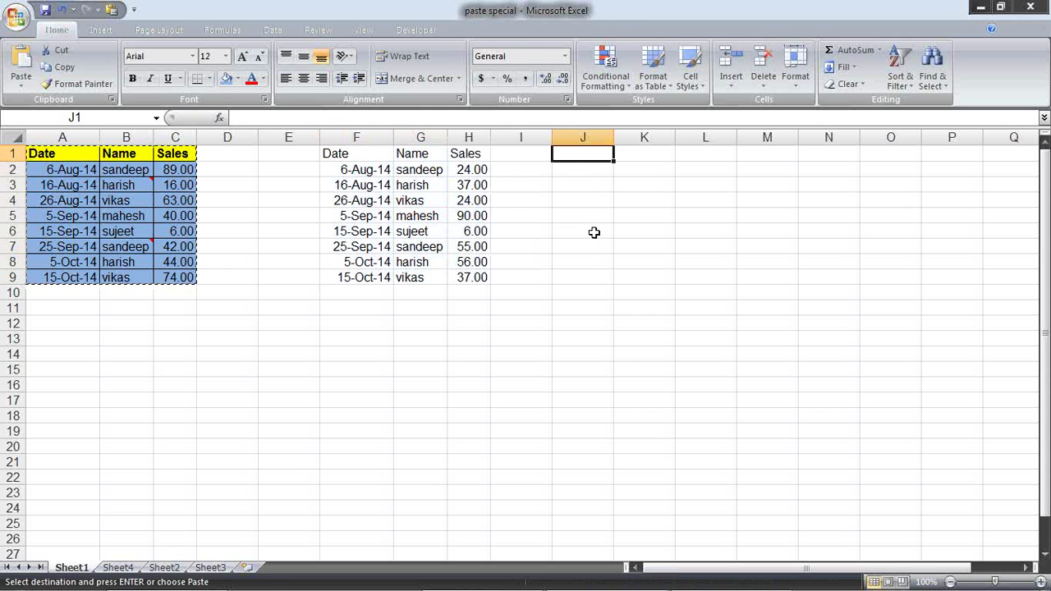
# Paste the original column widths onto columns J–L.
pyautogui.hotkey('ctrl', 'alt', 'v')
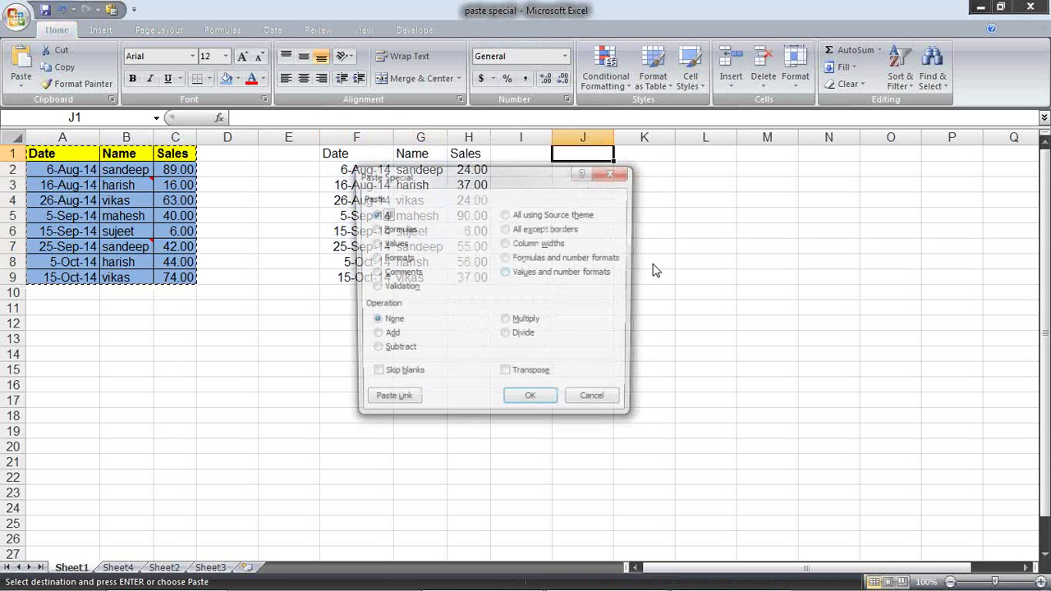
pyautogui.click(539, 243)
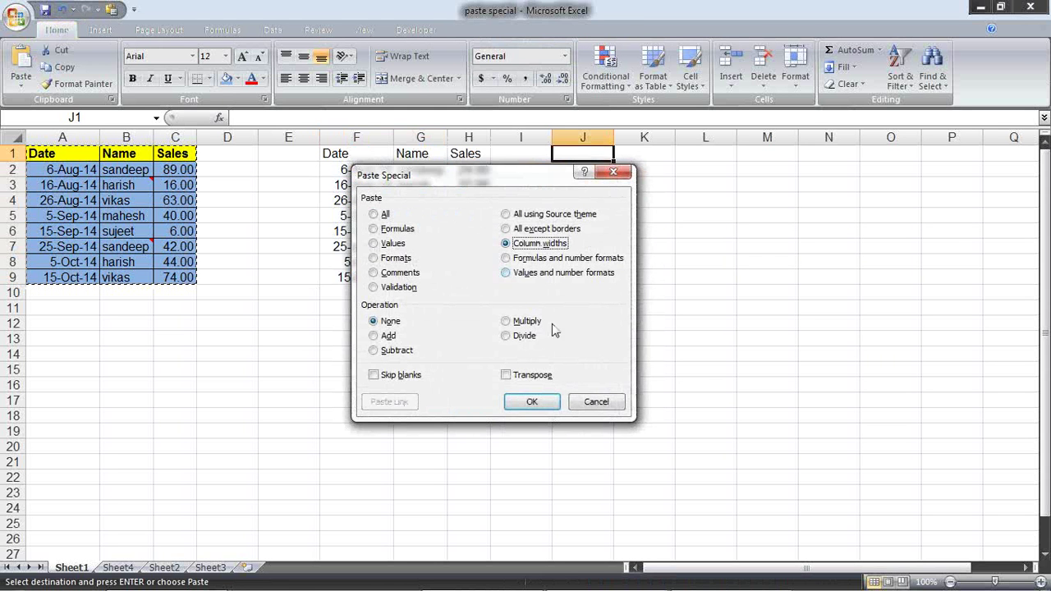
pyautogui.click(532, 401)
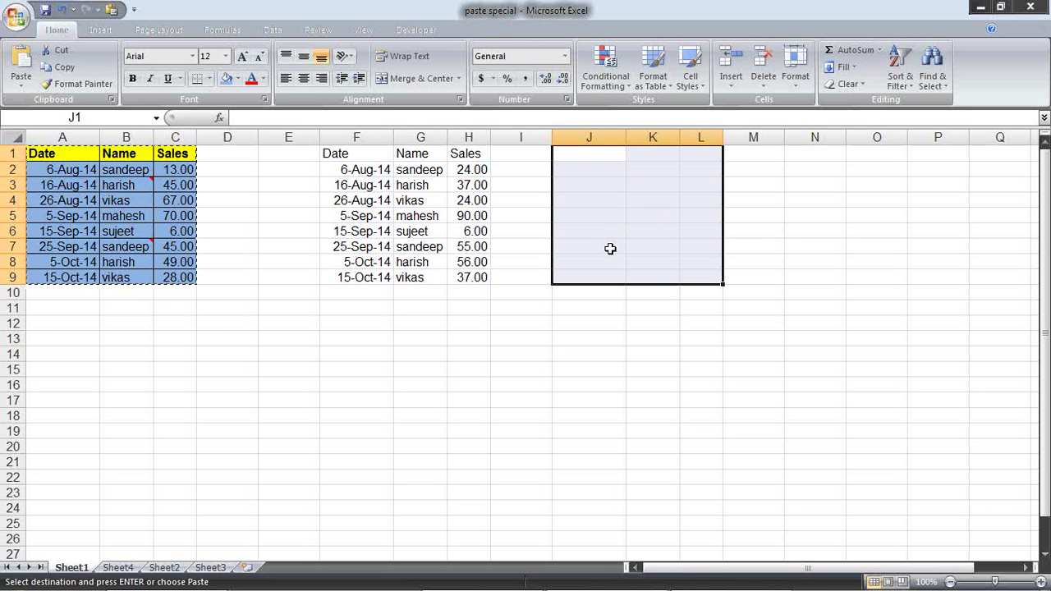
# Paste the table into J1:L9 with All except borders and check the L2 Sales formula.
pyautogui.rightClick(571, 147)
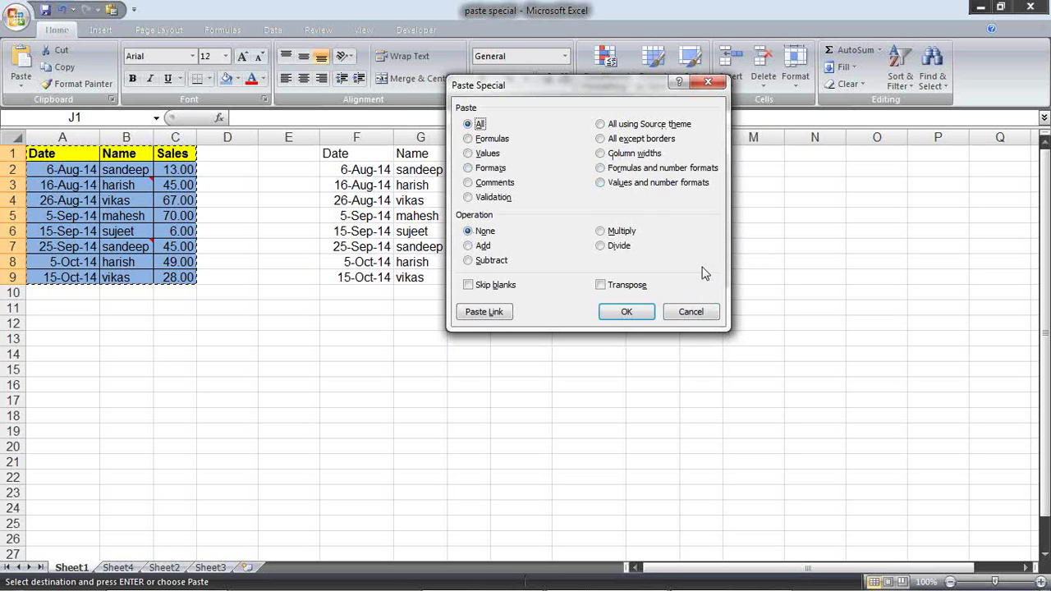
pyautogui.click(643, 140)
pyautogui.click(619, 312)
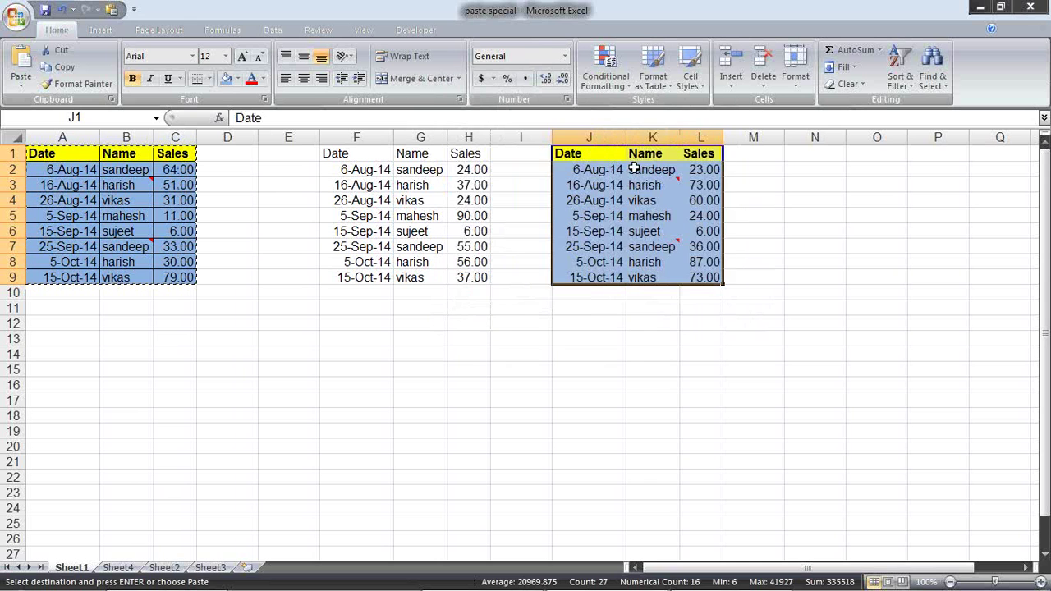
pyautogui.click(684, 170)
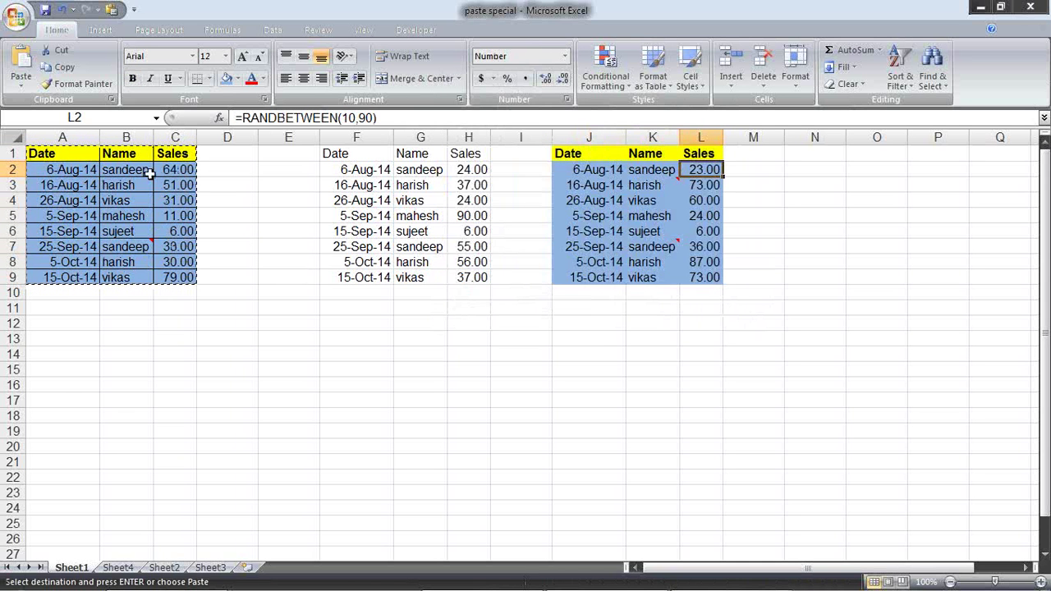
pyautogui.click(210, 79)
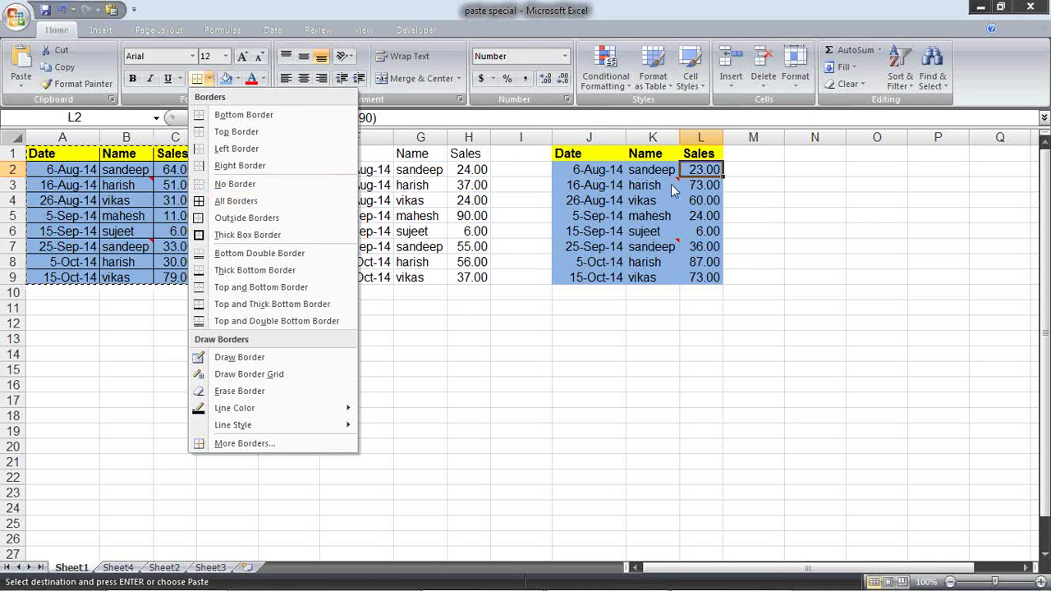
pyautogui.click(794, 154)
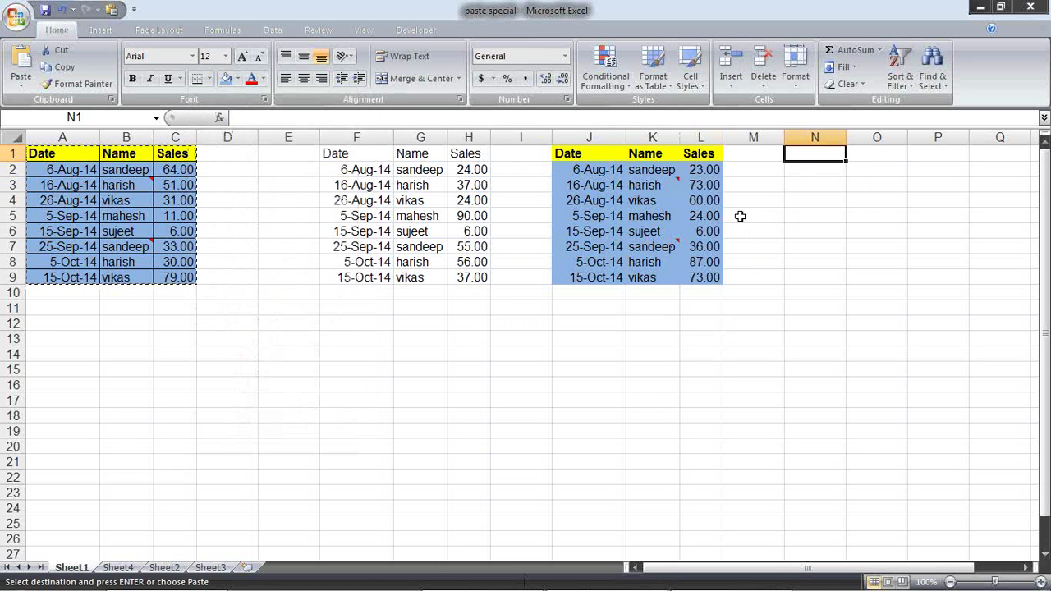
# Paste the Date, Name and Sales table at N1 using 'All using Source theme'.
pyautogui.rightClick(794, 155)
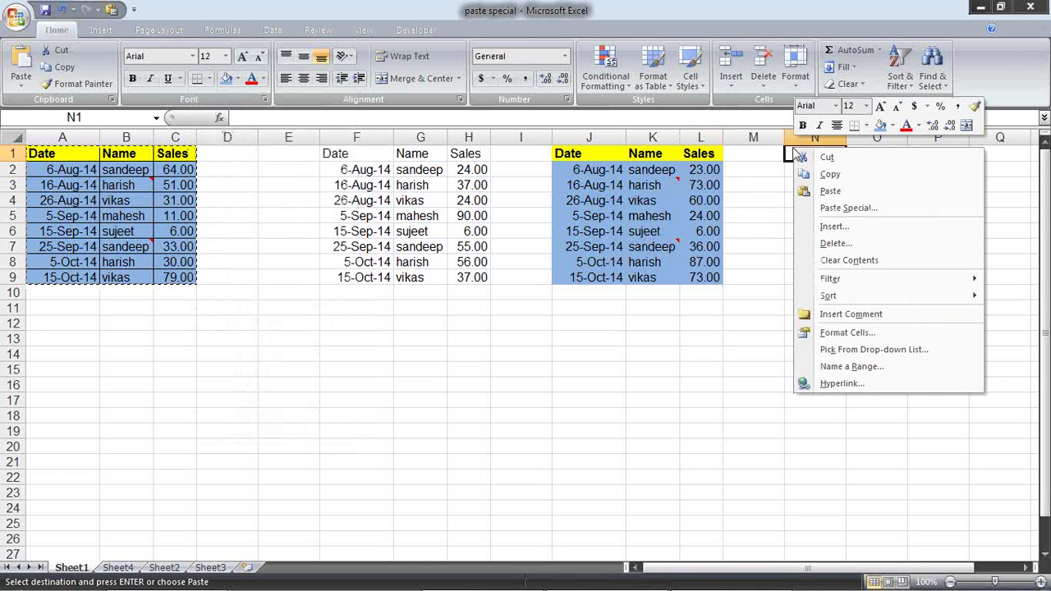
pyautogui.click(833, 210)
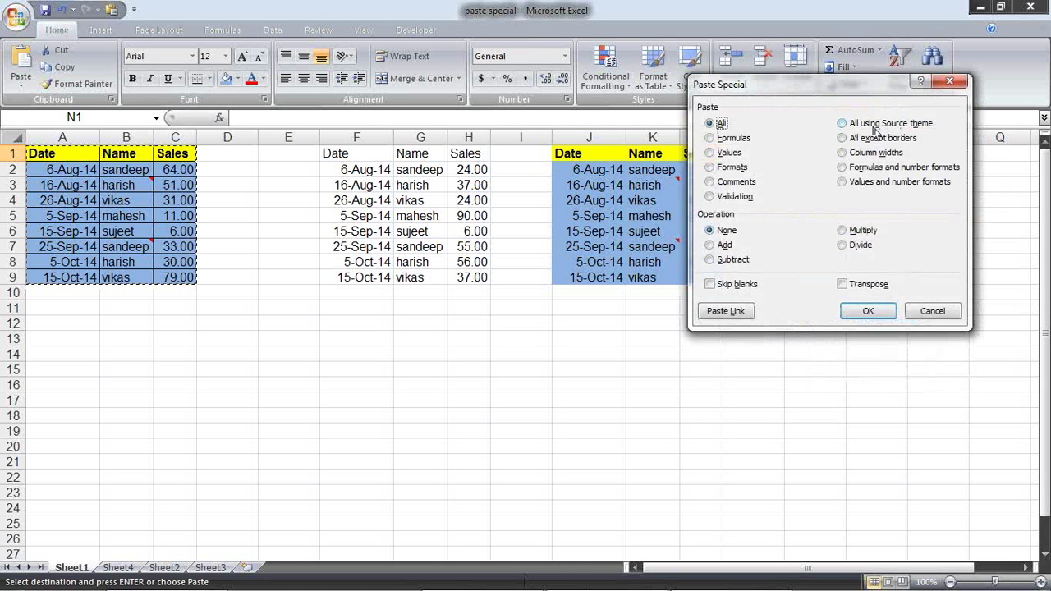
pyautogui.click(874, 126)
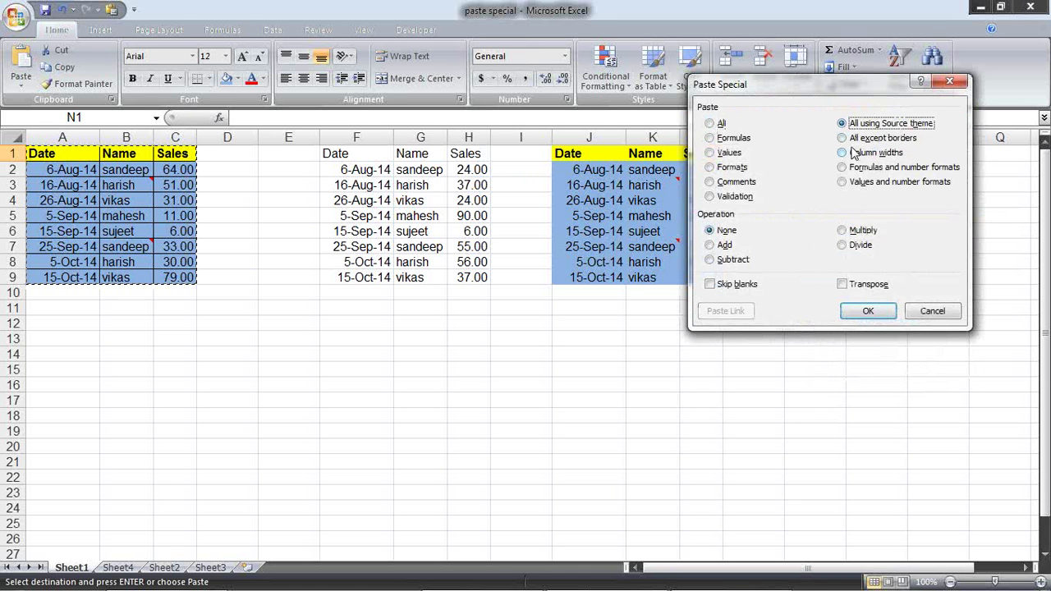
pyautogui.click(871, 311)
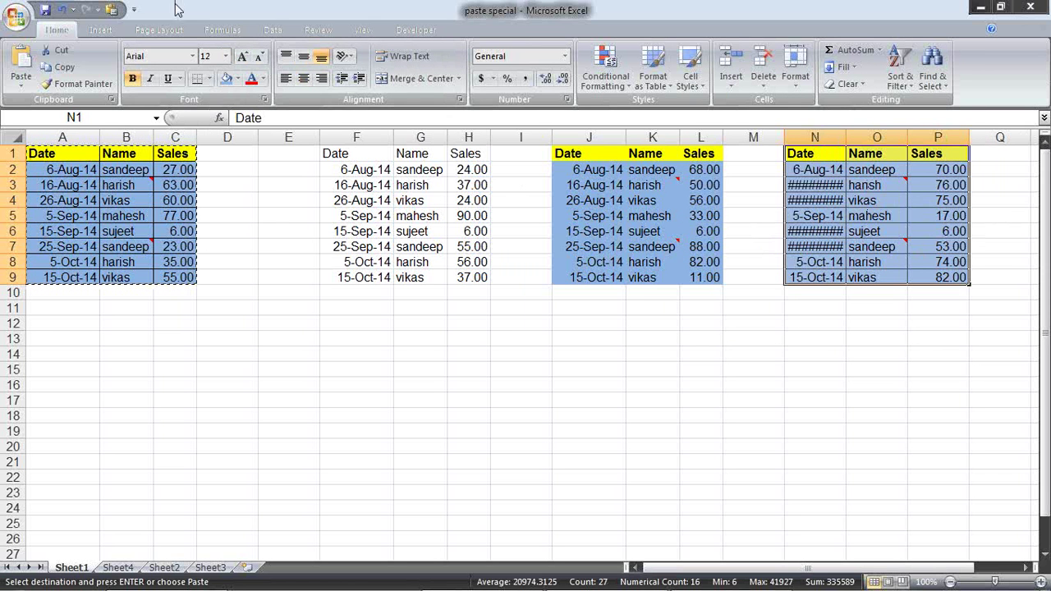
# Browse the Page Layout Themes gallery, then close it without applying a theme.
pyautogui.click(161, 29)
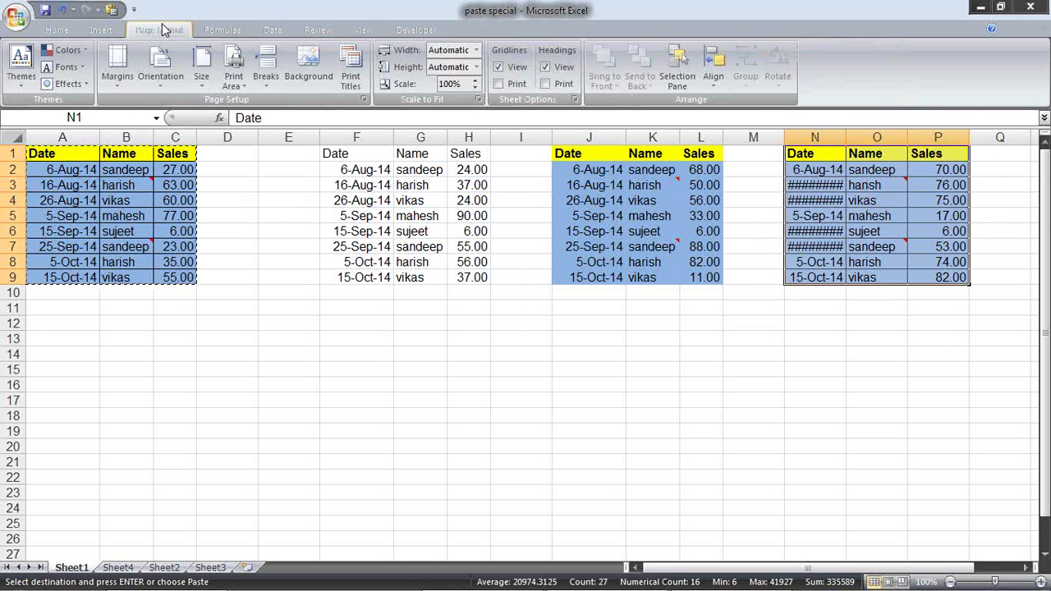
pyautogui.click(21, 66)
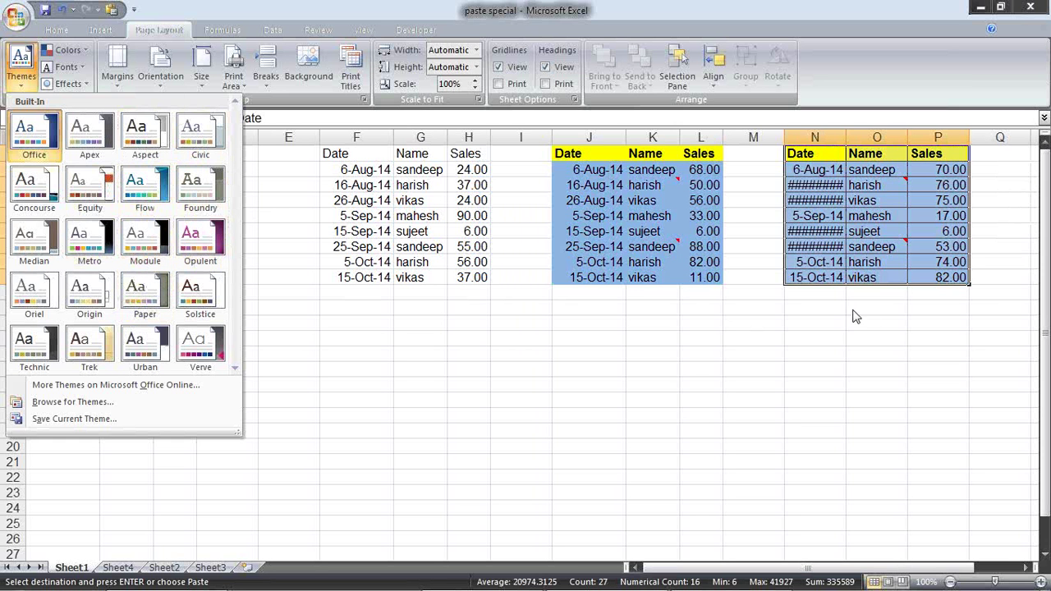
pyautogui.click(885, 333)
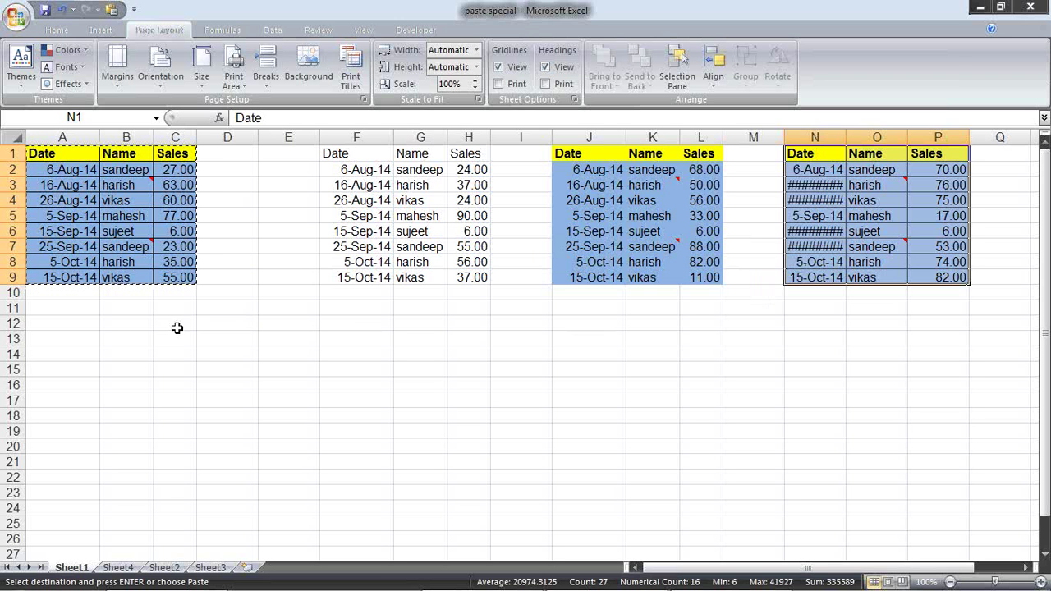
# Open Paste Special for cell A12 with Alt+E, S, then cancel without pasting.
pyautogui.click(78, 327)
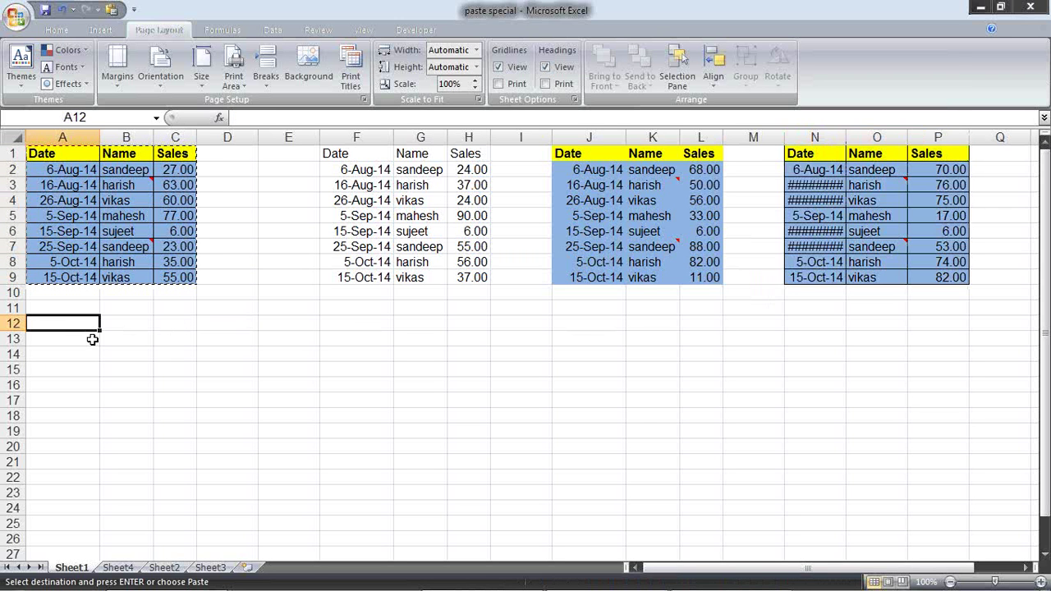
pyautogui.hotkey('alt', 'e')
pyautogui.press('s')
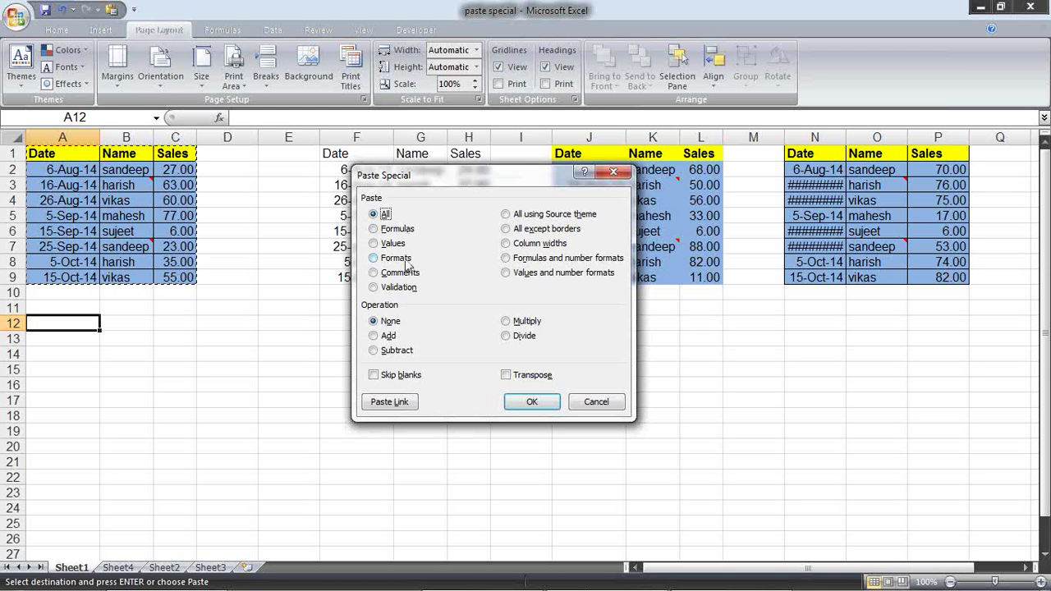
pyautogui.press('Escape')
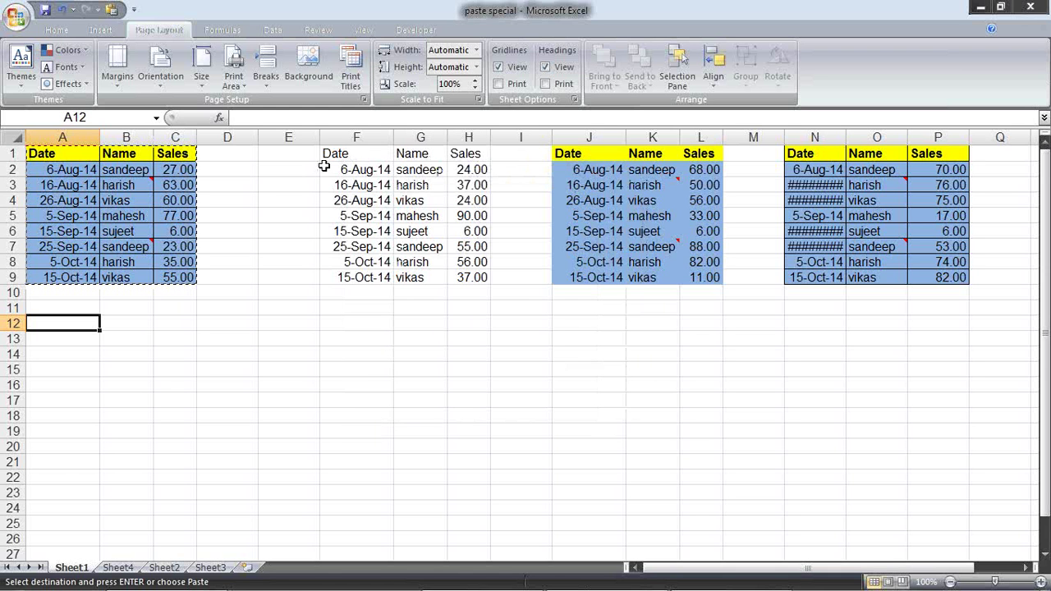
# Paste only the values of the copied table into F11:H19, leaving serial dates.
pyautogui.click(349, 310)
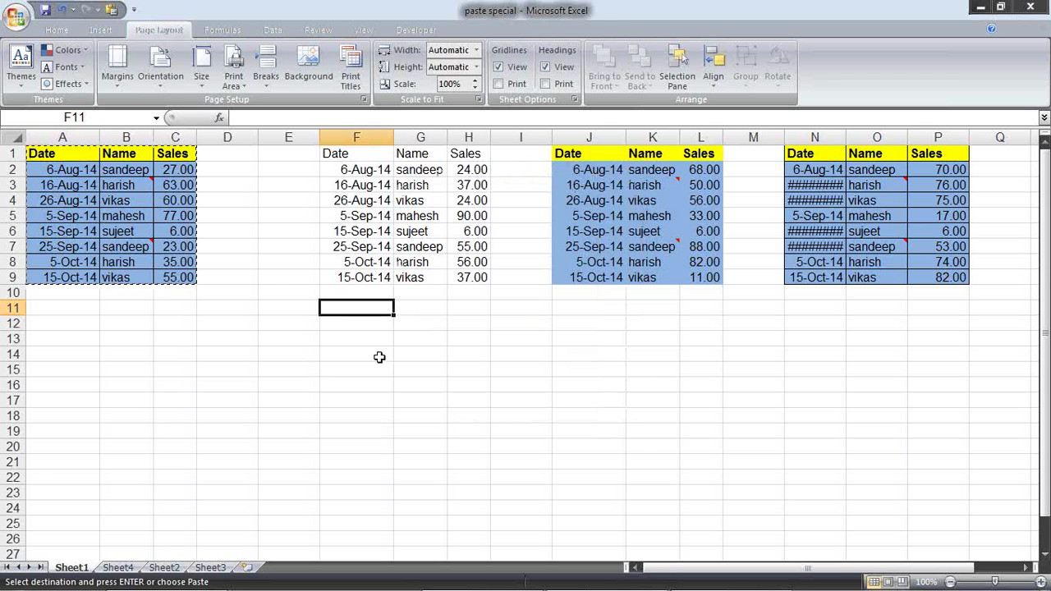
pyautogui.hotkey('ctrl', 'alt', 'v')
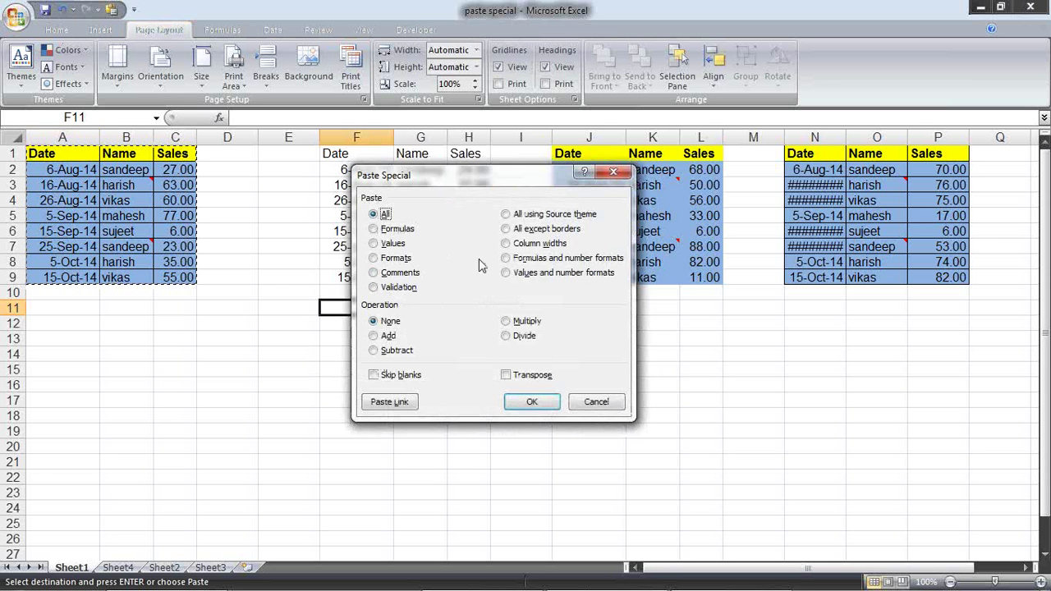
pyautogui.click(391, 244)
pyautogui.click(532, 401)
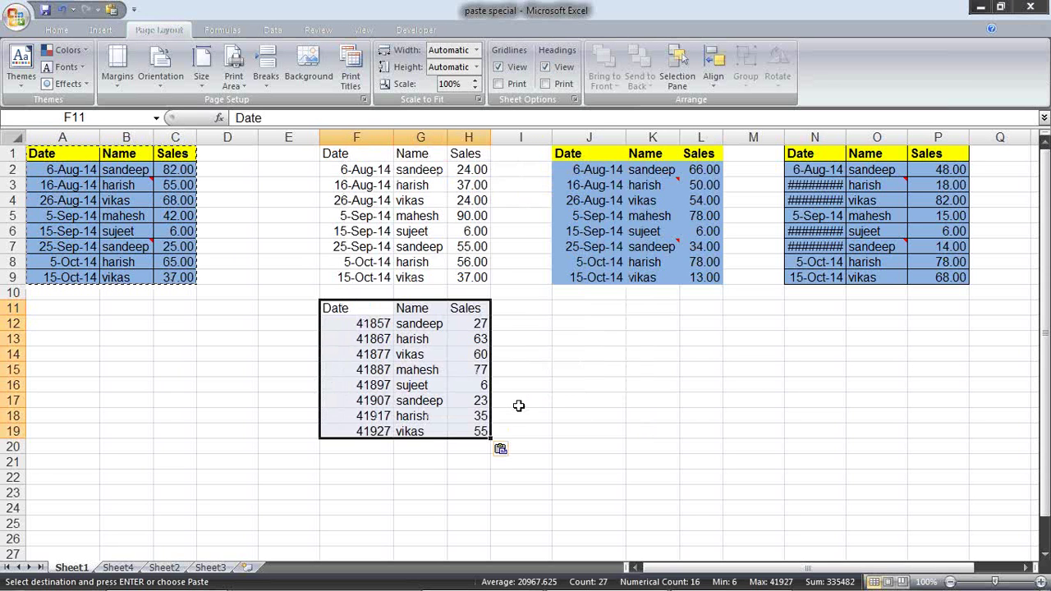
pyautogui.click(361, 308)
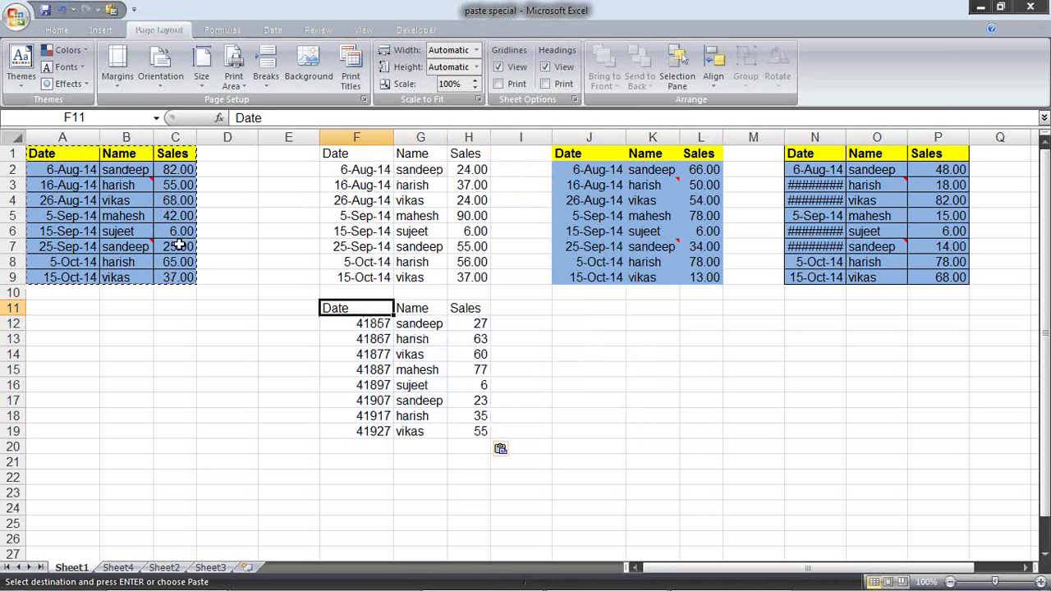
# Paste Special the source table's Formats onto the F11:H19 values copy.
pyautogui.hotkey('alt', 'e')
pyautogui.press('s')
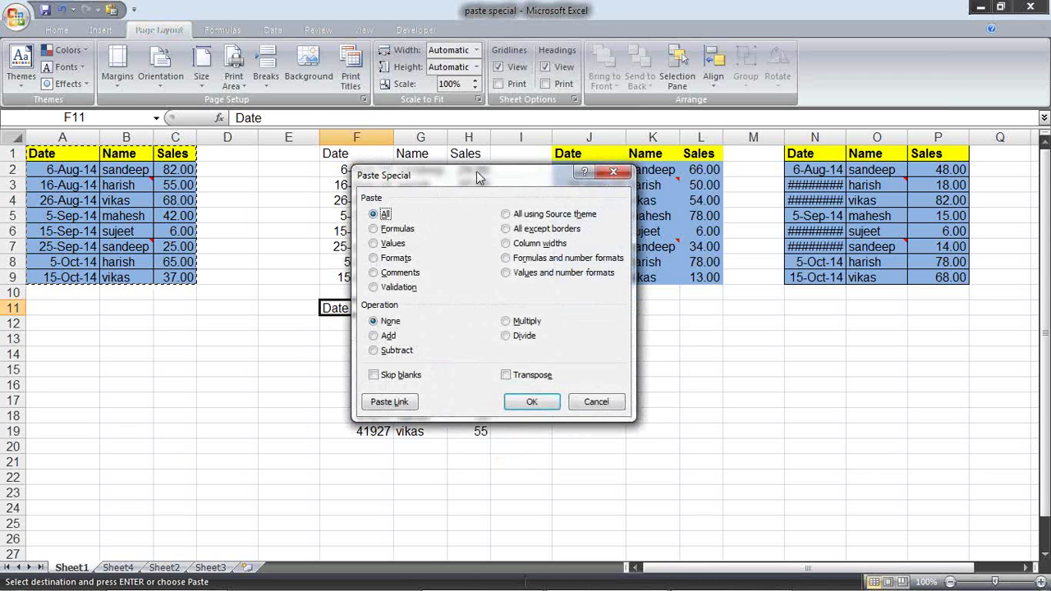
pyautogui.moveTo(476, 170); pyautogui.dragTo(691, 208)
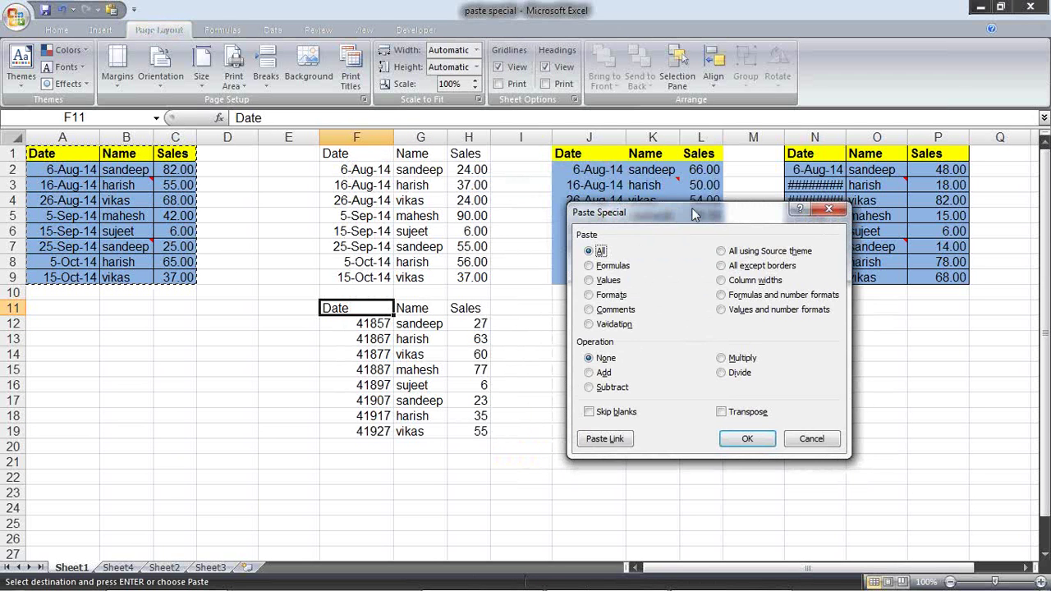
pyautogui.click(600, 295)
pyautogui.click(743, 439)
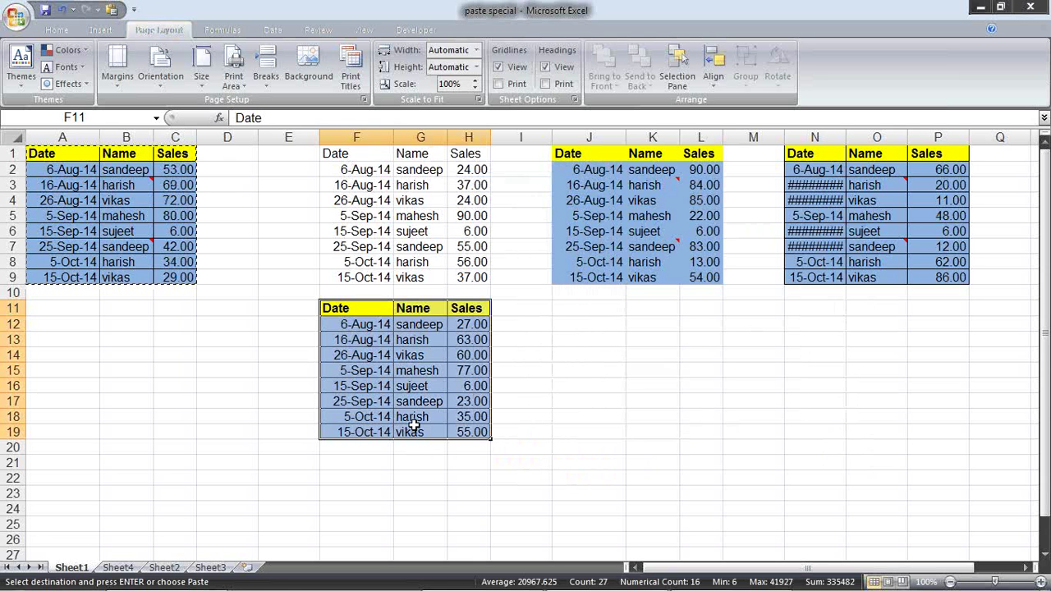
# Check the pasted sales values in column H down to H19.
pyautogui.click(494, 354)
pyautogui.click(470, 339)
pyautogui.click(471, 370)
pyautogui.click(466, 400)
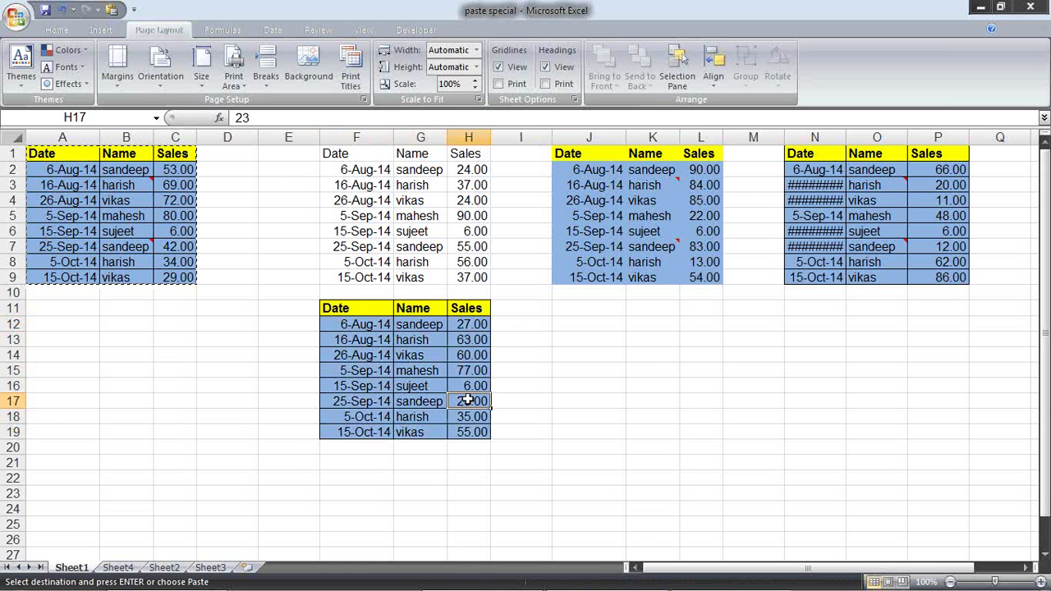
pyautogui.click(470, 430)
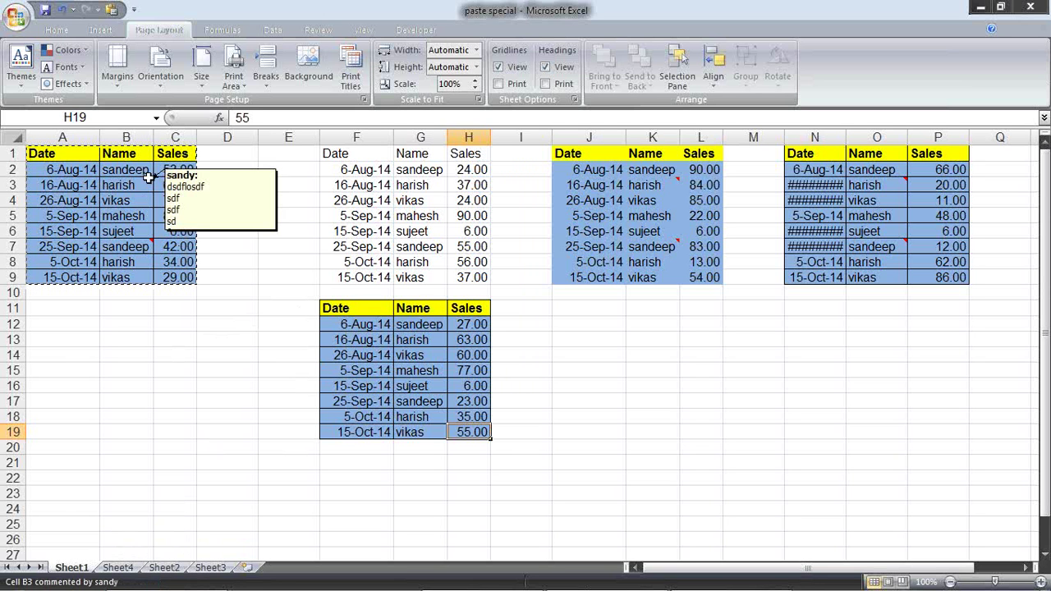
# Open the comment on the harish cell B3 for editing, then stop editing it.
pyautogui.click(230, 200)
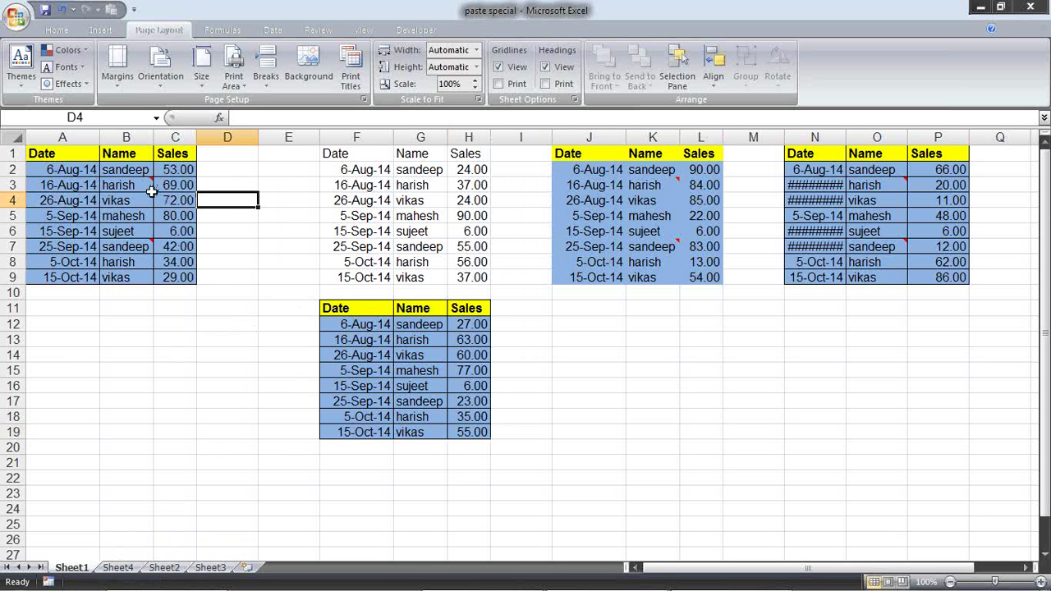
pyautogui.moveTo(151, 179)
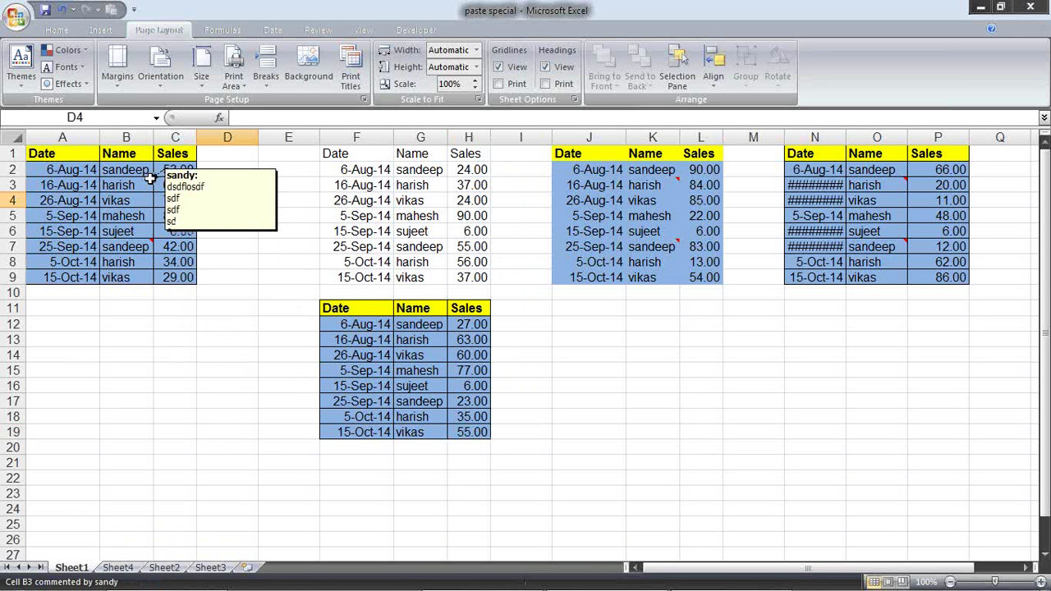
pyautogui.click(147, 183)
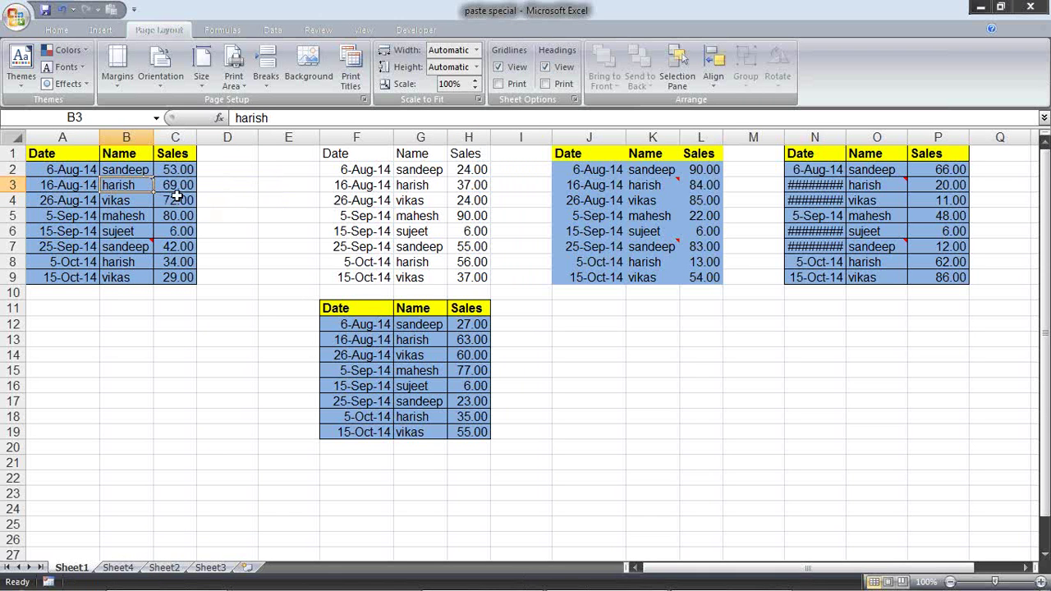
pyautogui.moveTo(121, 186)
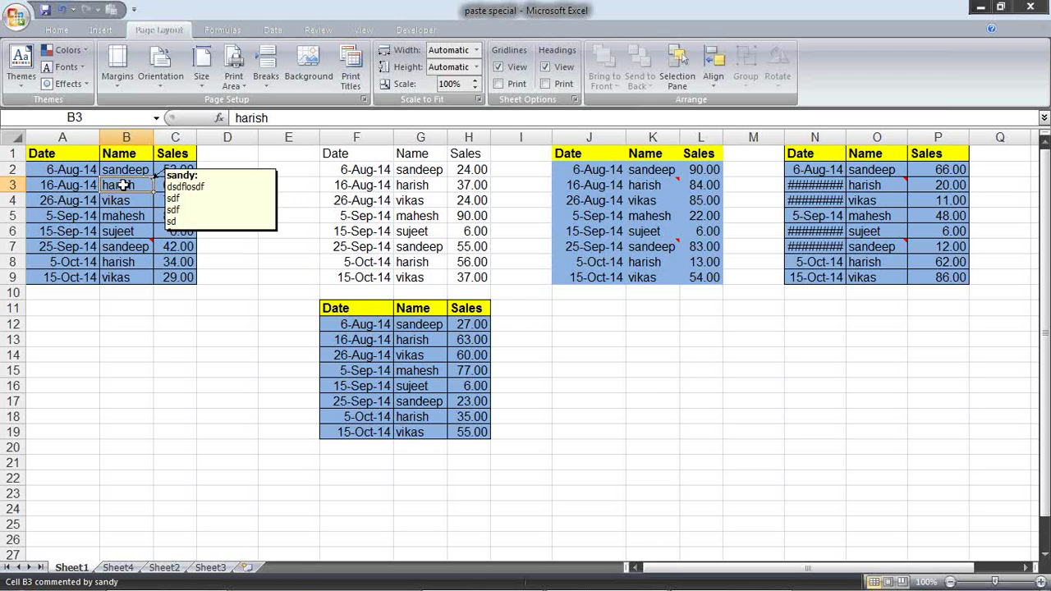
pyautogui.rightClick(123, 185)
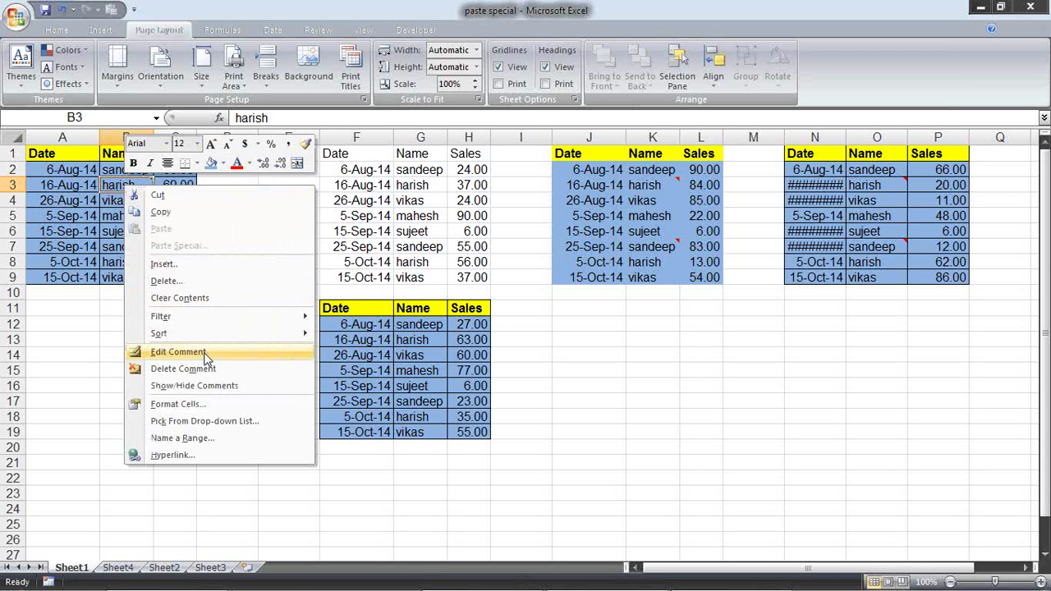
pyautogui.press('Return')
pyautogui.moveTo(199, 216); pyautogui.dragTo(193, 184)
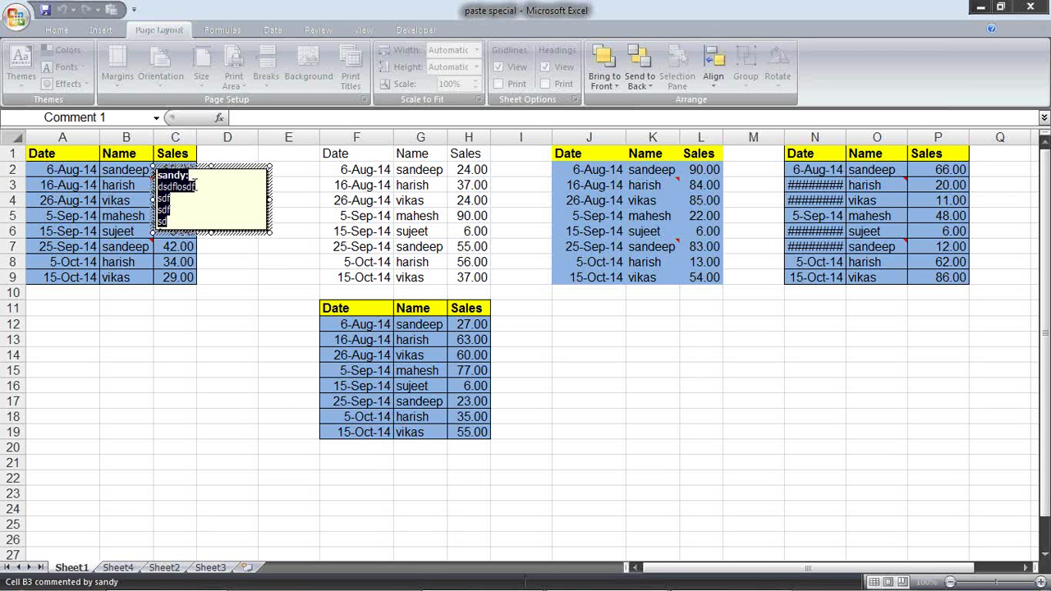
pyautogui.press('Escape')
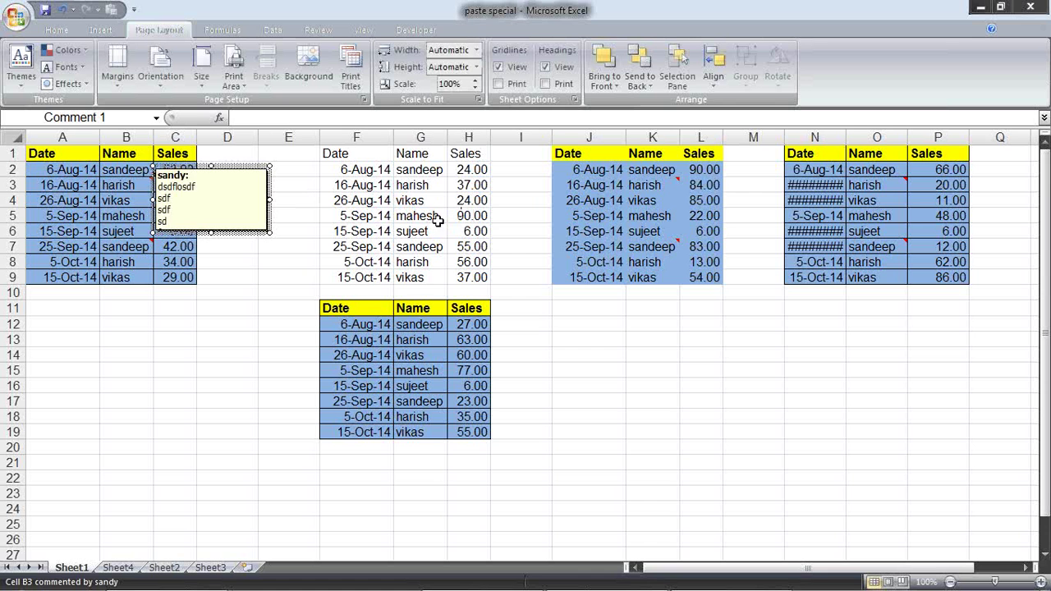
# Select cell B3 and copy it along with its comment.
pyautogui.click(287, 289)
pyautogui.click(145, 188)
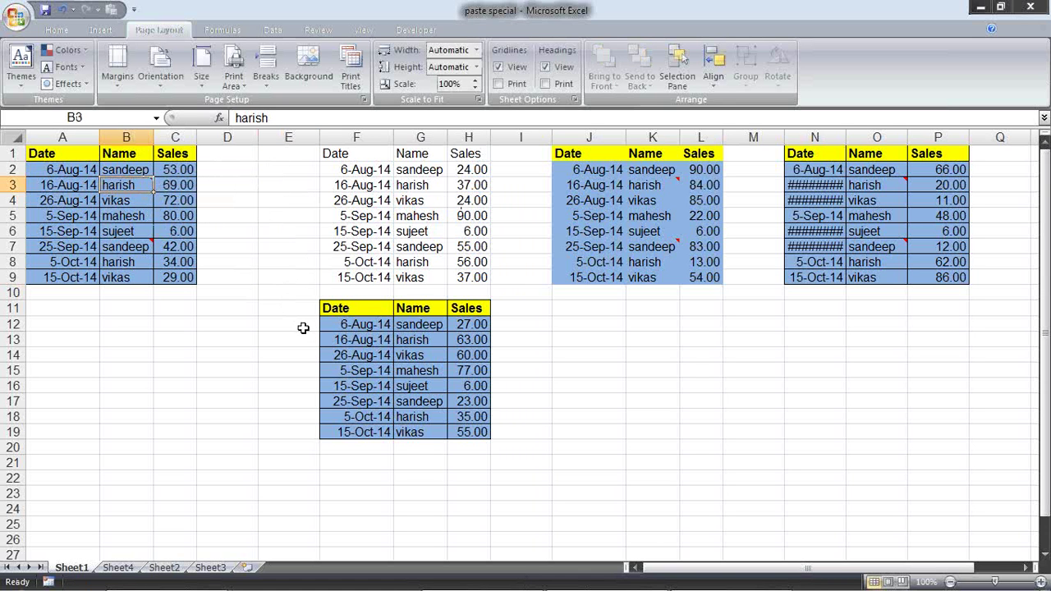
pyautogui.hotkey('ctrl', 'c')
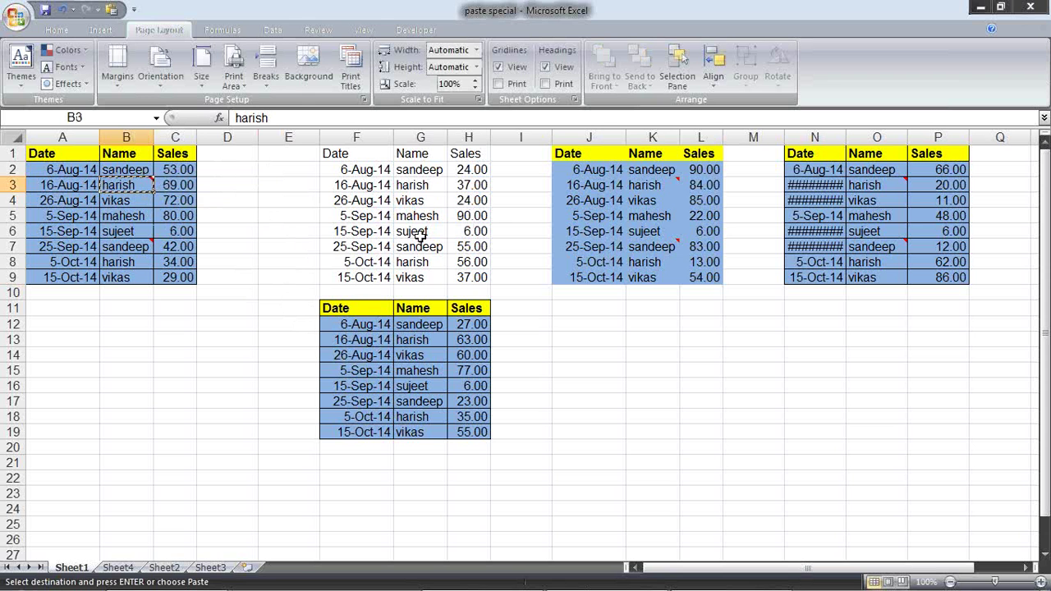
# Paste Special only the Comments from B3 onto cell G4.
pyautogui.click(427, 201)
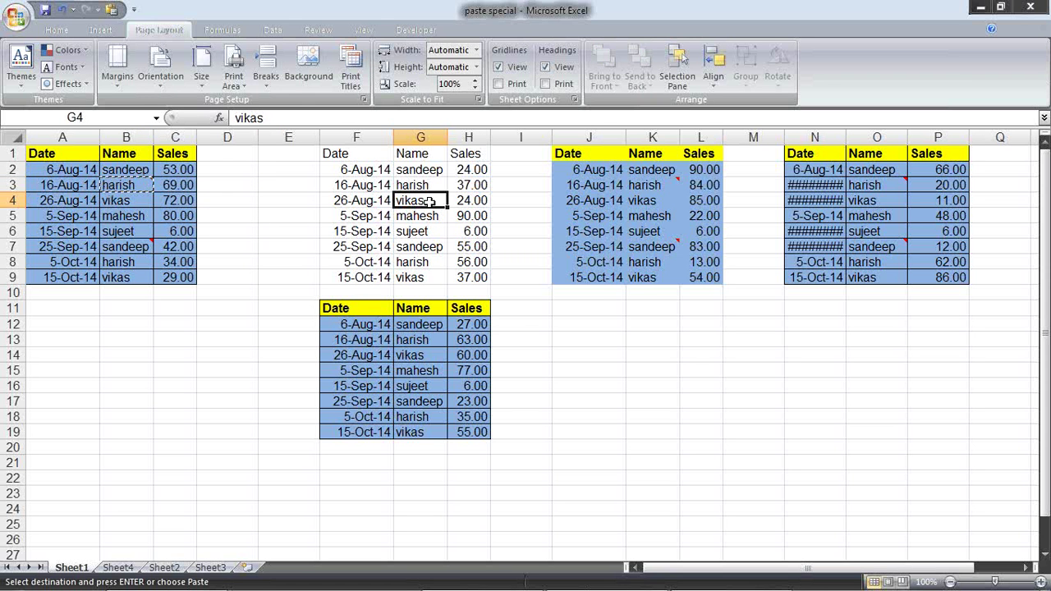
pyautogui.rightClick(428, 202)
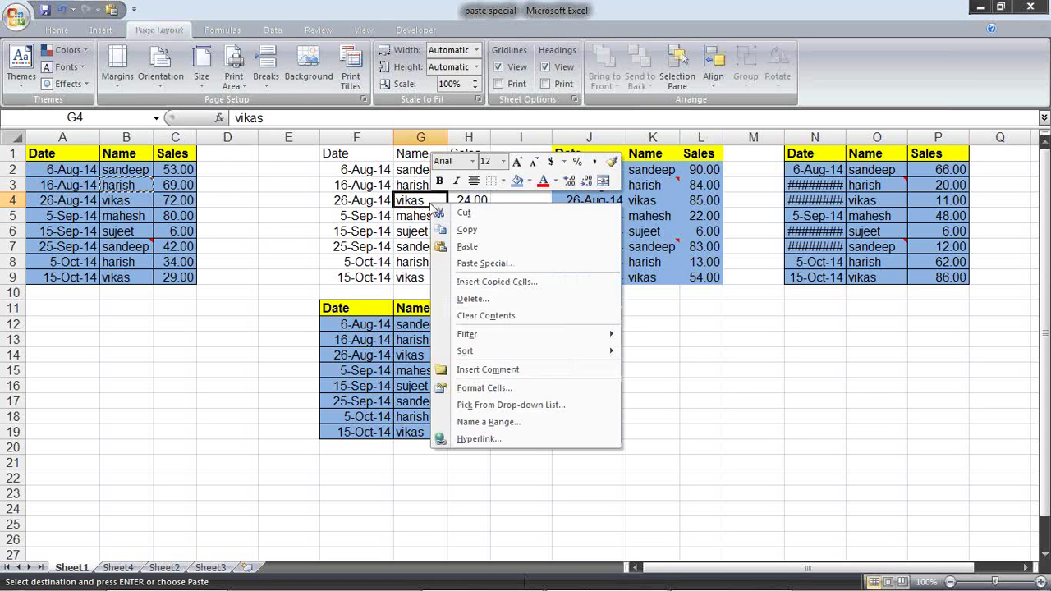
pyautogui.click(456, 263)
pyautogui.click(361, 241)
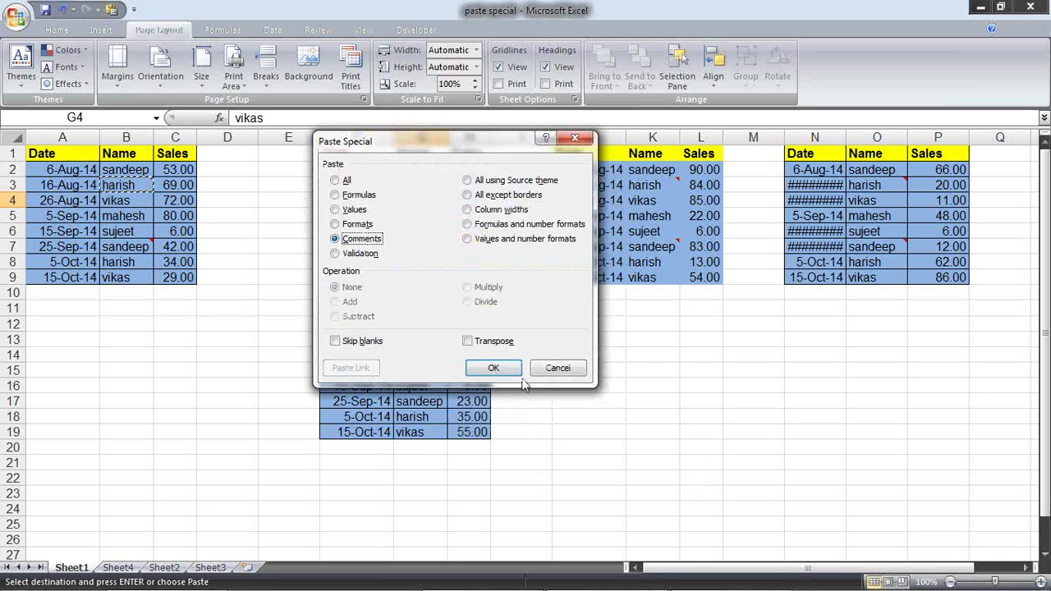
pyautogui.click(494, 368)
pyautogui.click(465, 277)
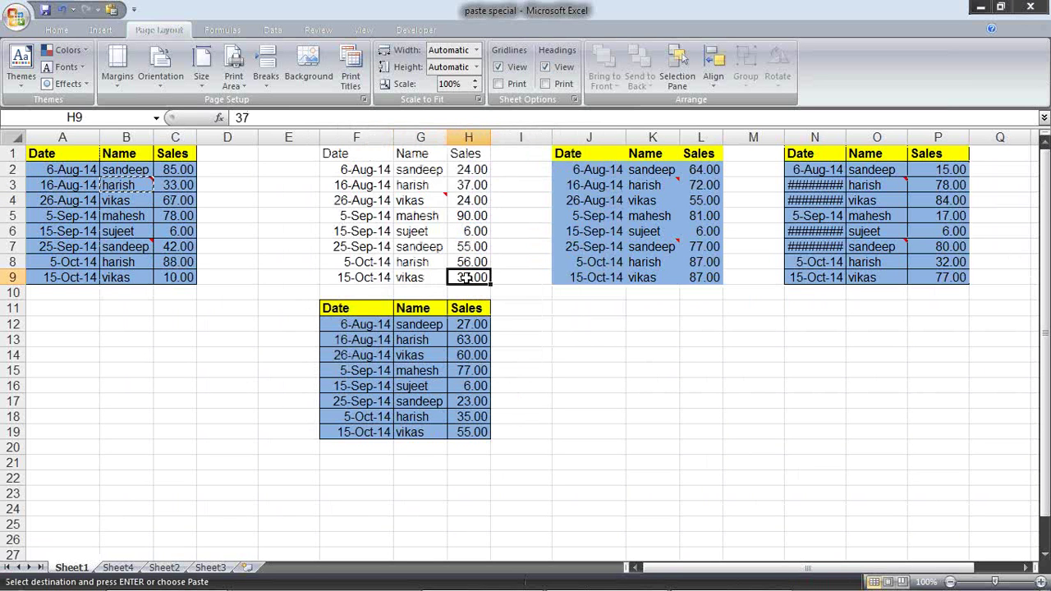
# Cancel the pending copy and select the restricted Sales cell C6.
pyautogui.moveTo(436, 200)
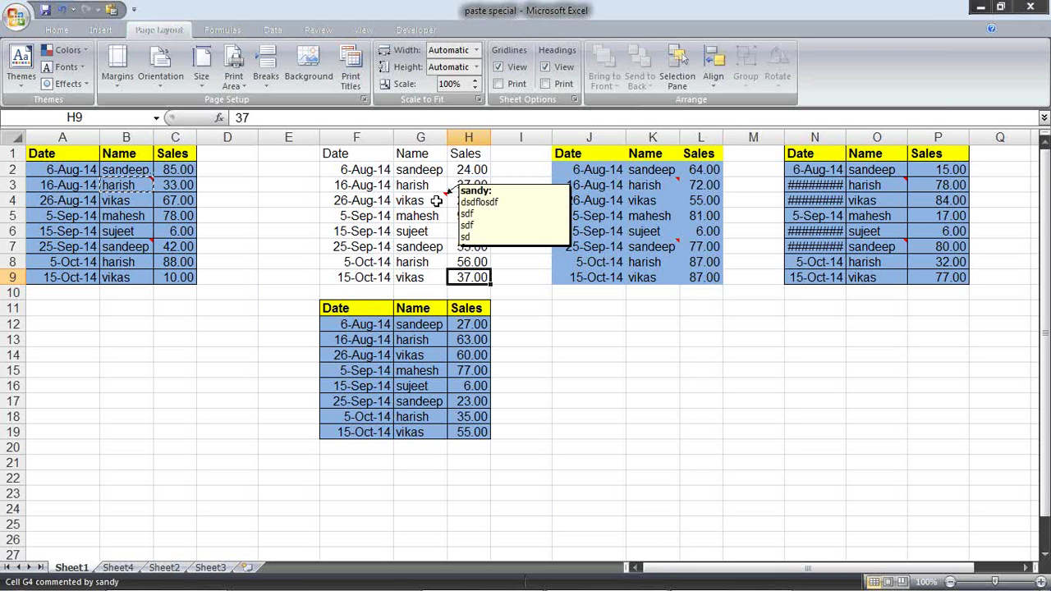
pyautogui.press('Escape')
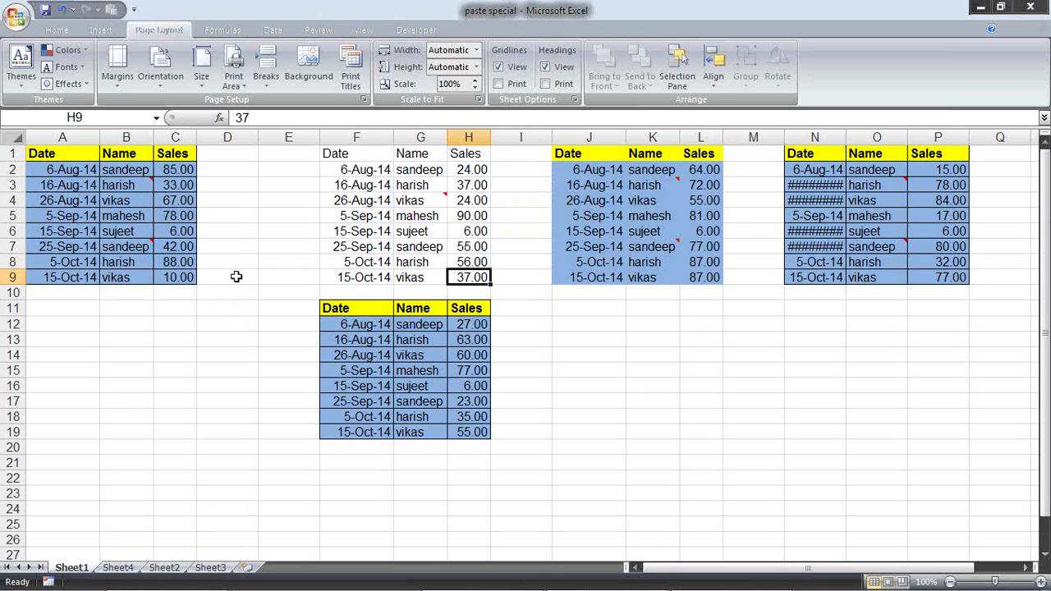
pyautogui.click(241, 261)
pyautogui.click(185, 215)
pyautogui.click(186, 234)
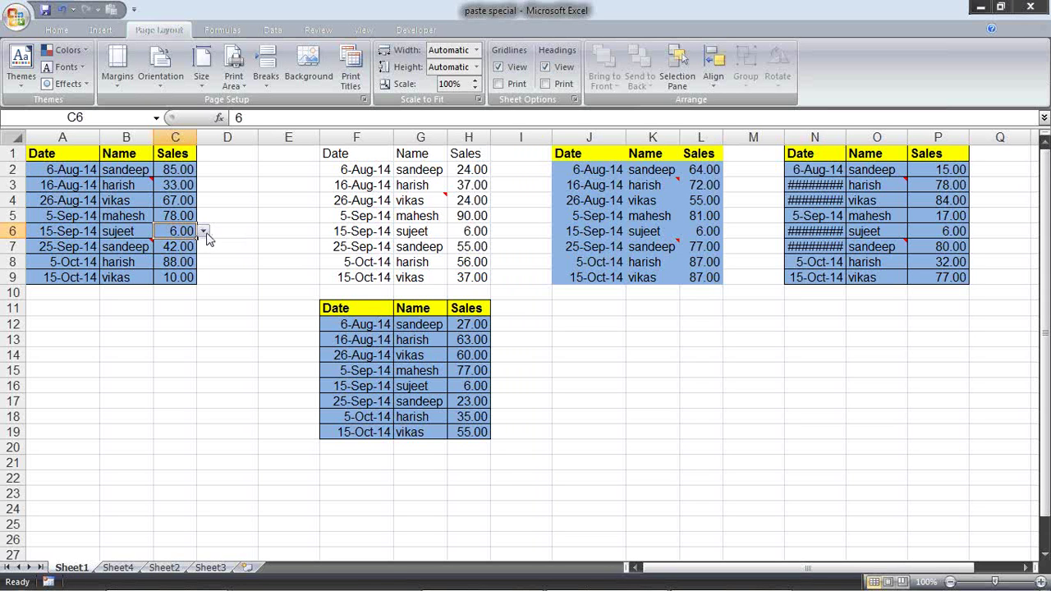
# Pick 5 for C6 from its 1–7 dropdown list.
pyautogui.click(204, 233)
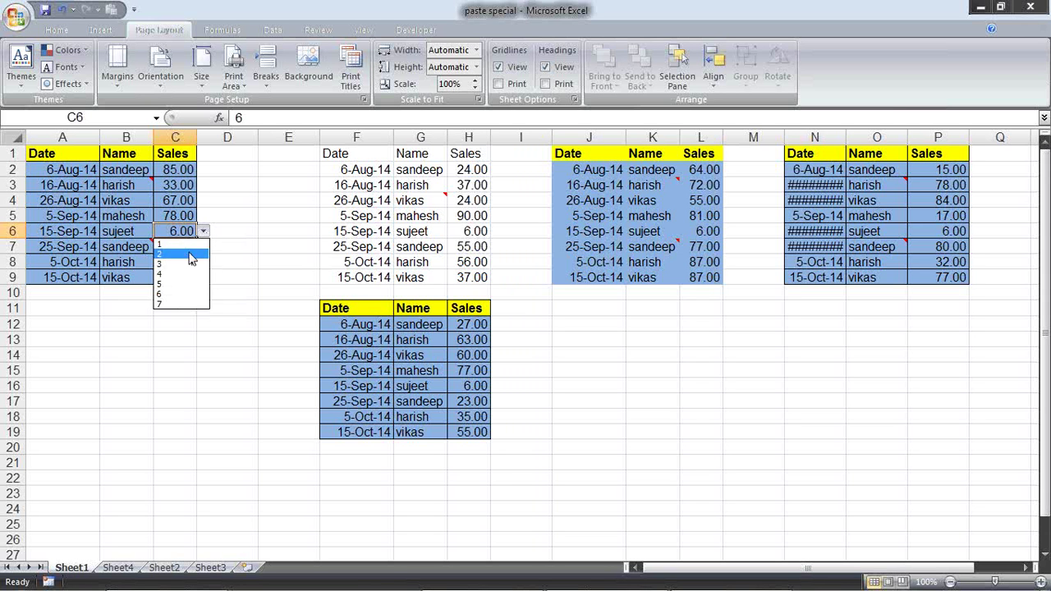
pyautogui.click(204, 233)
pyautogui.click(204, 233)
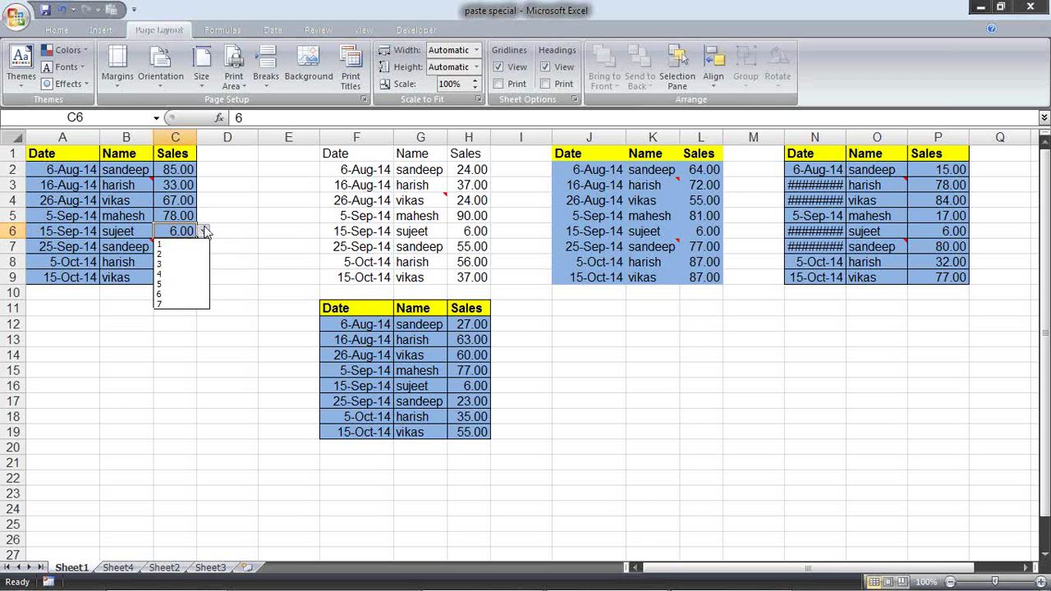
pyautogui.click(186, 289)
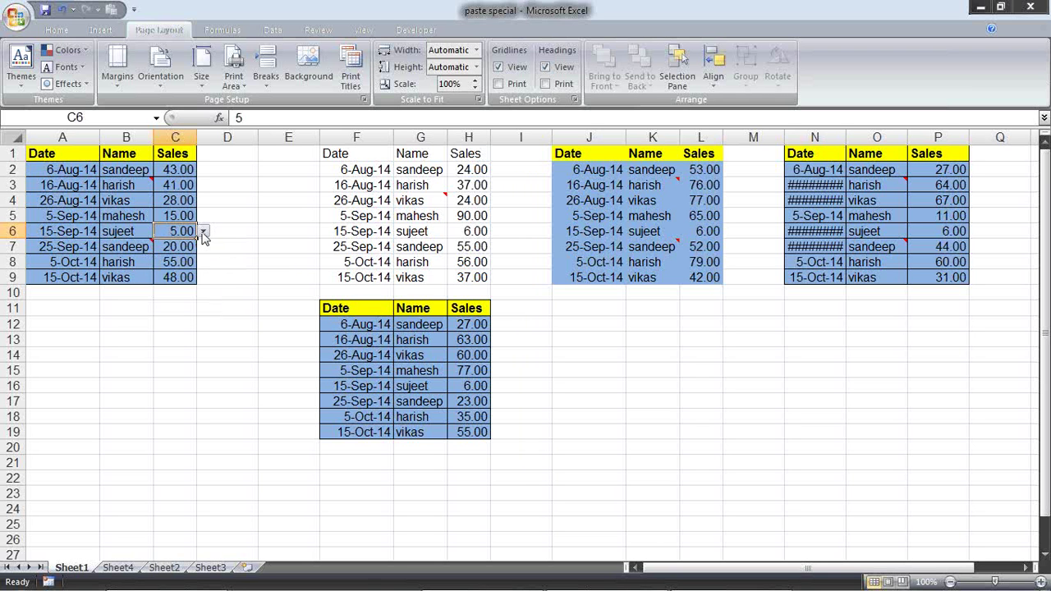
pyautogui.click(204, 231)
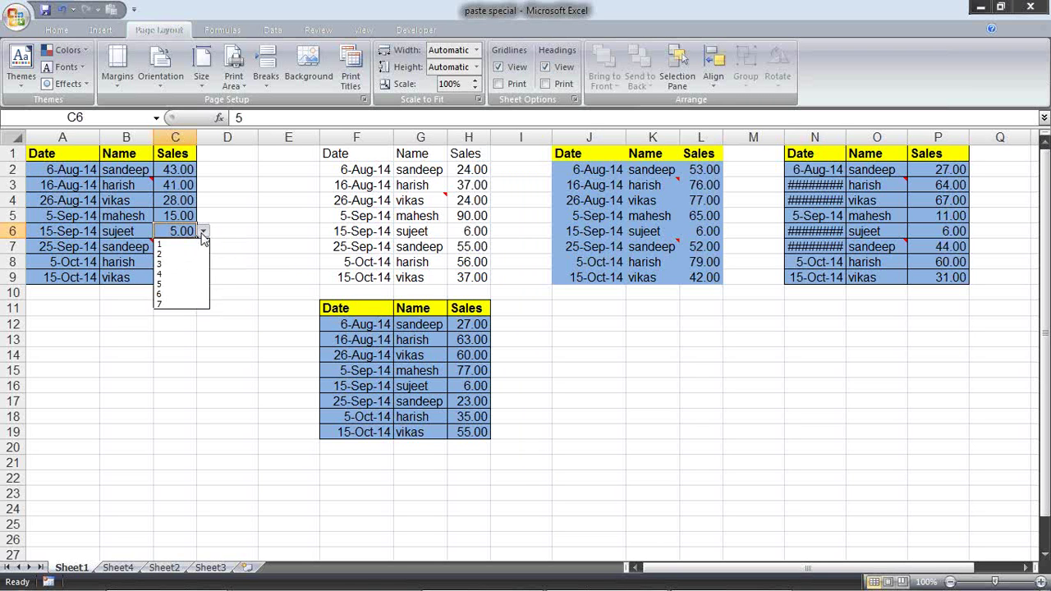
pyautogui.click(186, 292)
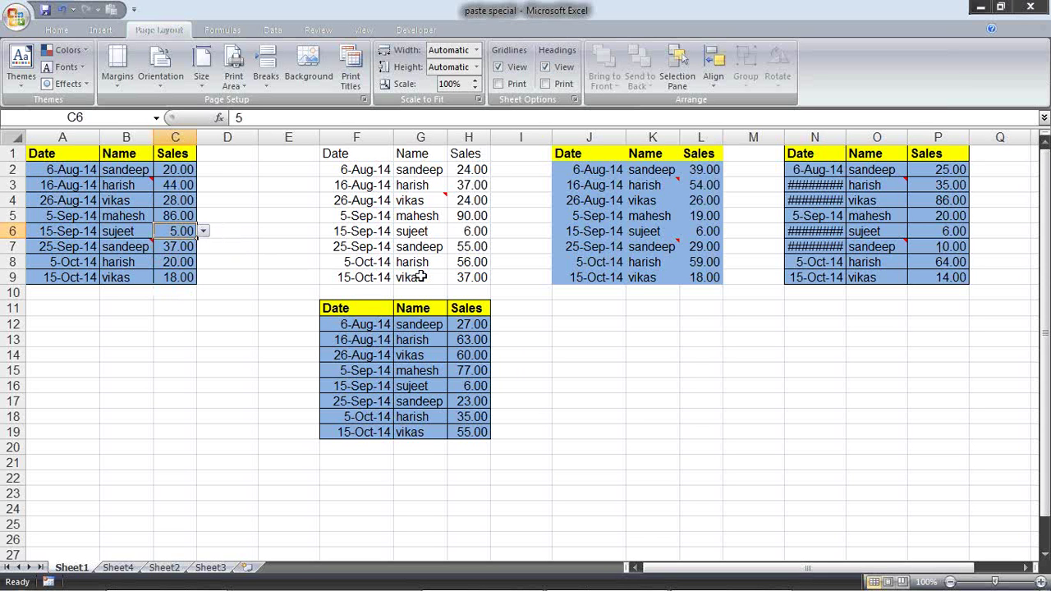
# Try entering 12 in C6 and cancel the invalid-value error, keeping 5.
pyautogui.write('12')
pyautogui.press('Return')
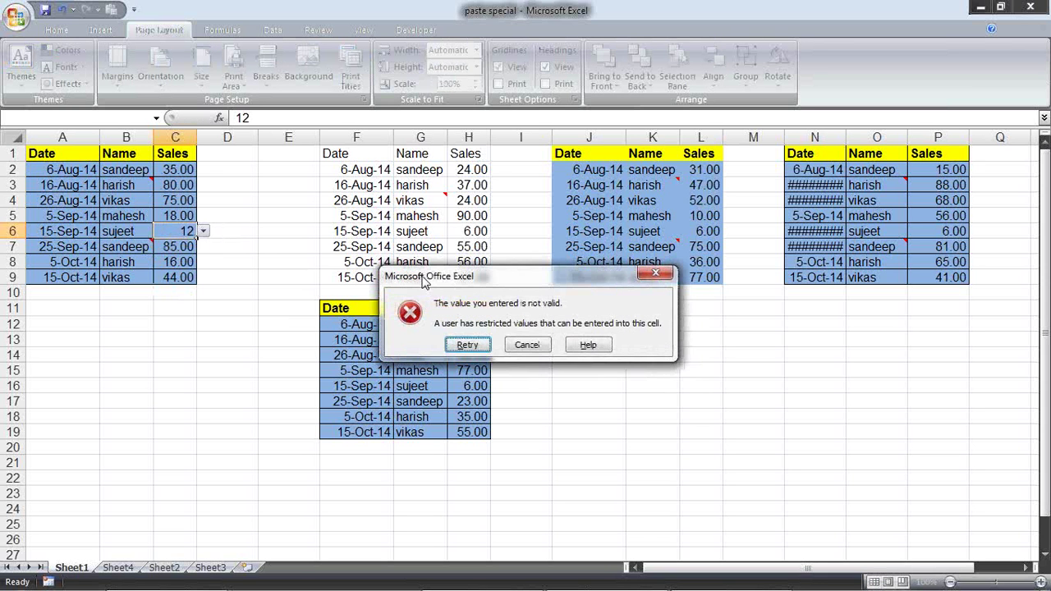
pyautogui.click(518, 348)
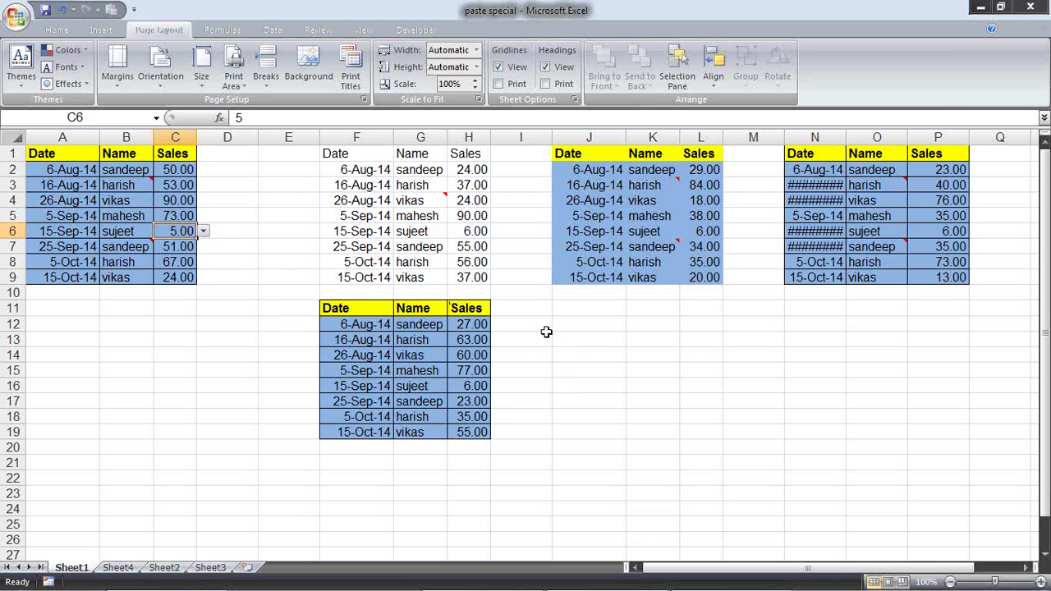
# Copy C6 and paste only its Validation rule into I12:I19.
pyautogui.moveTo(542, 326); pyautogui.dragTo(533, 424)
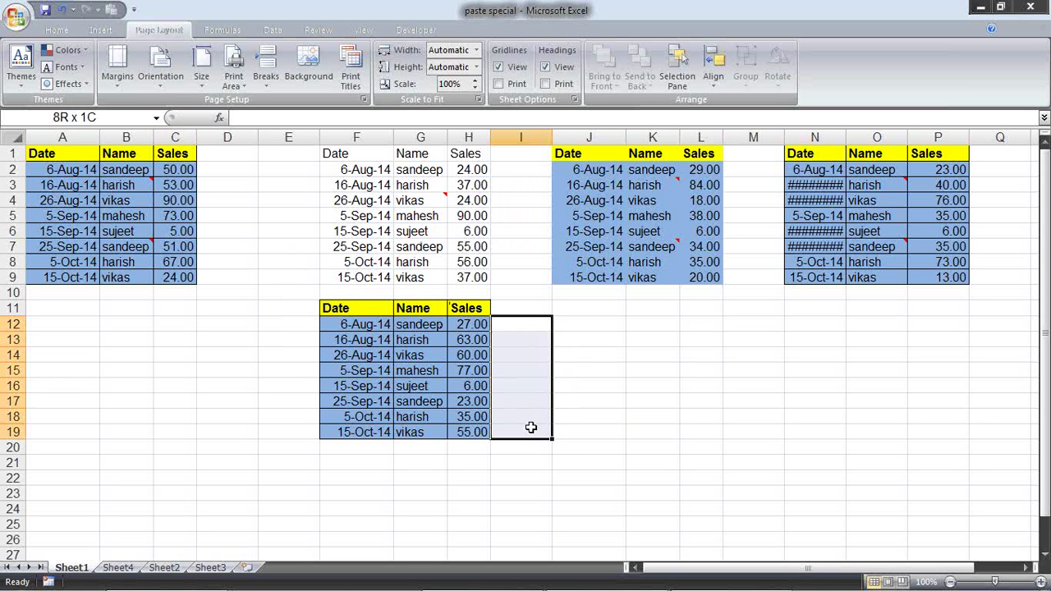
pyautogui.click(164, 231)
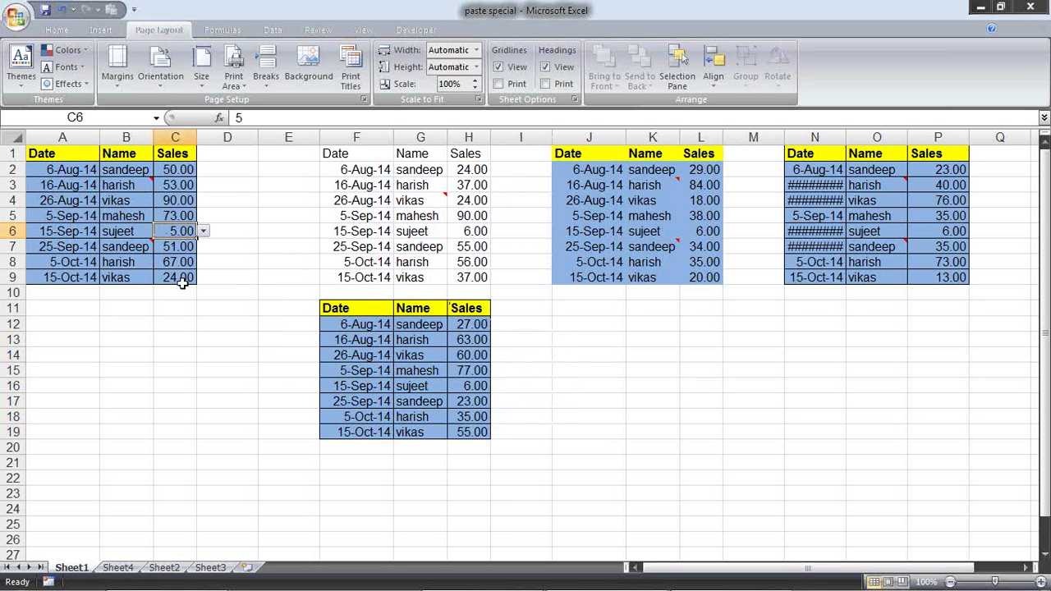
pyautogui.hotkey('ctrl', 'c')
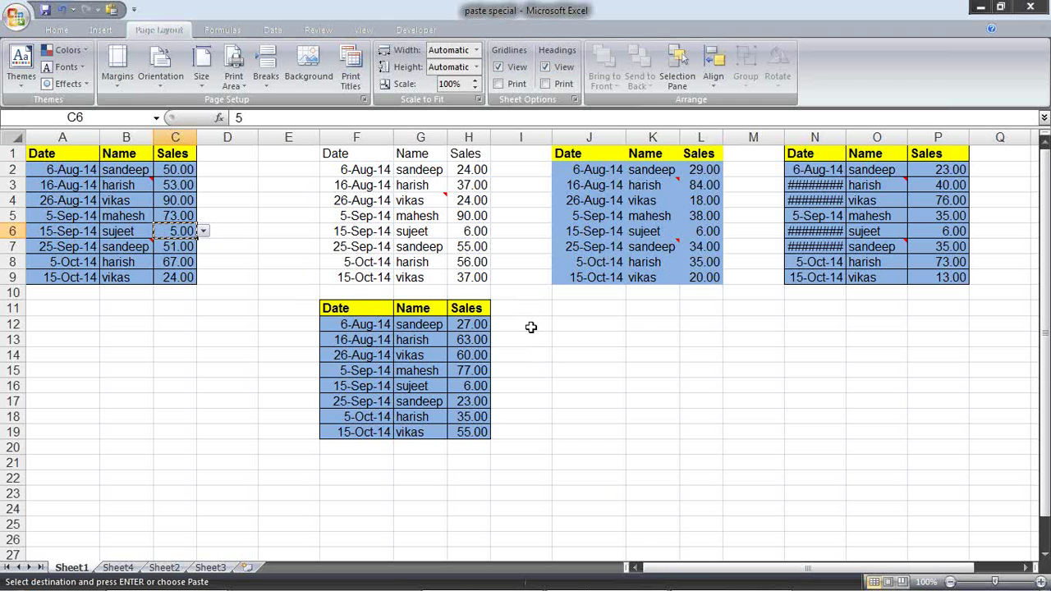
pyautogui.moveTo(532, 326); pyautogui.dragTo(514, 428)
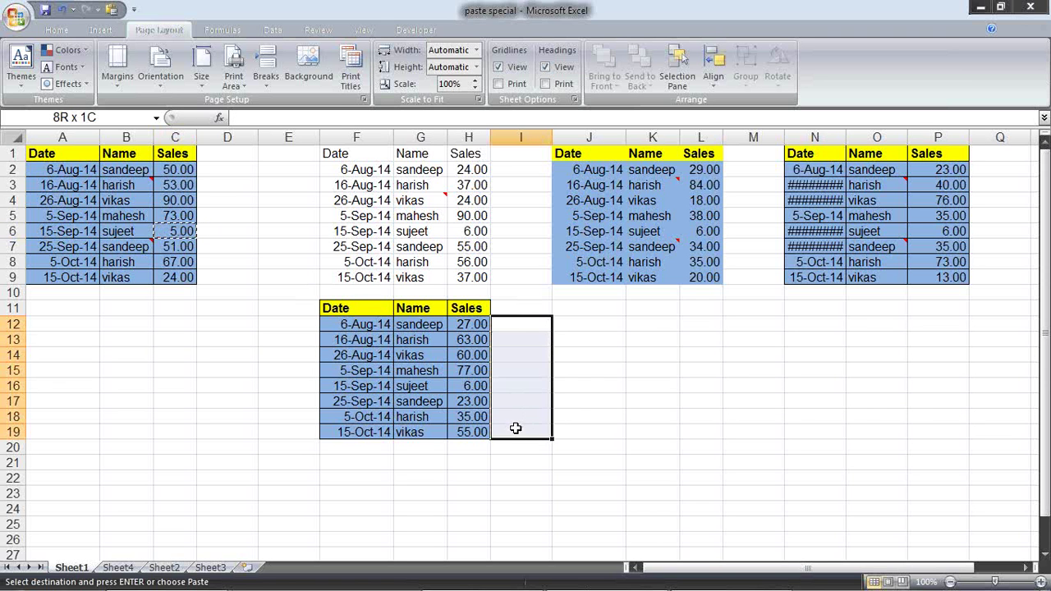
pyautogui.rightClick(518, 327)
pyautogui.click(575, 382)
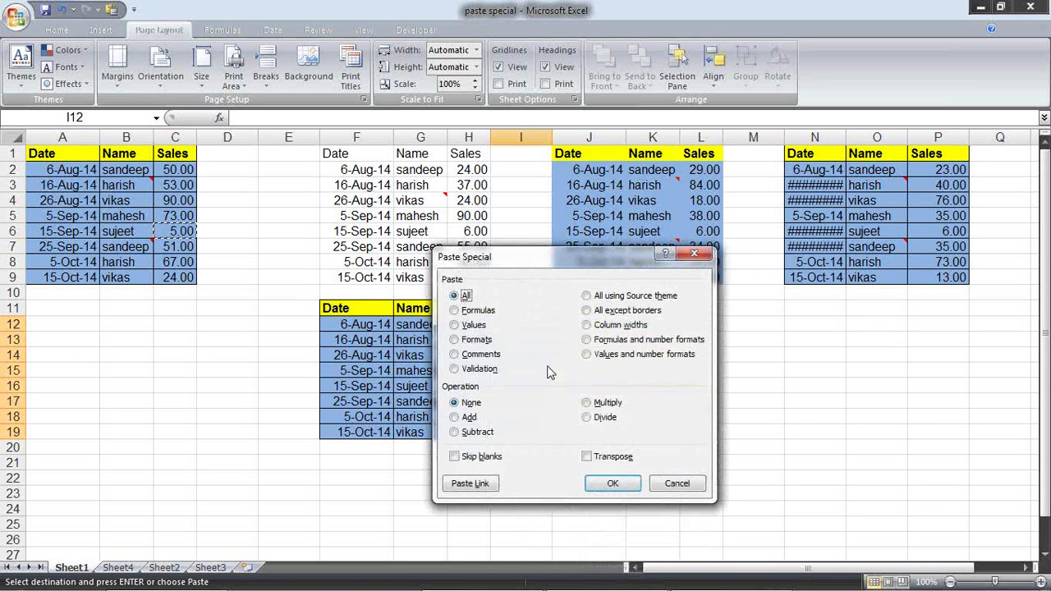
pyautogui.click(476, 369)
pyautogui.click(612, 483)
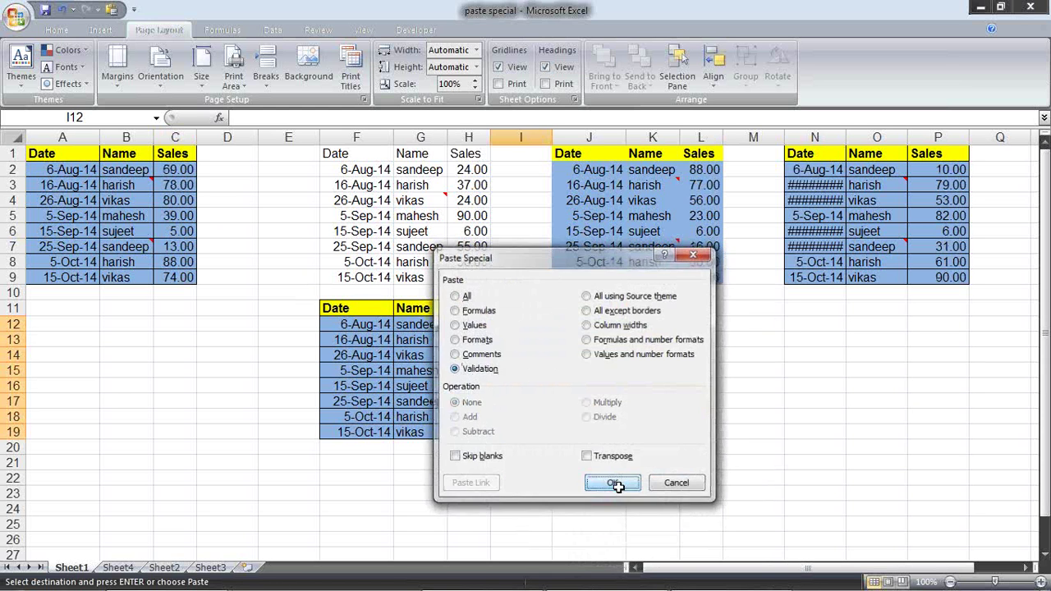
# Choose 2 for I12 and 6 for I13 from their dropdown lists.
pyautogui.click(558, 324)
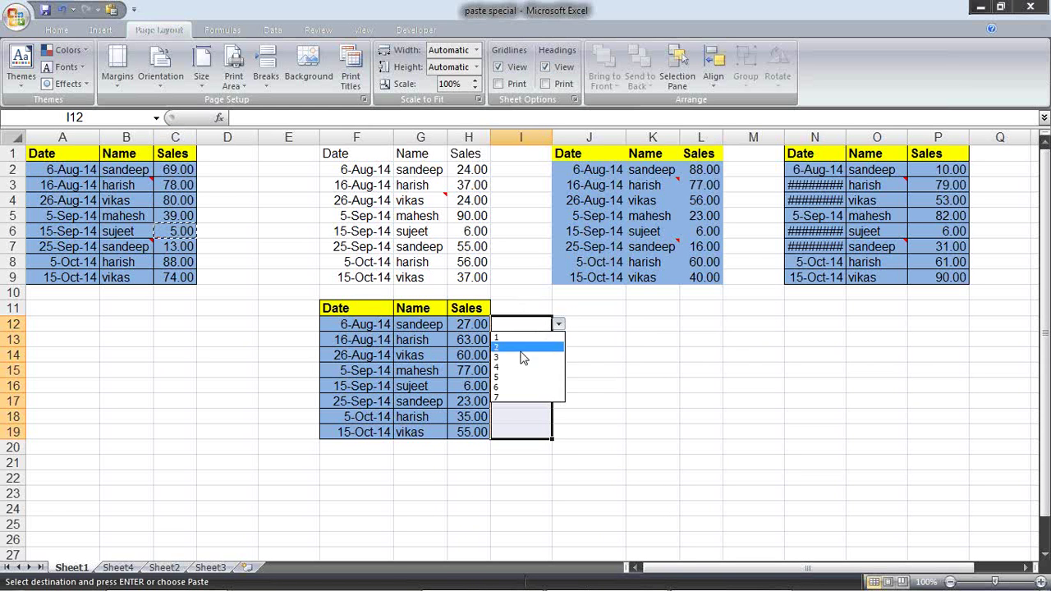
pyautogui.click(525, 357)
pyautogui.click(538, 339)
pyautogui.click(558, 339)
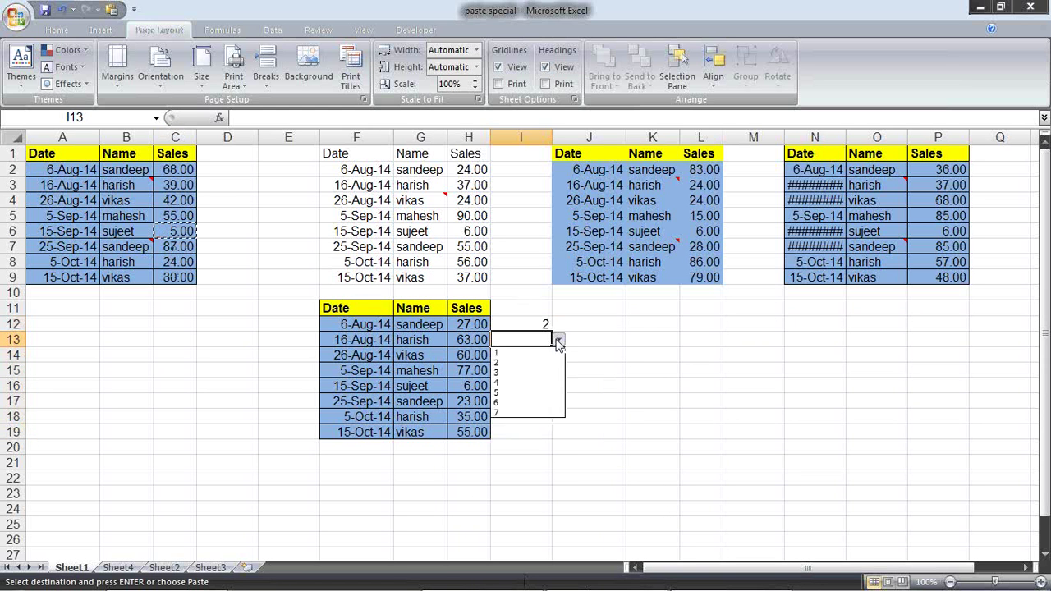
pyautogui.click(529, 402)
# Try entering 12 in I13 and dismiss the validation error, keeping 6.
pyautogui.write('12')
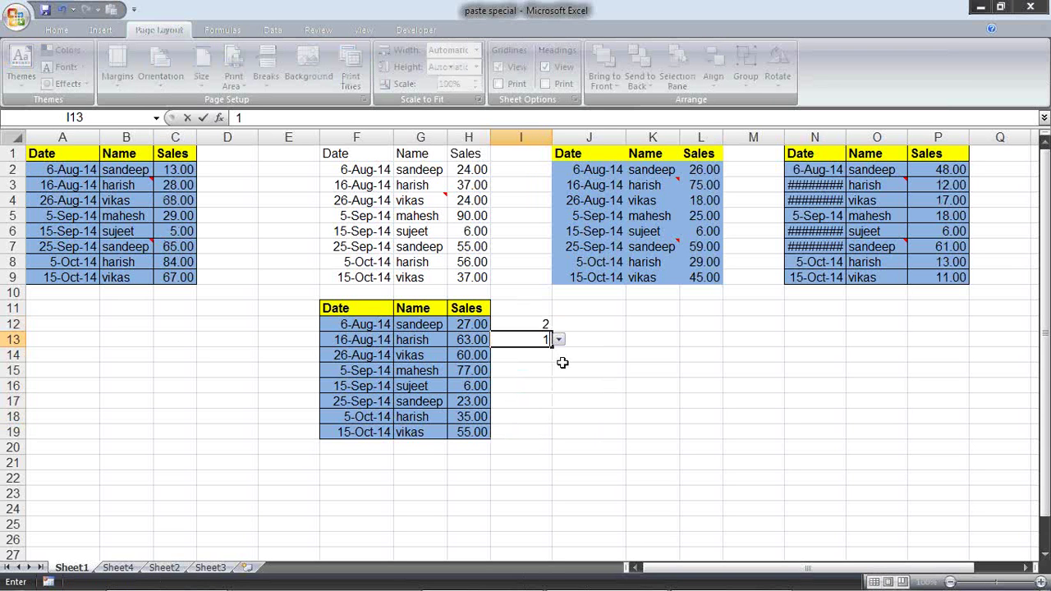
pyautogui.press('Return')
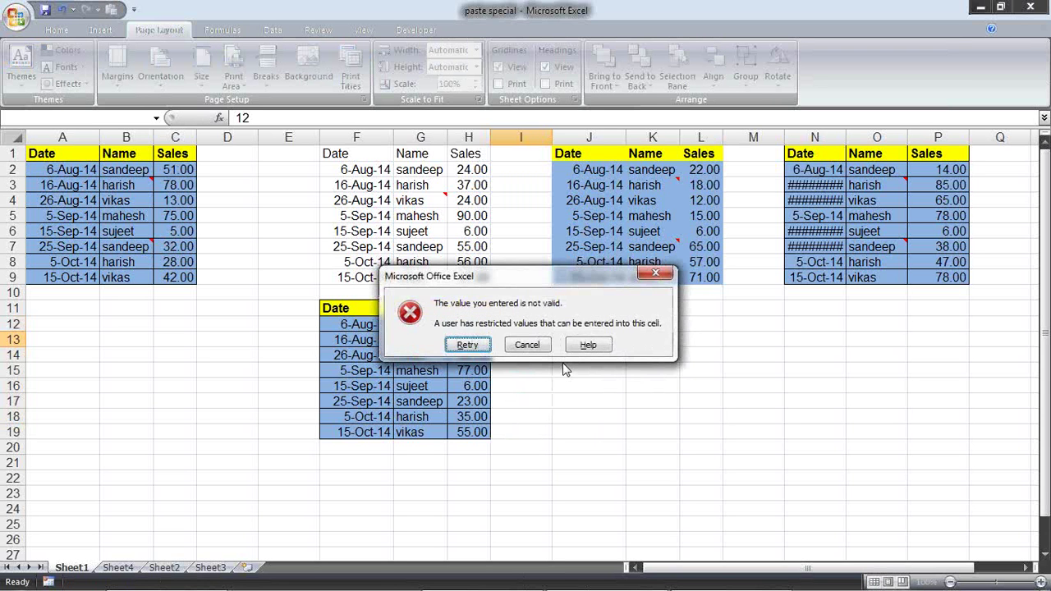
pyautogui.press('Escape')
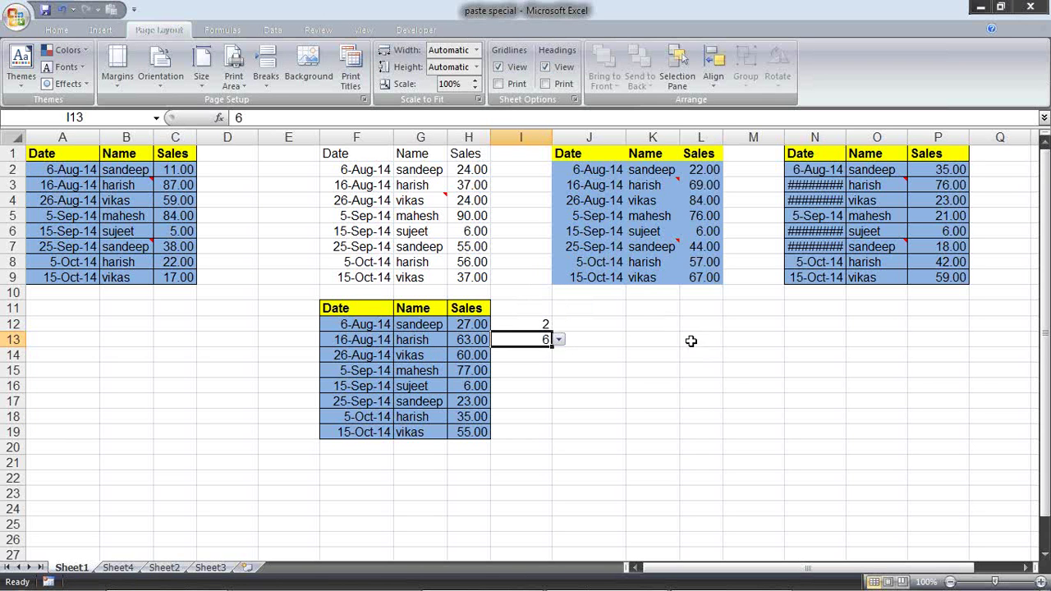
pyautogui.click(669, 367)
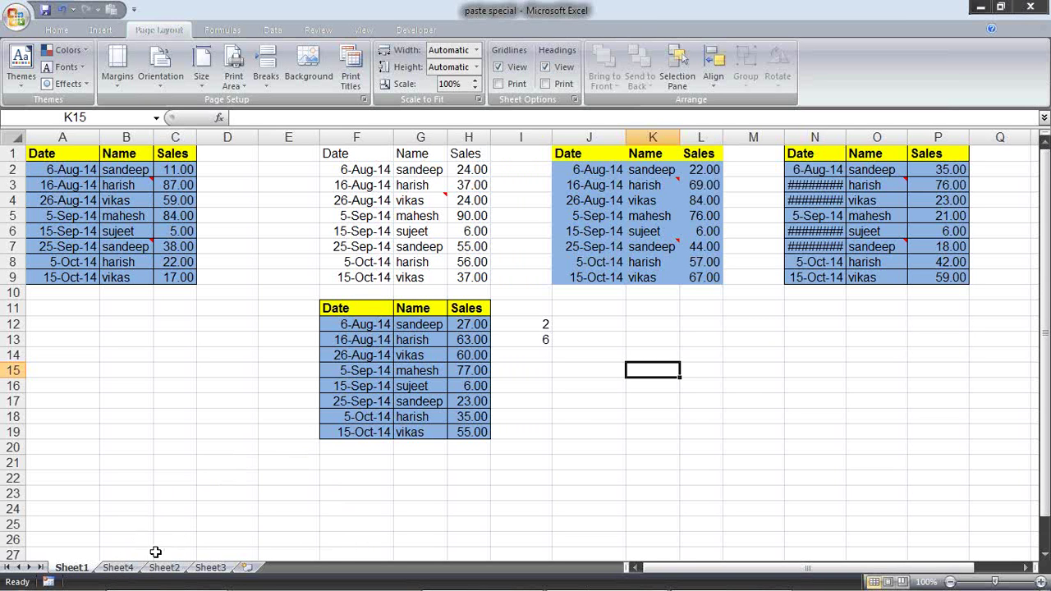
# Switch to Sheet4 and look over the Name, Sales and column C data.
pyautogui.click(115, 568)
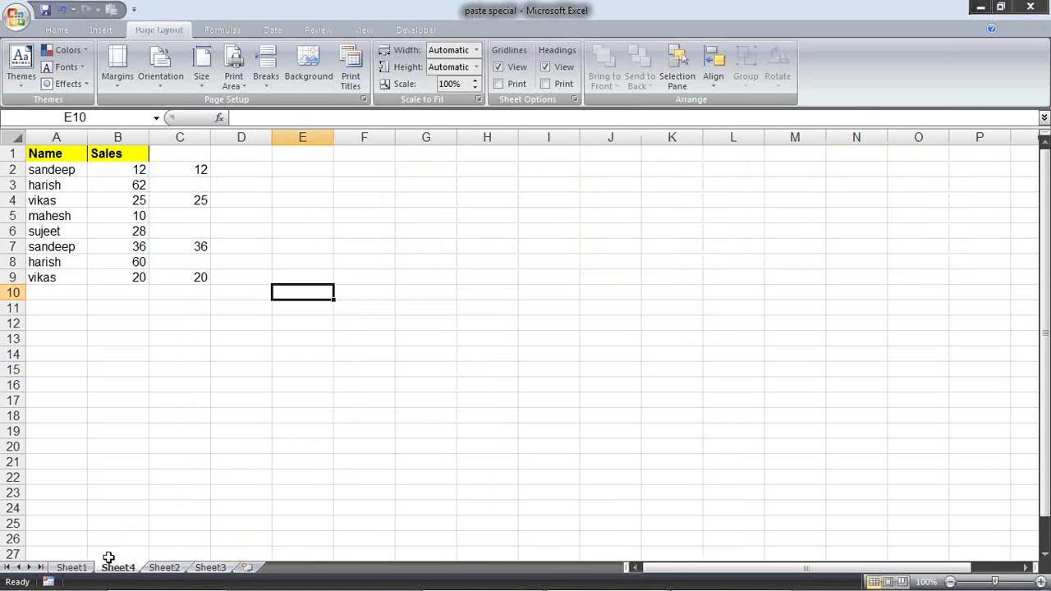
pyautogui.click(207, 427)
pyautogui.moveTo(201, 169)
pyautogui.mouseDown()
pyautogui.moveTo(188, 268)
pyautogui.moveTo(202, 289)
pyautogui.mouseUp()
pyautogui.click(247, 223)
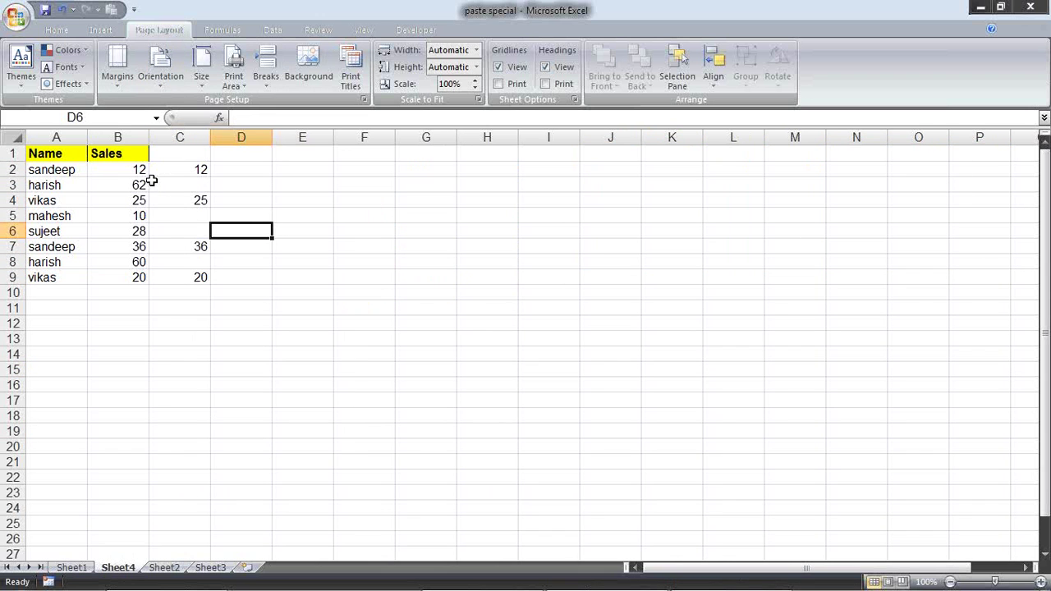
pyautogui.click(130, 163)
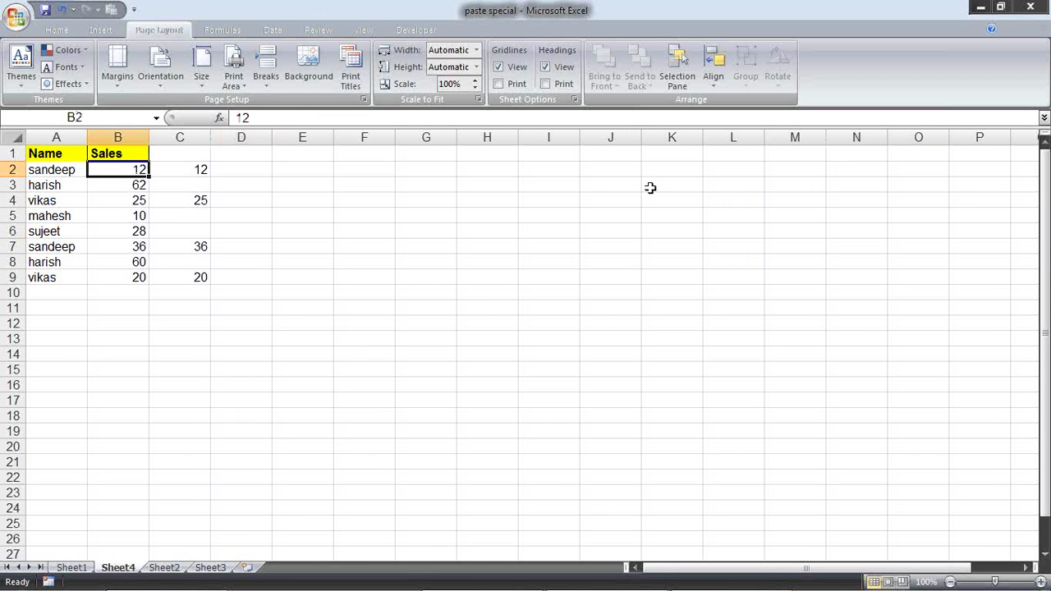
pyautogui.moveTo(48, 162); pyautogui.dragTo(135, 278)
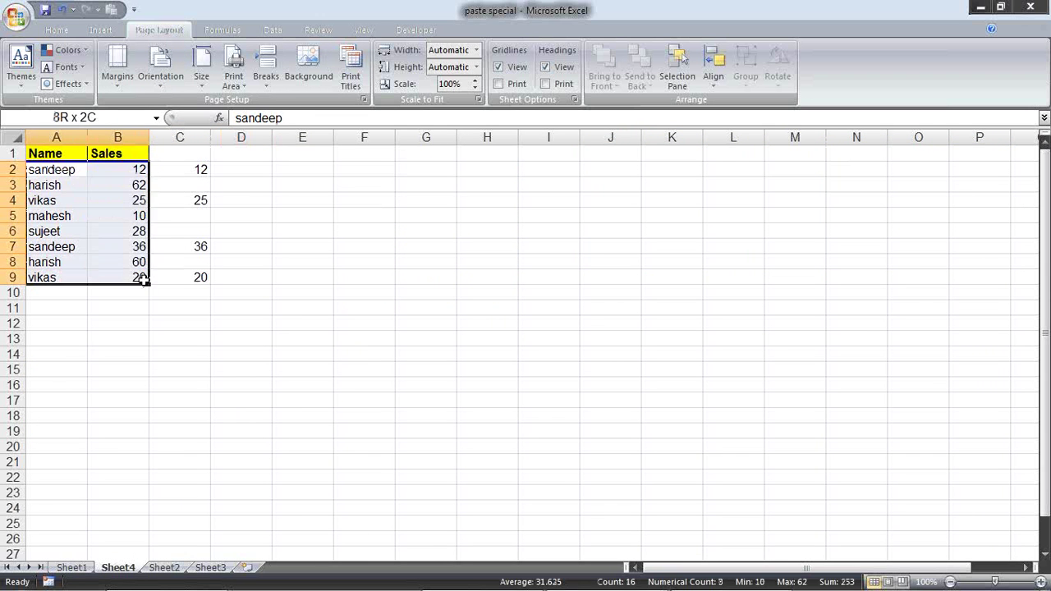
pyautogui.click(144, 166)
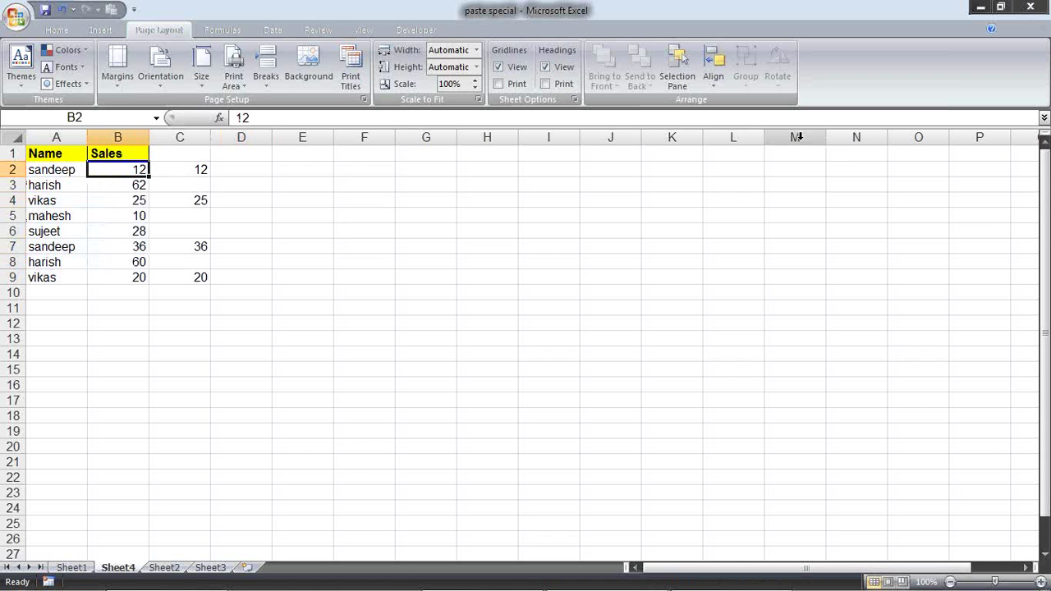
# Enter Sales values 65 in B2, 40 in B4, 45 in B7 and 85 in B9.
pyautogui.write('65')
pyautogui.press('Return')
pyautogui.press('Return')
pyautogui.press('Return')
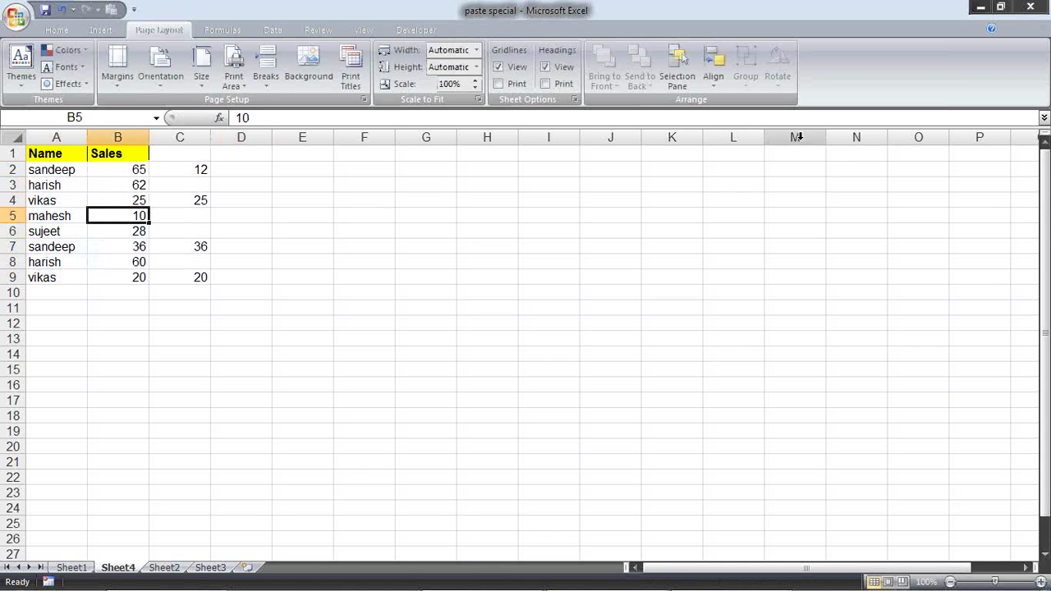
pyautogui.press('Up')
pyautogui.press('Down')
pyautogui.press('Up')
pyautogui.write('40')
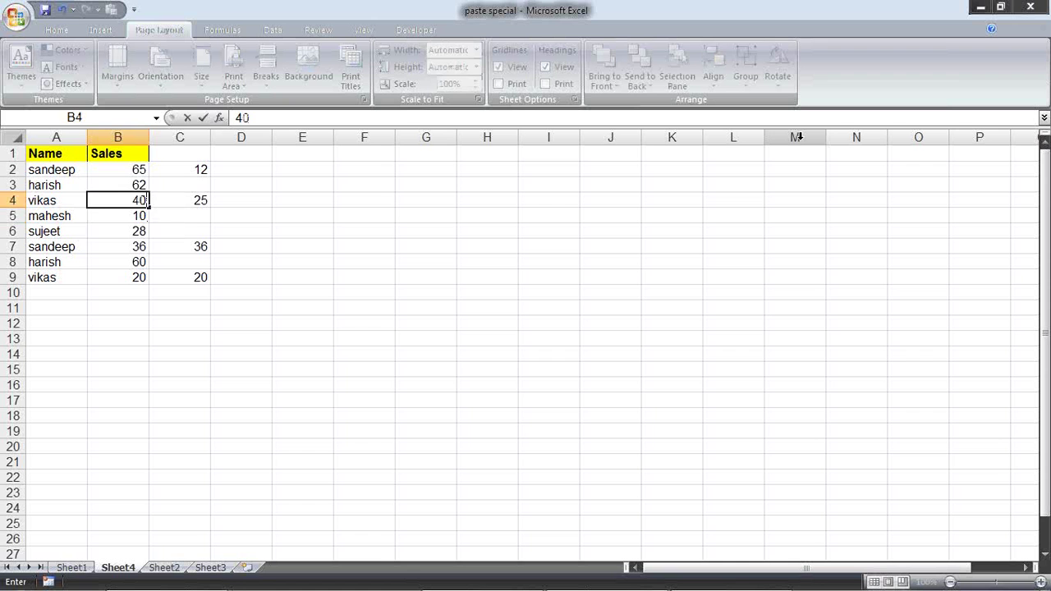
pyautogui.press('Return')
pyautogui.press('Return')
pyautogui.press('Return')
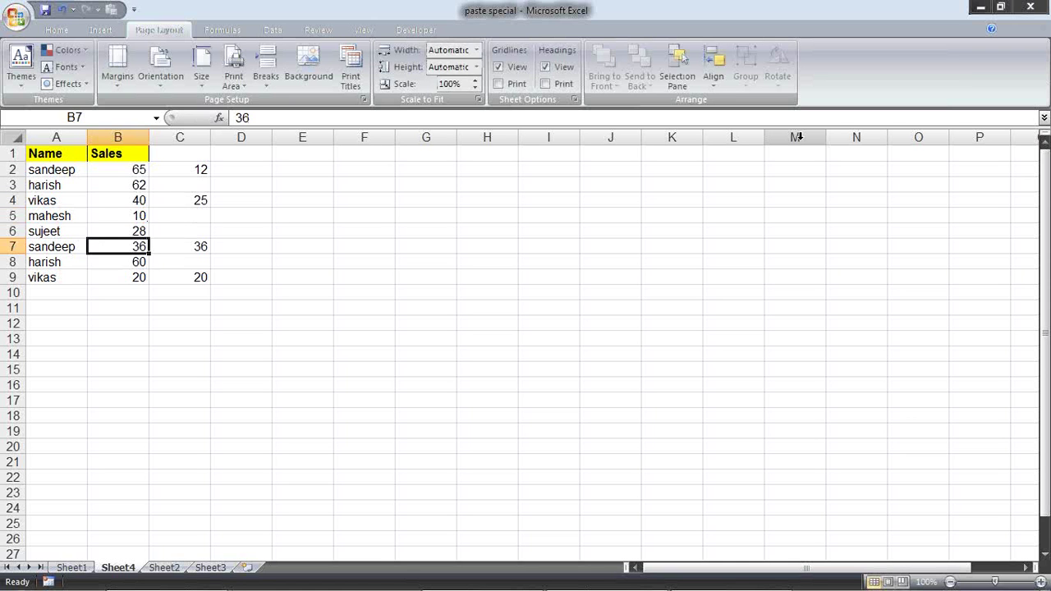
pyautogui.write('45')
pyautogui.press('Return')
pyautogui.press('Return')
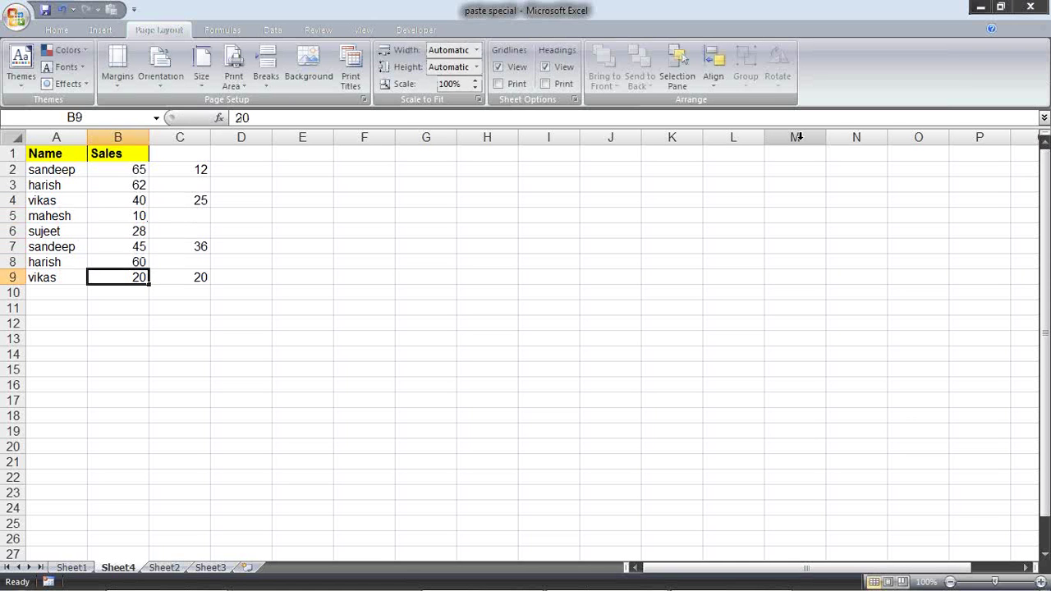
pyautogui.write('85')
pyautogui.press('Return')
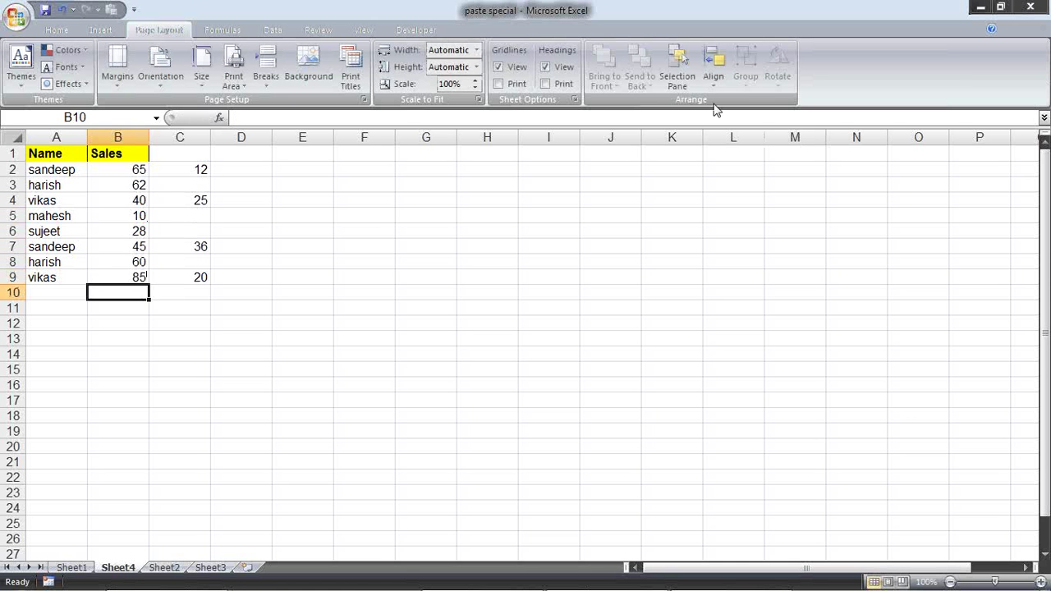
# Compare column C values against Sales in rows 2, 4, 7 and 9.
pyautogui.click(197, 169)
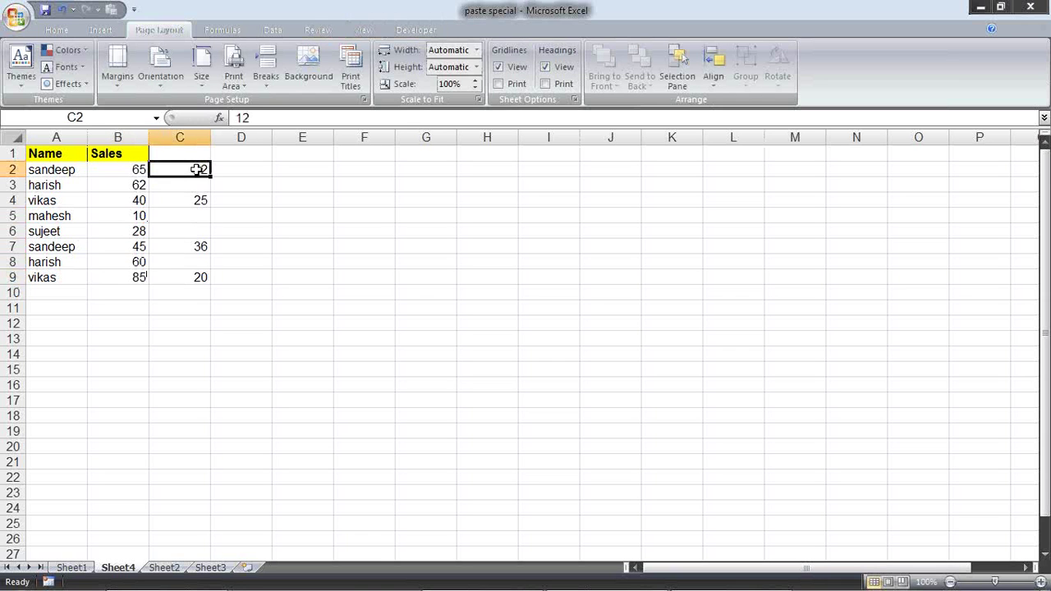
pyautogui.click(136, 170)
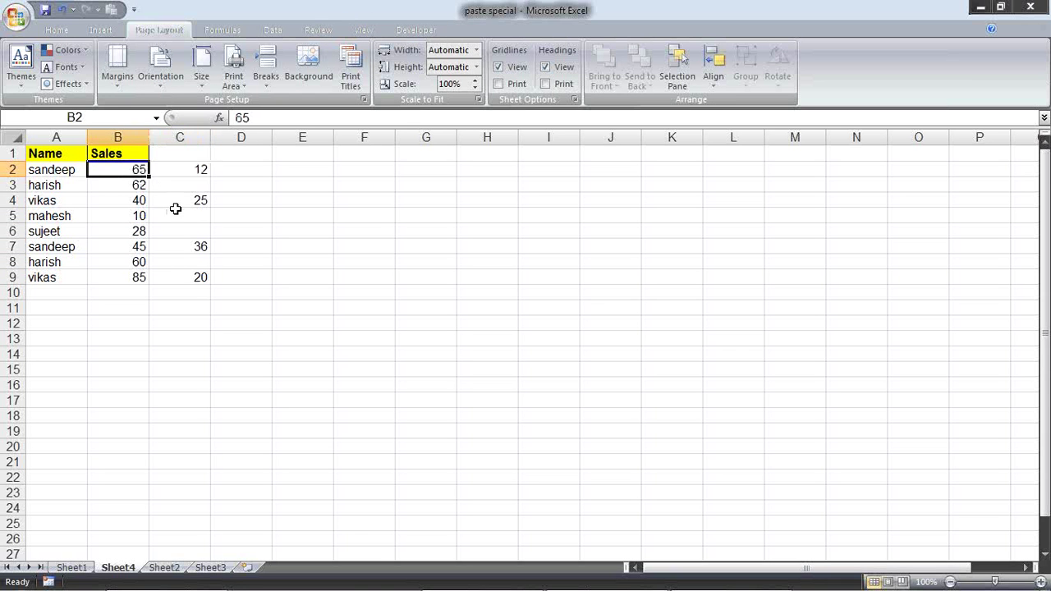
pyautogui.click(184, 170)
pyautogui.click(177, 202)
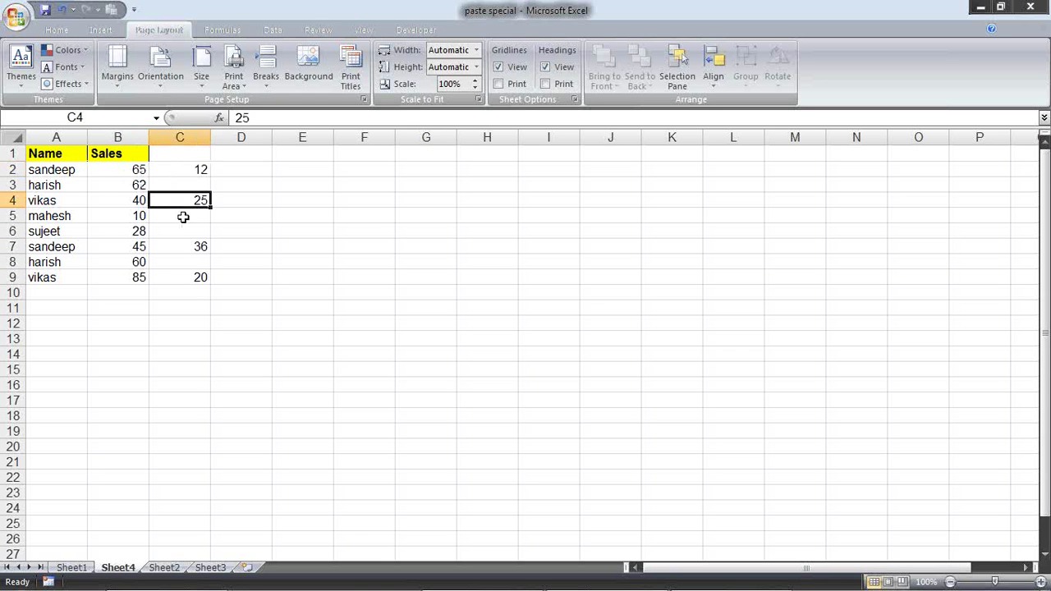
pyautogui.click(189, 170)
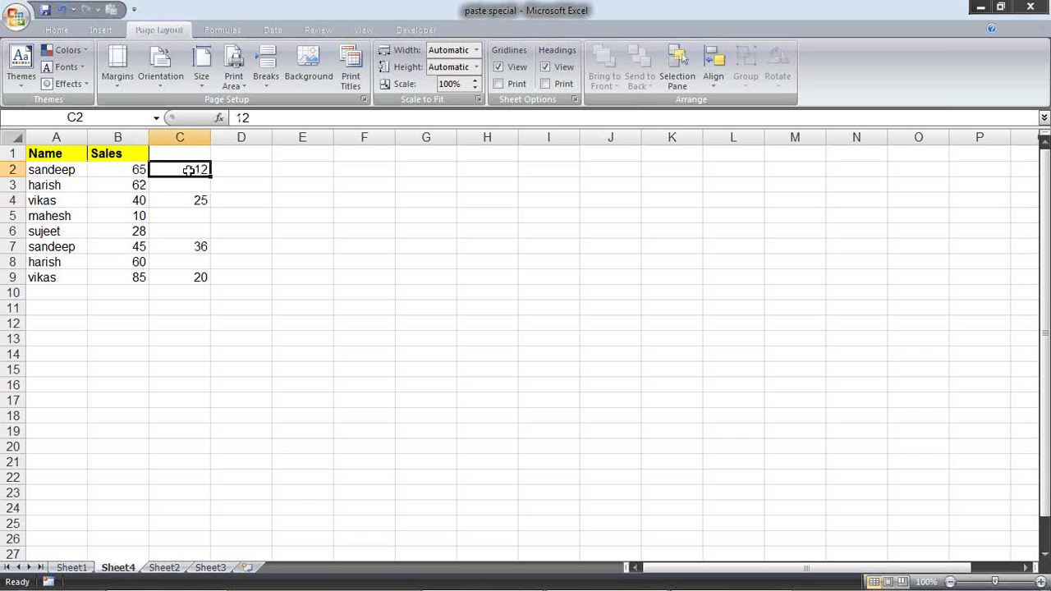
pyautogui.click(133, 170)
pyautogui.click(187, 200)
pyautogui.click(134, 200)
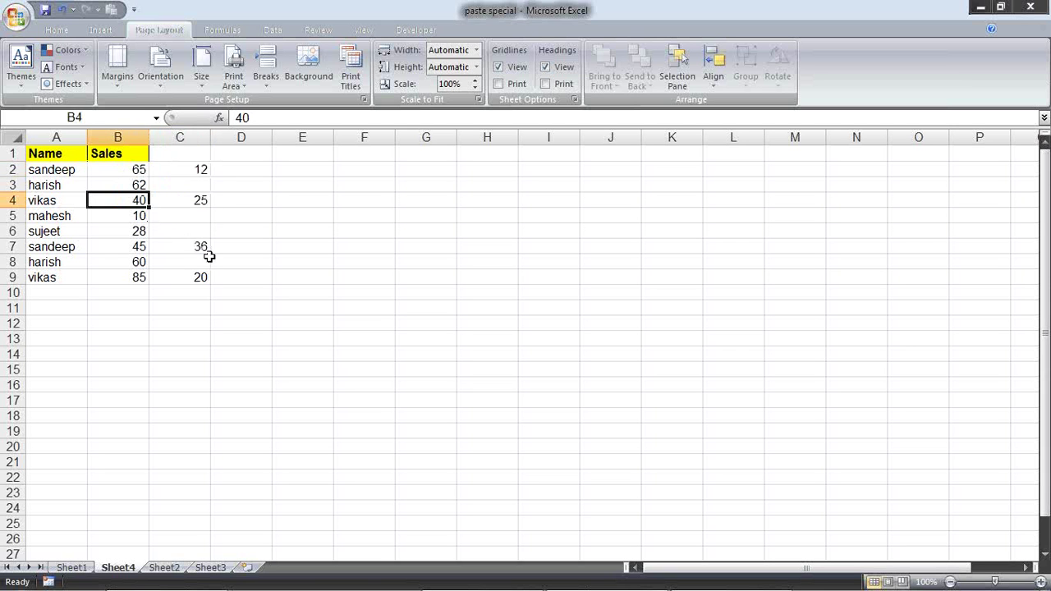
pyautogui.click(206, 252)
pyautogui.click(131, 247)
pyautogui.click(182, 278)
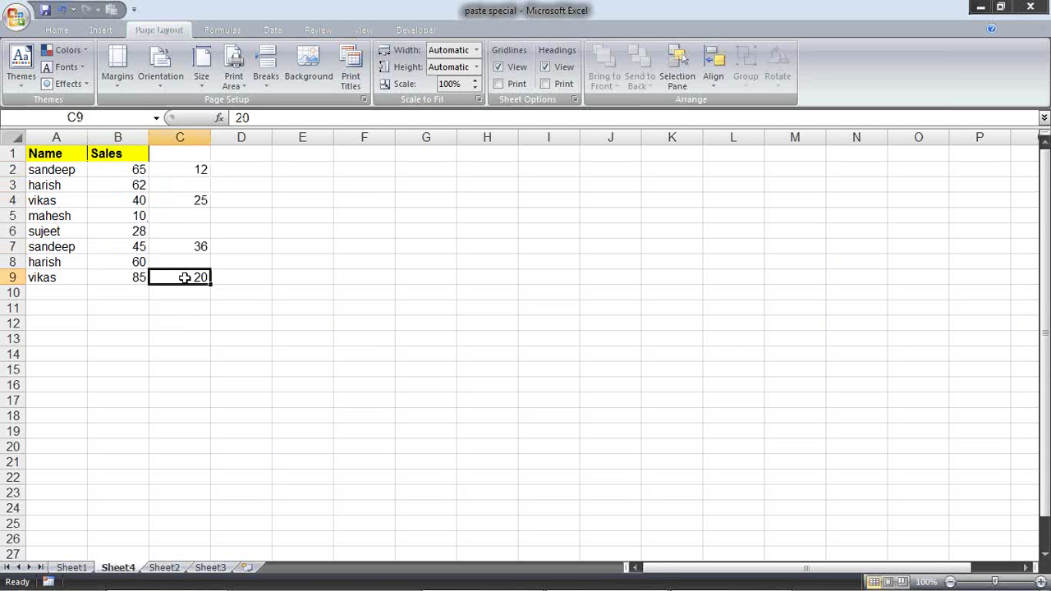
pyautogui.click(133, 283)
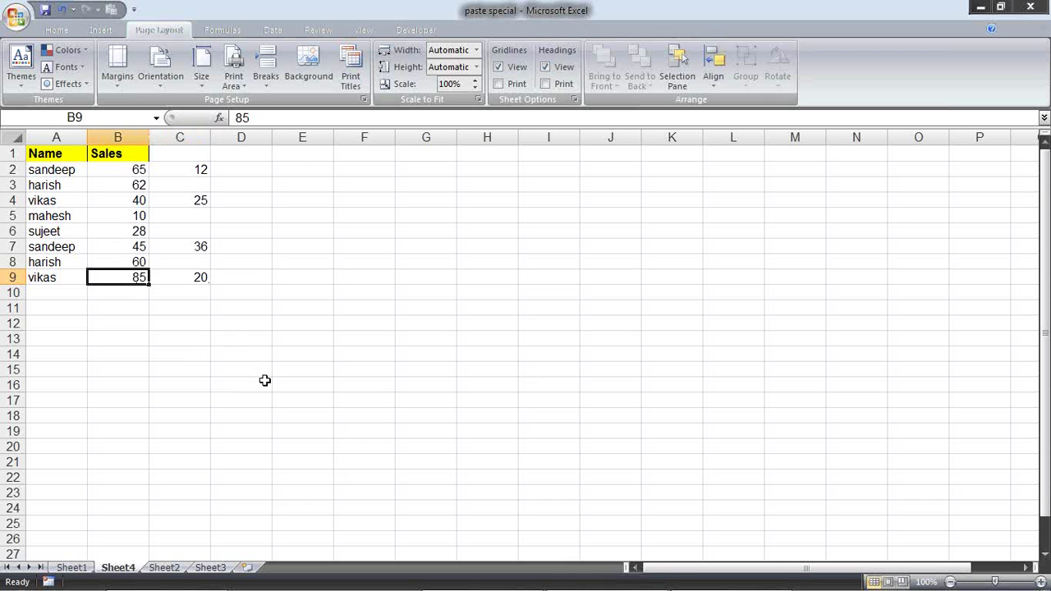
pyautogui.click(252, 169)
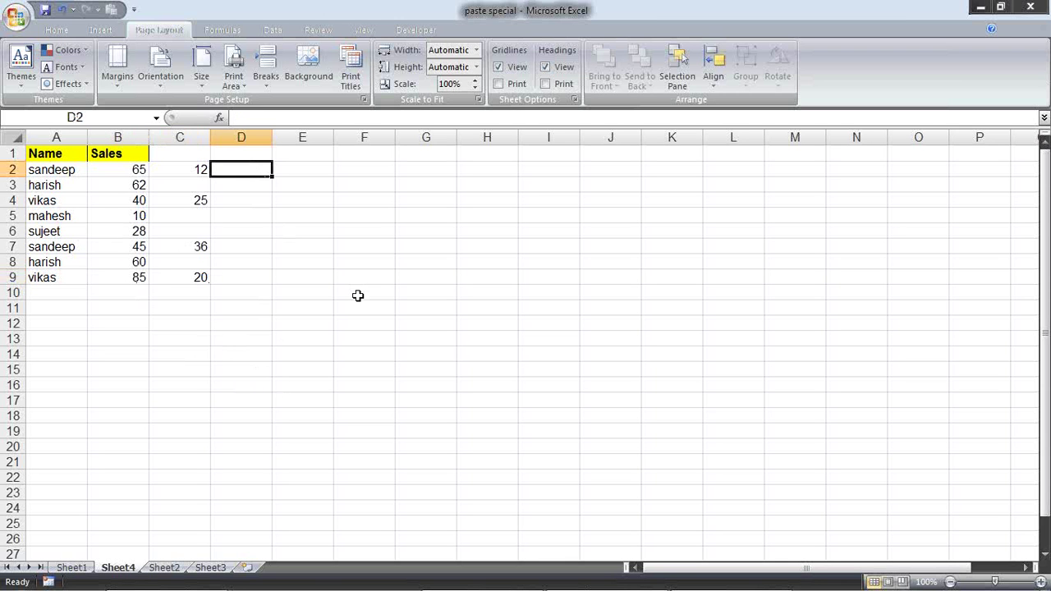
# Enter =B2+C2 in D2 and fill it down to D9.
pyautogui.write('=')
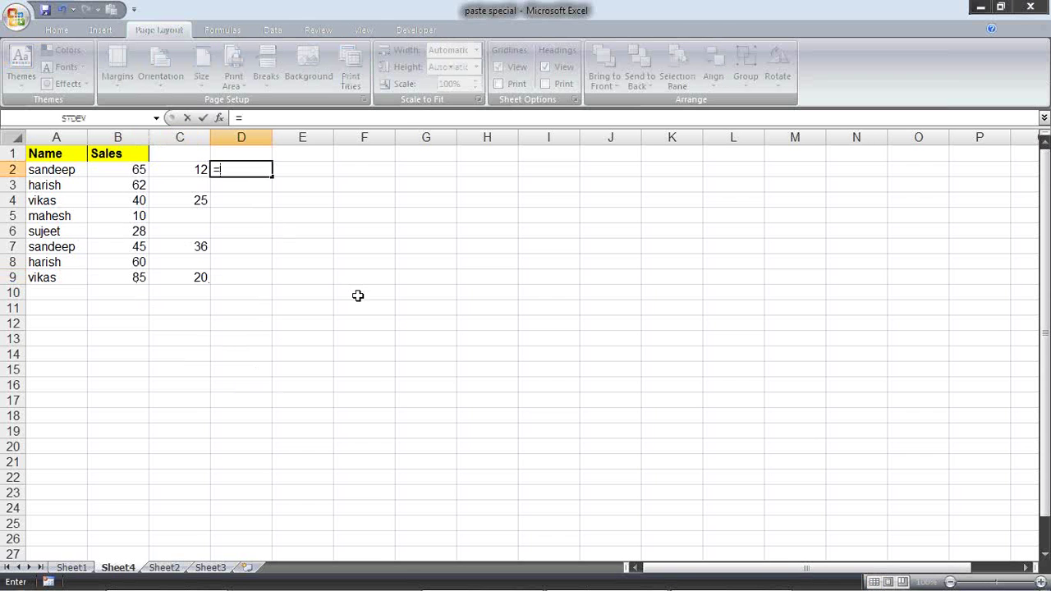
pyautogui.click(138, 182)
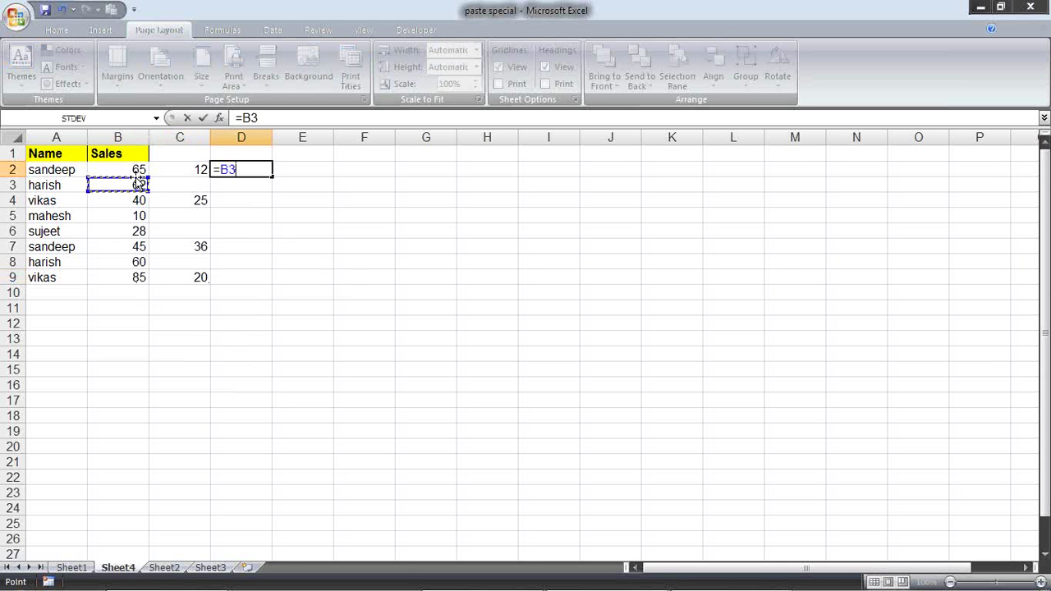
pyautogui.click(131, 169)
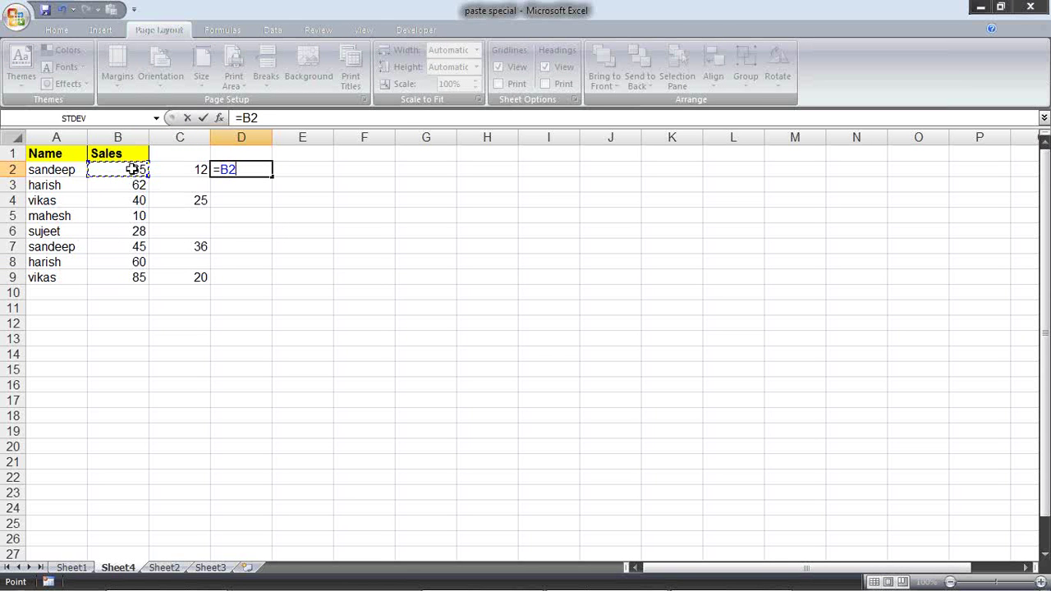
pyautogui.write('+')
pyautogui.click(164, 170)
pyautogui.press('Return')
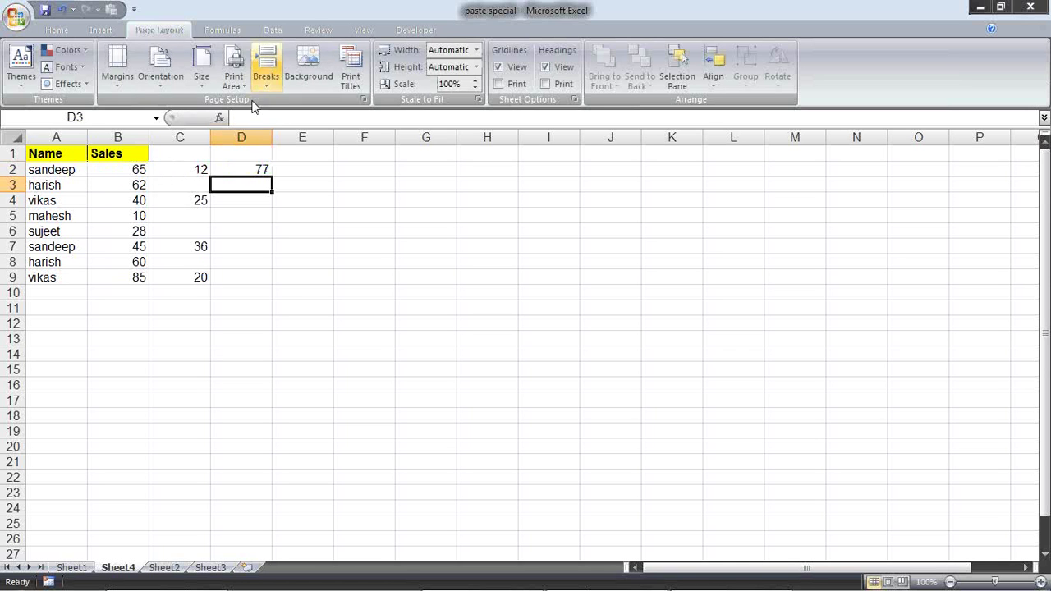
pyautogui.click(259, 169)
pyautogui.moveTo(273, 177); pyautogui.dragTo(273, 291)
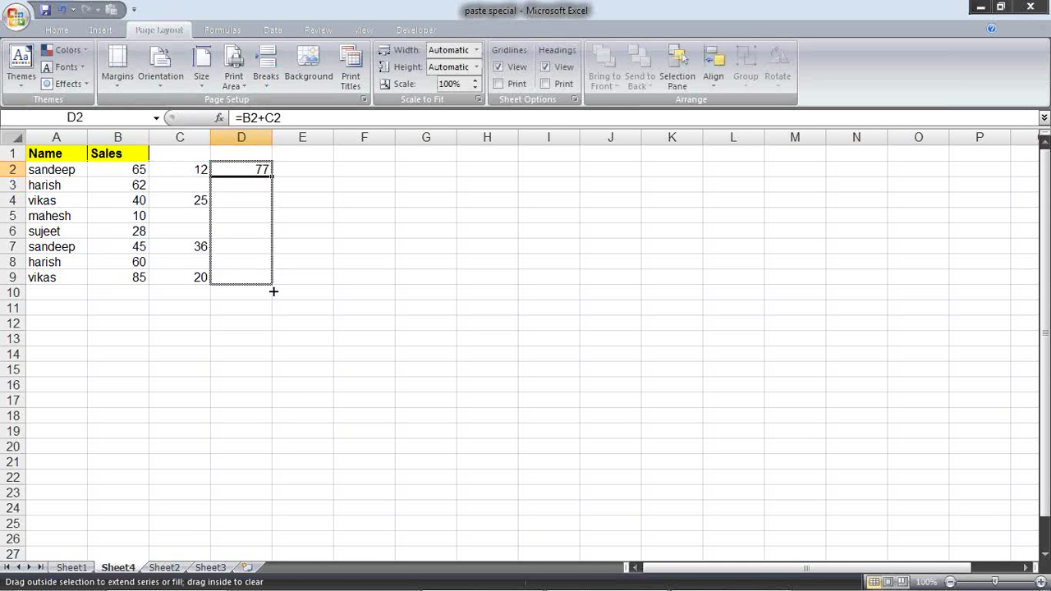
# Copy D2:D9 and paste them as values over the Sales column from B2.
pyautogui.rightClick(241, 202)
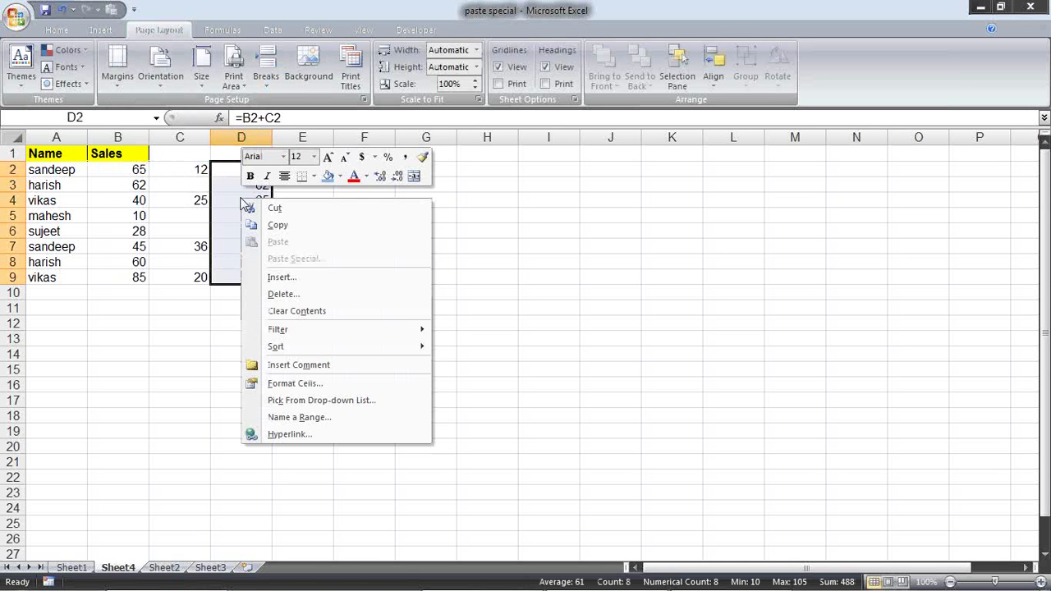
pyautogui.click(278, 225)
pyautogui.rightClick(136, 171)
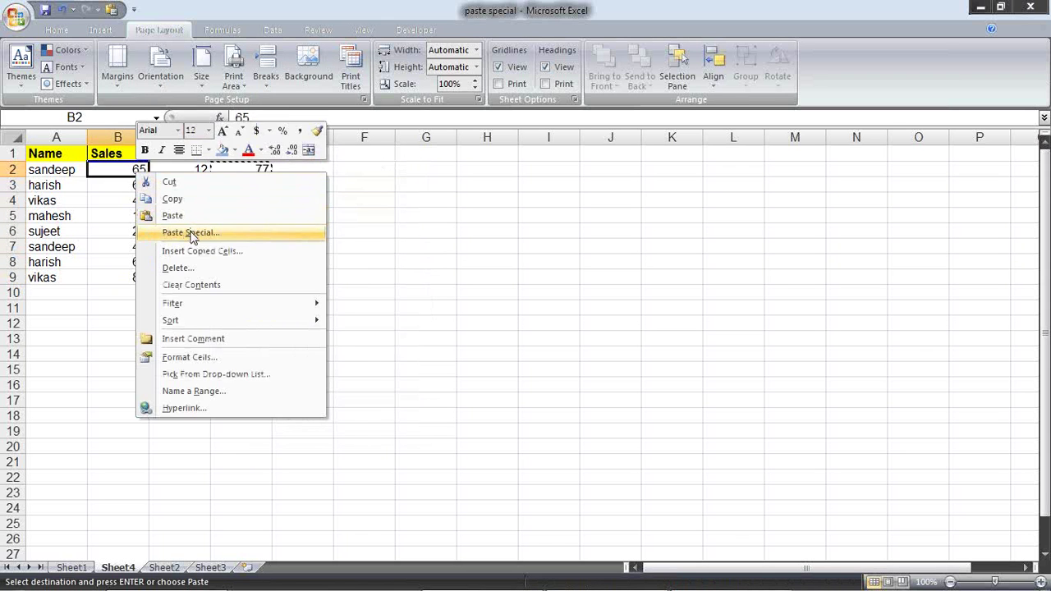
pyautogui.click(190, 233)
pyautogui.click(91, 173)
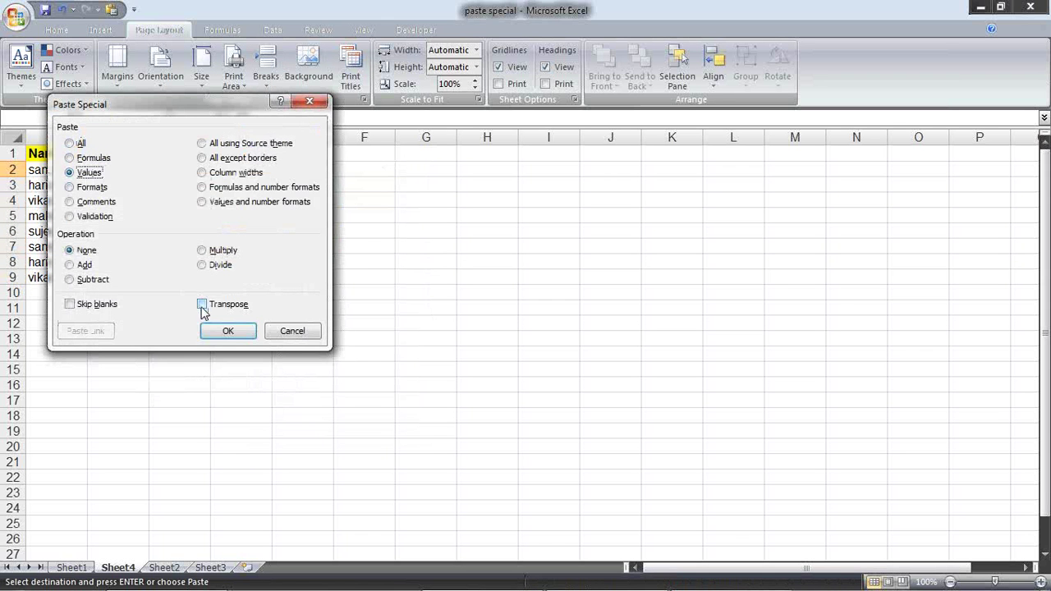
pyautogui.click(231, 328)
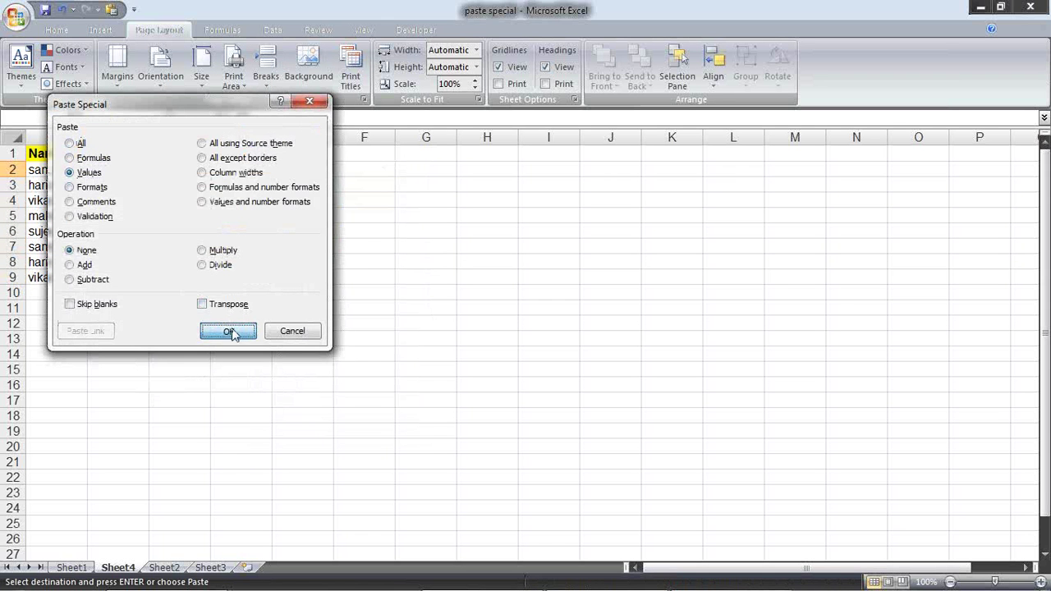
pyautogui.click(233, 328)
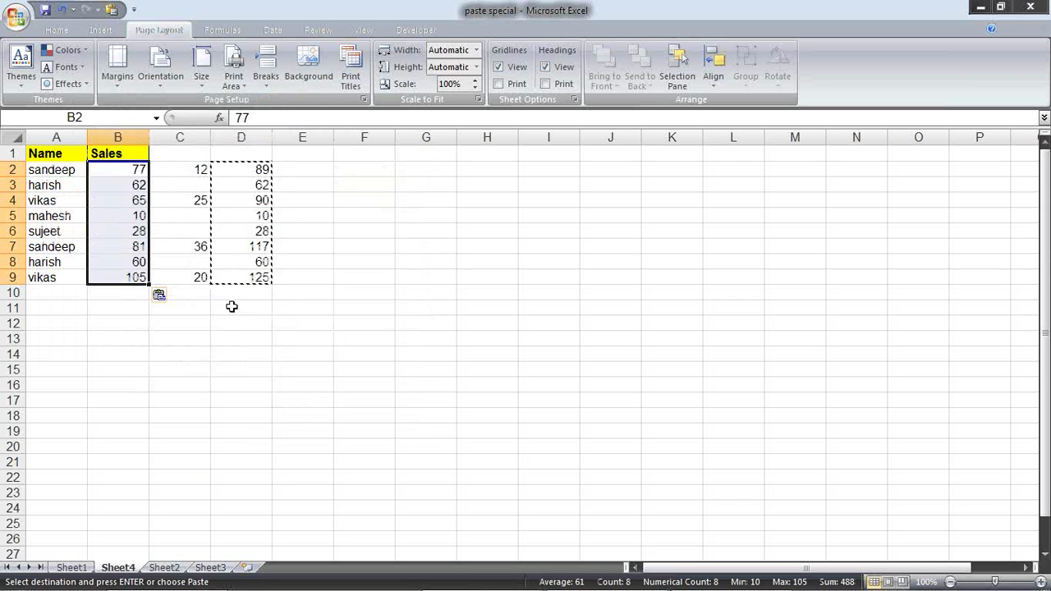
# Delete the helper column D.
pyautogui.rightClick(253, 138)
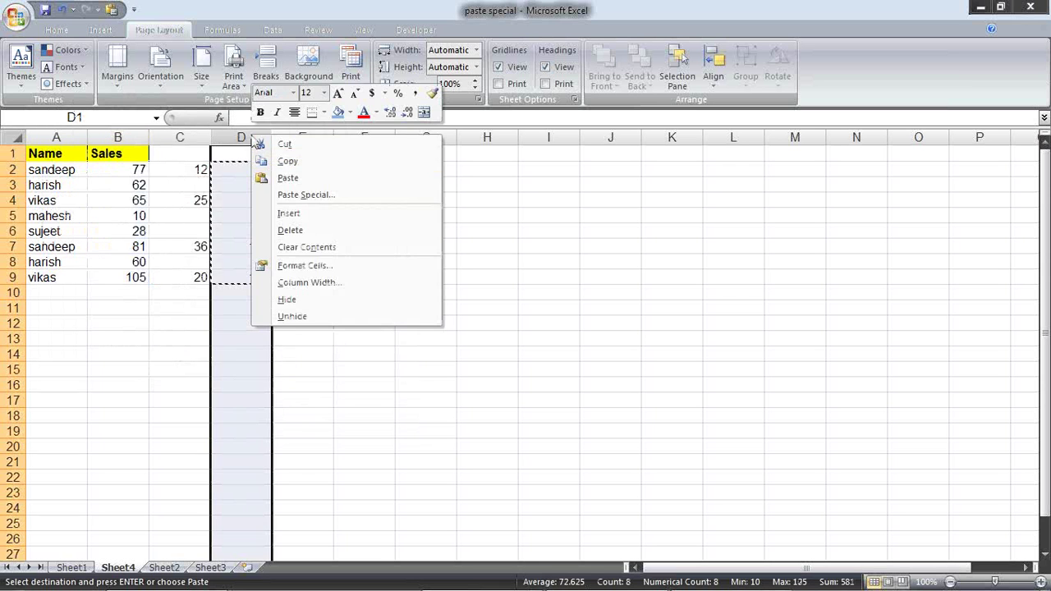
pyautogui.click(290, 230)
pyautogui.click(322, 253)
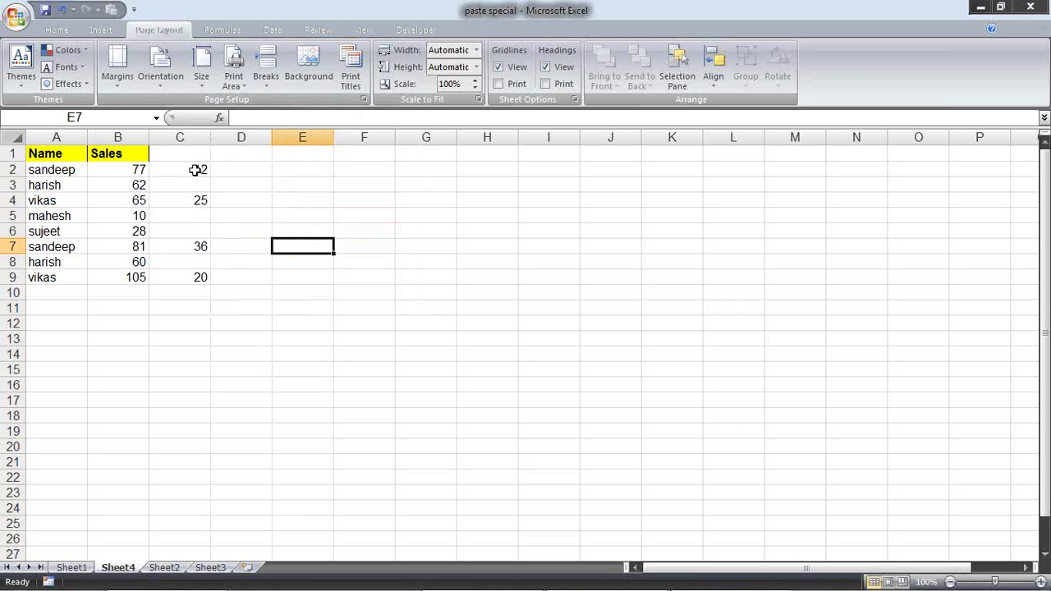
# Copy the column C values C2:C9.
pyautogui.moveTo(195, 170); pyautogui.dragTo(197, 273)
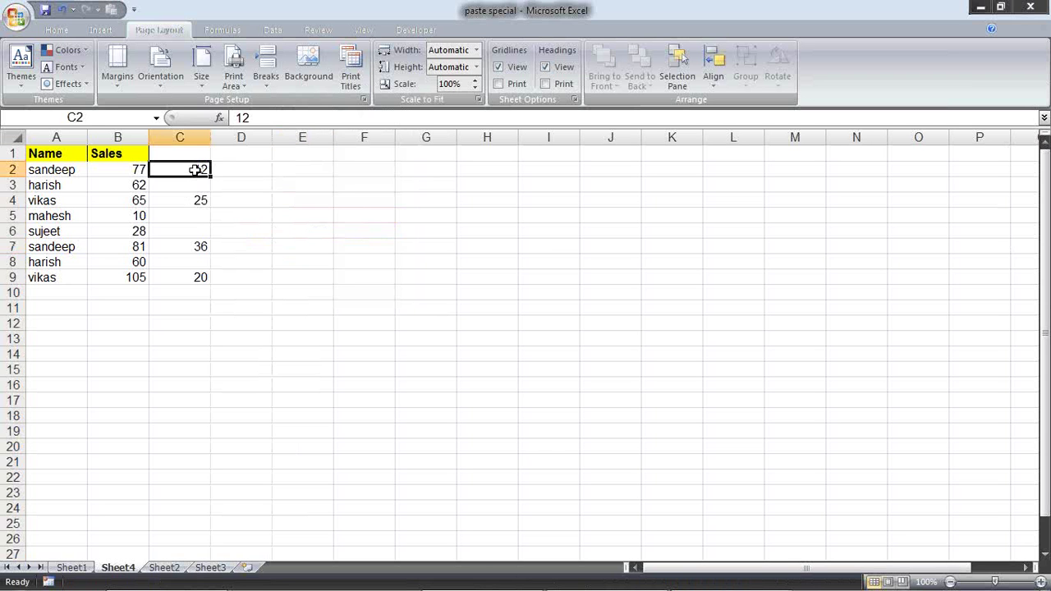
pyautogui.rightClick(197, 273)
pyautogui.click(231, 297)
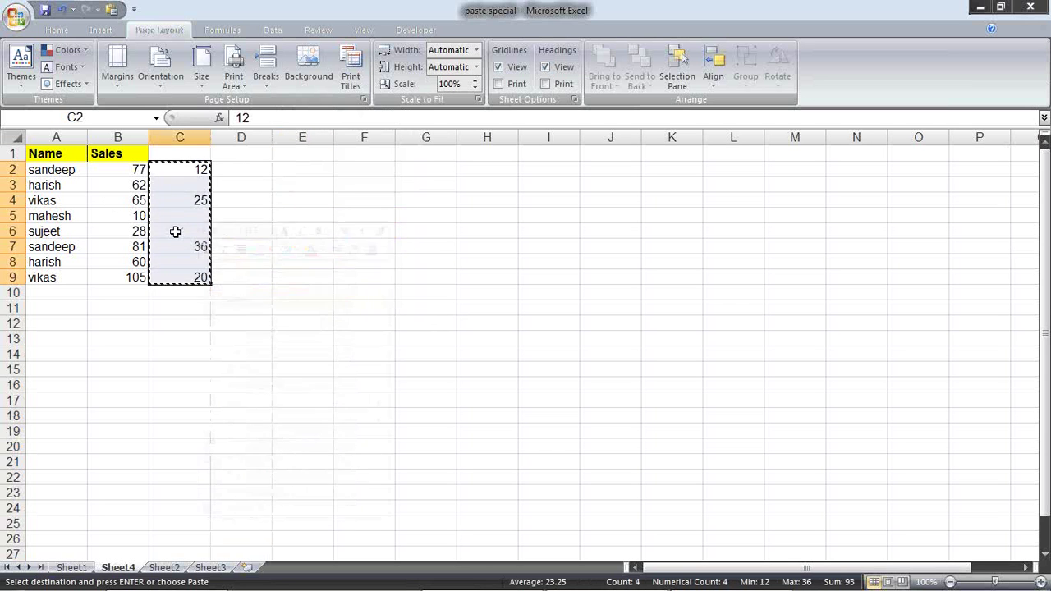
# Paste Special onto Sales B2:B9 with the Add operation.
pyautogui.moveTo(118, 168); pyautogui.dragTo(129, 274)
pyautogui.rightClick(129, 175)
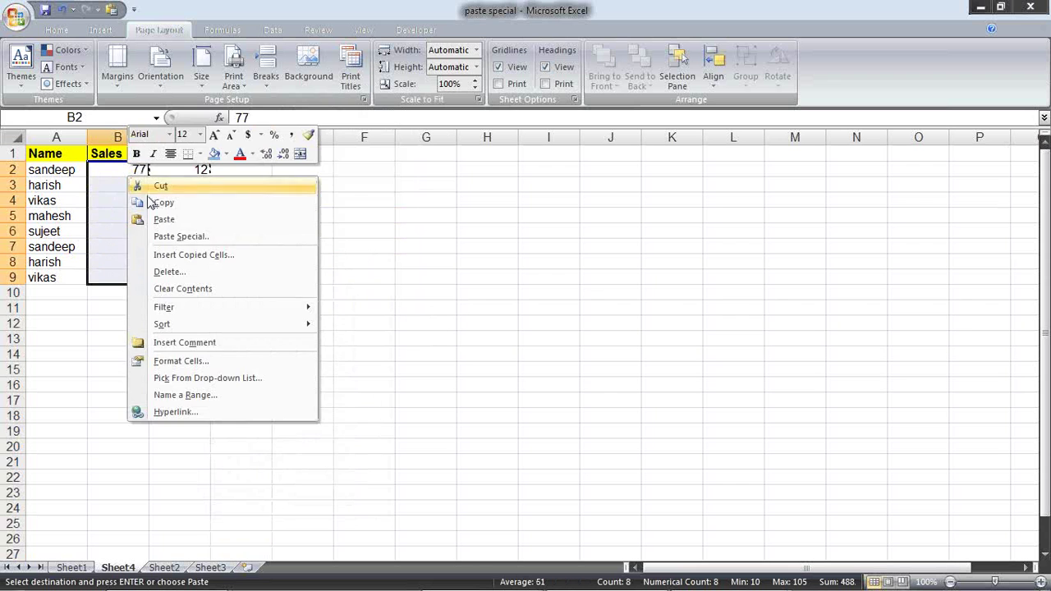
pyautogui.click(208, 235)
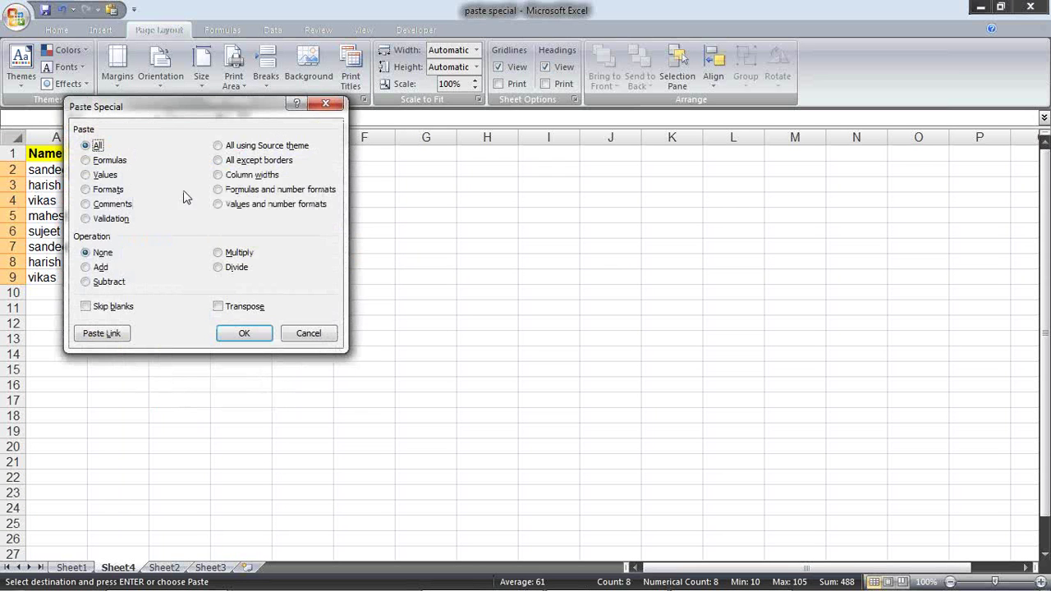
pyautogui.moveTo(143, 117); pyautogui.dragTo(364, 115)
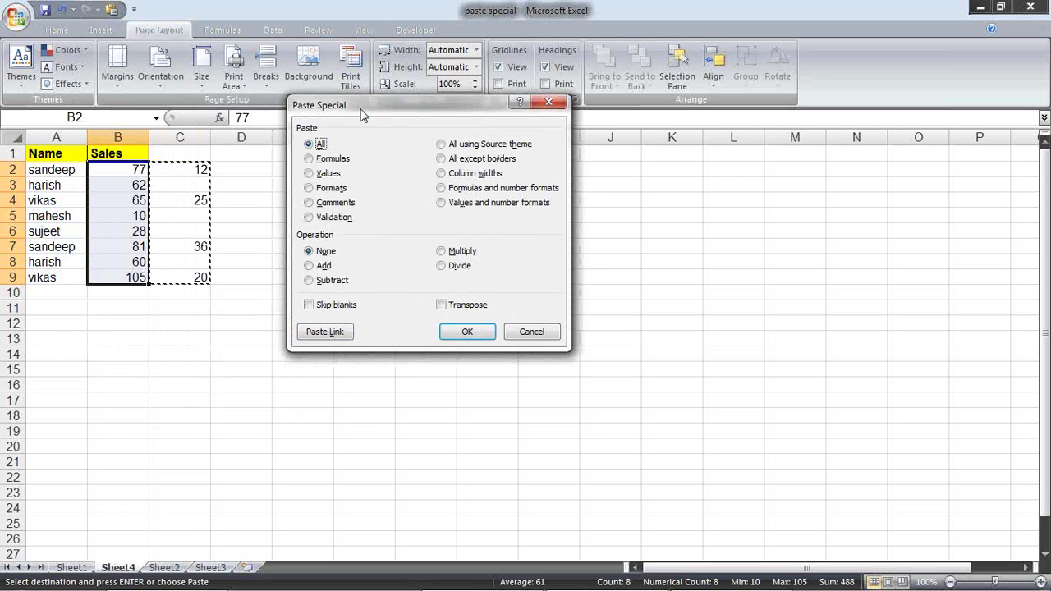
pyautogui.click(310, 267)
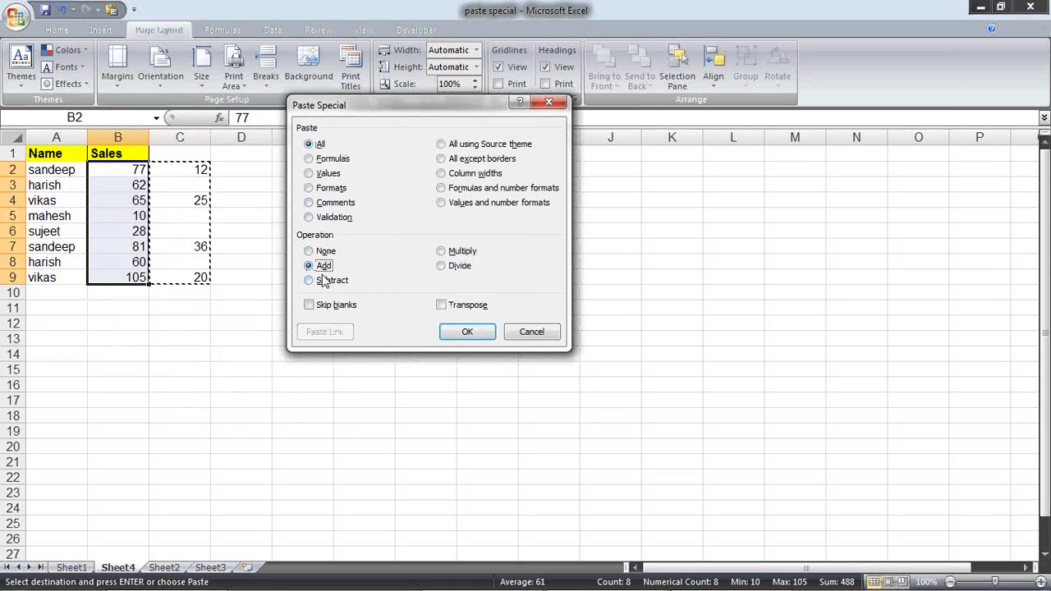
pyautogui.click(451, 332)
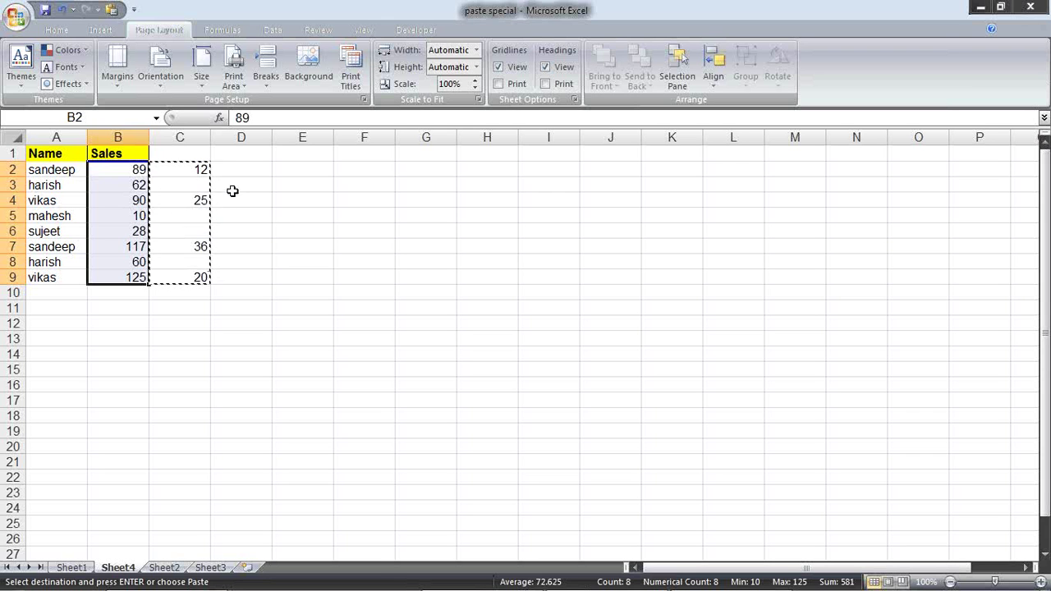
# Clear the copy marquee and check the new totals: B2 89, B7 117, B9 125.
pyautogui.press('Escape')
pyautogui.click(241, 244)
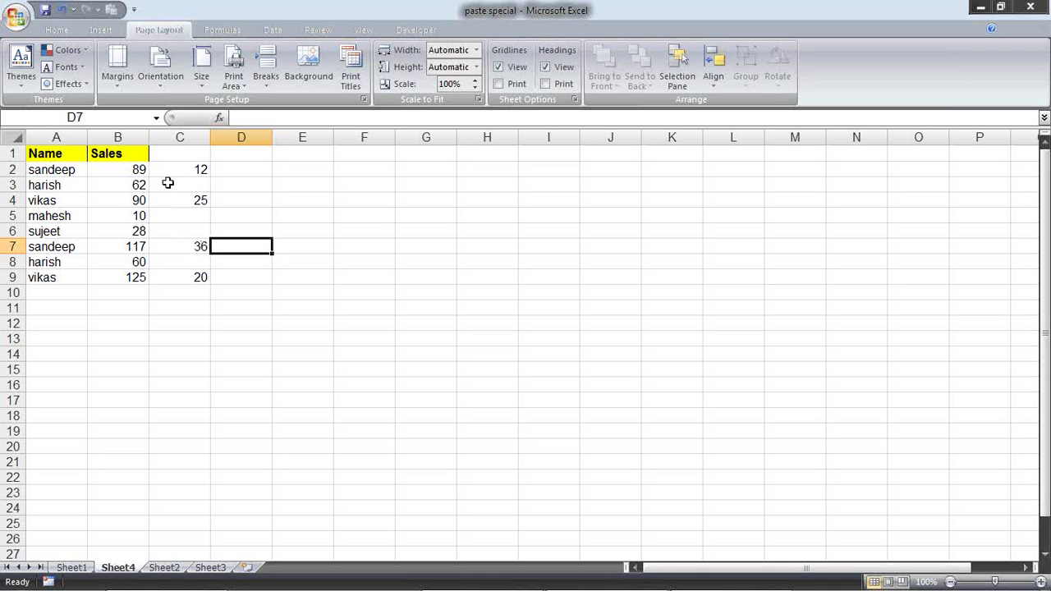
pyautogui.click(174, 156)
pyautogui.click(183, 173)
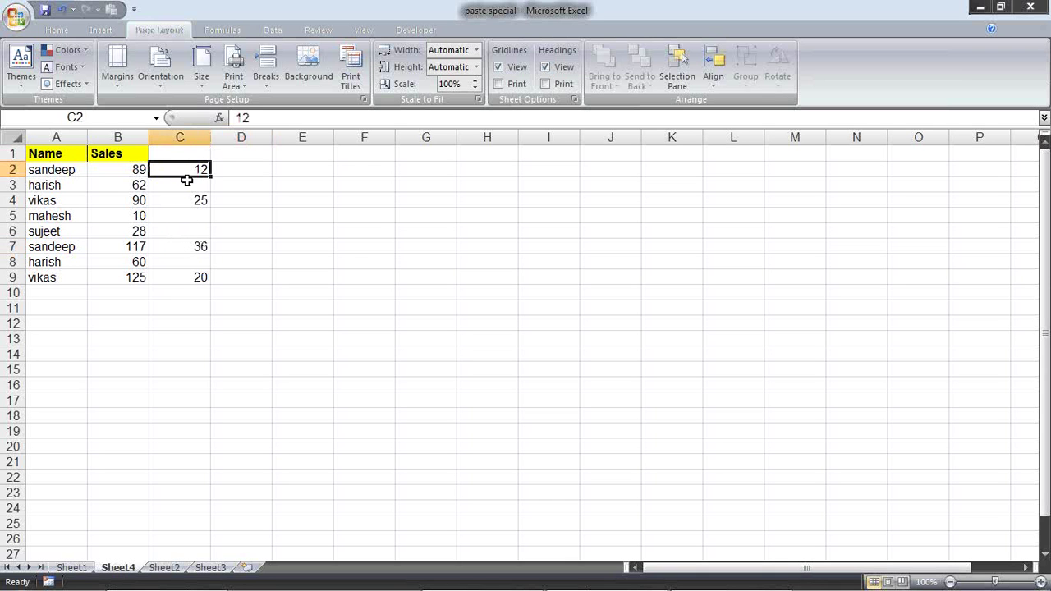
pyautogui.click(135, 170)
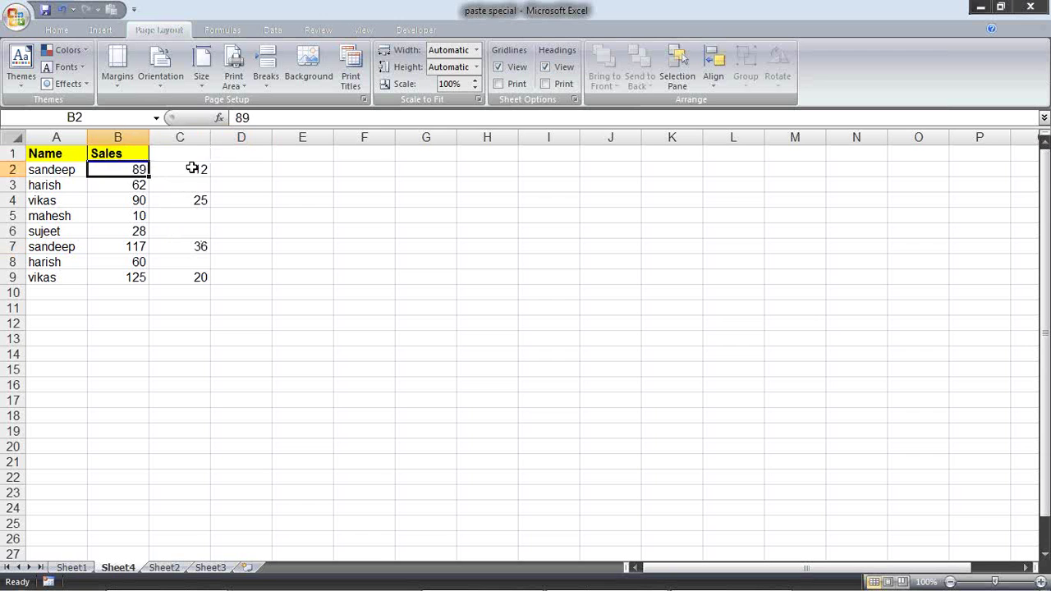
pyautogui.click(193, 175)
pyautogui.click(129, 200)
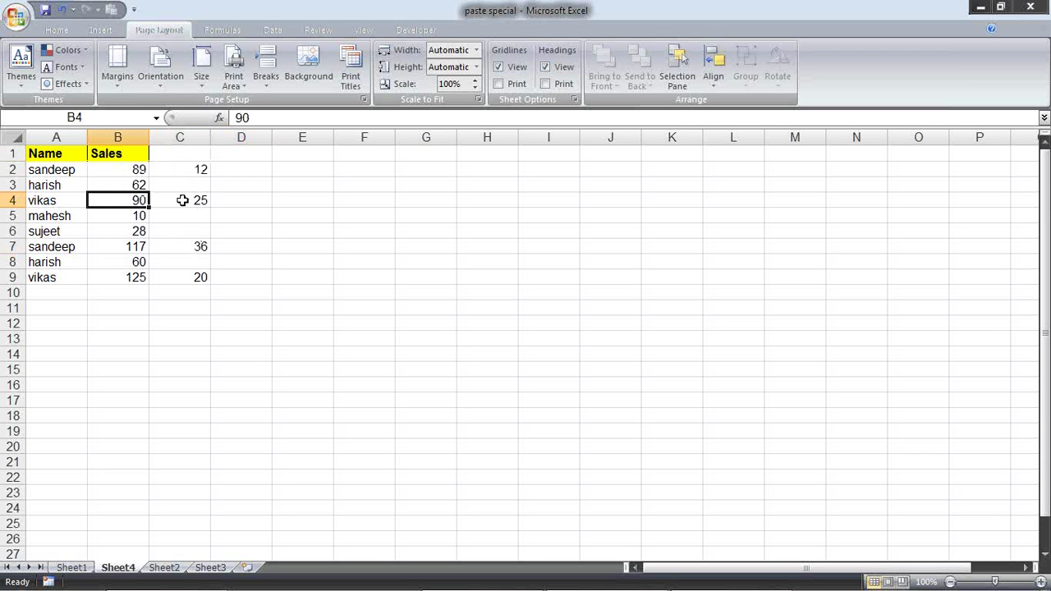
pyautogui.click(175, 200)
pyautogui.click(140, 249)
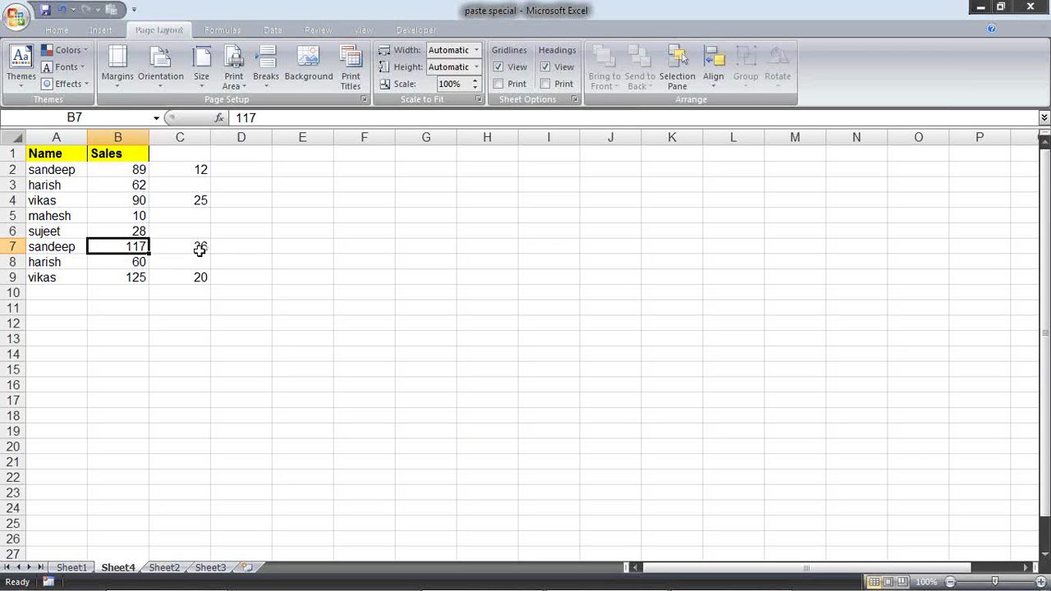
pyautogui.click(199, 249)
pyautogui.click(131, 279)
pyautogui.click(178, 281)
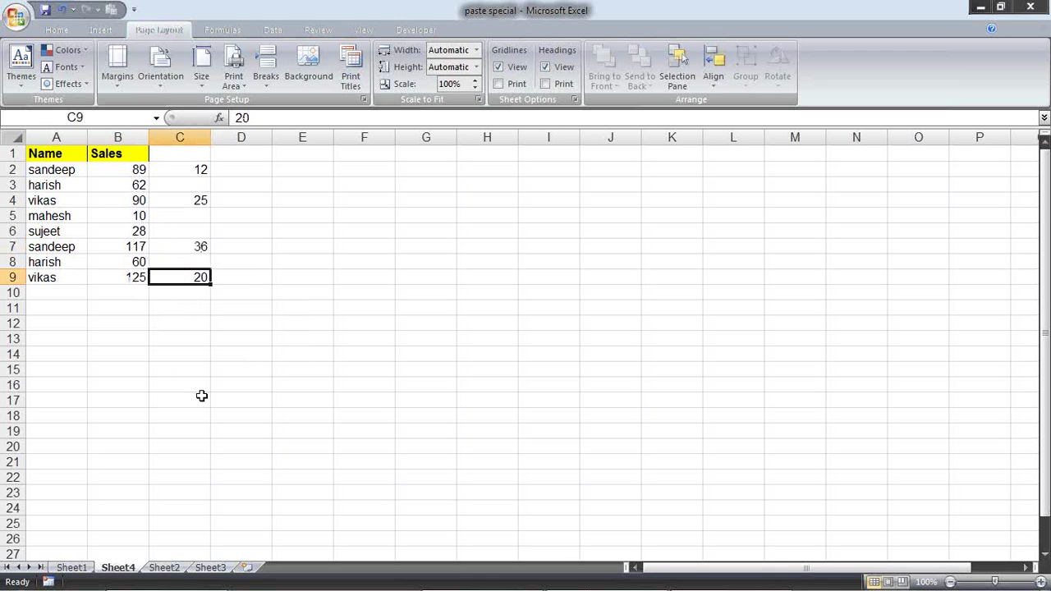
# Enter the formula =IF(C2="",B2,C2) in cell D2.
pyautogui.click(1035, 36)
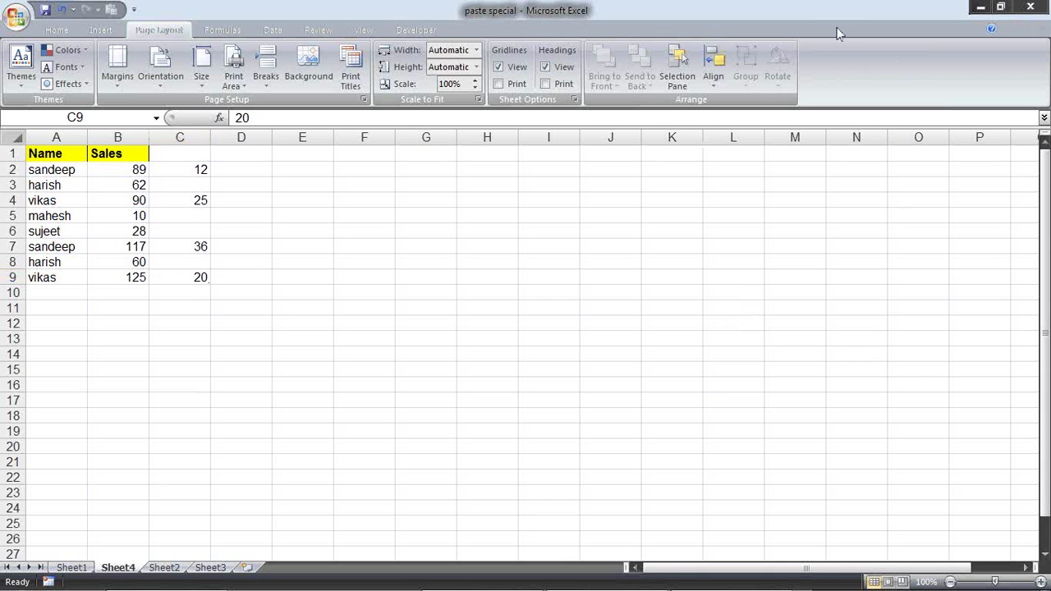
pyautogui.click(252, 169)
pyautogui.click(252, 168)
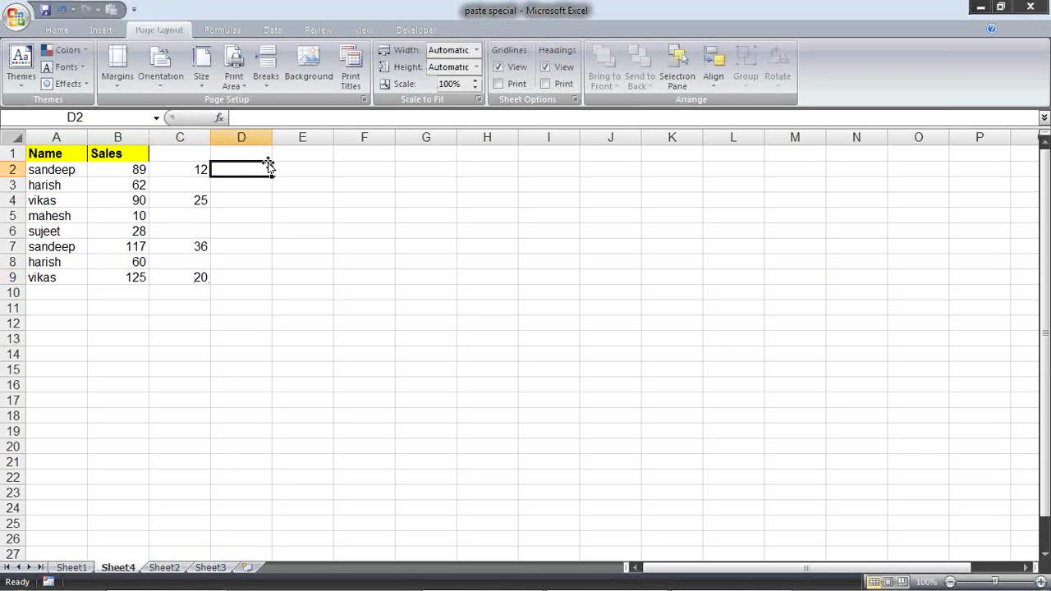
pyautogui.write('=')
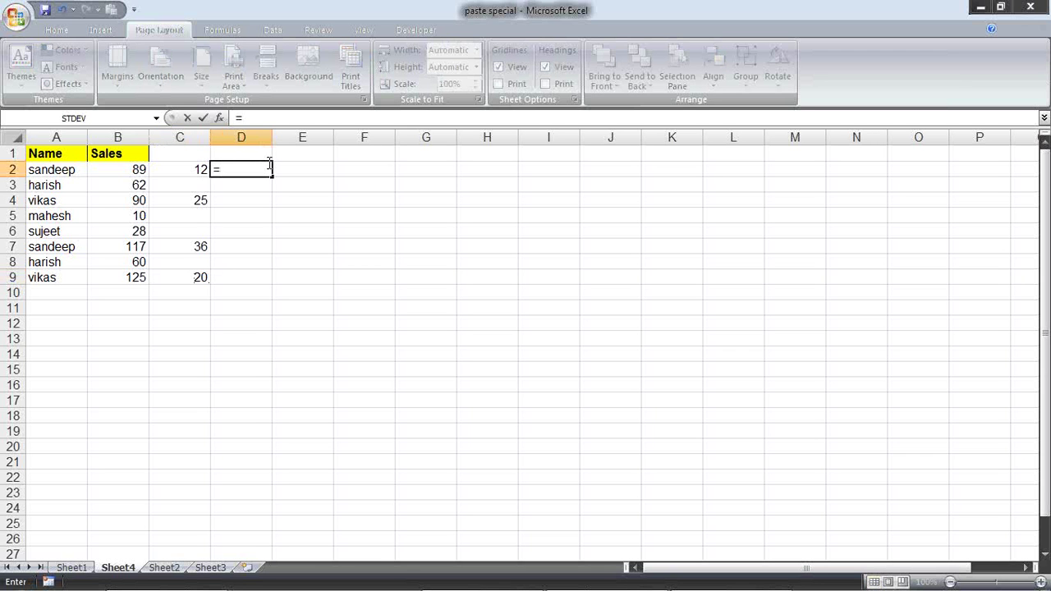
pyautogui.write('if')
pyautogui.press('Tab')
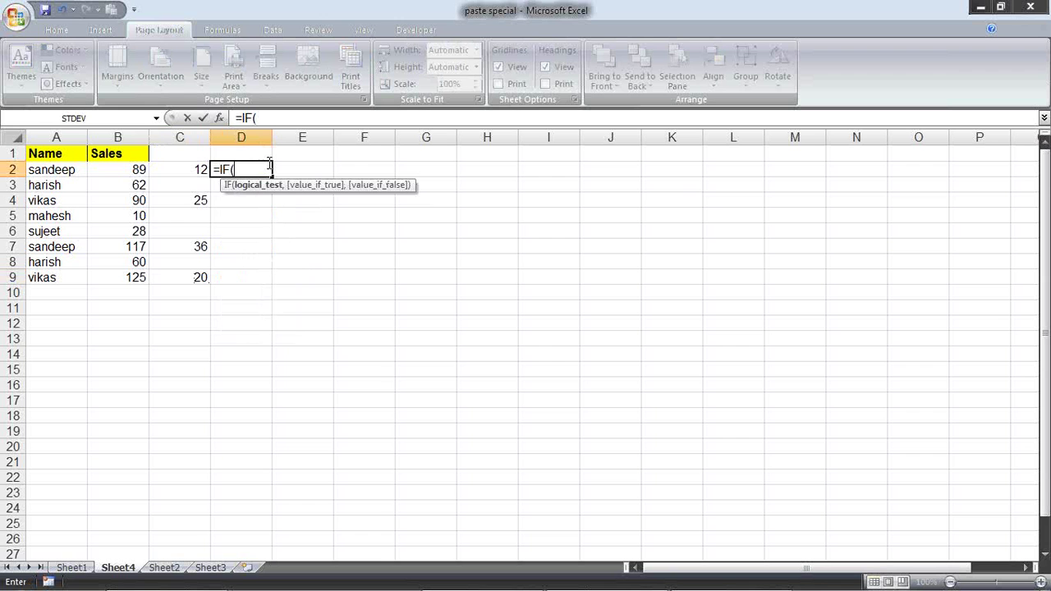
pyautogui.click(189, 169)
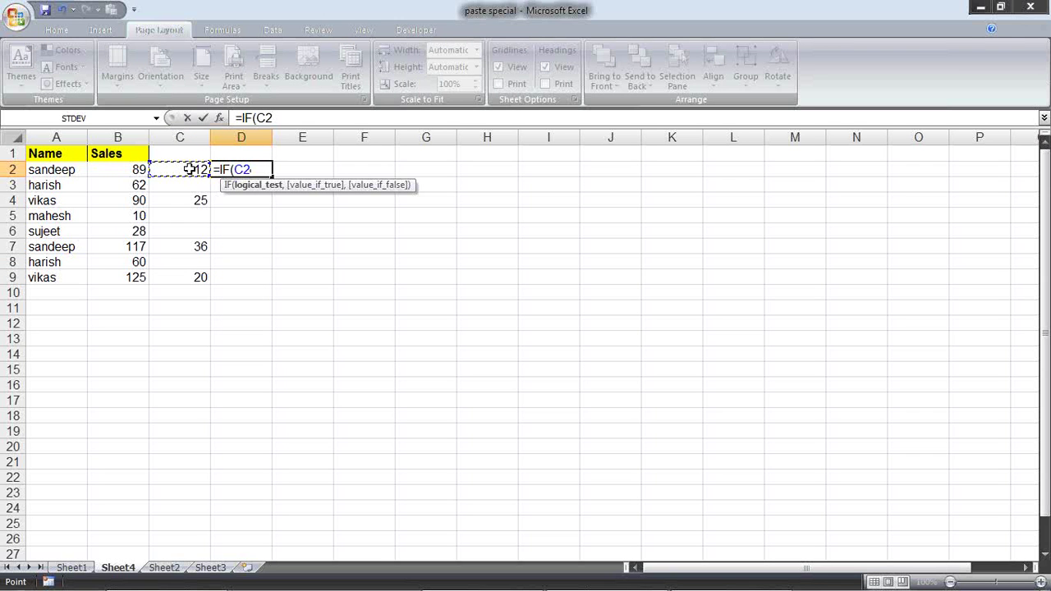
pyautogui.write('=""')
pyautogui.write(',')
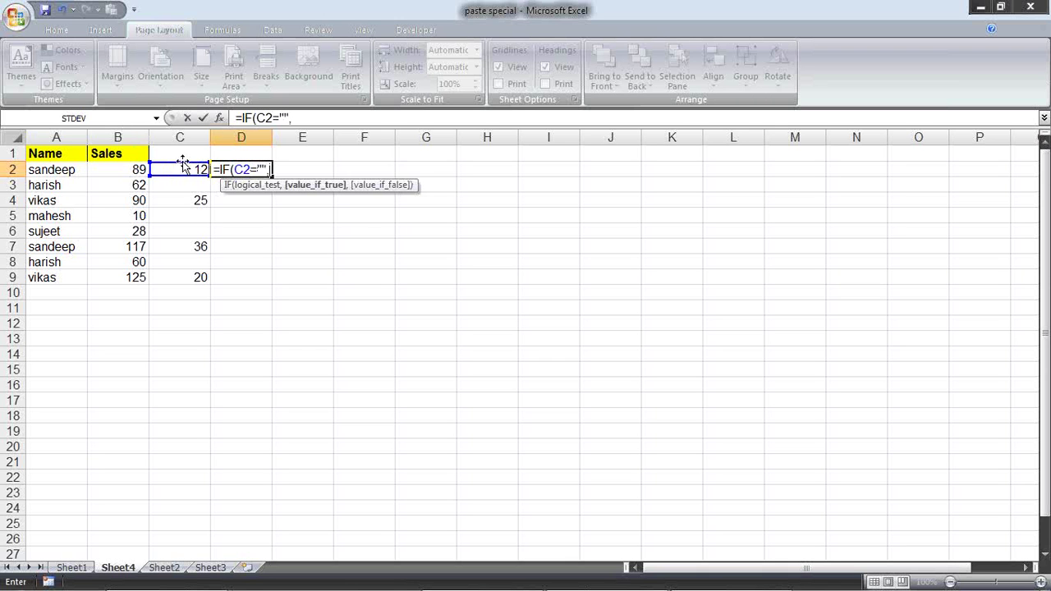
pyautogui.click(132, 167)
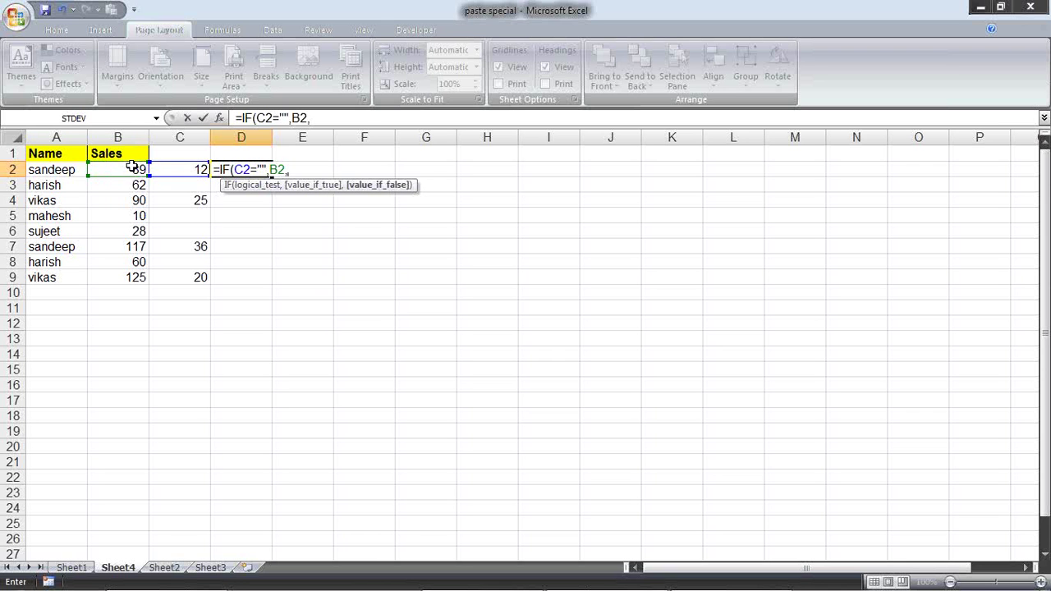
pyautogui.click(178, 172)
pyautogui.write(')')
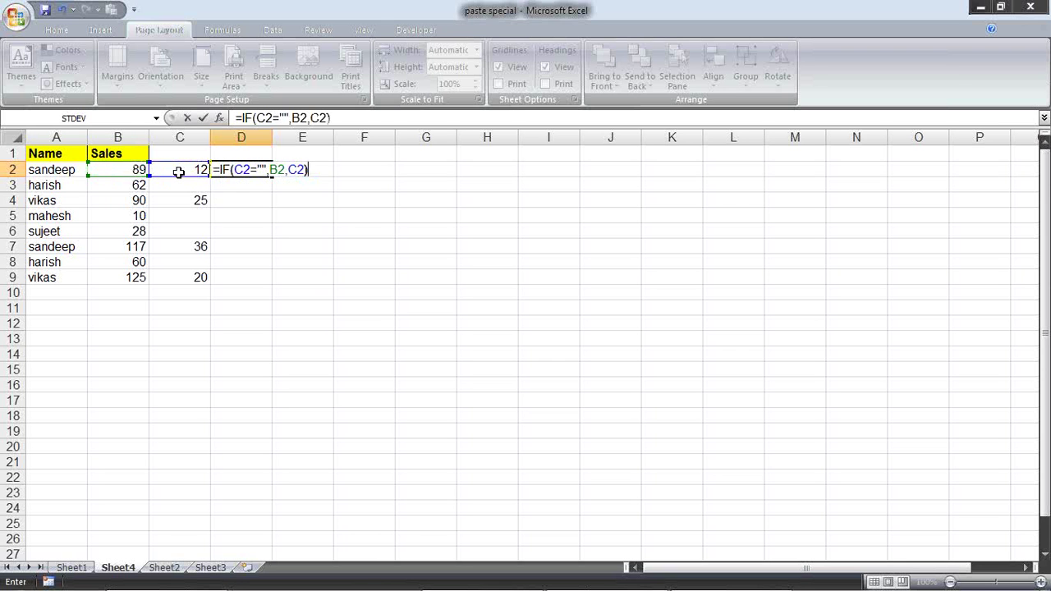
pyautogui.press('Return')
# Fill the IF formula down to D9, giving 12, 62, 25, 10, 28, 36, 60, 20.
pyautogui.click(226, 170)
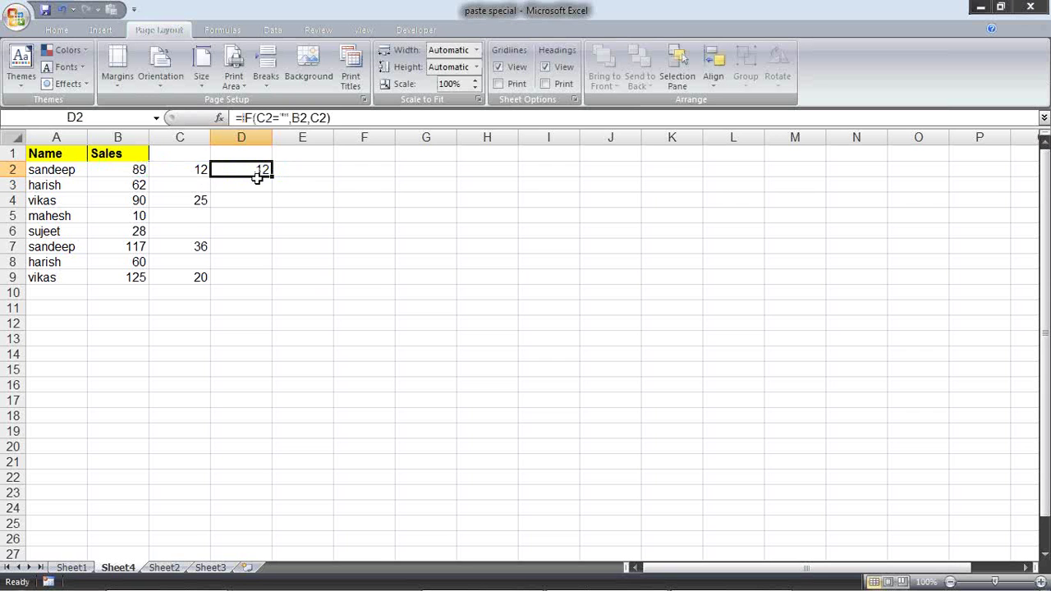
pyautogui.moveTo(270, 178); pyautogui.dragTo(272, 281)
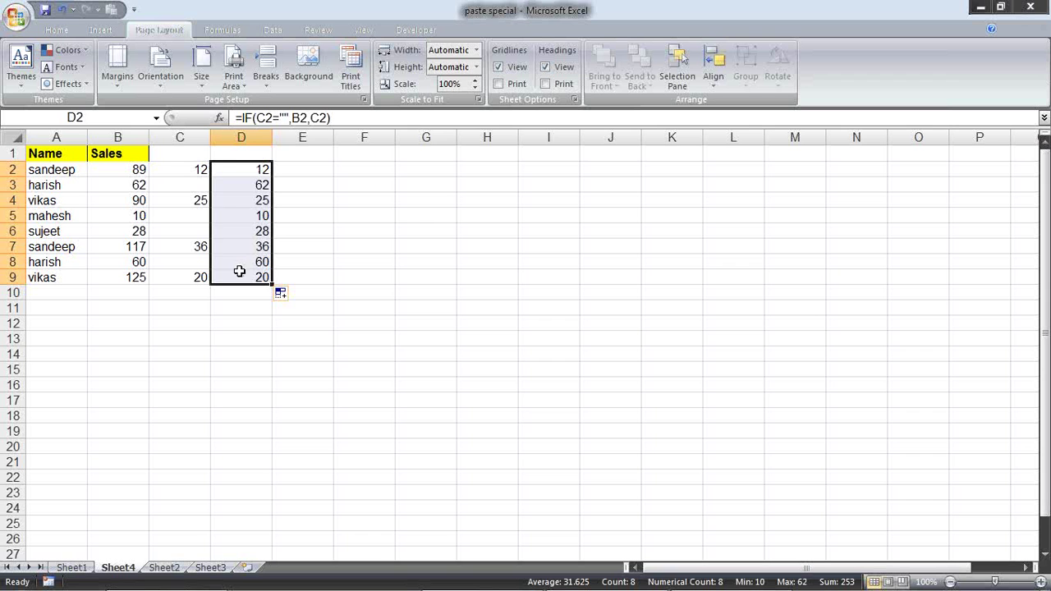
pyautogui.hotkey('ctrl', 'c')
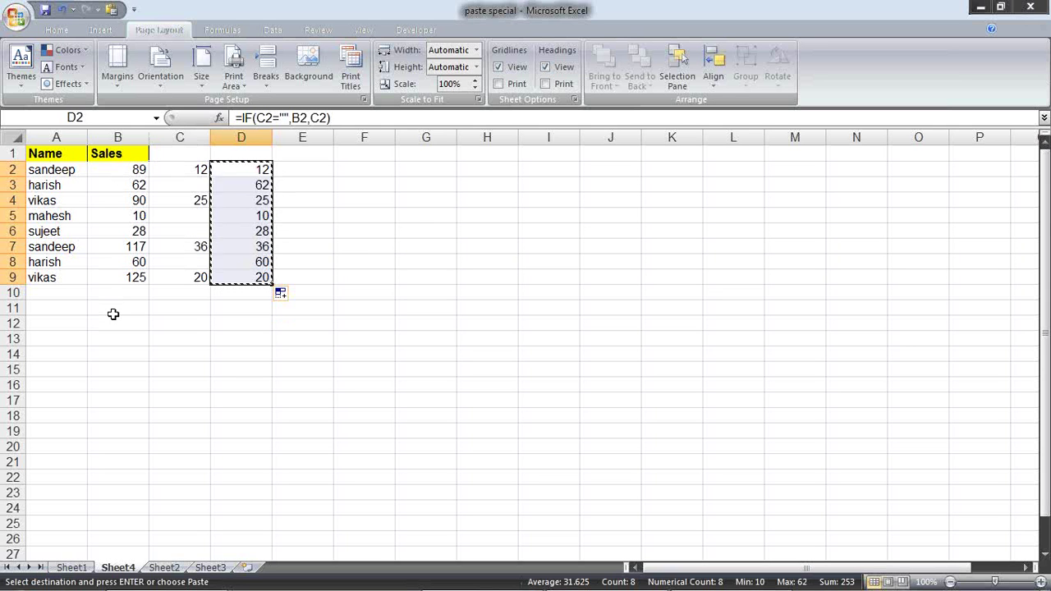
pyautogui.press('Escape')
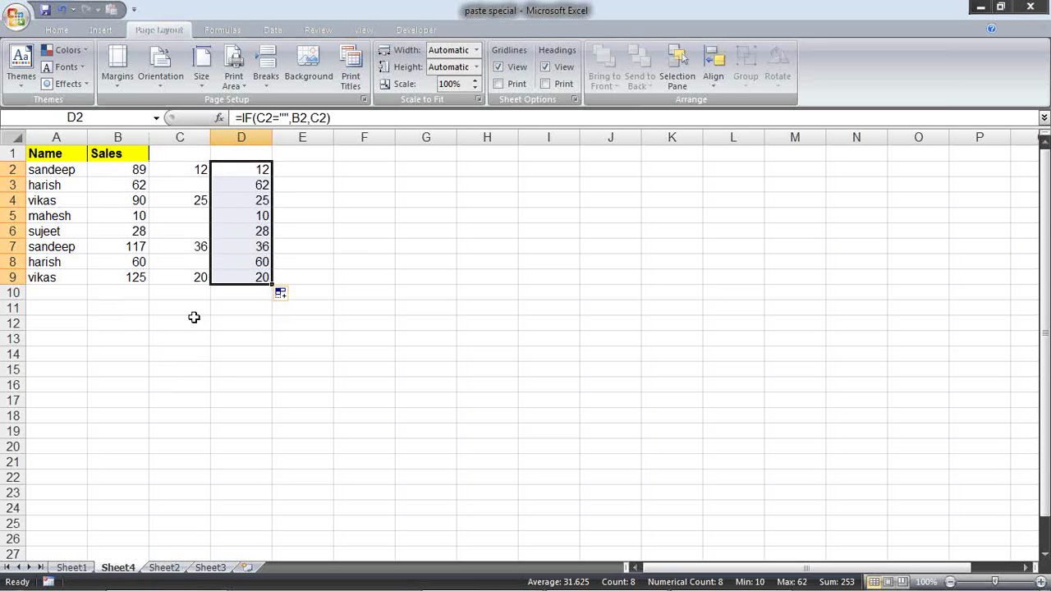
# Delete the helper column D.
pyautogui.rightClick(254, 144)
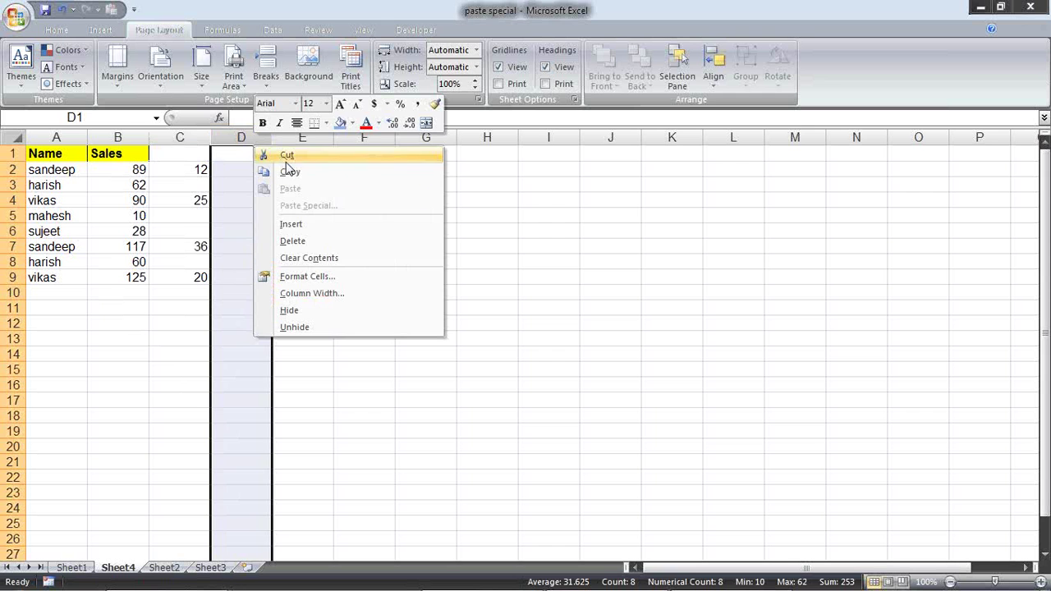
pyautogui.click(321, 240)
pyautogui.click(302, 215)
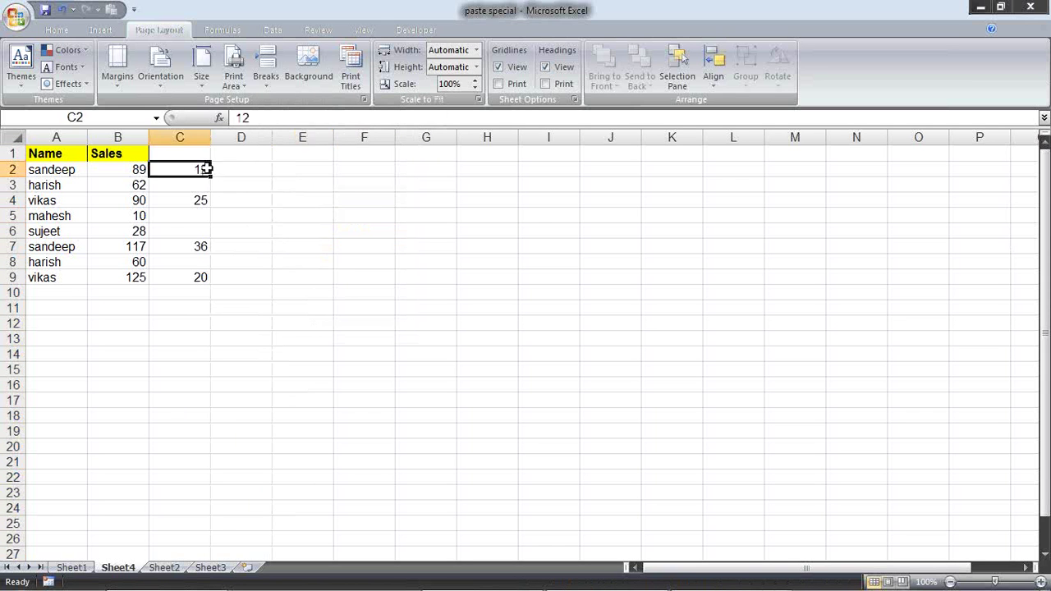
# Copy C2:C9, trial-paste at B2 to see B3 blanked, then undo the paste.
pyautogui.moveTo(207, 176); pyautogui.dragTo(202, 277)
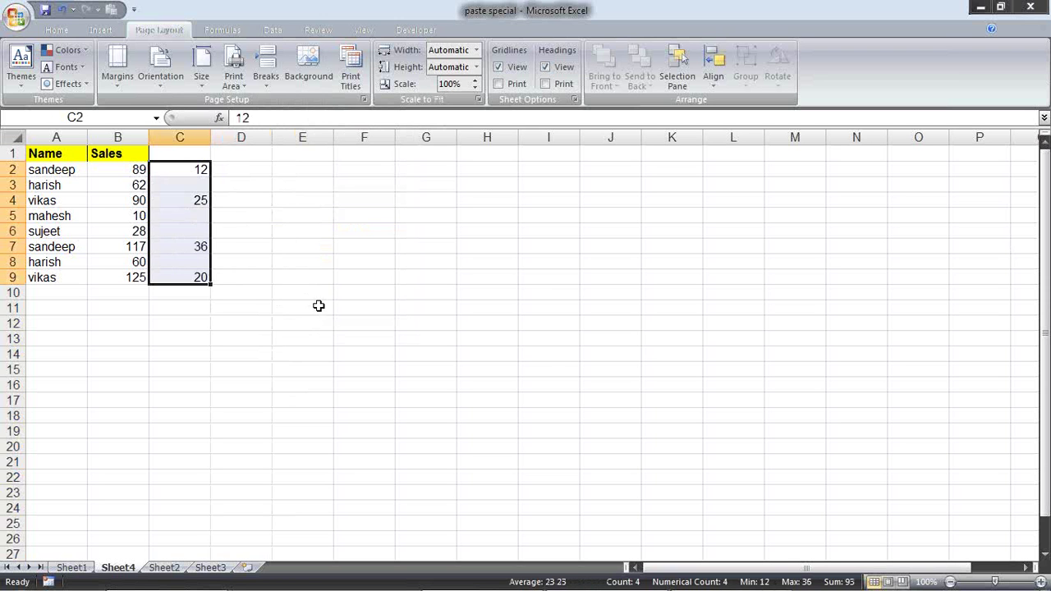
pyautogui.hotkey('ctrl', 'c')
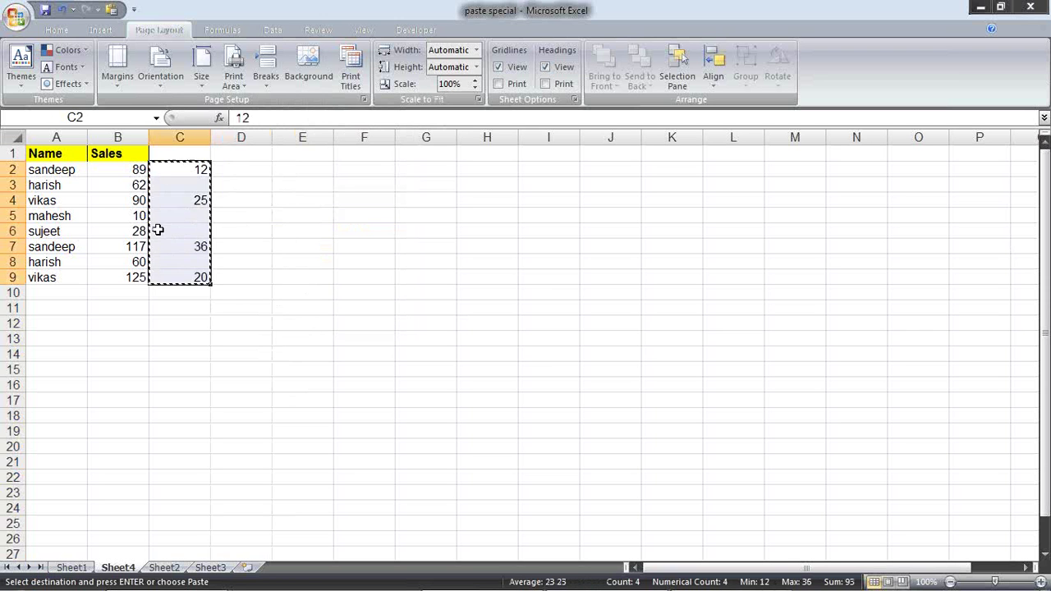
pyautogui.click(135, 170)
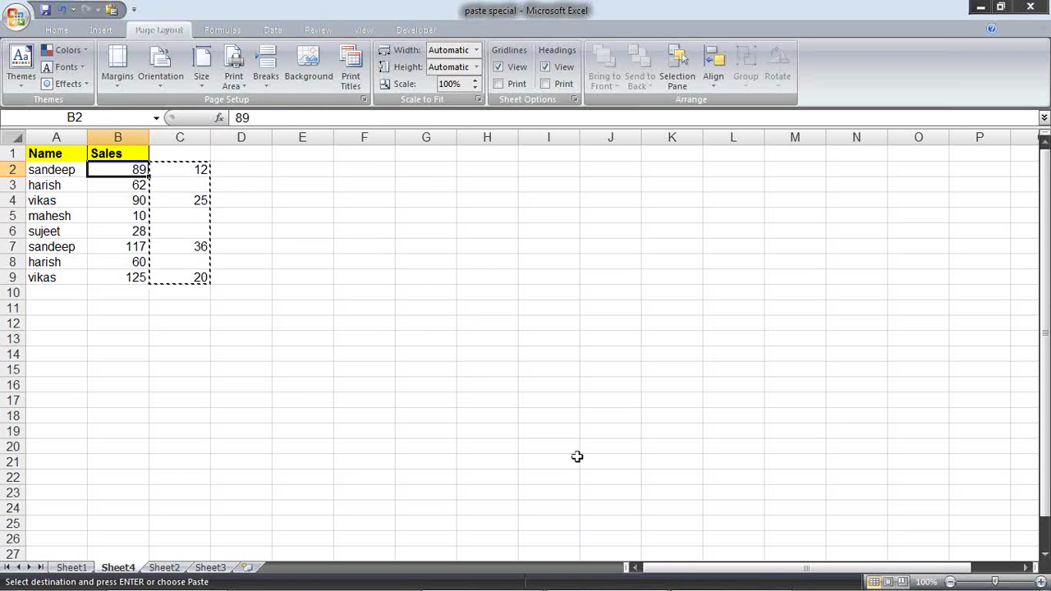
pyautogui.hotkey('ctrl', 'v')
pyautogui.click(186, 189)
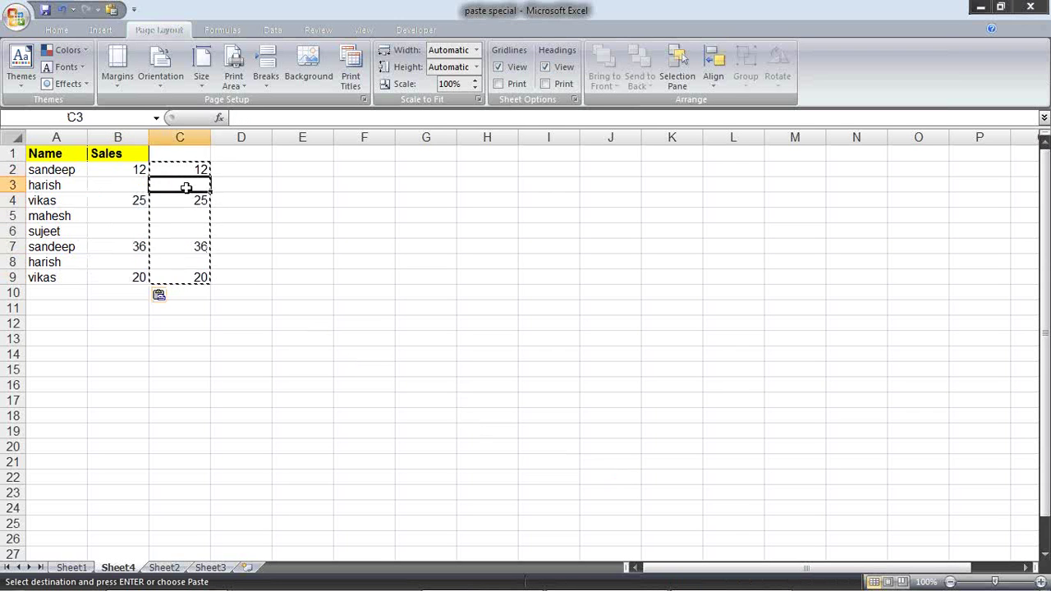
pyautogui.click(132, 189)
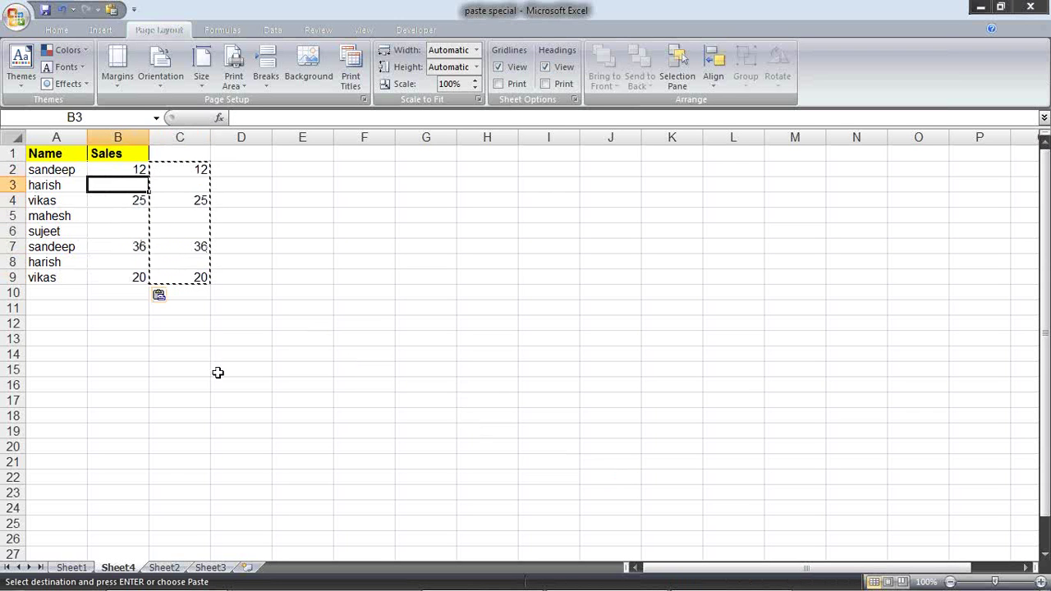
pyautogui.hotkey('ctrl', 'z')
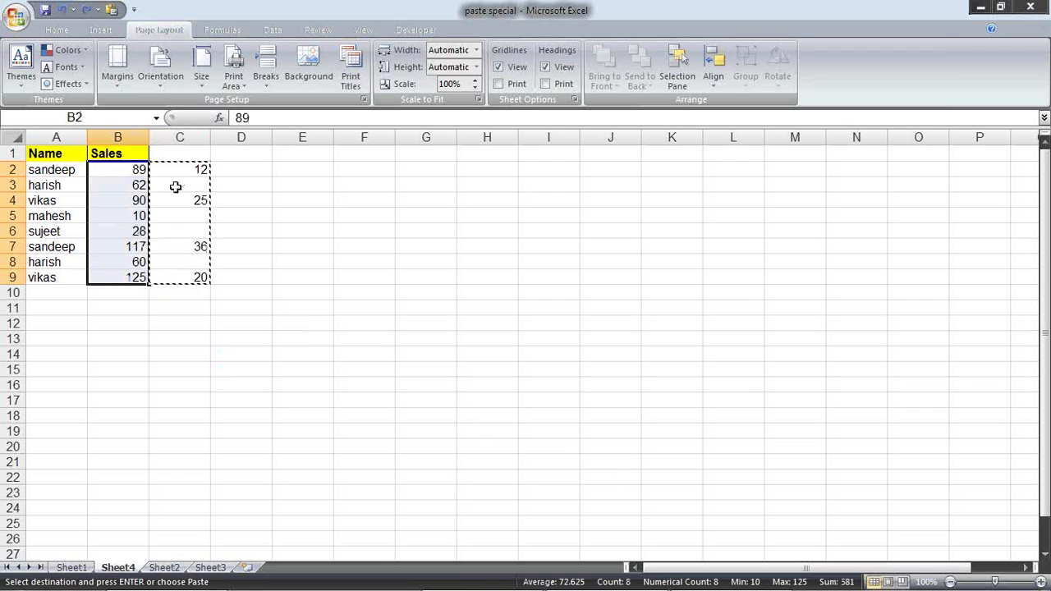
# Point out blank cells C3 and C5, then select Sales B2:B9.
pyautogui.click(178, 189)
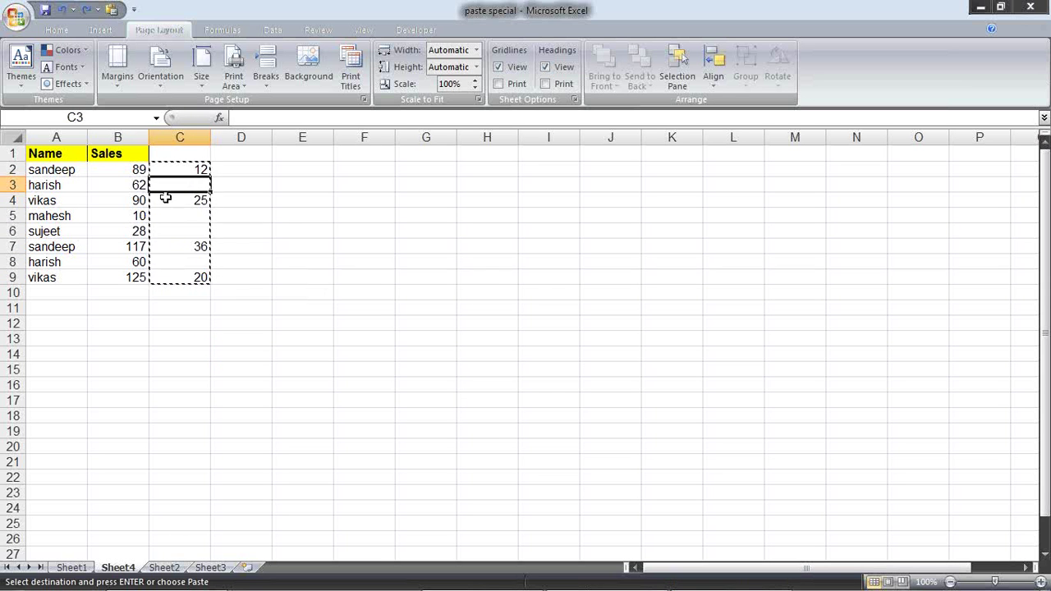
pyautogui.click(182, 220)
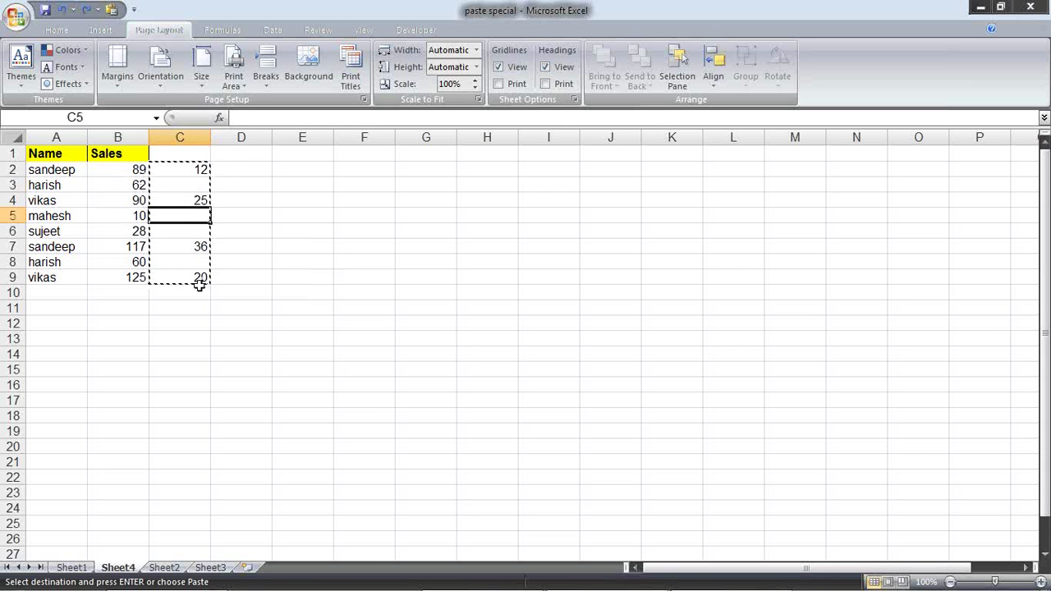
pyautogui.moveTo(117, 171); pyautogui.dragTo(129, 277)
# Paste Special the copied column C onto B2:B9 with Skip blanks ticked.
pyautogui.rightClick(123, 188)
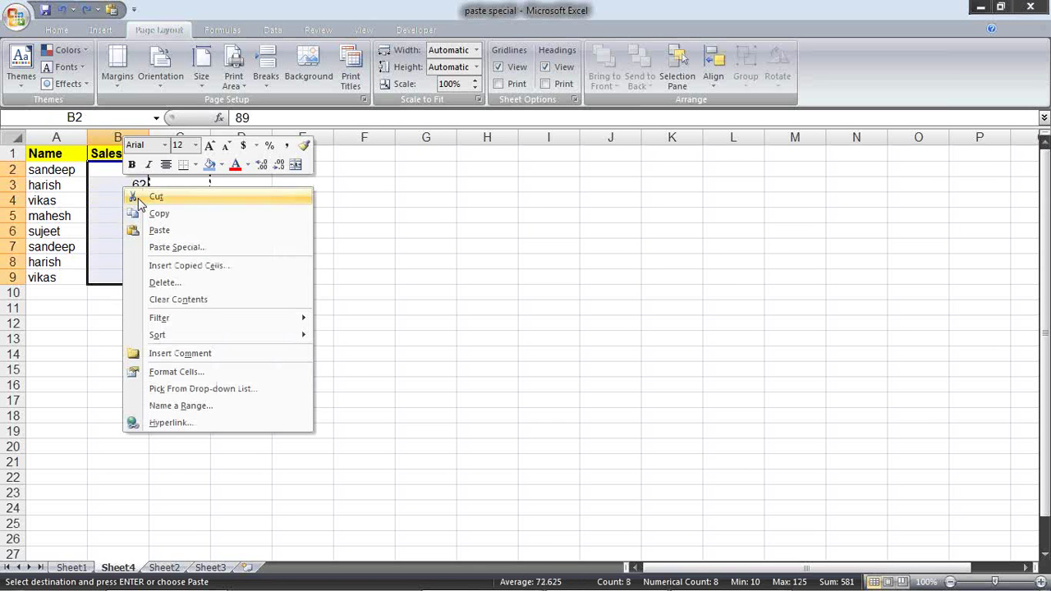
pyautogui.click(205, 248)
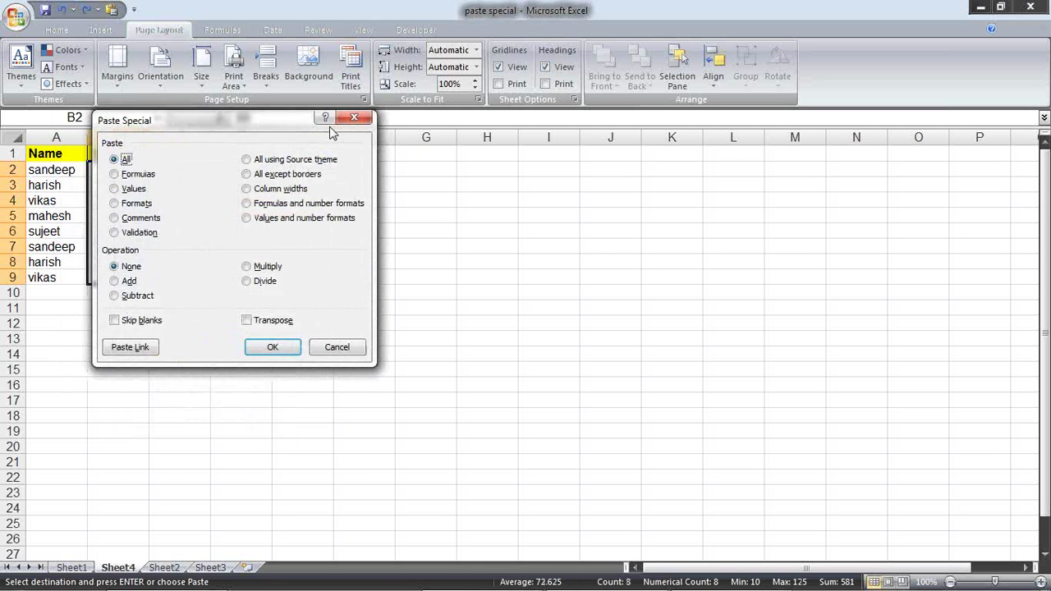
pyautogui.moveTo(331, 128); pyautogui.dragTo(446, 125)
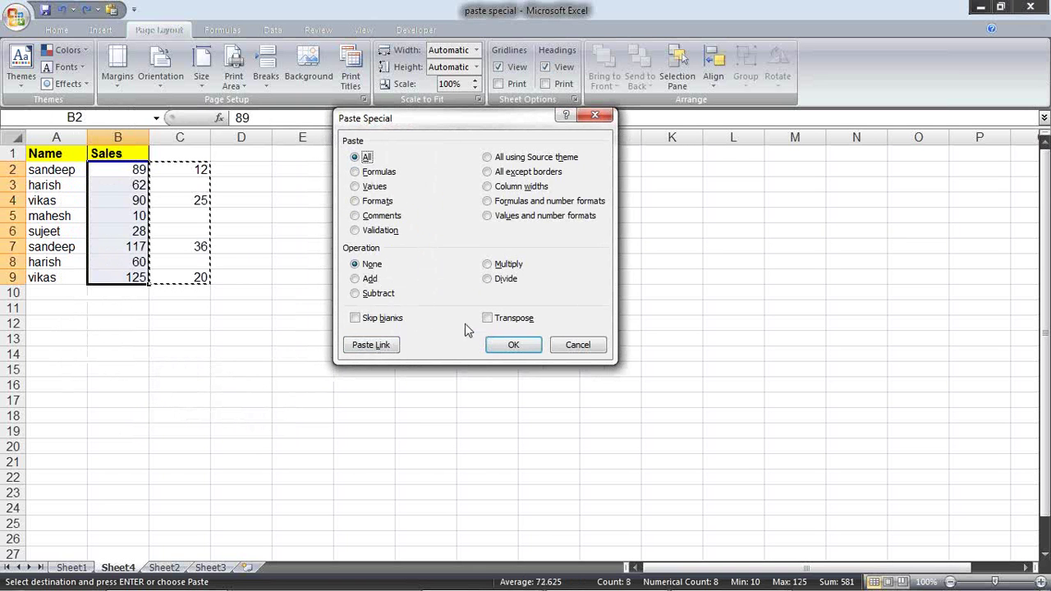
pyautogui.click(358, 319)
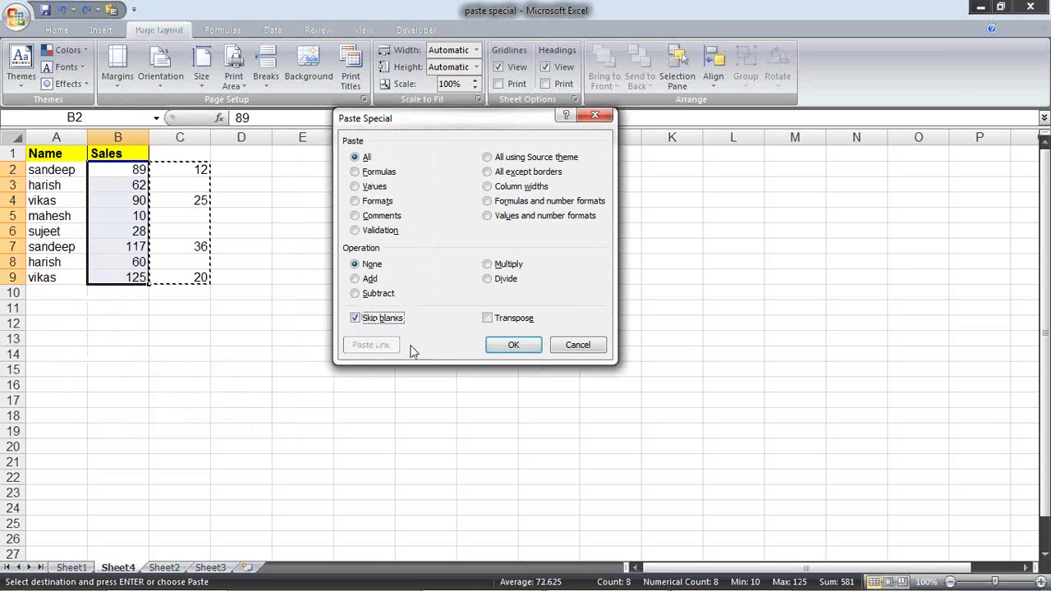
pyautogui.click(514, 345)
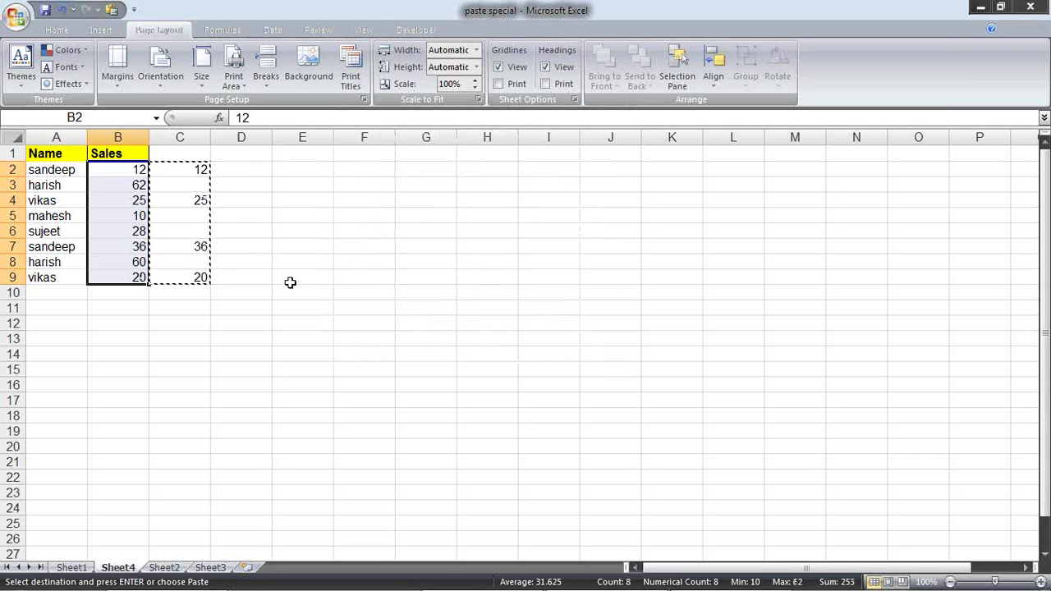
# Clear the copy marquee and confirm B3 kept 62 beside blank C3 and C5.
pyautogui.press('Escape')
pyautogui.click(230, 258)
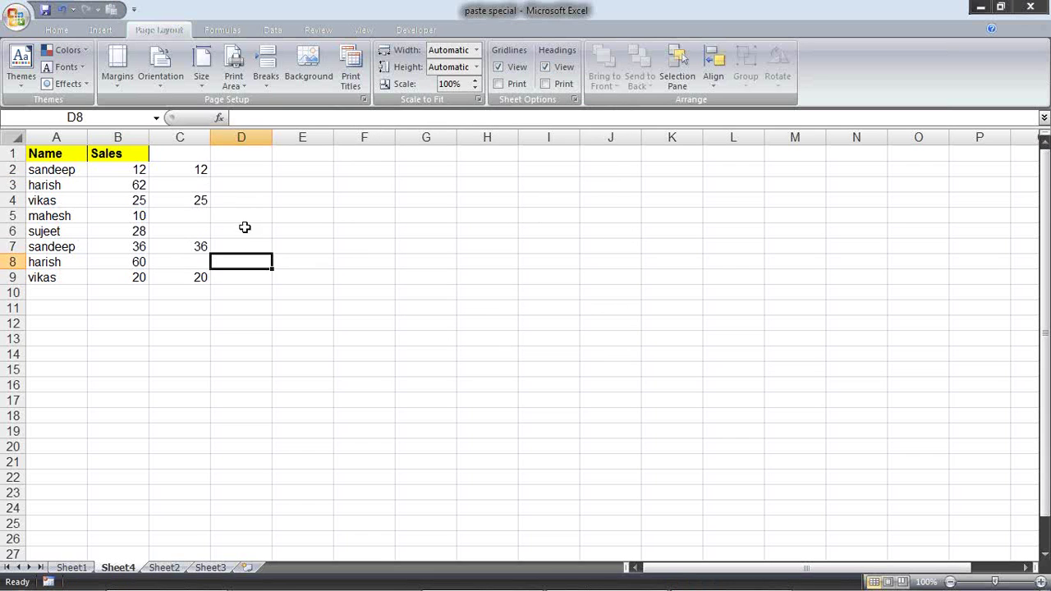
pyautogui.click(201, 216)
pyautogui.click(199, 189)
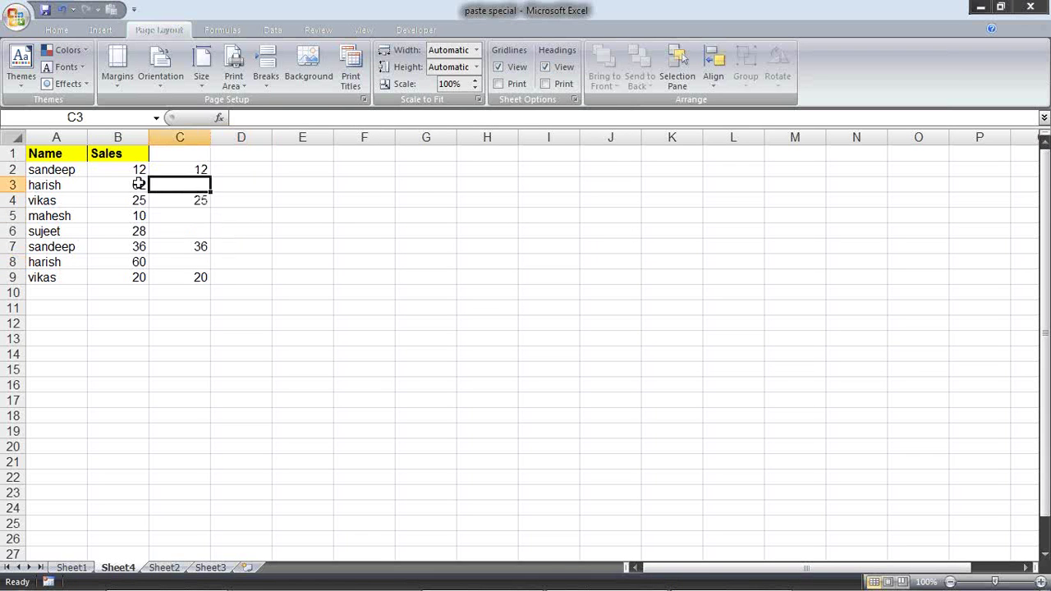
pyautogui.click(139, 184)
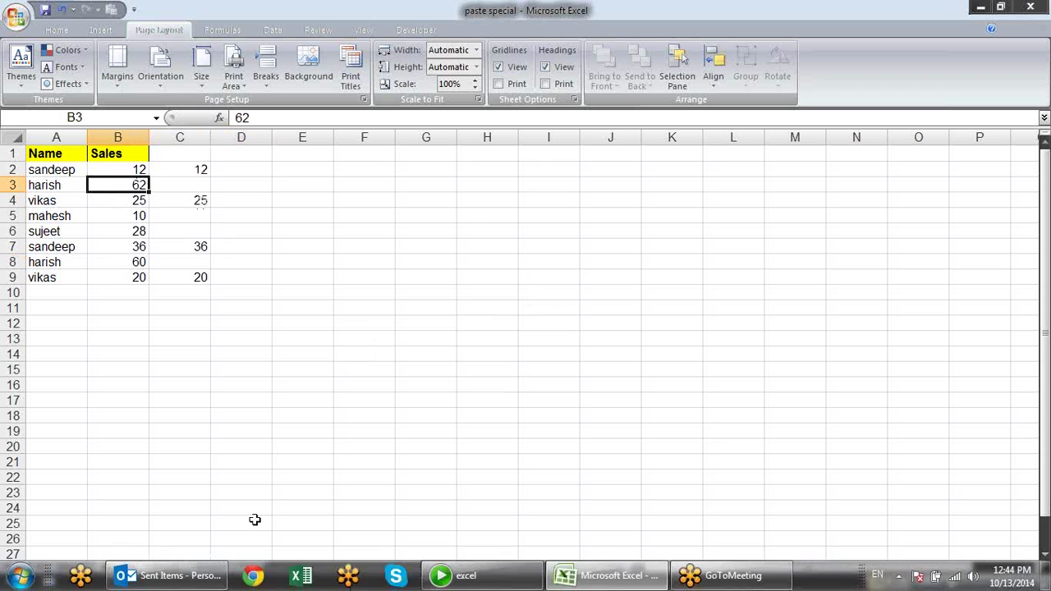
pyautogui.click(467, 279)
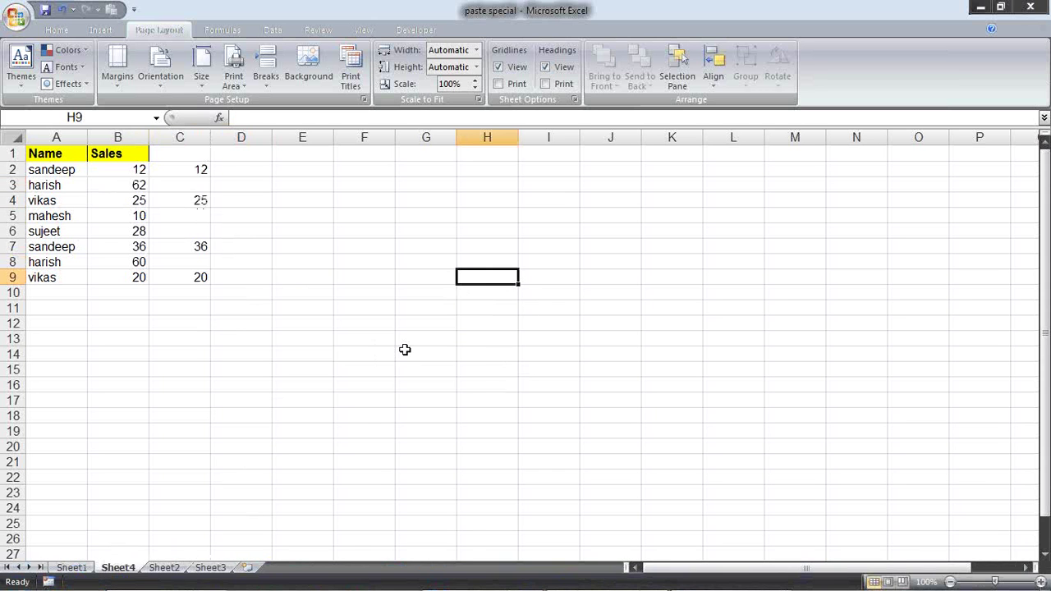
# On Sheet2, clear the Ach% values in C2:C9, noting the 200 target in D2.
pyautogui.click(169, 568)
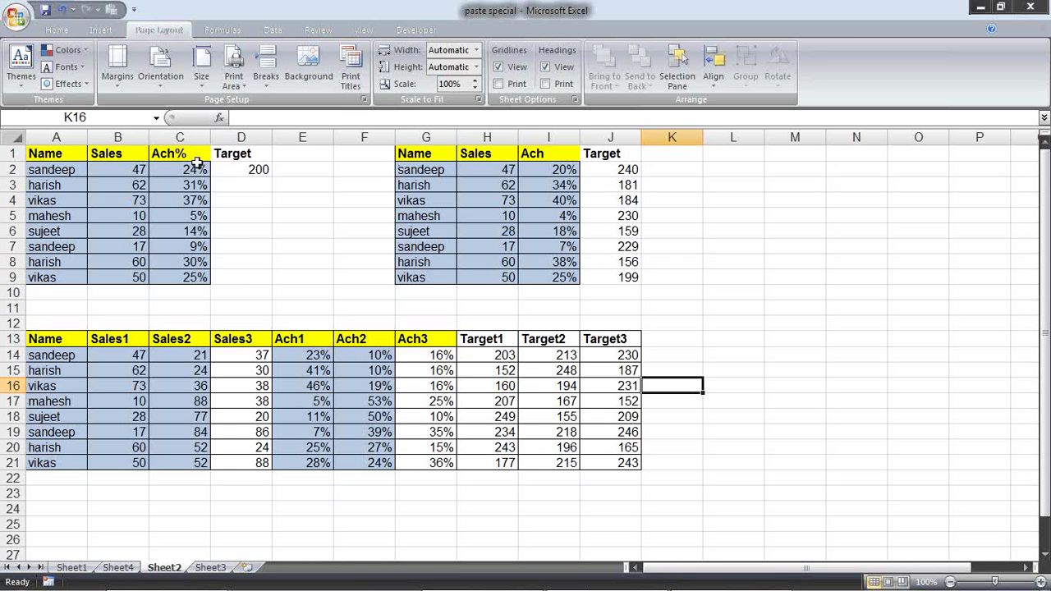
pyautogui.moveTo(197, 169); pyautogui.dragTo(188, 277)
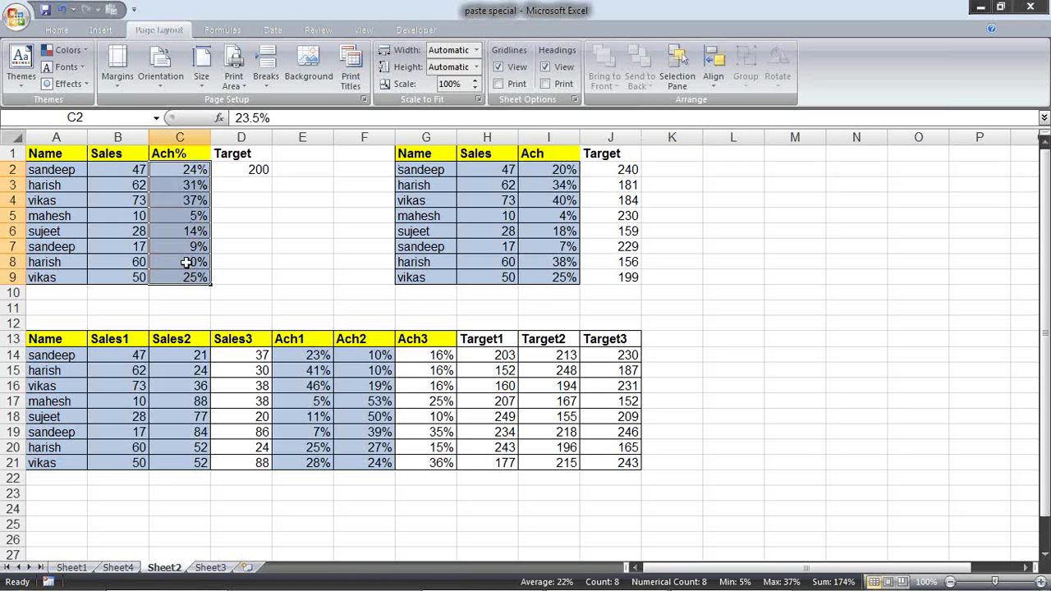
pyautogui.press('Delete')
pyautogui.click(260, 205)
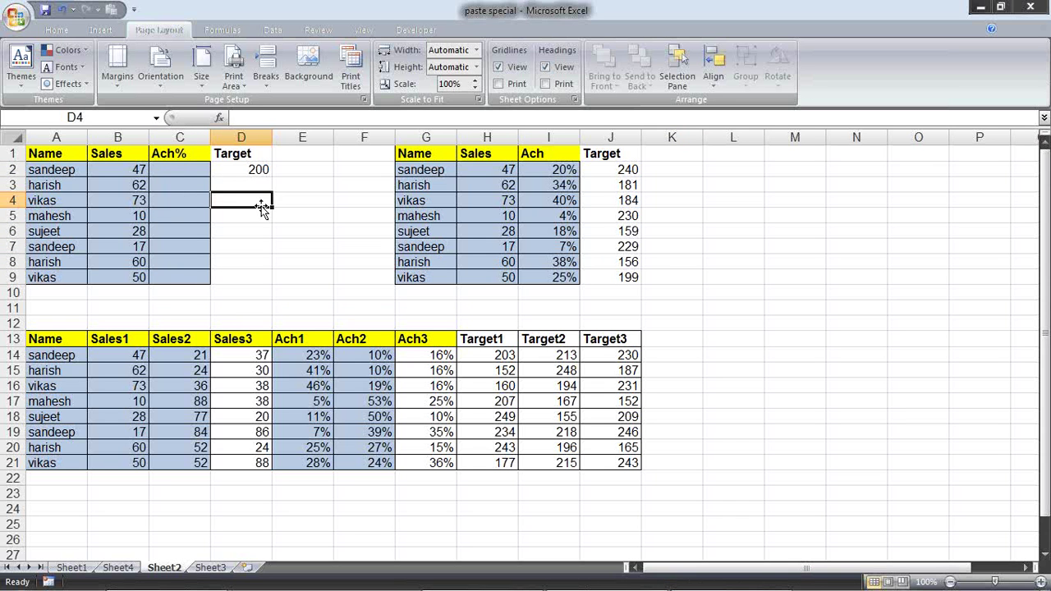
pyautogui.click(238, 176)
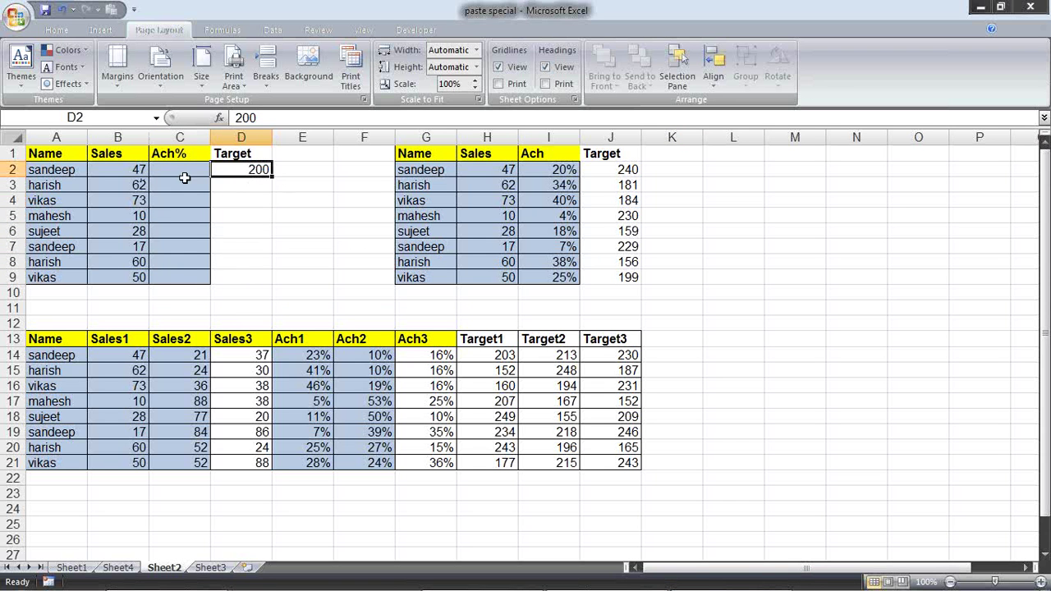
pyautogui.moveTo(182, 175); pyautogui.dragTo(197, 281)
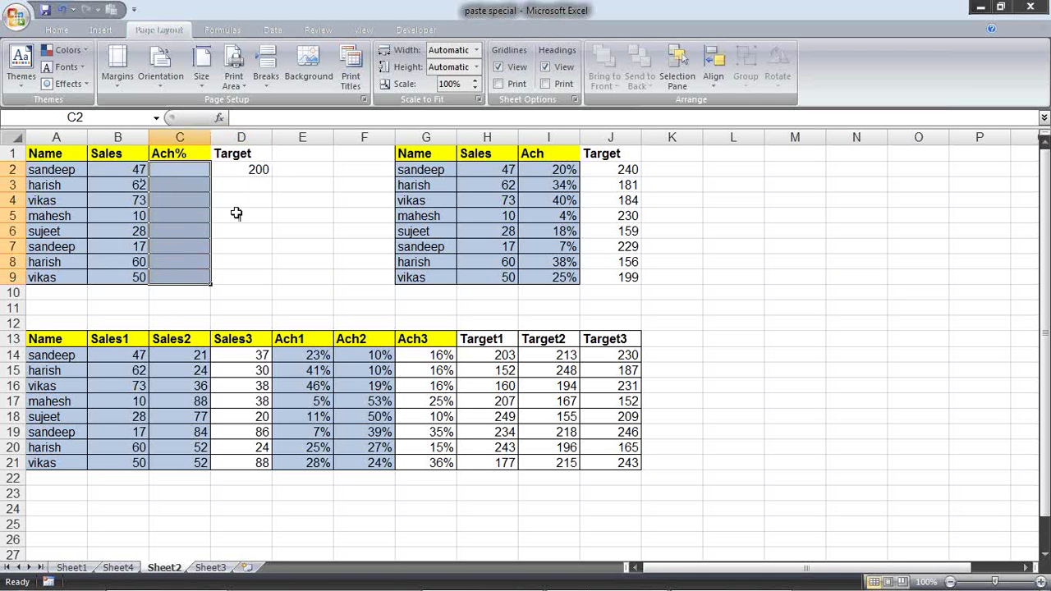
# Enter =B2/$D$2 in C2 and fill it down to C9.
pyautogui.click(190, 168)
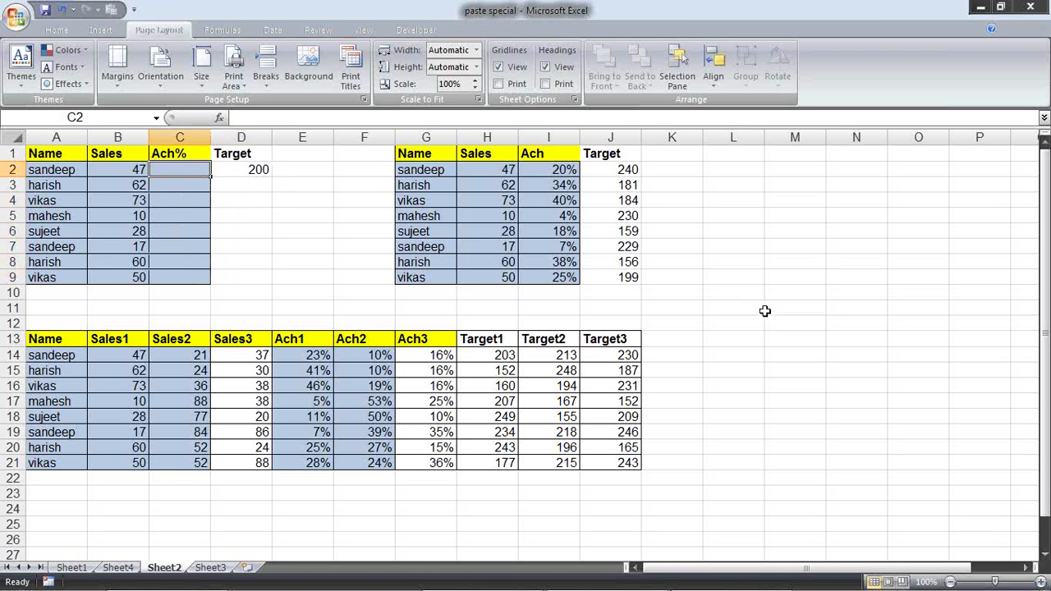
pyautogui.write('=')
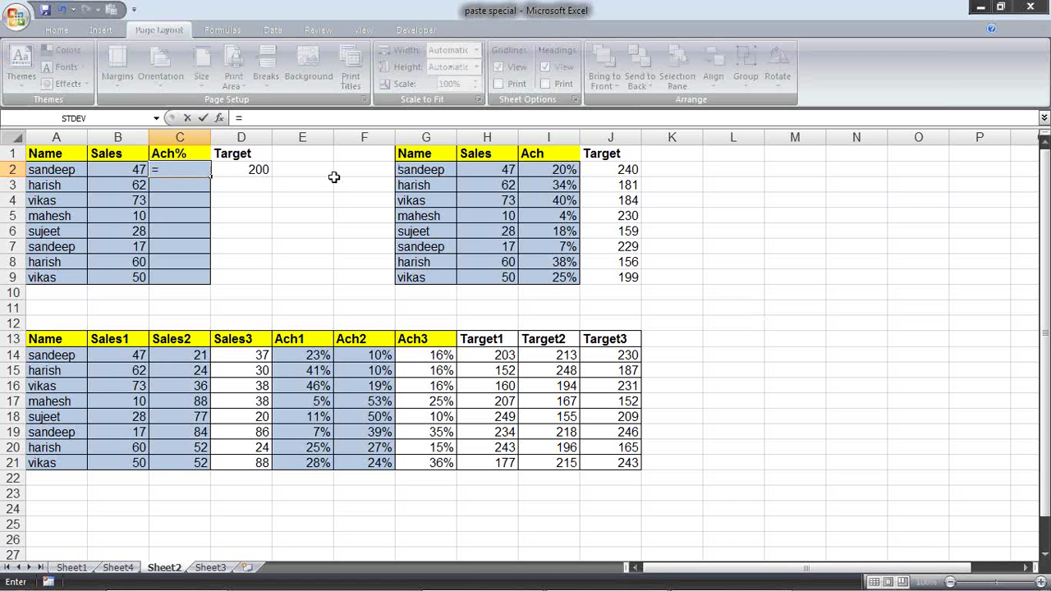
pyautogui.click(115, 170)
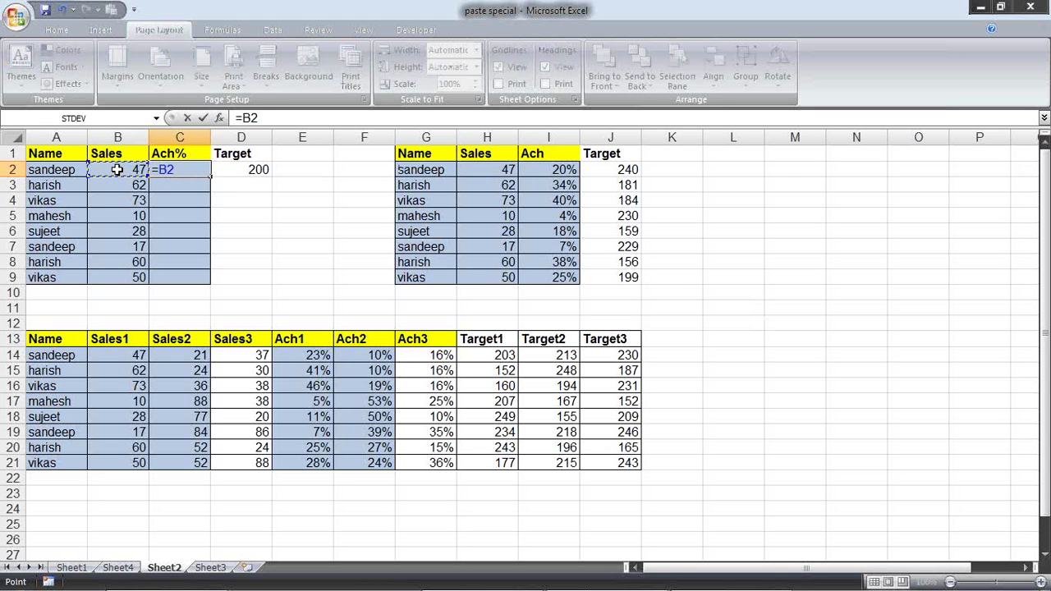
pyautogui.write('/')
pyautogui.click(247, 172)
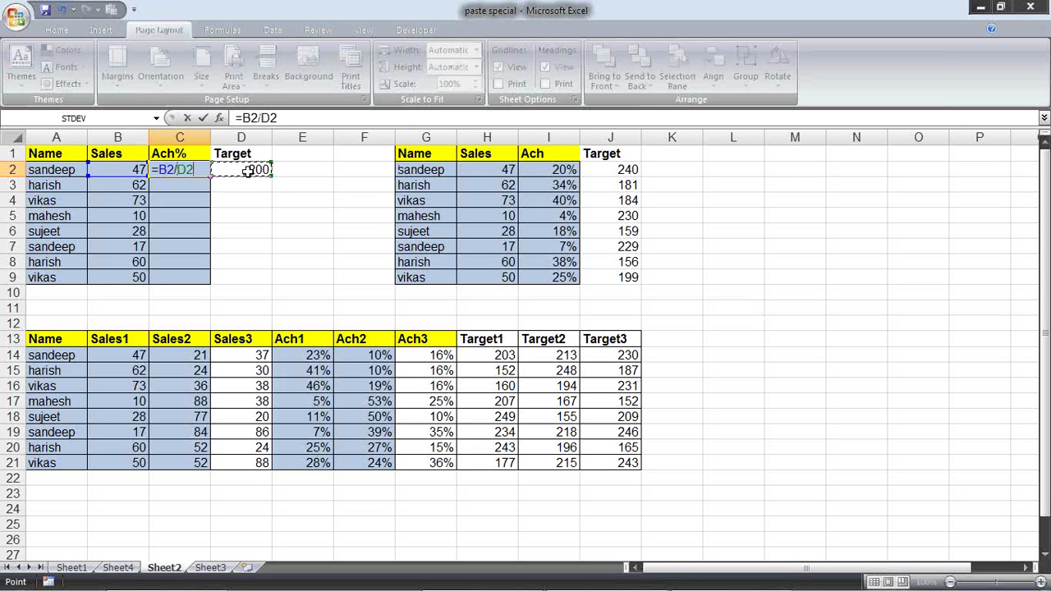
pyautogui.press('F4')
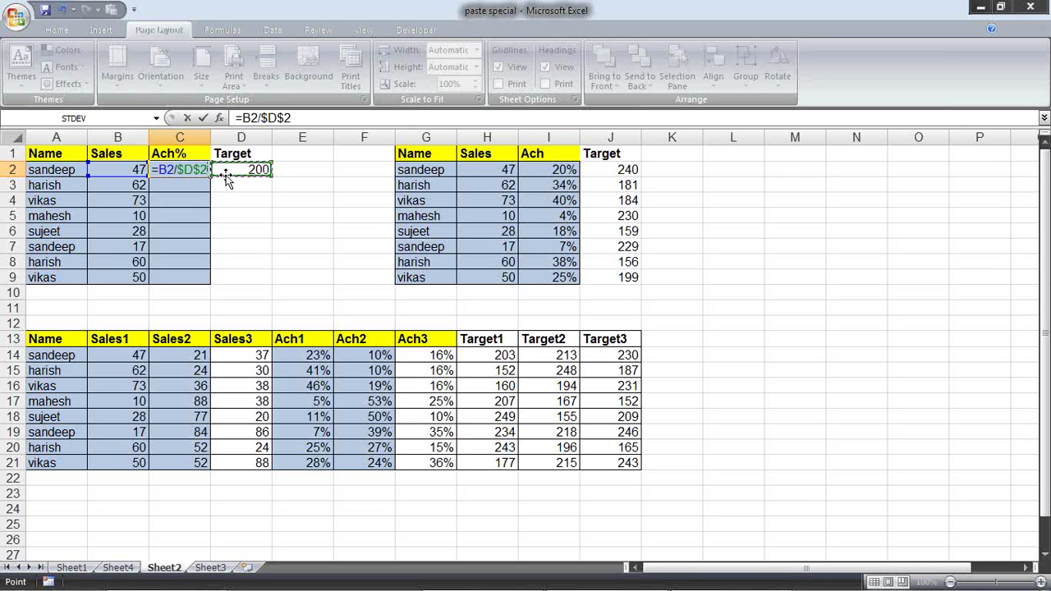
pyautogui.press('Return')
pyautogui.click(205, 170)
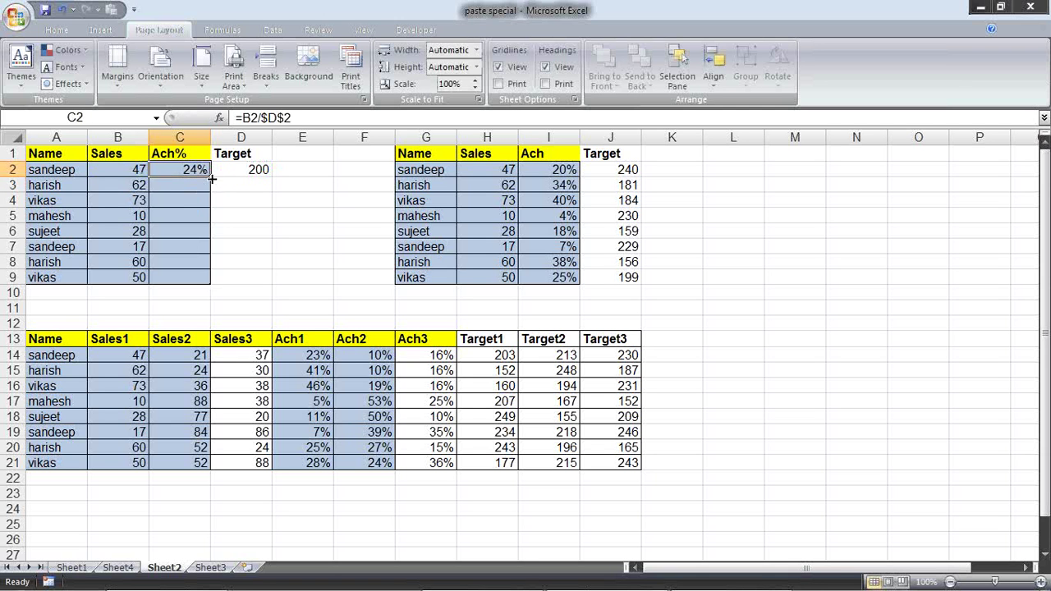
pyautogui.moveTo(211, 179); pyautogui.dragTo(215, 281)
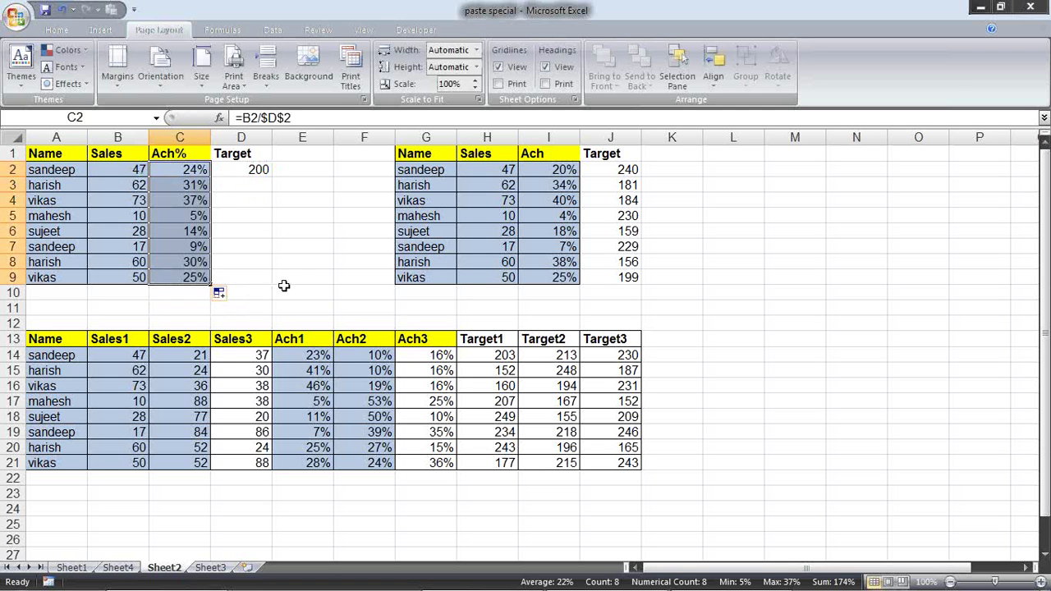
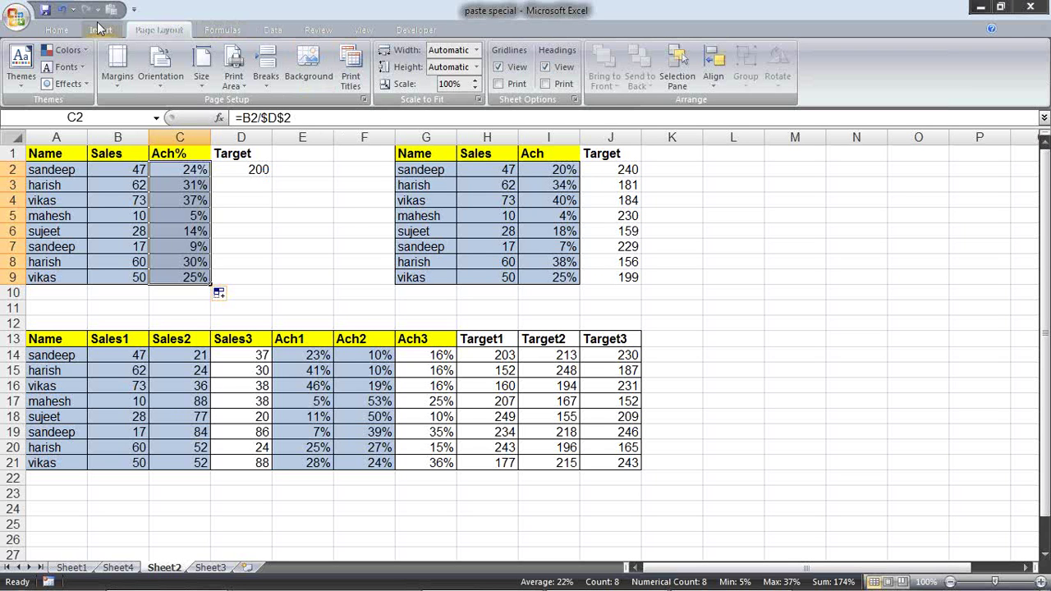
# Toggle the Ach% cells C2:C9 between General and Percentage formats, then clear their values.
pyautogui.click(51, 30)
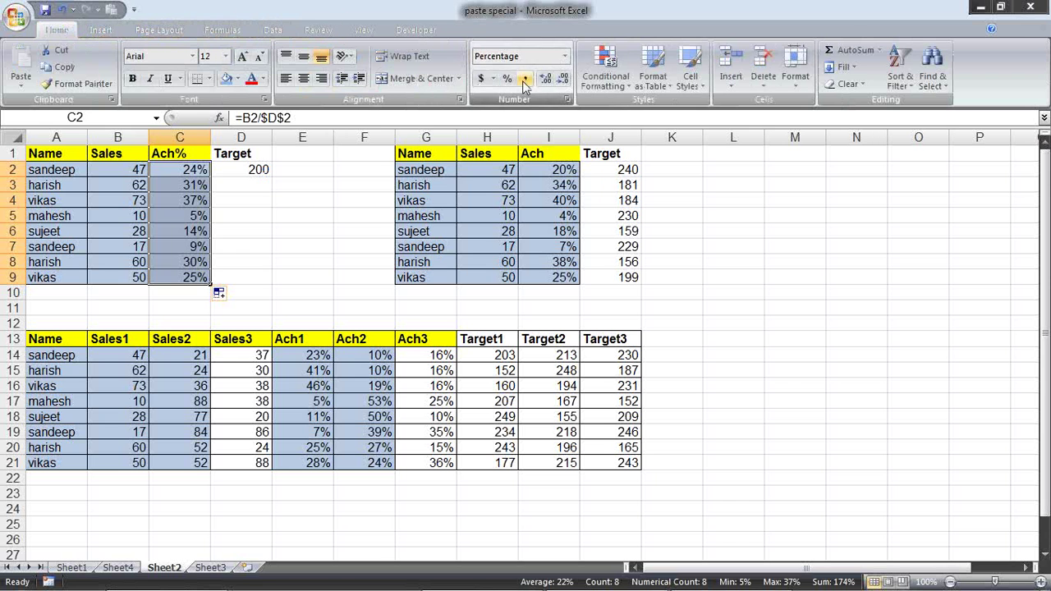
pyautogui.click(554, 55)
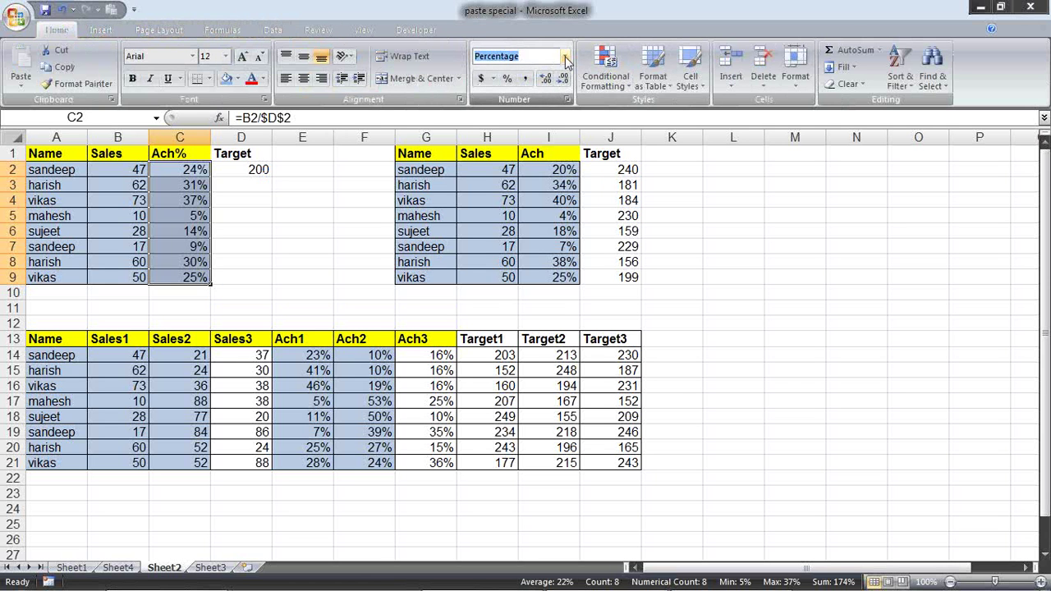
pyautogui.click(564, 56)
pyautogui.click(538, 81)
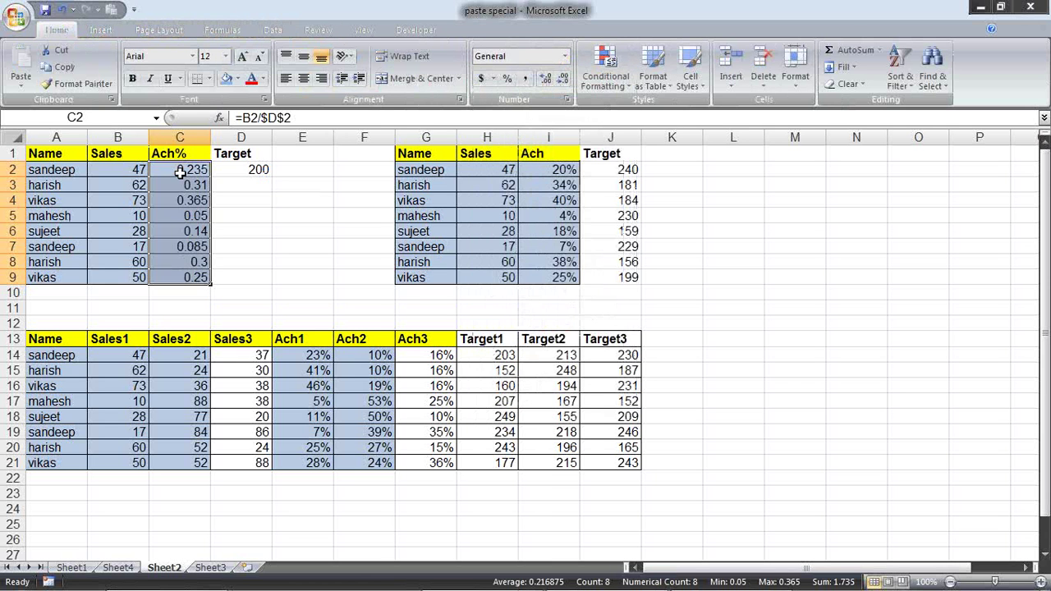
pyautogui.click(508, 80)
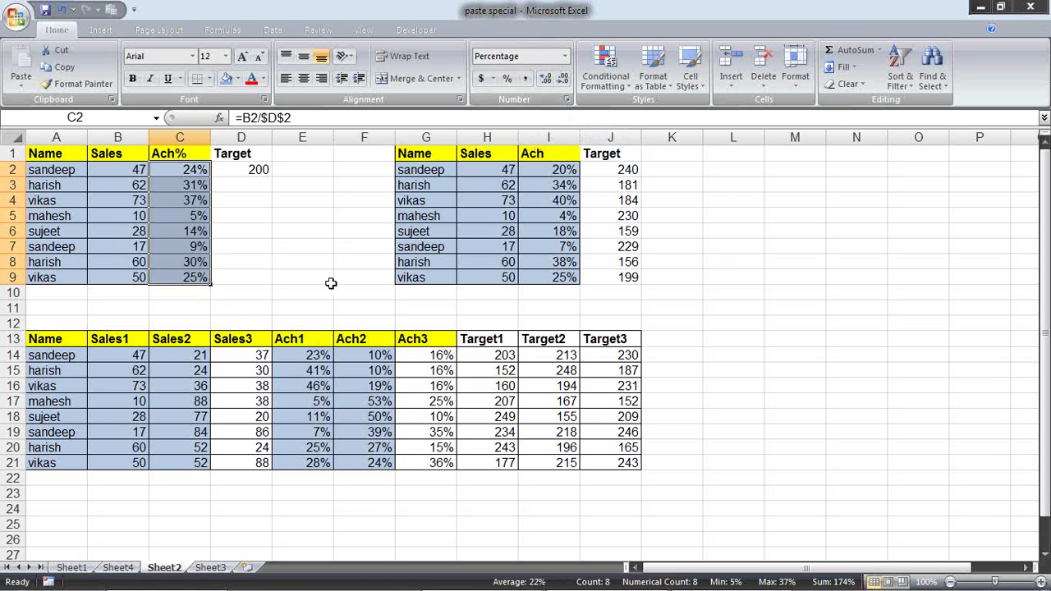
pyautogui.press('Delete')
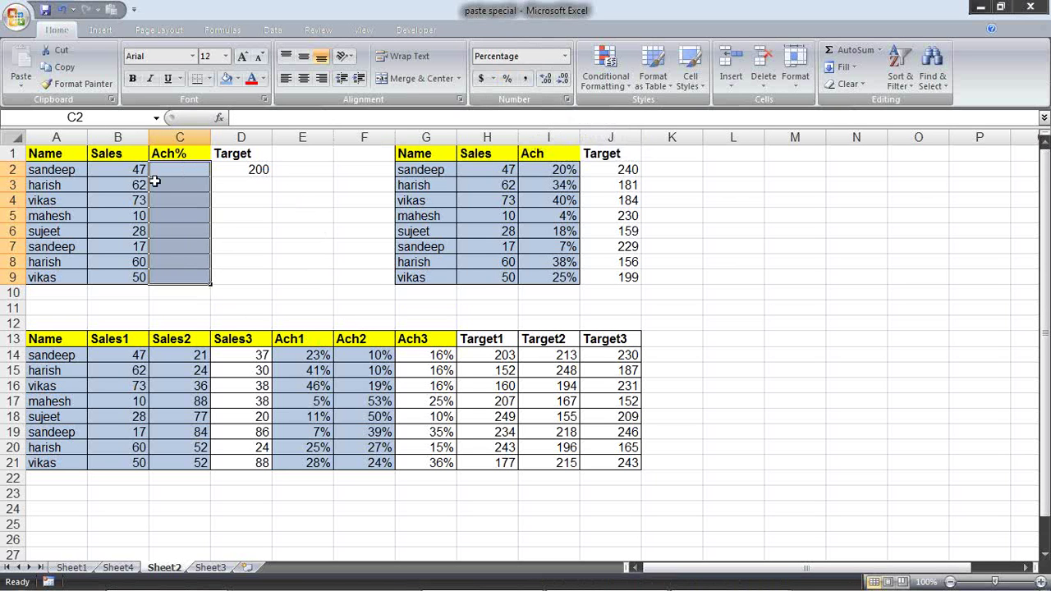
# Copy the Sales values B2:B9 into the Ach% cells C2:C9.
pyautogui.moveTo(139, 170); pyautogui.dragTo(136, 275)
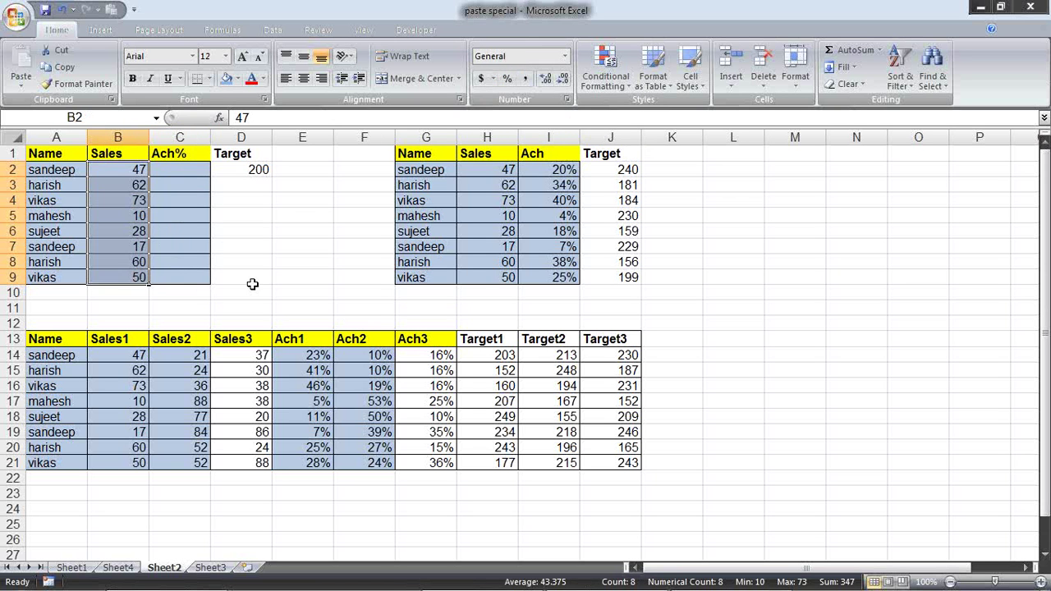
pyautogui.hotkey('ctrl', 'c')
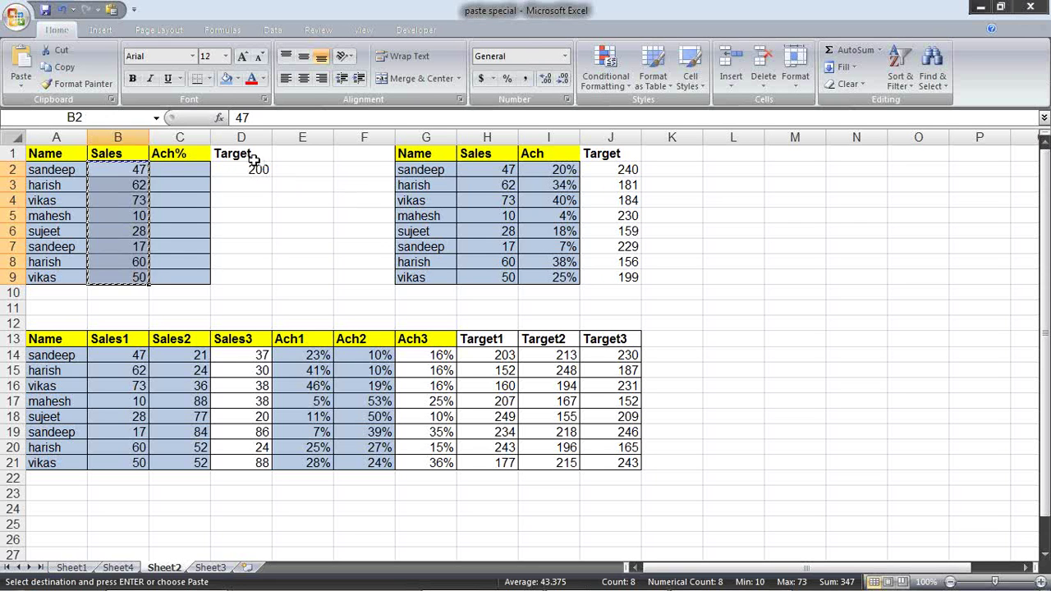
pyautogui.click(190, 173)
pyautogui.press('Return')
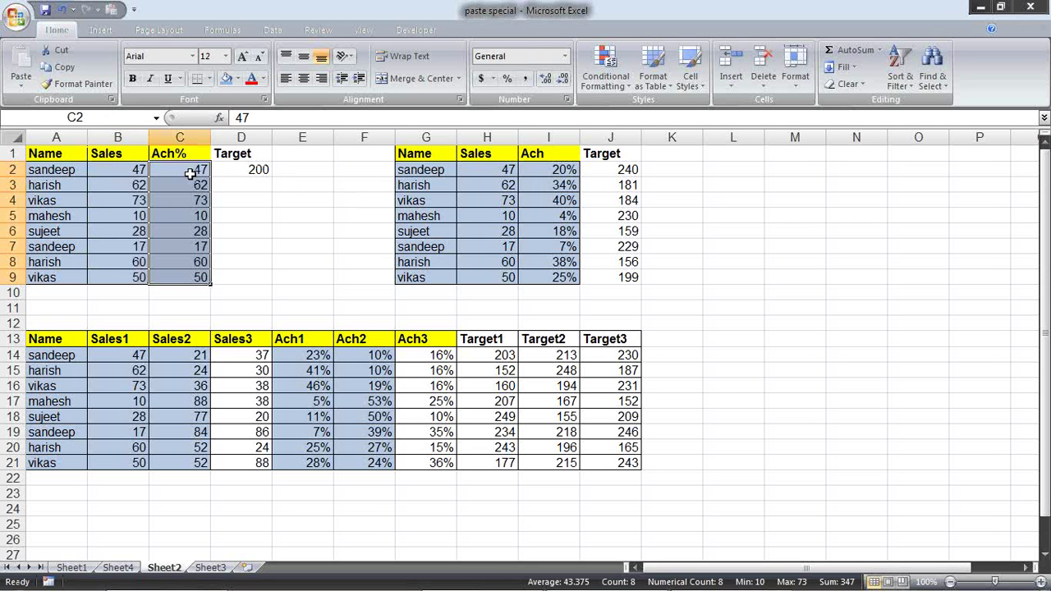
pyautogui.click(244, 204)
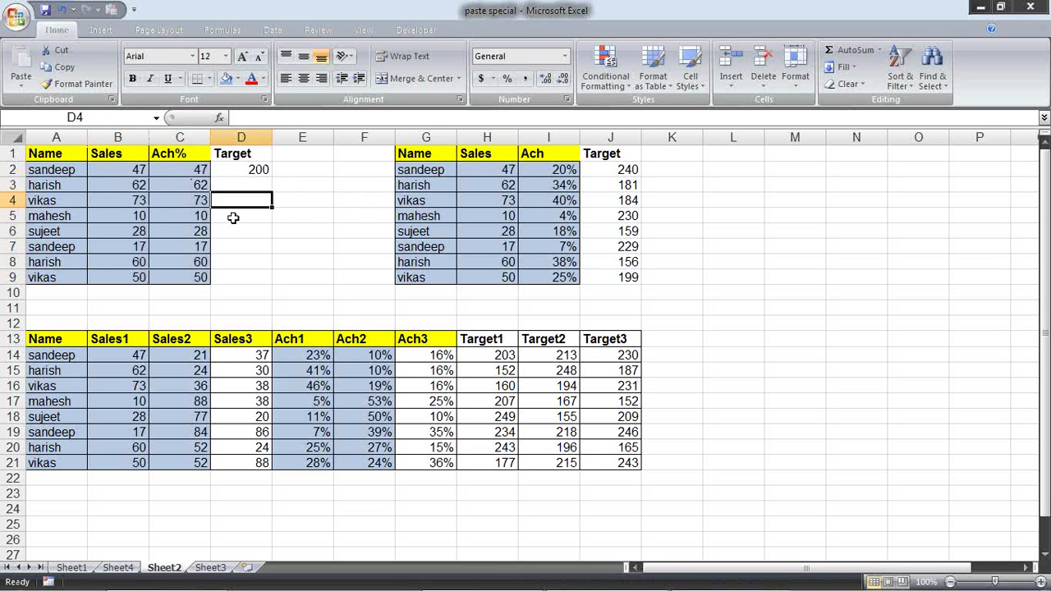
# Divide C2:C9 by the 200 target copied from D2 using Paste Special Divide.
pyautogui.rightClick(252, 171)
pyautogui.click(269, 203)
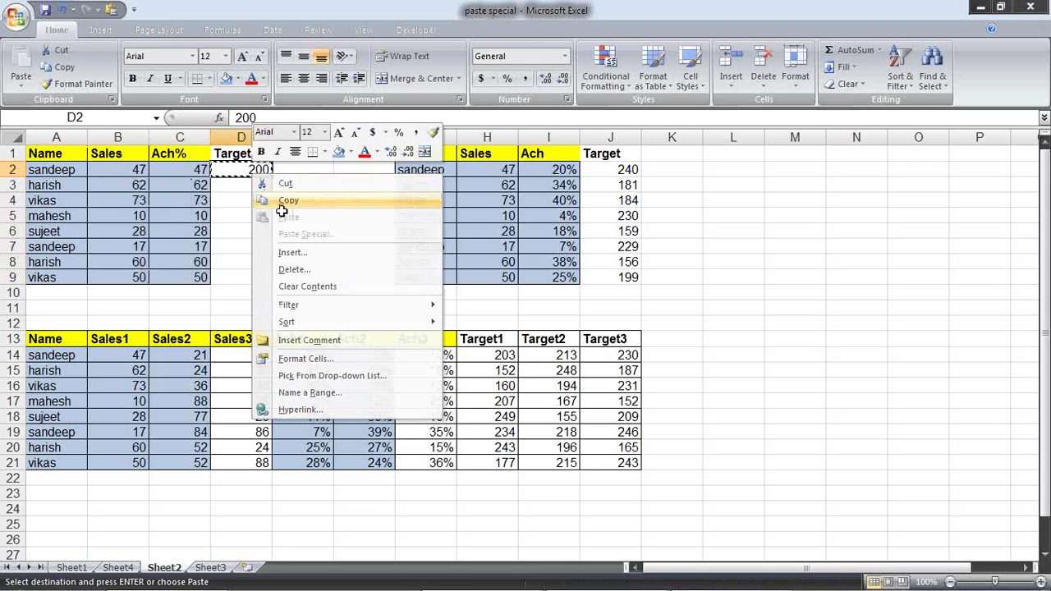
pyautogui.moveTo(183, 171); pyautogui.dragTo(182, 273)
pyautogui.rightClick(189, 187)
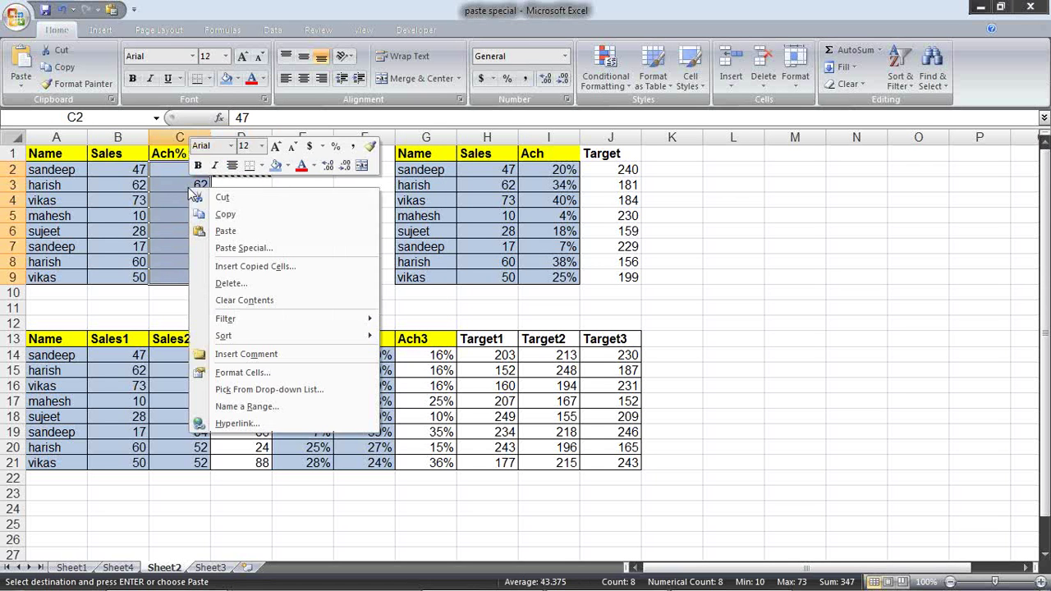
pyautogui.click(238, 234)
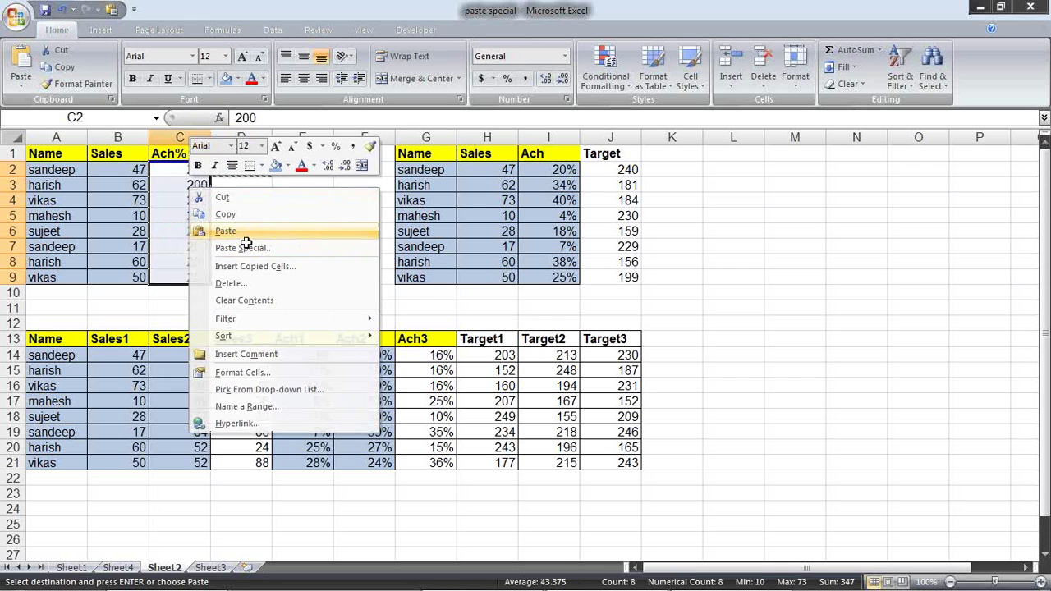
pyautogui.hotkey('ctrl', 'z')
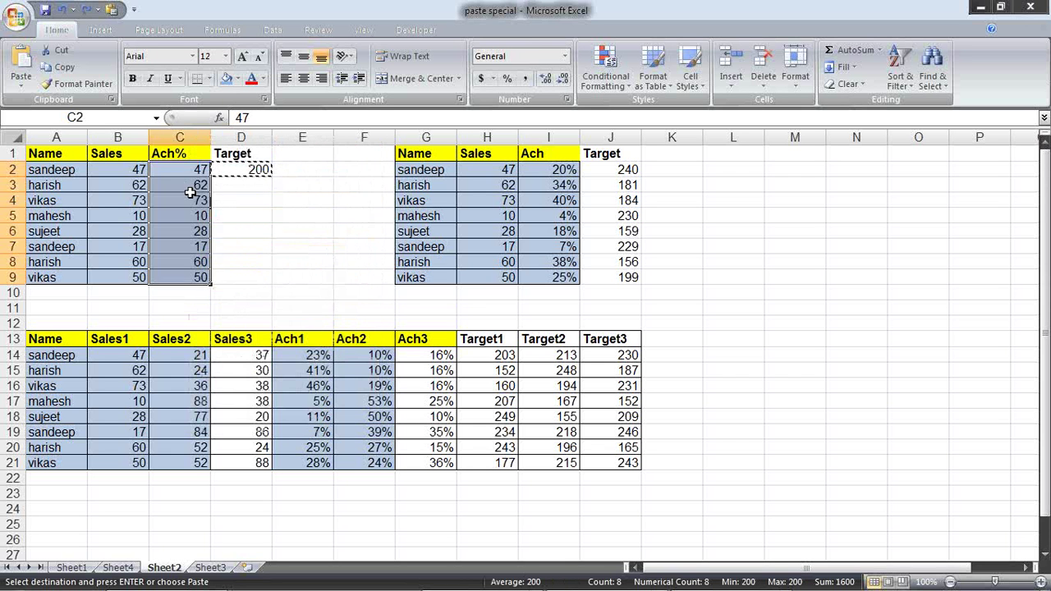
pyautogui.rightClick(183, 169)
pyautogui.click(238, 234)
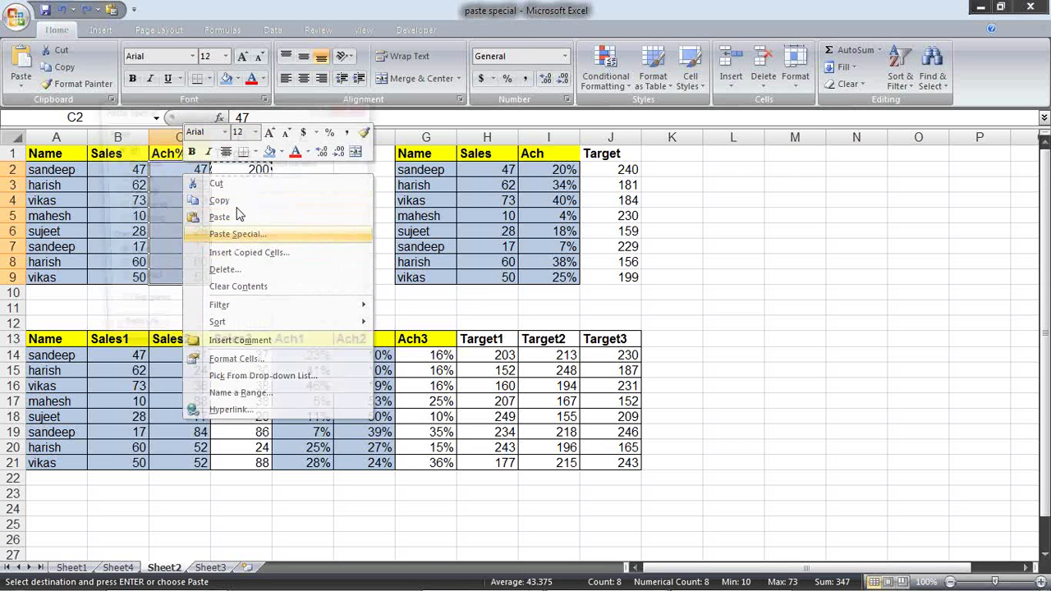
pyautogui.moveTo(219, 104); pyautogui.dragTo(444, 84)
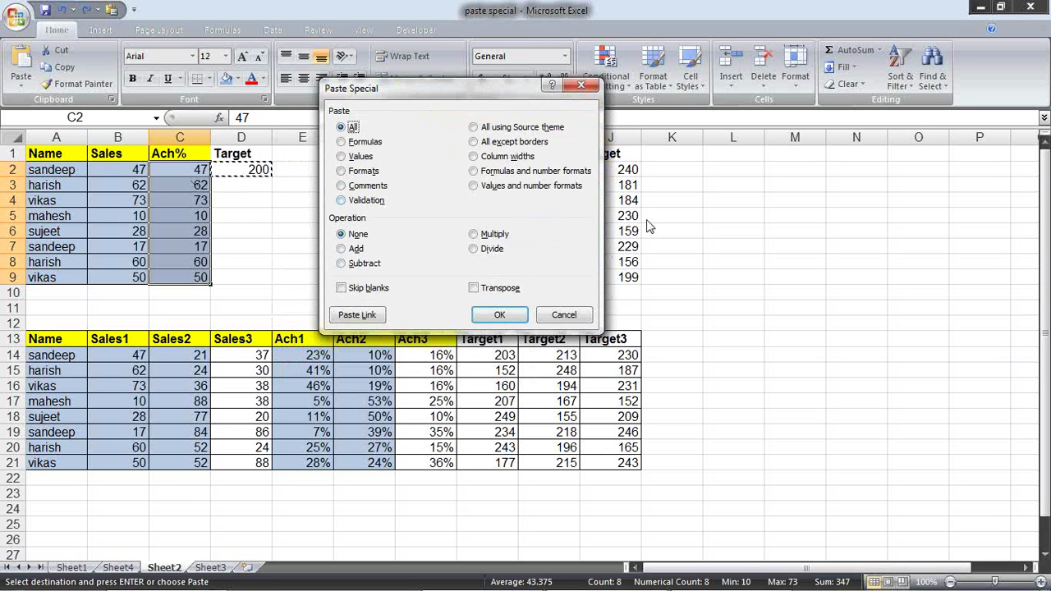
pyautogui.click(486, 249)
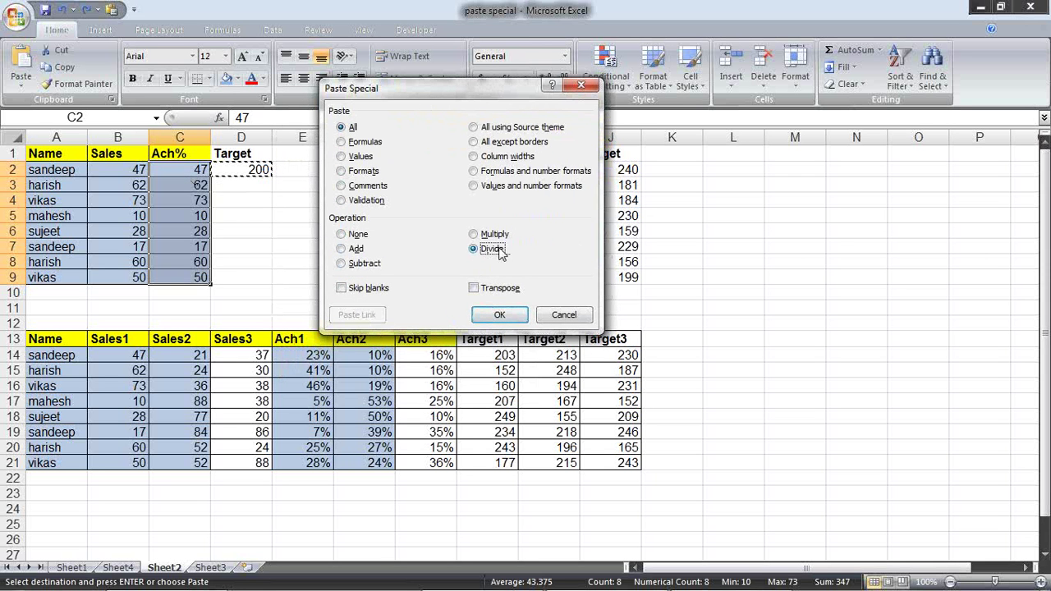
pyautogui.click(496, 317)
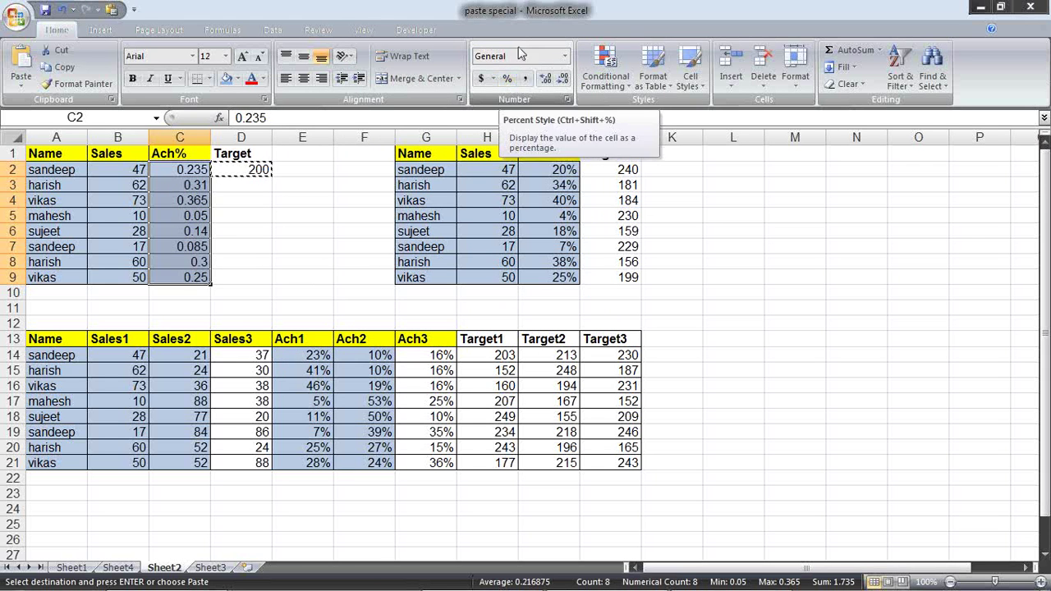
# Format C2:C9 as percentages (24%, 31%) and clear the second table's Ach cells I2:I9.
pyautogui.click(508, 79)
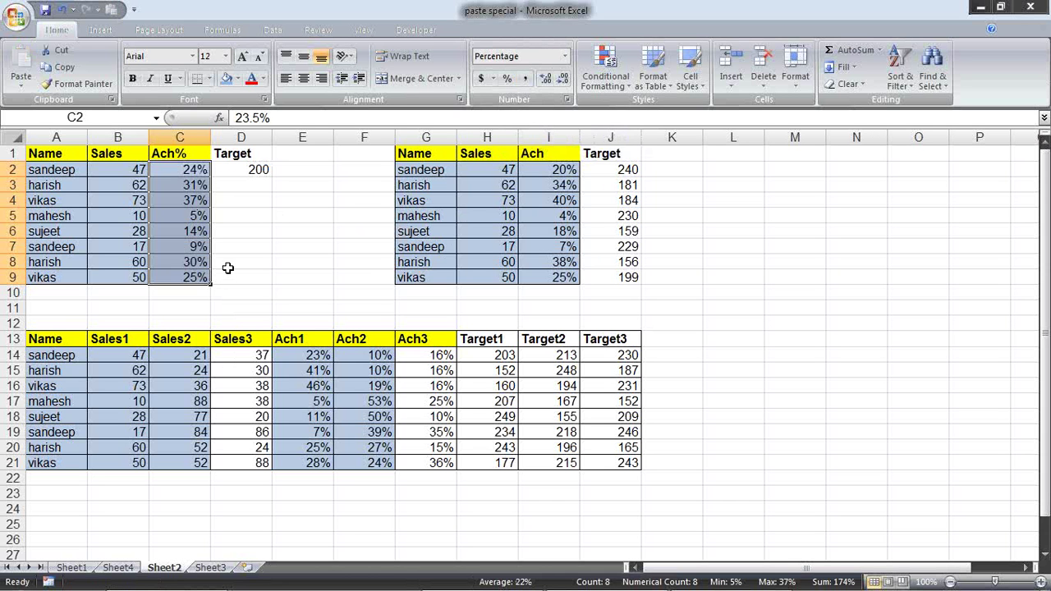
pyautogui.moveTo(564, 169); pyautogui.dragTo(564, 279)
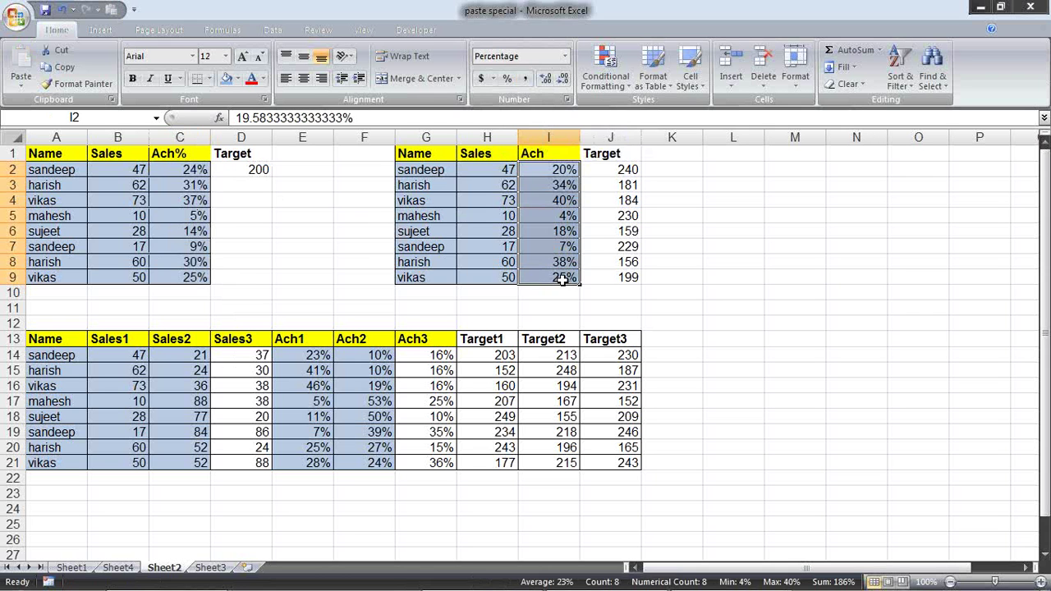
pyautogui.click(189, 175)
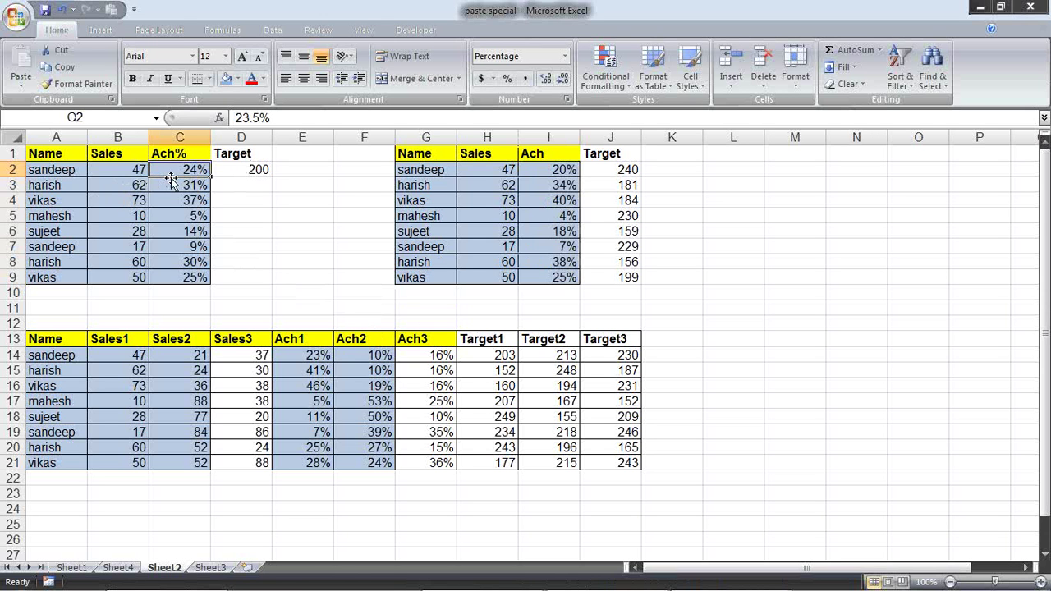
pyautogui.click(242, 169)
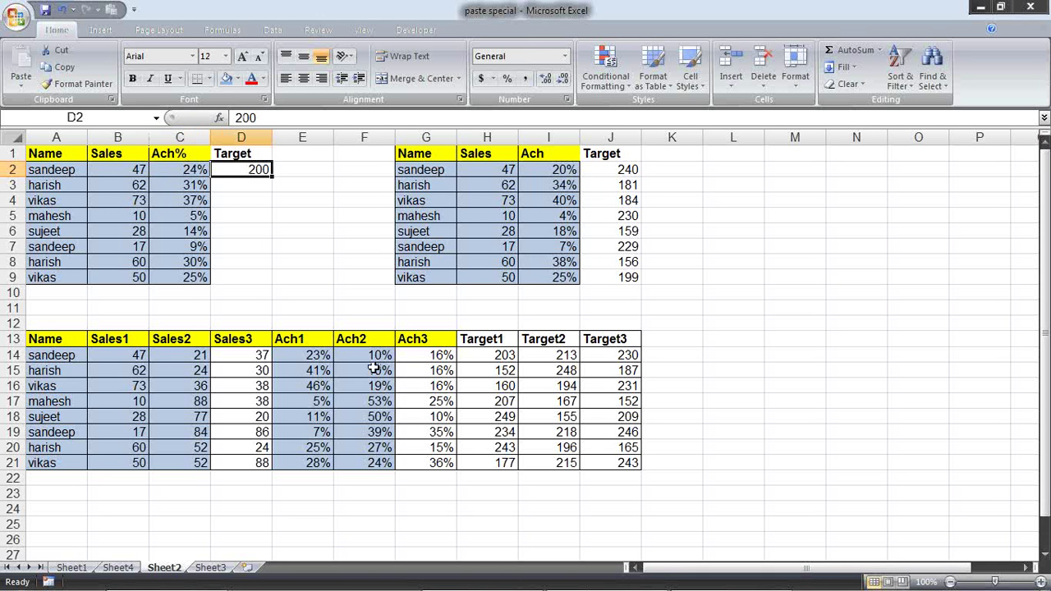
pyautogui.moveTo(575, 169); pyautogui.dragTo(571, 280)
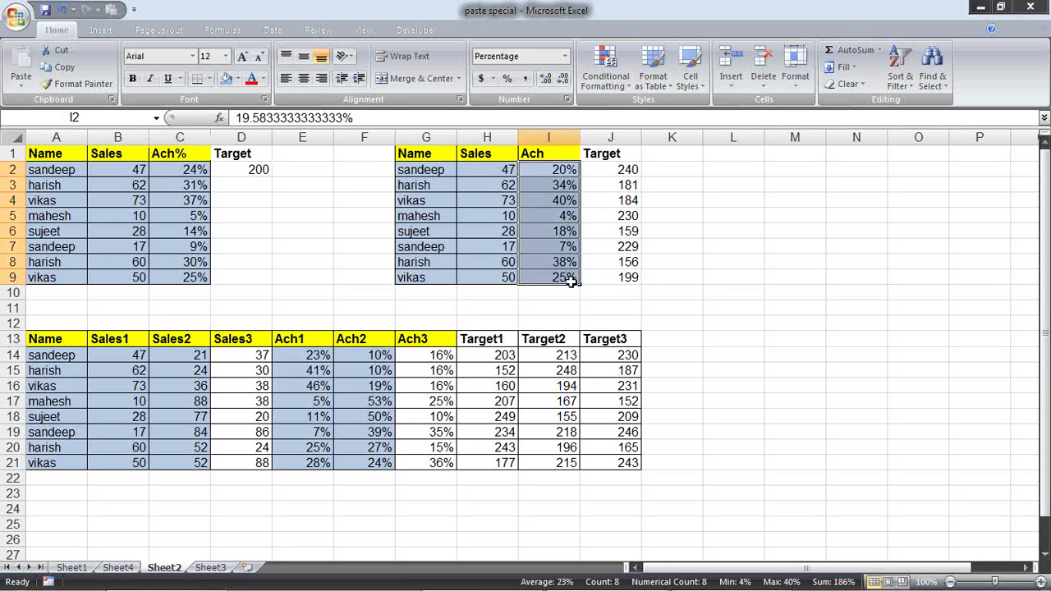
pyautogui.press('Delete')
# Review the Target values in column J against the Sales values in column H.
pyautogui.click(676, 183)
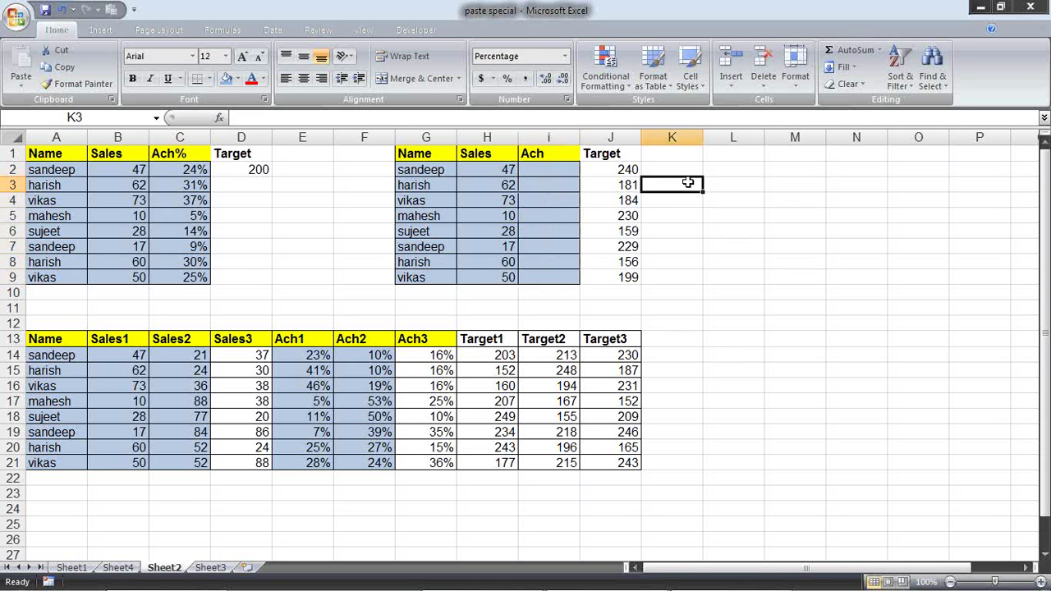
pyautogui.click(634, 172)
pyautogui.click(628, 189)
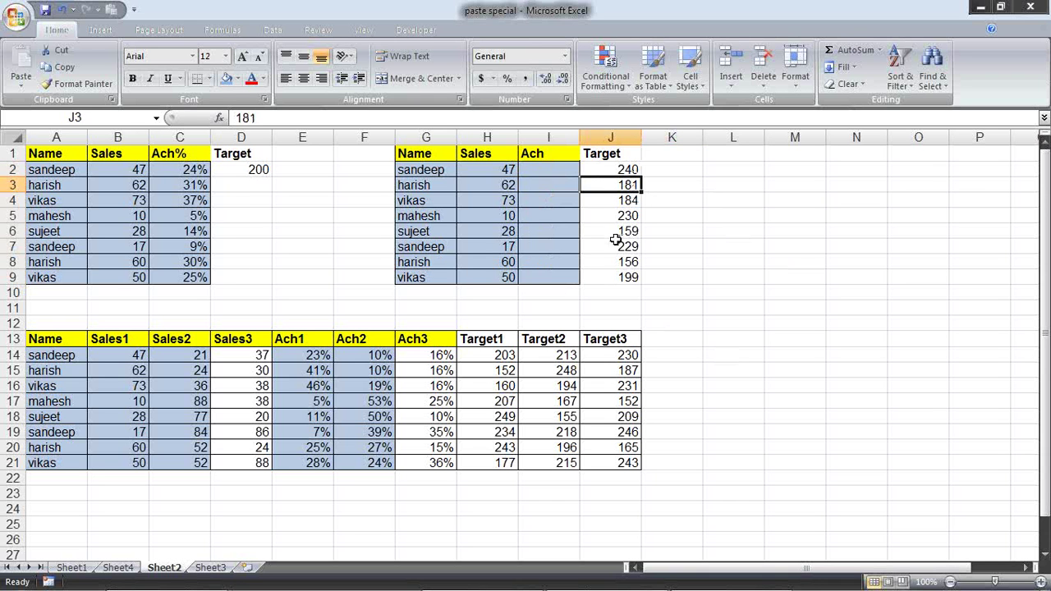
pyautogui.click(616, 243)
pyautogui.click(616, 276)
pyautogui.click(596, 232)
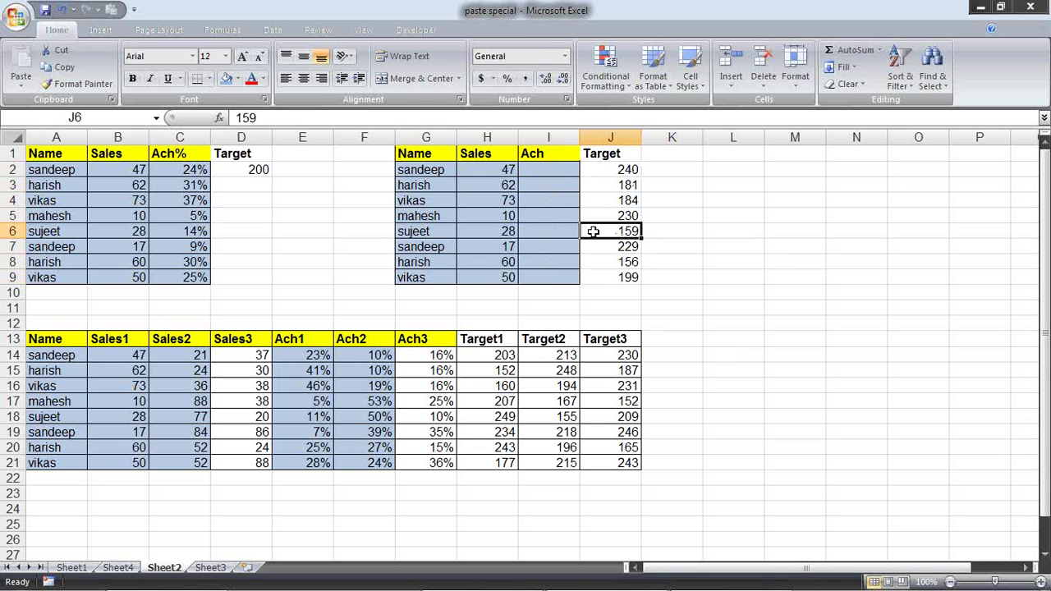
pyautogui.click(588, 197)
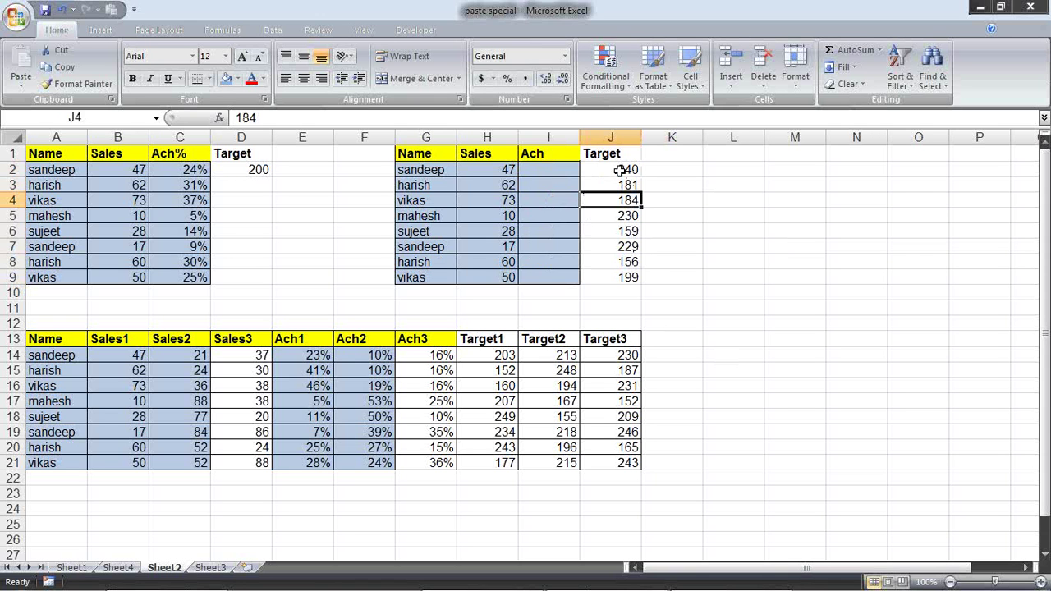
pyautogui.click(477, 173)
pyautogui.click(588, 172)
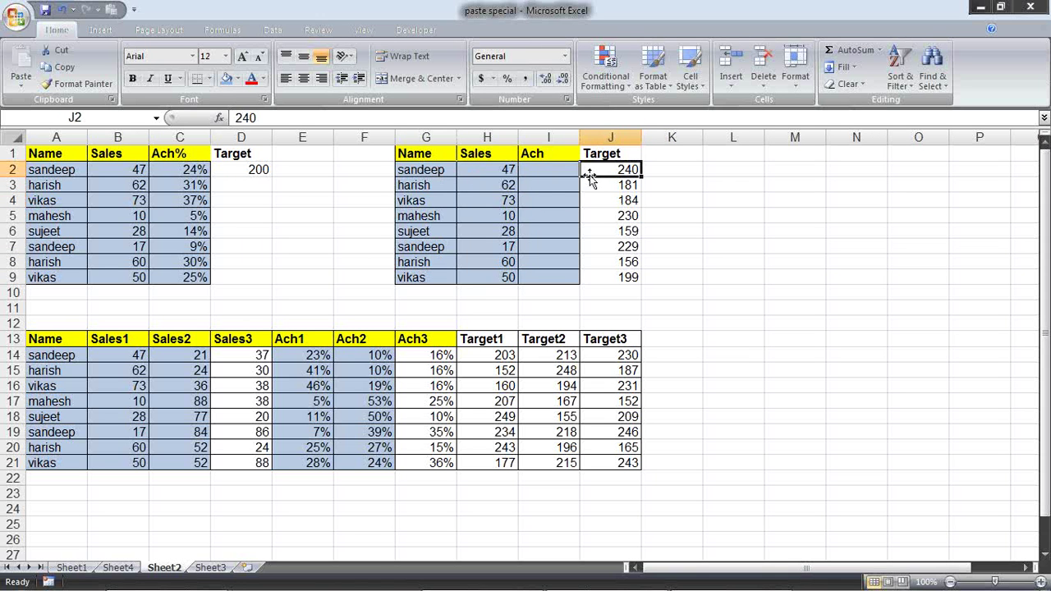
pyautogui.click(509, 188)
pyautogui.click(611, 196)
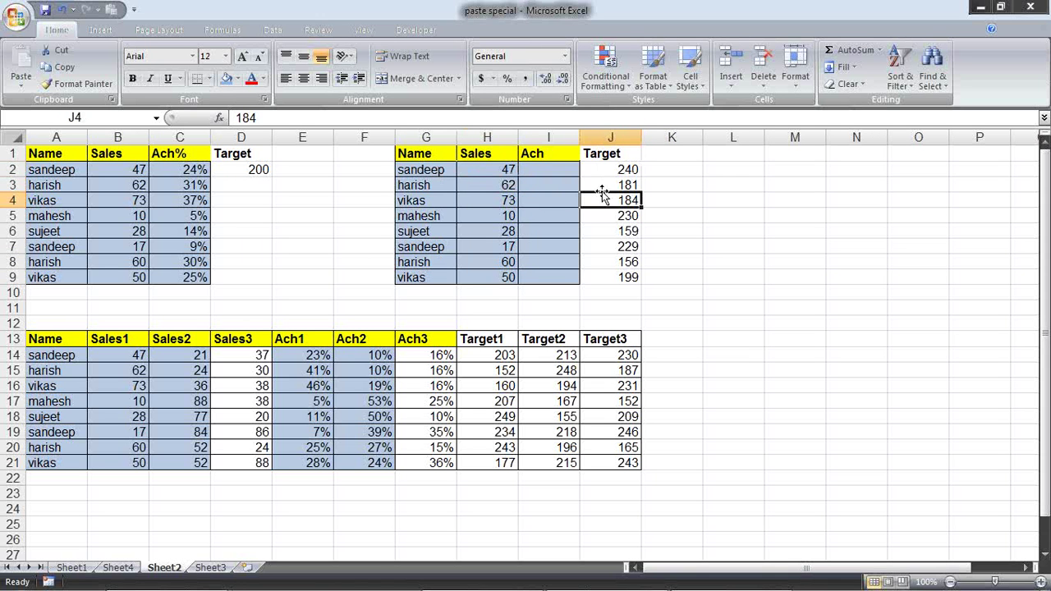
# Copy the Sales values H2:H9 into the Ach cells I2:I9.
pyautogui.moveTo(509, 170); pyautogui.dragTo(510, 278)
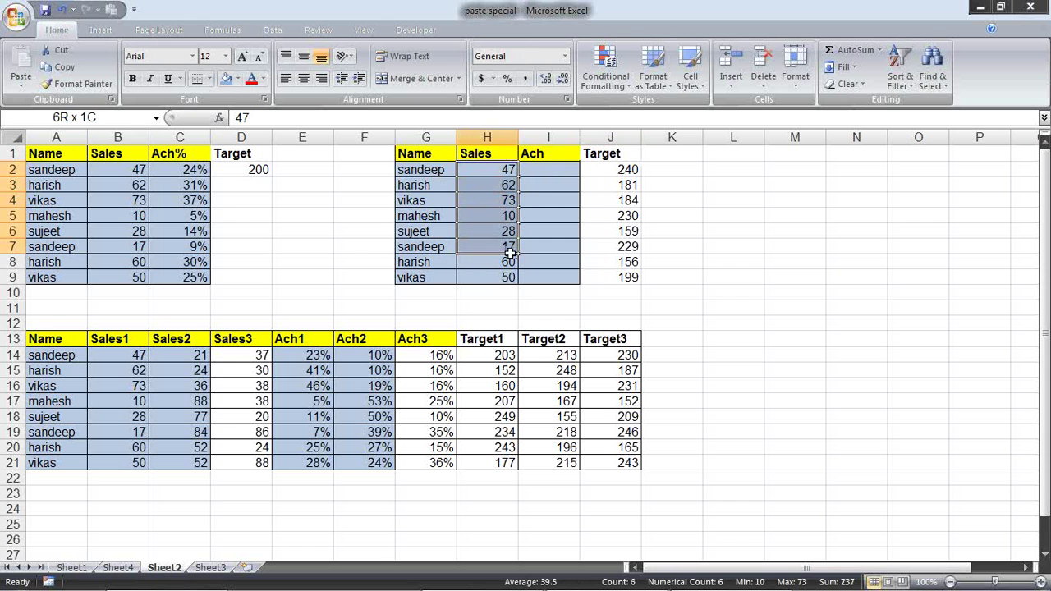
pyautogui.hotkey('ctrl', 'c')
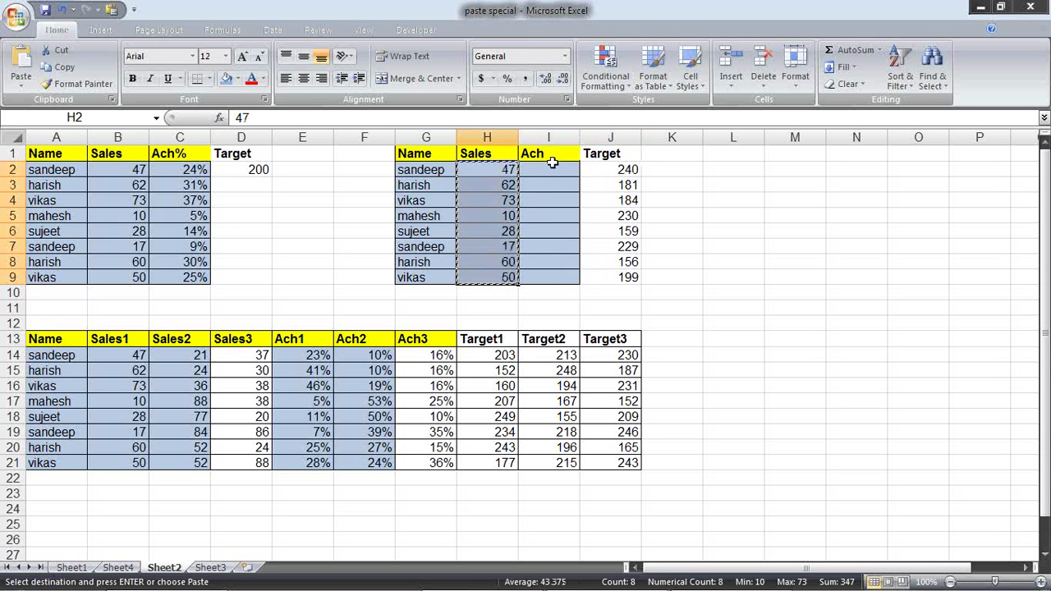
pyautogui.moveTo(551, 169); pyautogui.dragTo(559, 277)
pyautogui.hotkey('ctrl', 'v')
pyautogui.press('Escape')
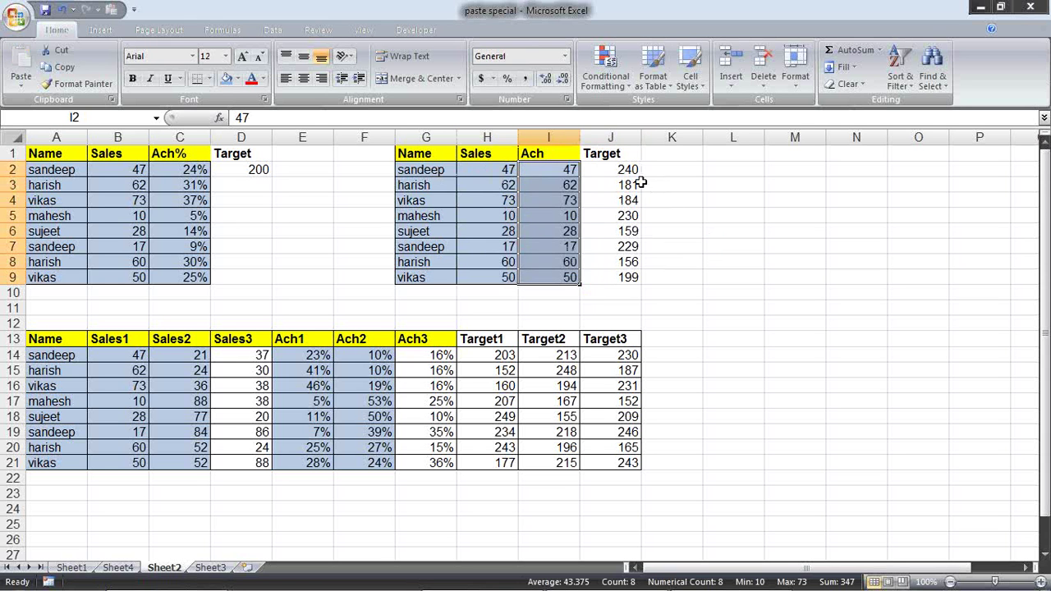
# Divide I2:I9 by the Targets J2:J9 with Paste Special Divide and show as percentages.
pyautogui.moveTo(624, 169); pyautogui.dragTo(630, 277)
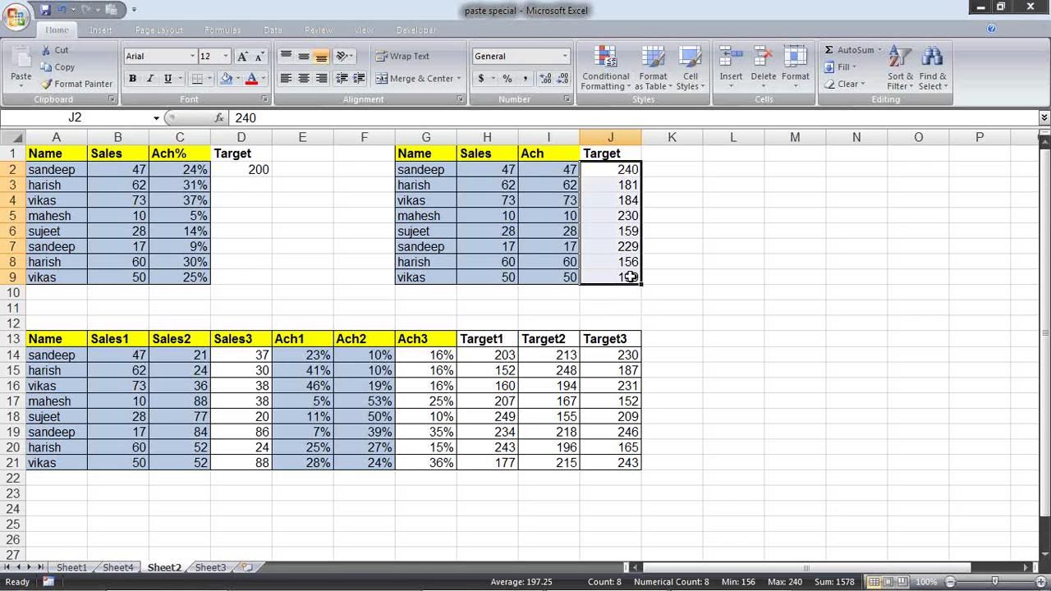
pyautogui.hotkey('ctrl', 'c')
pyautogui.moveTo(558, 169); pyautogui.dragTo(558, 277)
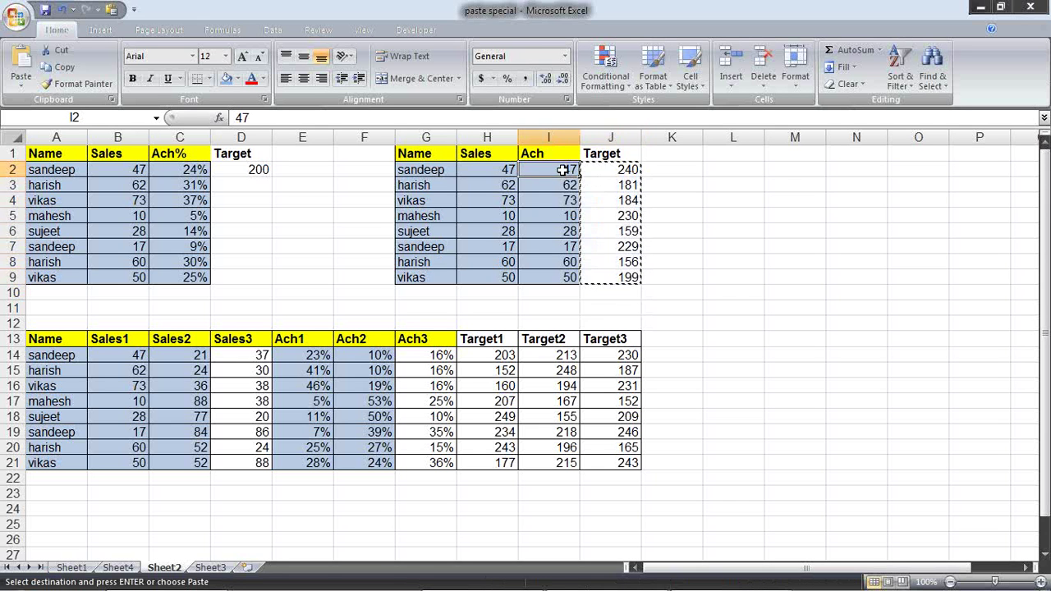
pyautogui.rightClick(560, 178)
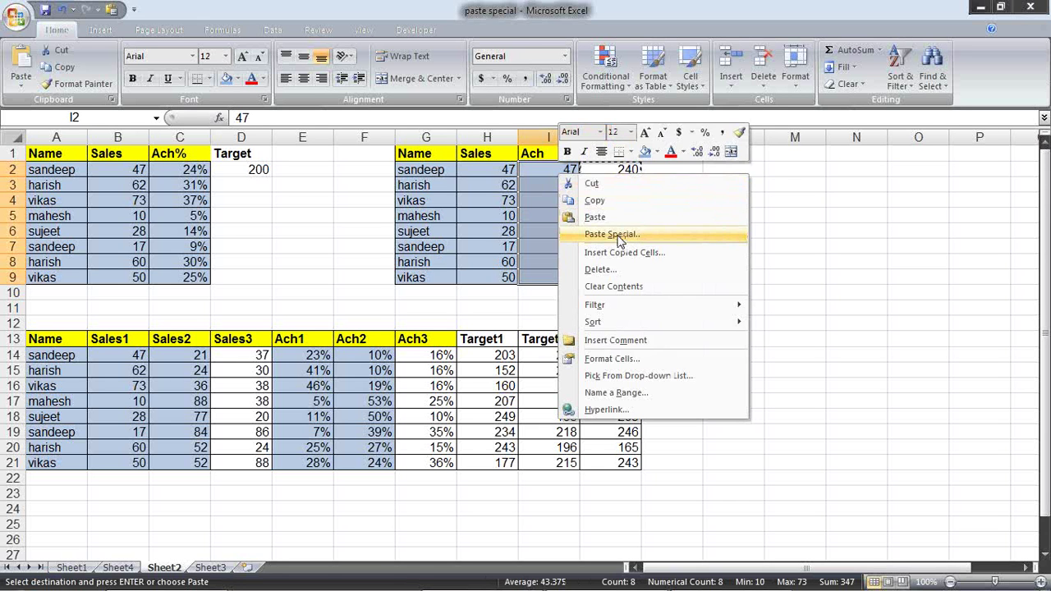
pyautogui.click(616, 235)
pyautogui.click(690, 270)
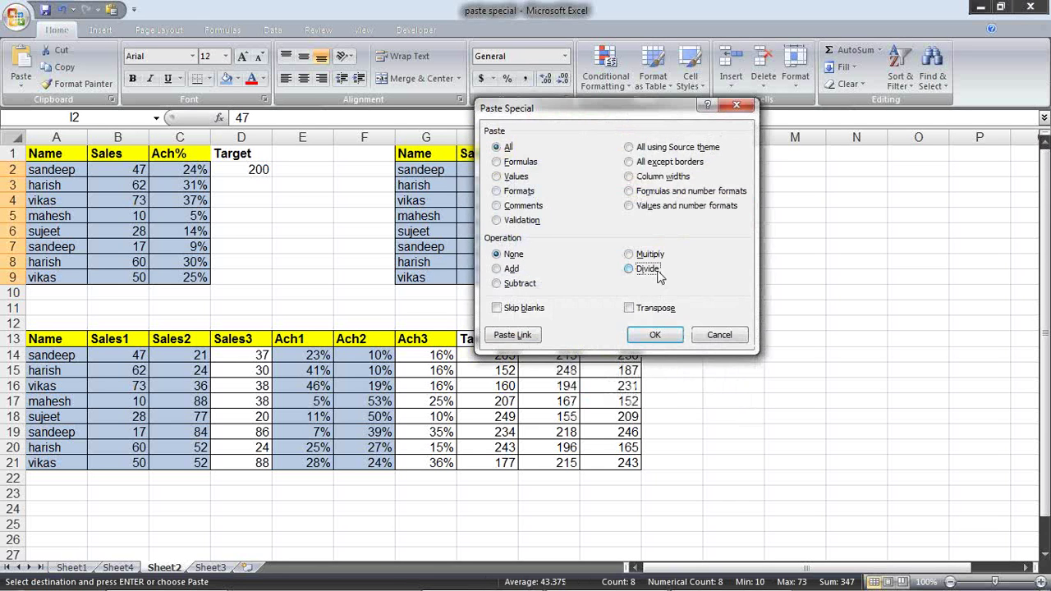
pyautogui.click(664, 333)
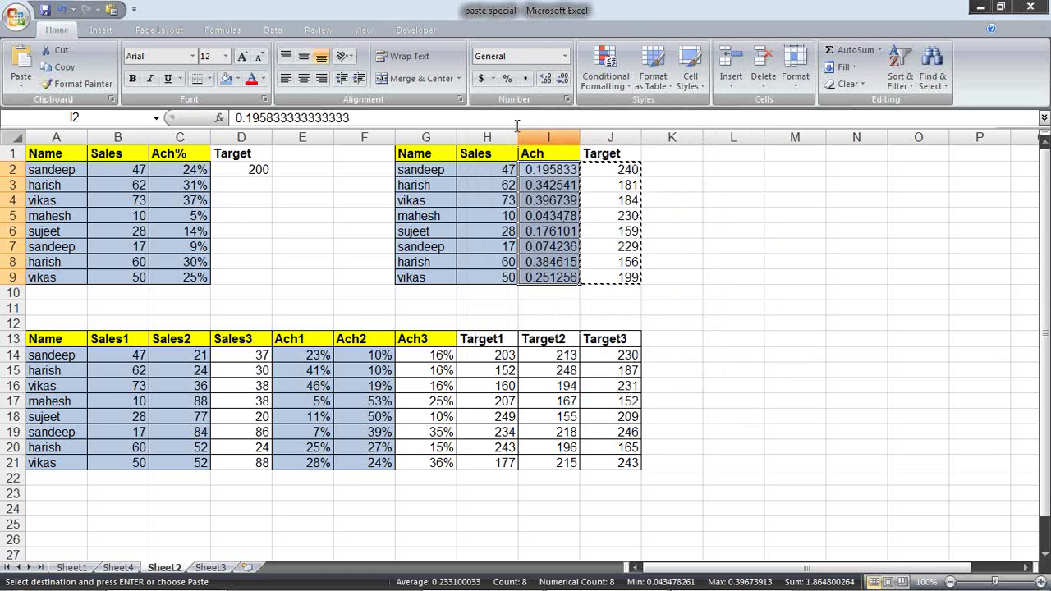
pyautogui.click(506, 78)
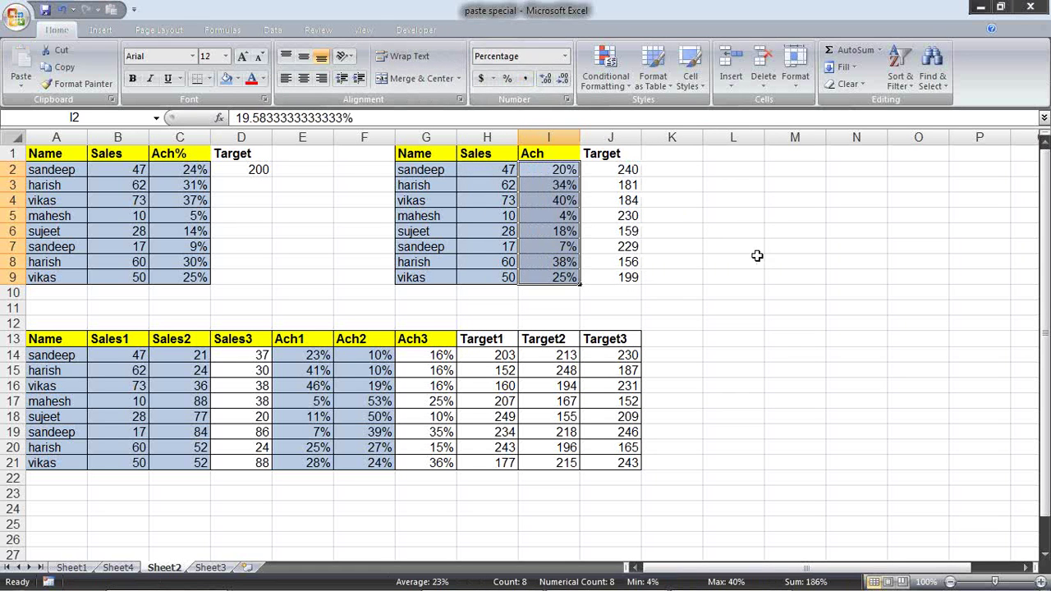
pyautogui.click(711, 224)
pyautogui.click(629, 216)
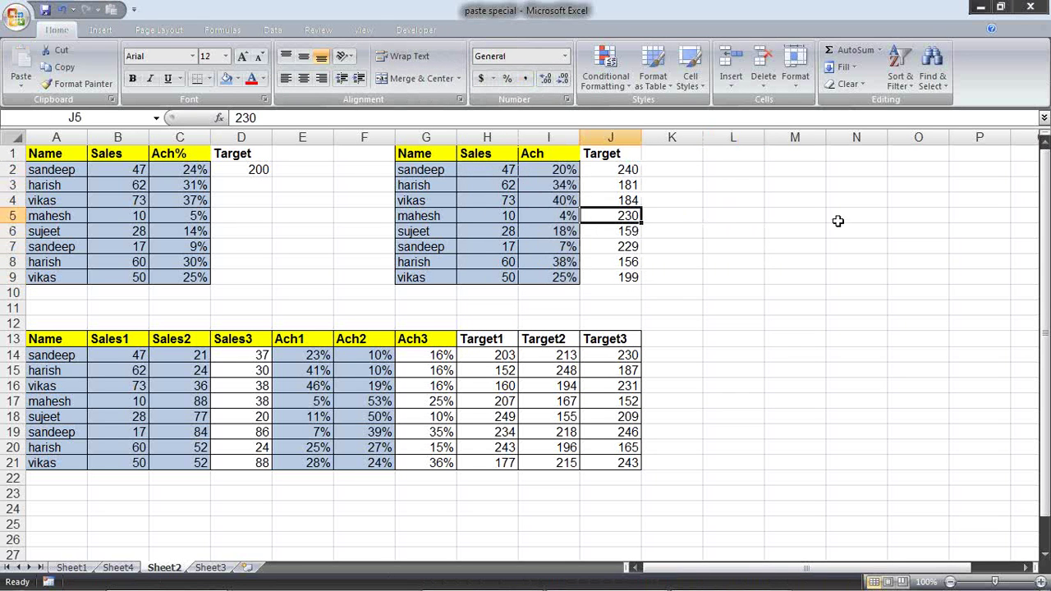
# Review the lower table's Sales and Ach headers, then clear the Ach1–Ach3 values E14:G21.
pyautogui.moveTo(628, 170); pyautogui.dragTo(626, 275)
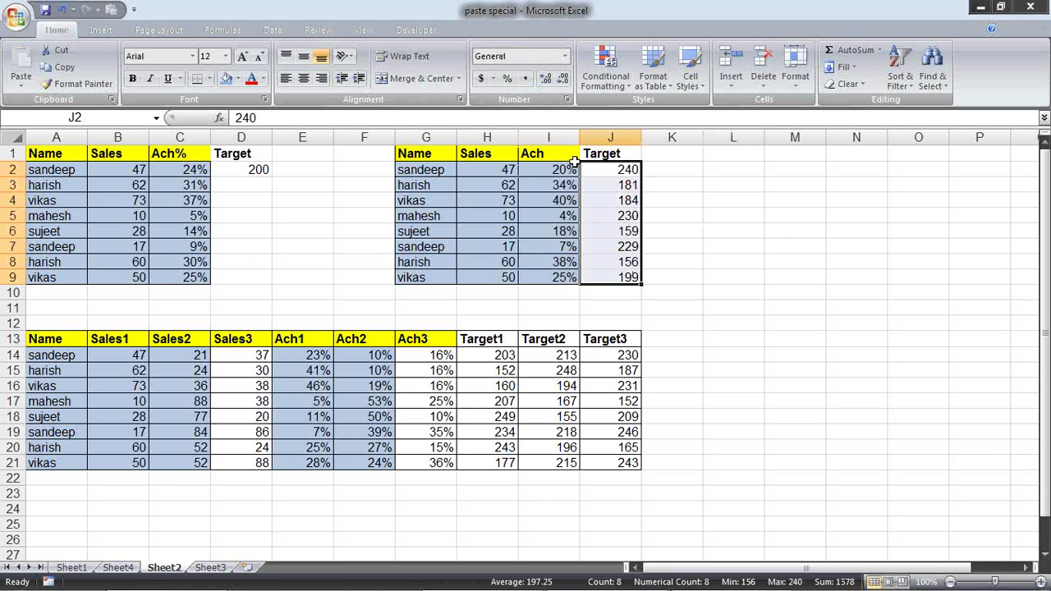
pyautogui.moveTo(566, 169); pyautogui.dragTo(565, 280)
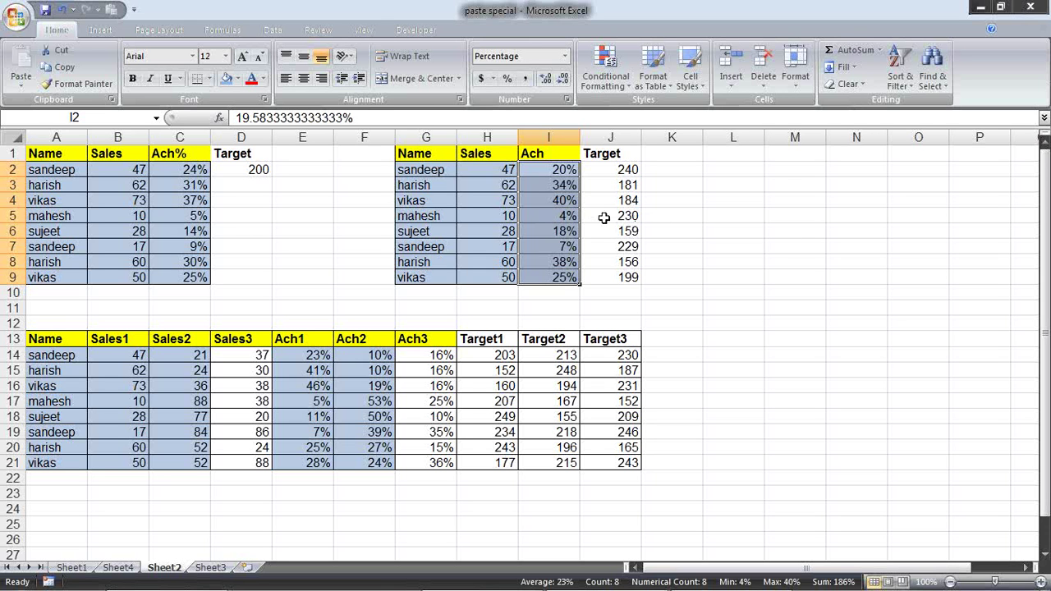
pyautogui.click(680, 230)
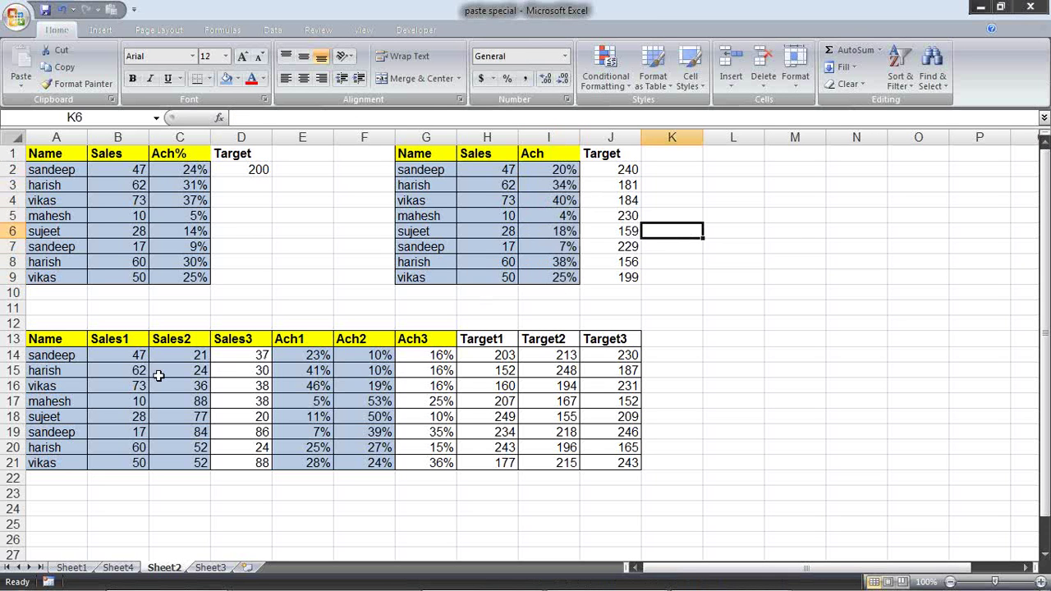
pyautogui.moveTo(122, 340); pyautogui.dragTo(245, 345)
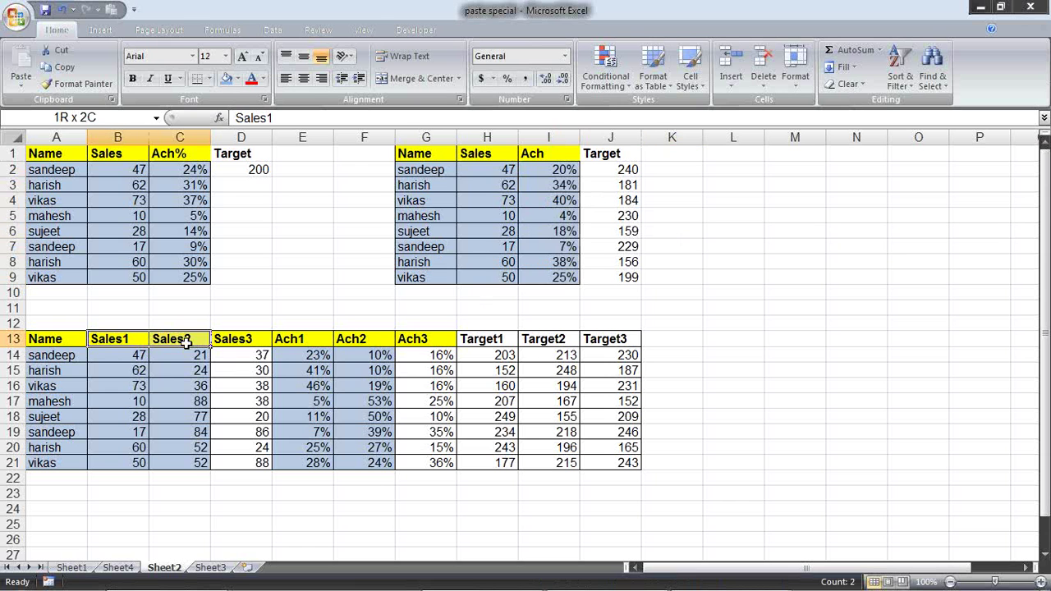
pyautogui.moveTo(318, 343); pyautogui.dragTo(439, 339)
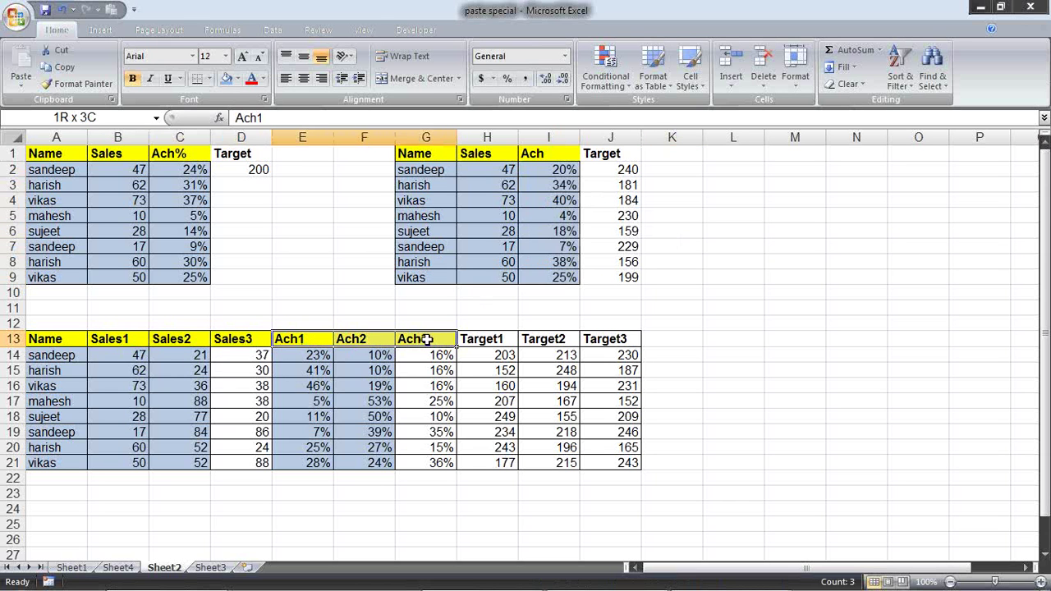
pyautogui.moveTo(304, 356); pyautogui.dragTo(452, 461)
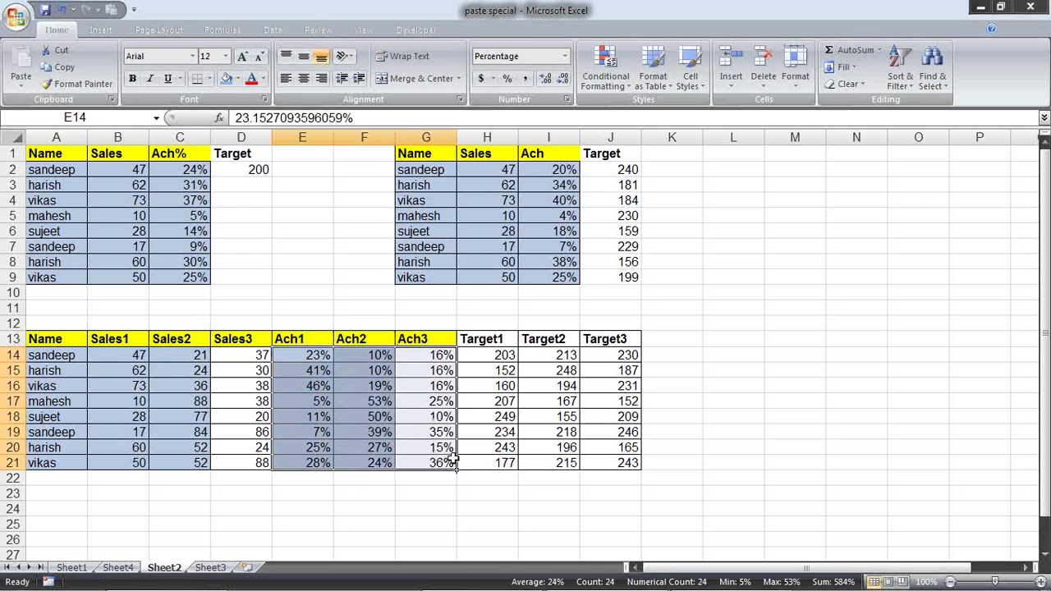
pyautogui.press('Delete')
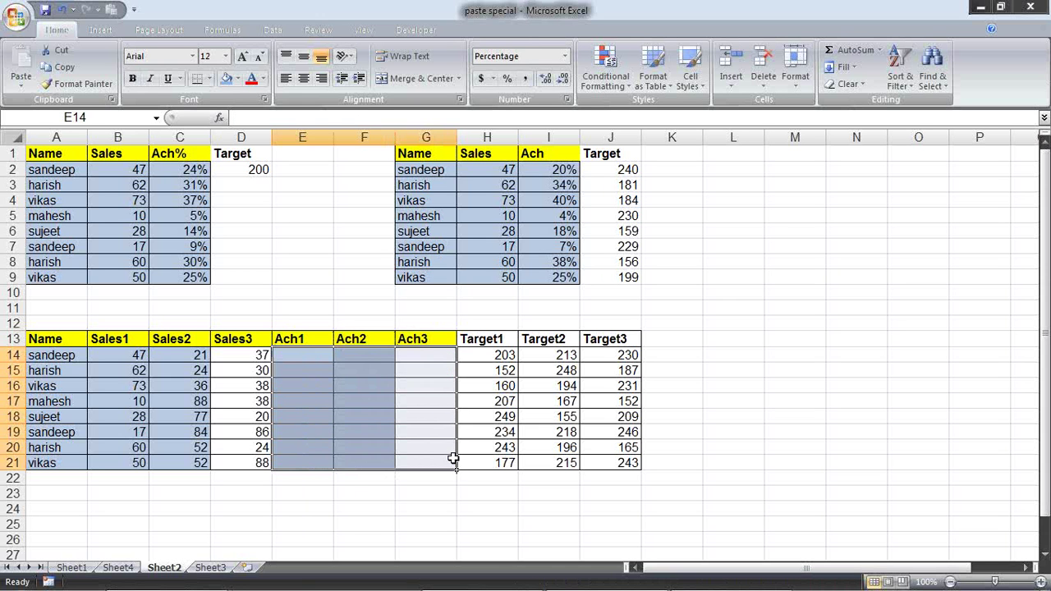
# Copy the Sales1–Sales3 values B14:D21 into the Ach1–Ach3 cells starting at E14.
pyautogui.moveTo(502, 358)
pyautogui.mouseDown()
pyautogui.moveTo(591, 444)
pyautogui.moveTo(581, 473)
pyautogui.moveTo(581, 461)
pyautogui.mouseUp()
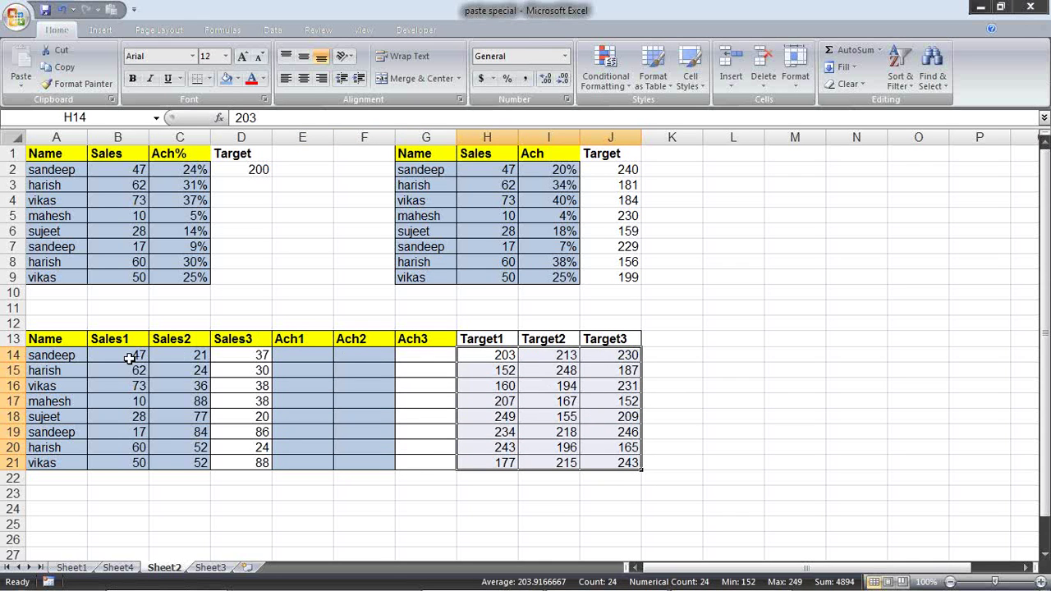
pyautogui.moveTo(128, 354)
pyautogui.mouseDown()
pyautogui.moveTo(230, 477)
pyautogui.moveTo(235, 458)
pyautogui.mouseUp()
pyautogui.hotkey('ctrl', 'c')
pyautogui.click(294, 362)
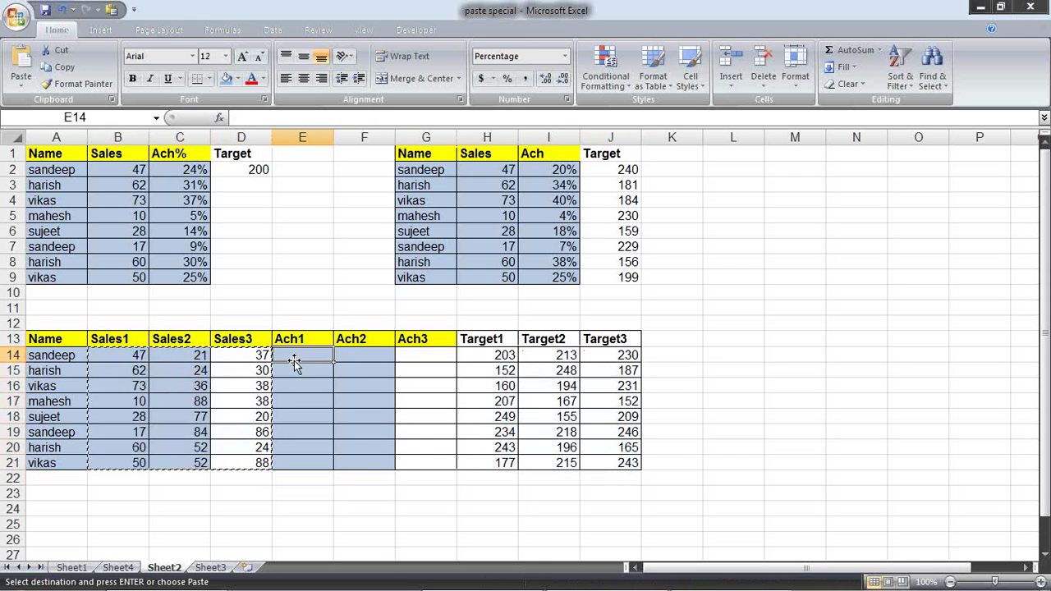
pyautogui.hotkey('ctrl', 'v')
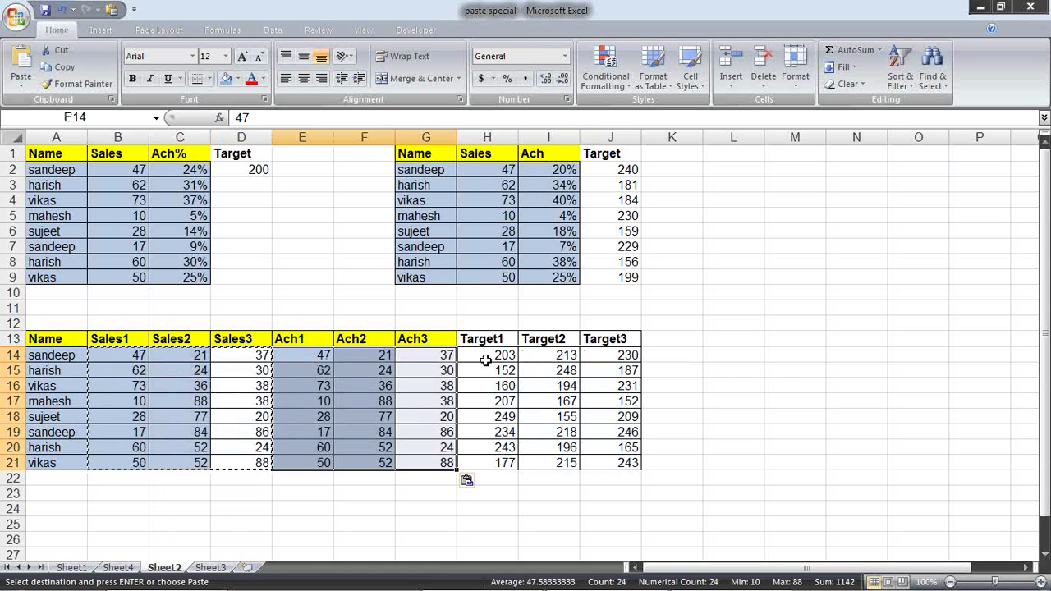
# Divide E14:G21 by the Target1–Target3 values H14:J21 using Paste Special Divide.
pyautogui.moveTo(481, 359); pyautogui.dragTo(485, 371)
pyautogui.moveTo(631, 394); pyautogui.dragTo(635, 417)
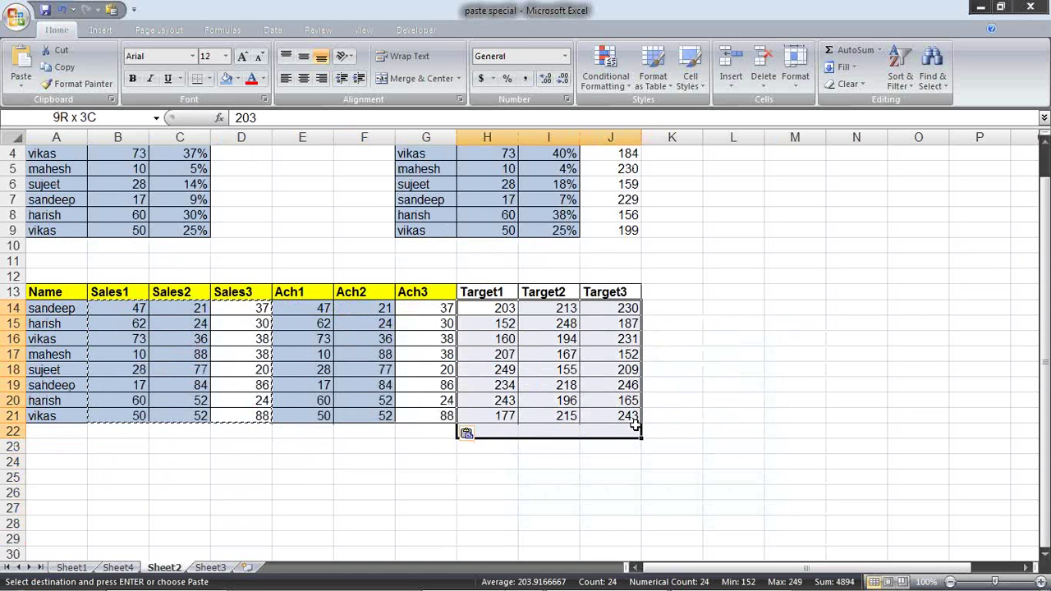
pyautogui.hotkey('ctrl', 'c')
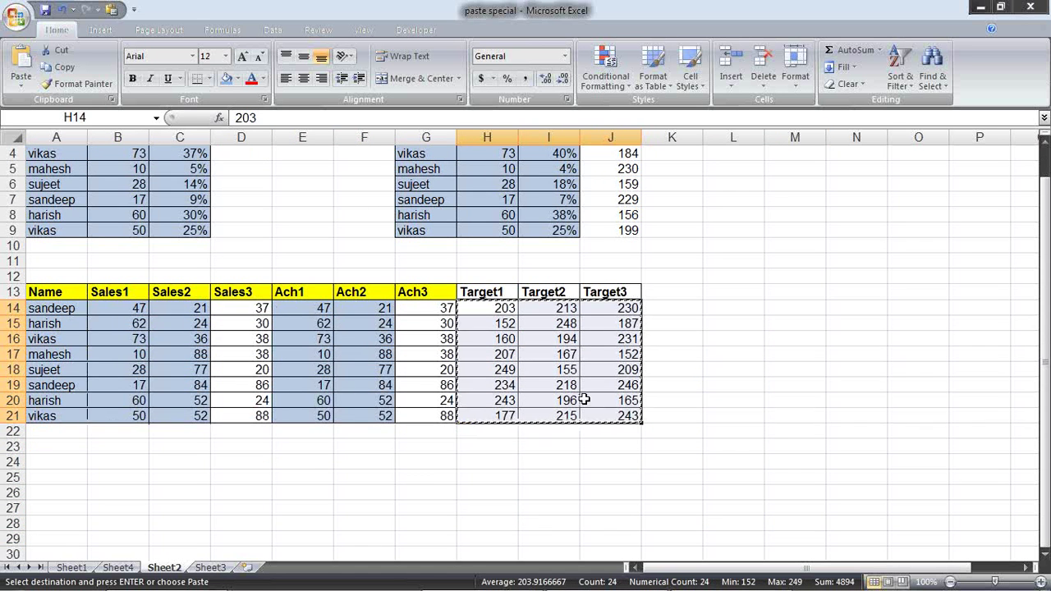
pyautogui.moveTo(313, 305)
pyautogui.mouseDown()
pyautogui.moveTo(383, 339)
pyautogui.moveTo(457, 397)
pyautogui.mouseUp()
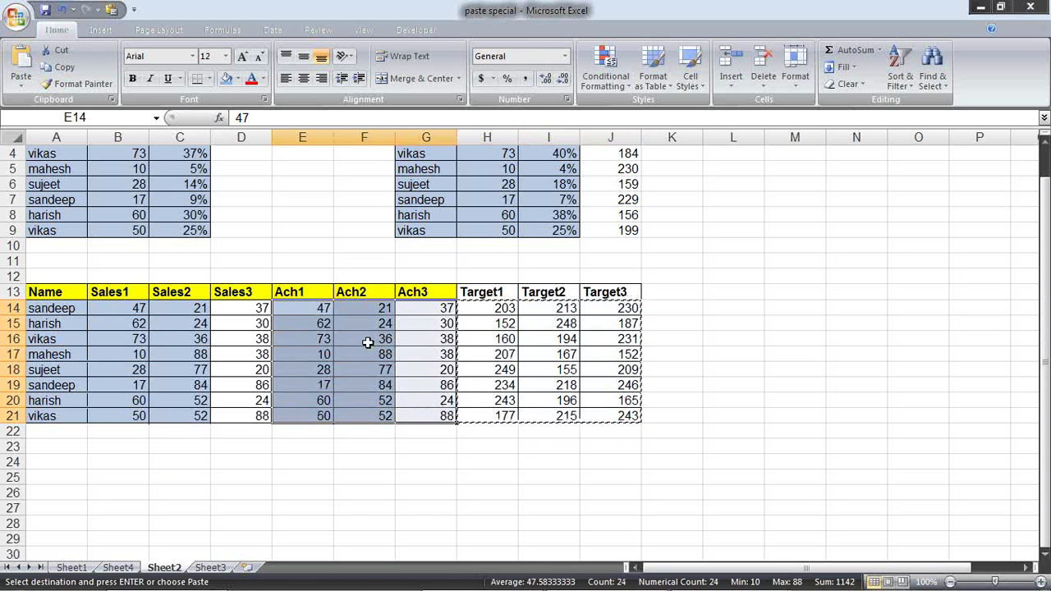
pyautogui.rightClick(340, 315)
pyautogui.click(404, 368)
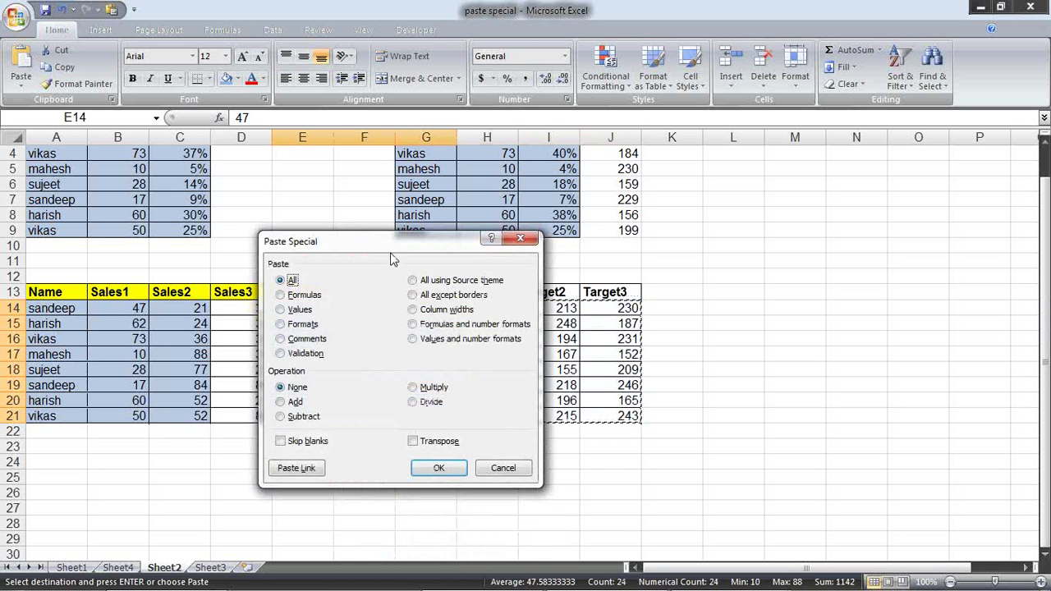
pyautogui.moveTo(394, 245); pyautogui.dragTo(755, 180)
pyautogui.click(784, 340)
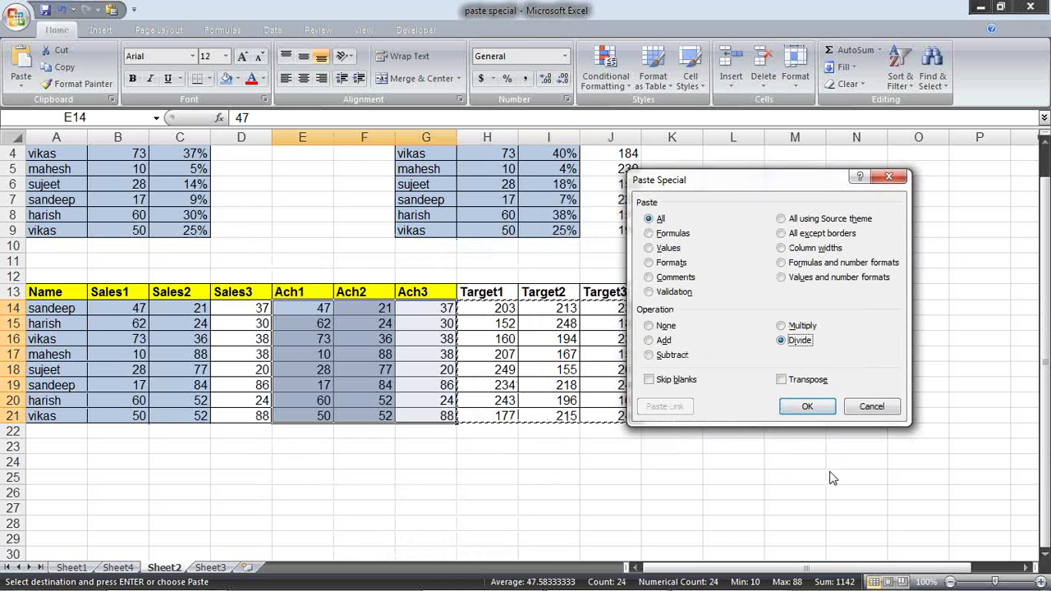
pyautogui.click(807, 406)
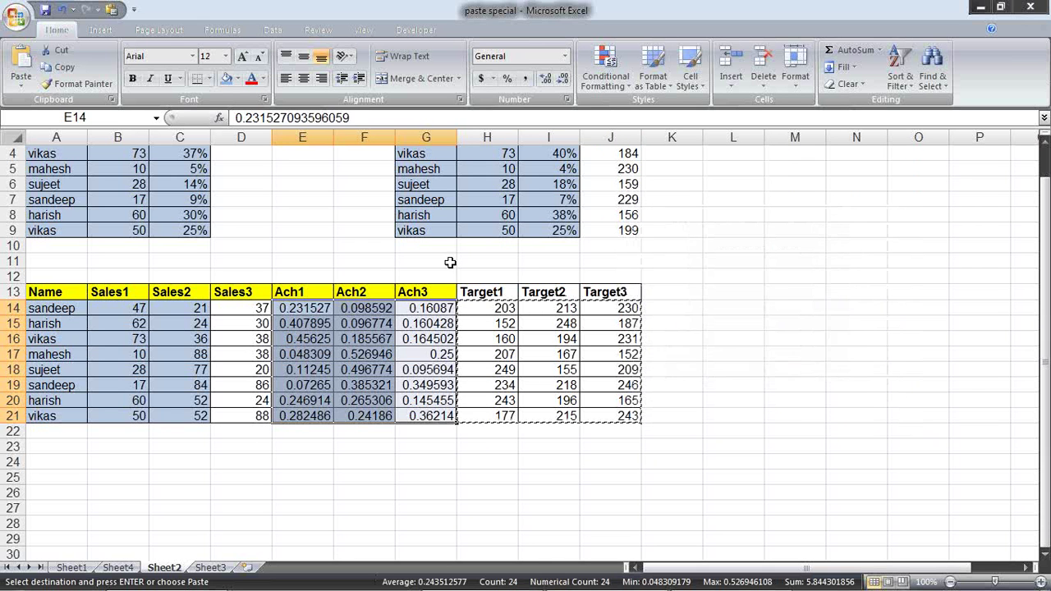
# Show the Ach1–Ach3 results as percentages like 23%, 10%, 16%.
pyautogui.click(507, 78)
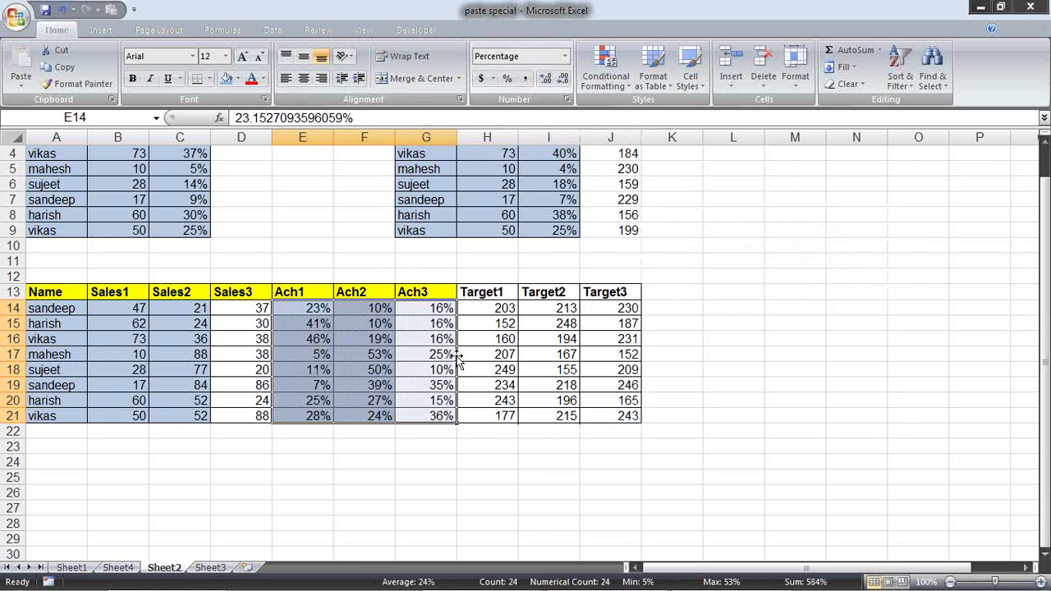
pyautogui.click(384, 352)
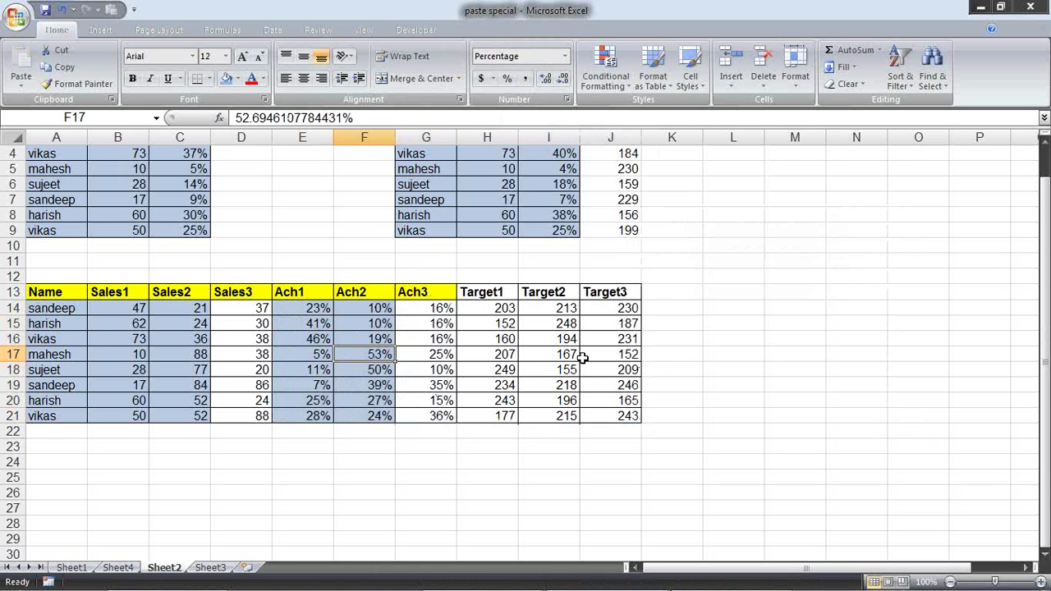
pyautogui.scroll(1, 699, 413)
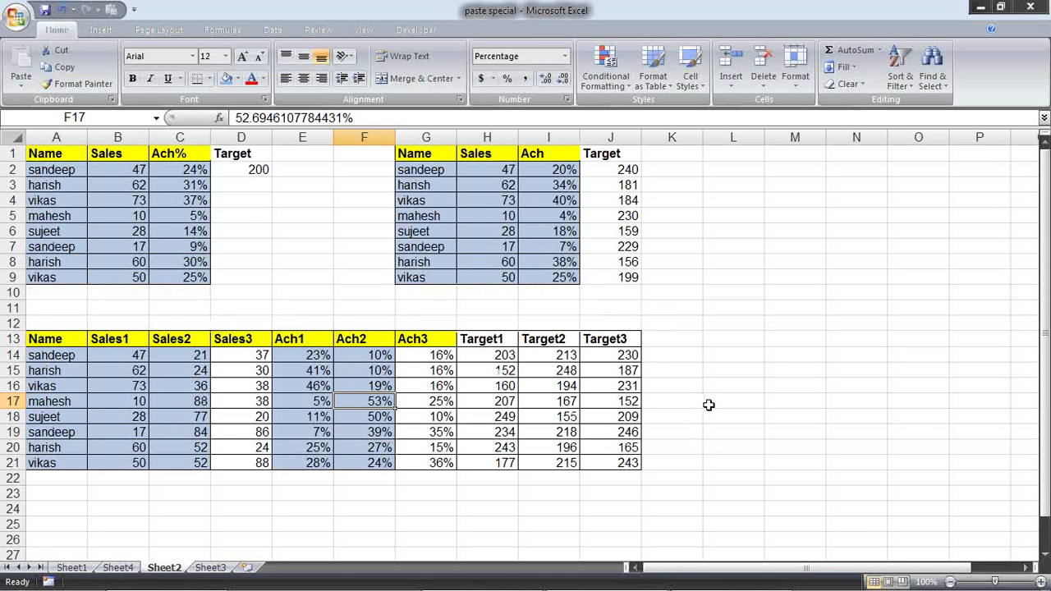
pyautogui.click(693, 495)
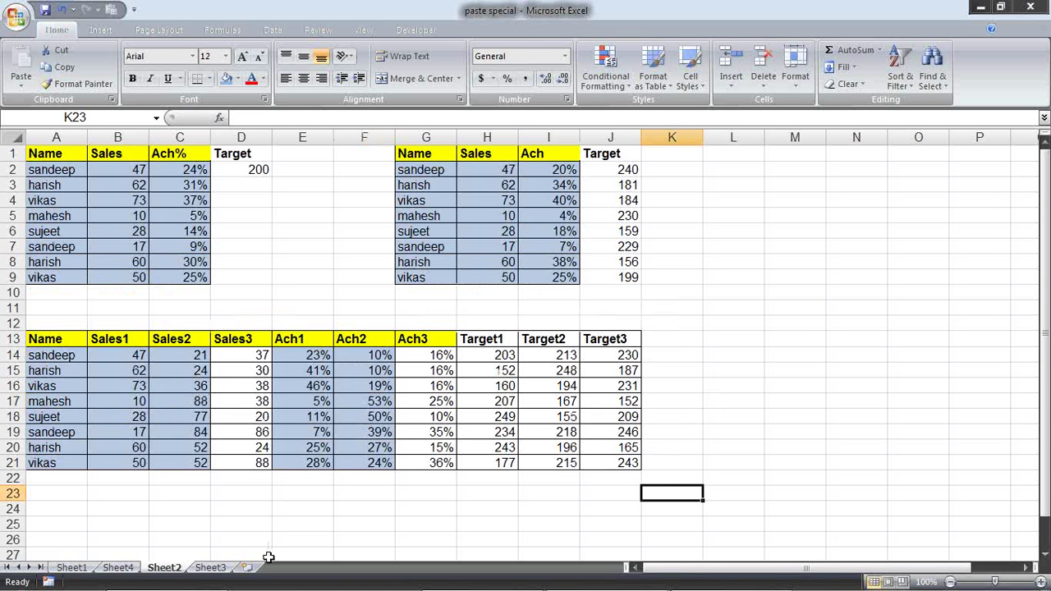
pyautogui.click(210, 567)
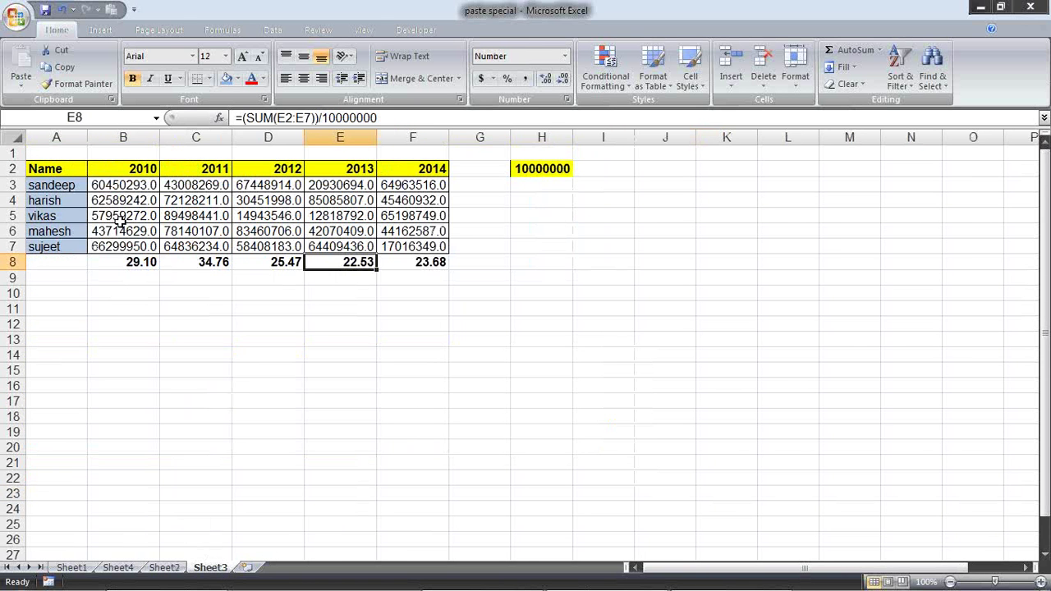
pyautogui.click(136, 199)
pyautogui.click(136, 184)
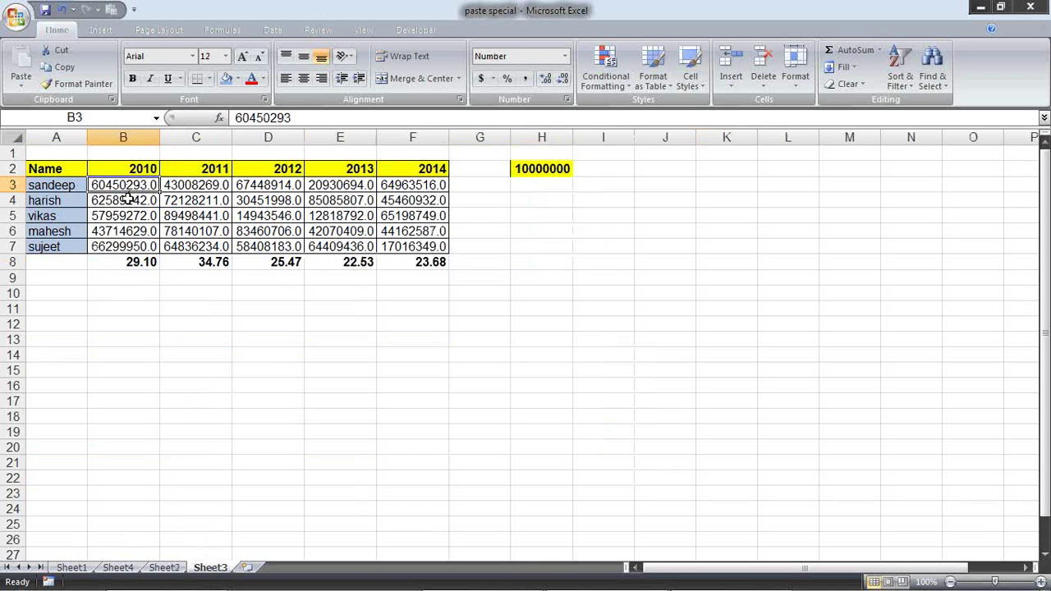
pyautogui.click(125, 201)
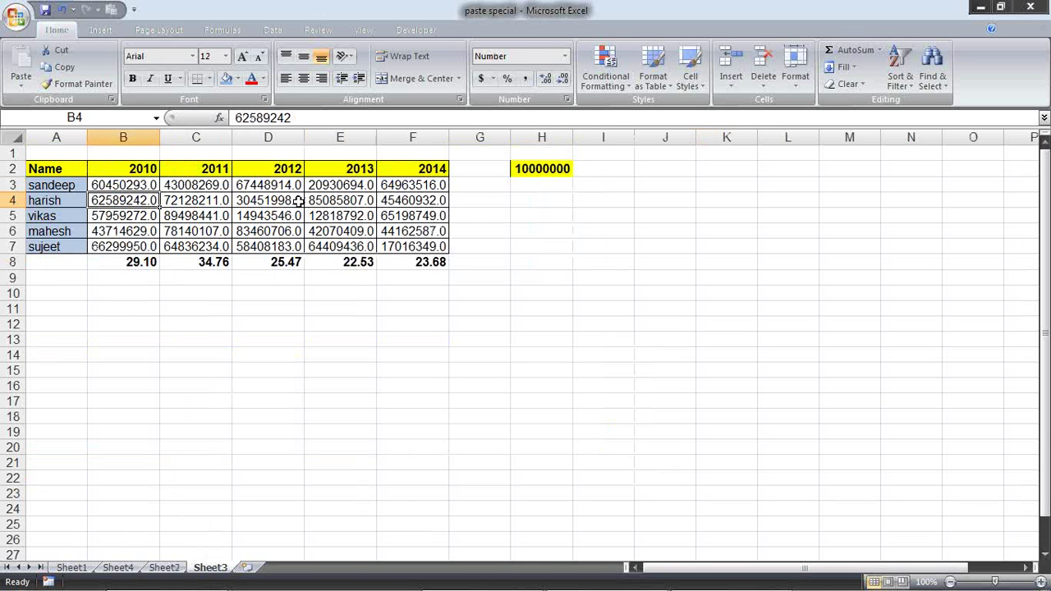
pyautogui.click(123, 182)
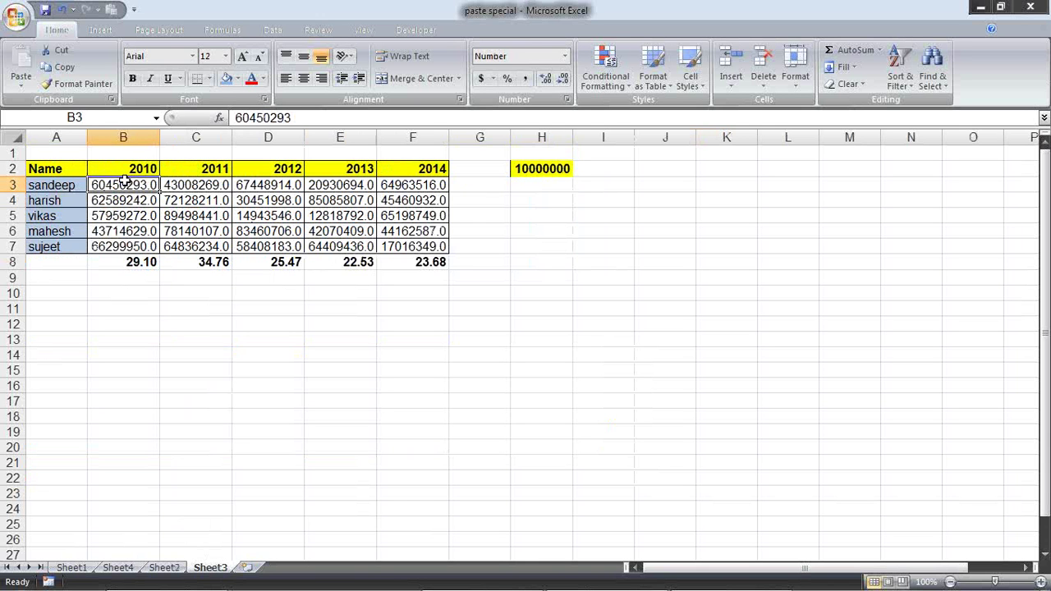
pyautogui.click(136, 164)
pyautogui.click(223, 169)
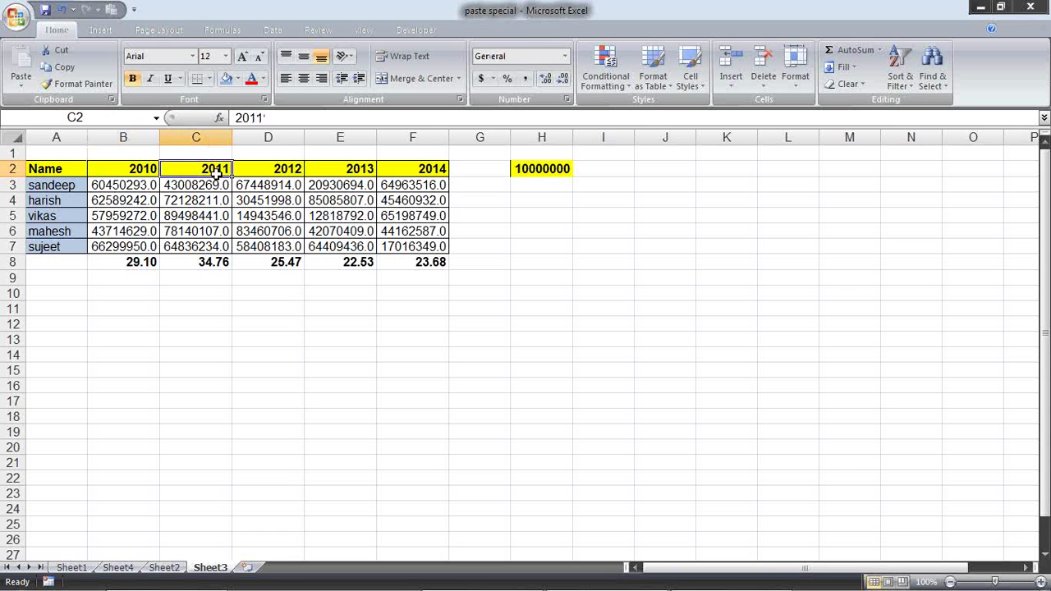
pyautogui.click(273, 167)
pyautogui.moveTo(156, 182); pyautogui.dragTo(144, 237)
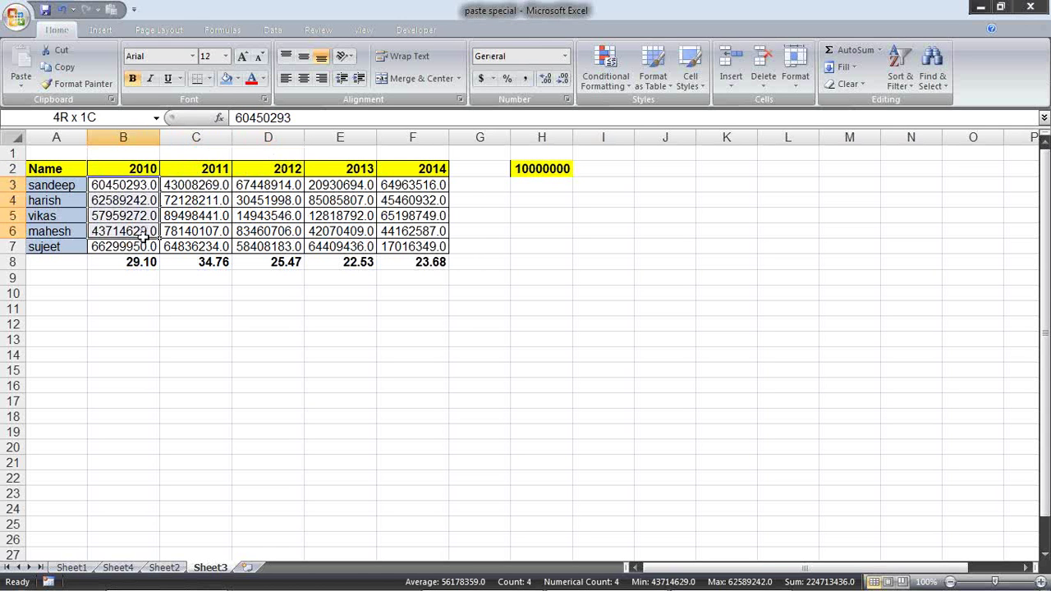
pyautogui.moveTo(192, 186); pyautogui.dragTo(215, 246)
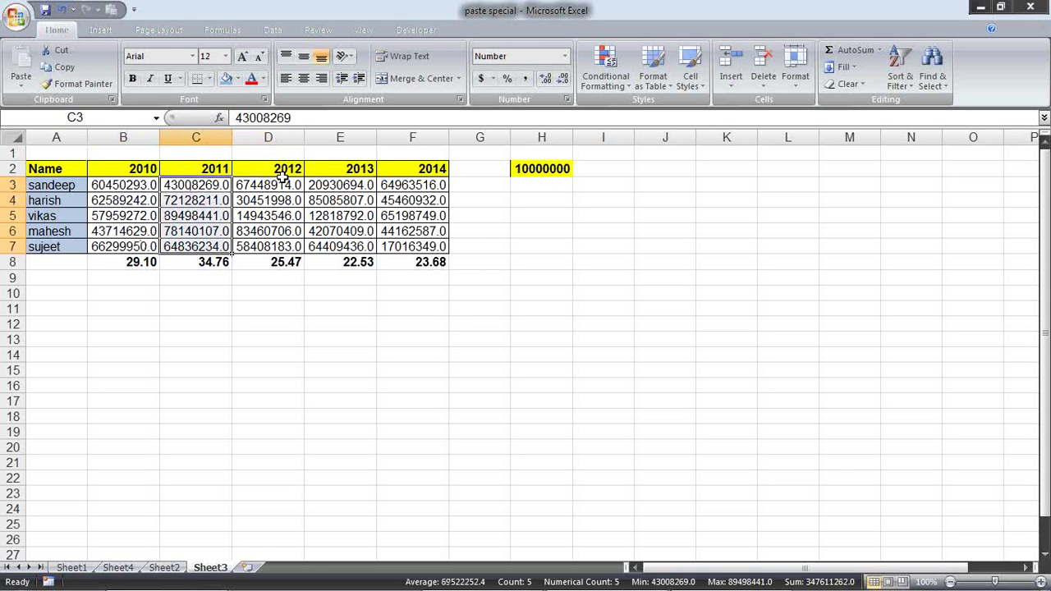
pyautogui.moveTo(284, 181); pyautogui.dragTo(285, 245)
pyautogui.moveTo(341, 187); pyautogui.dragTo(342, 244)
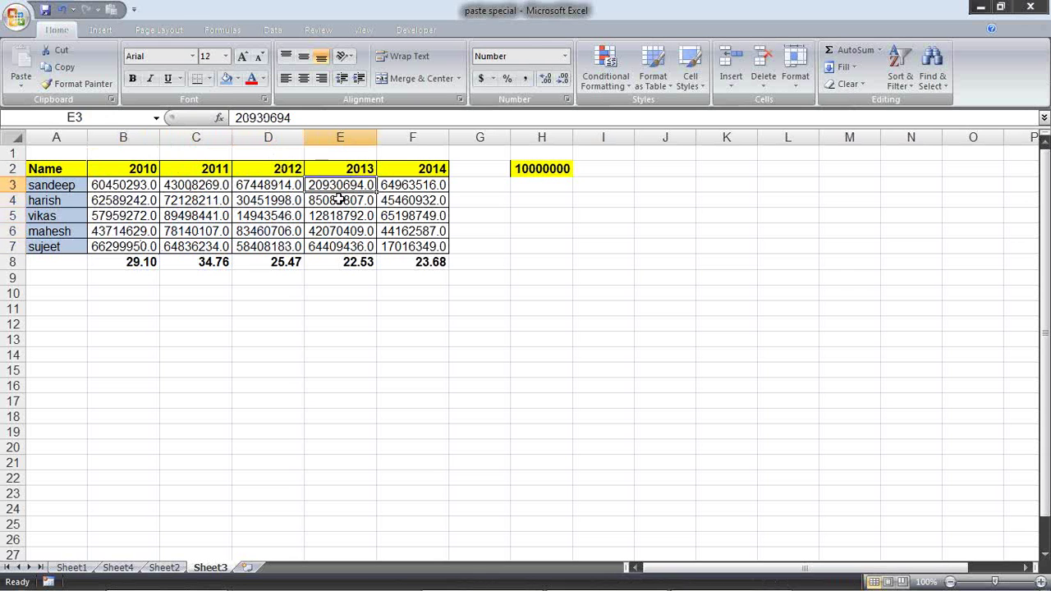
pyautogui.moveTo(427, 183); pyautogui.dragTo(425, 246)
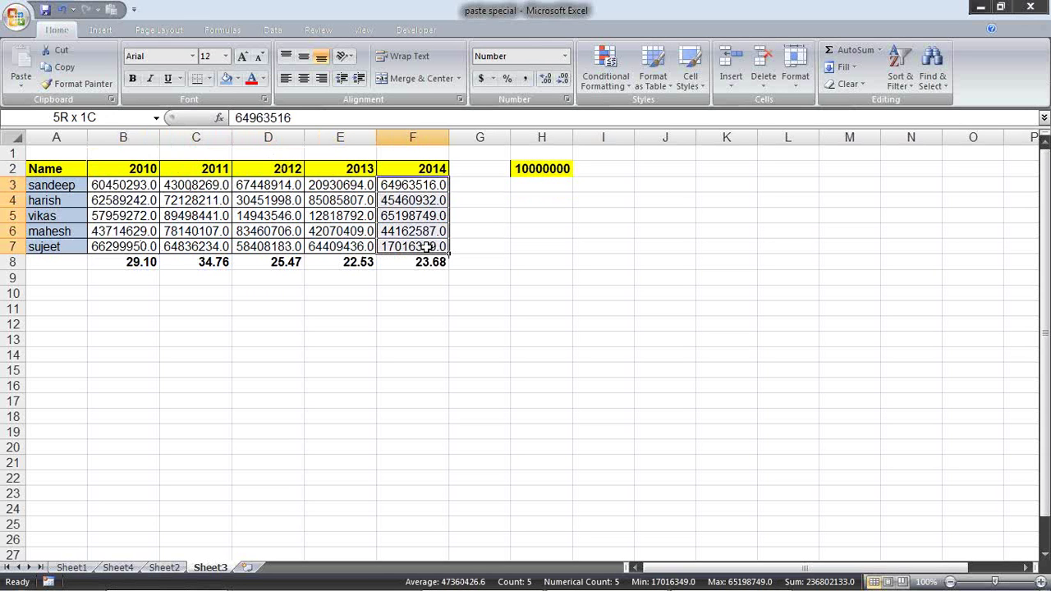
pyautogui.click(143, 263)
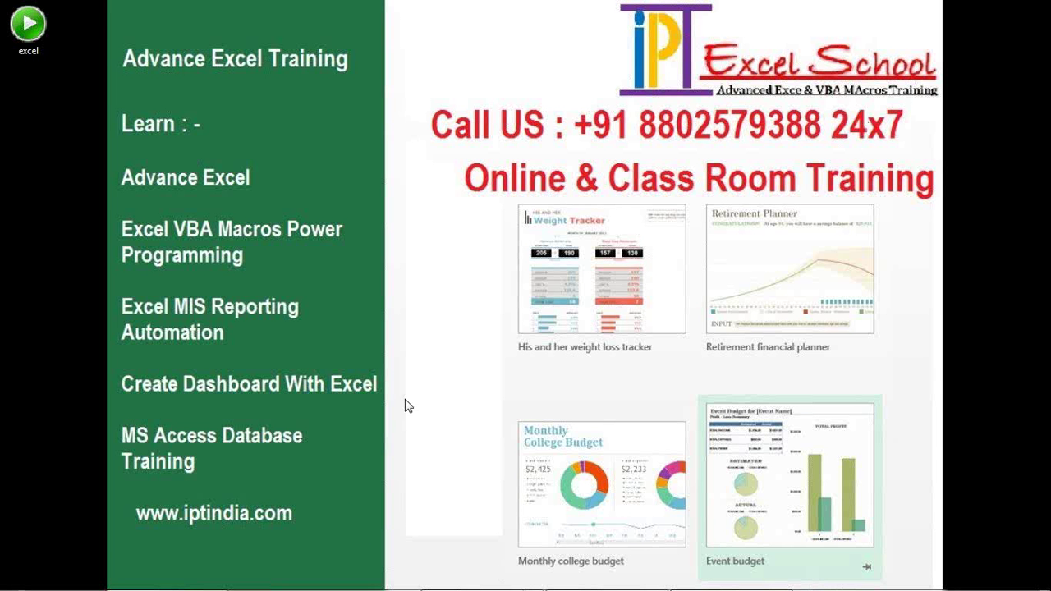
# Switch back to the Excel workbook from the taskbar.
pyautogui.moveTo(345, 556)
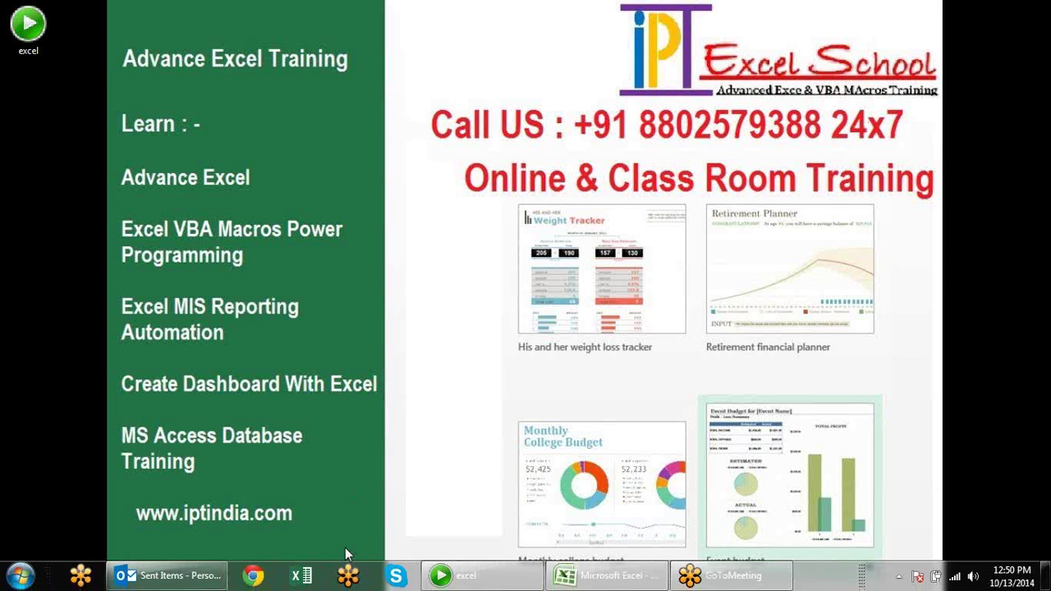
pyautogui.click(603, 576)
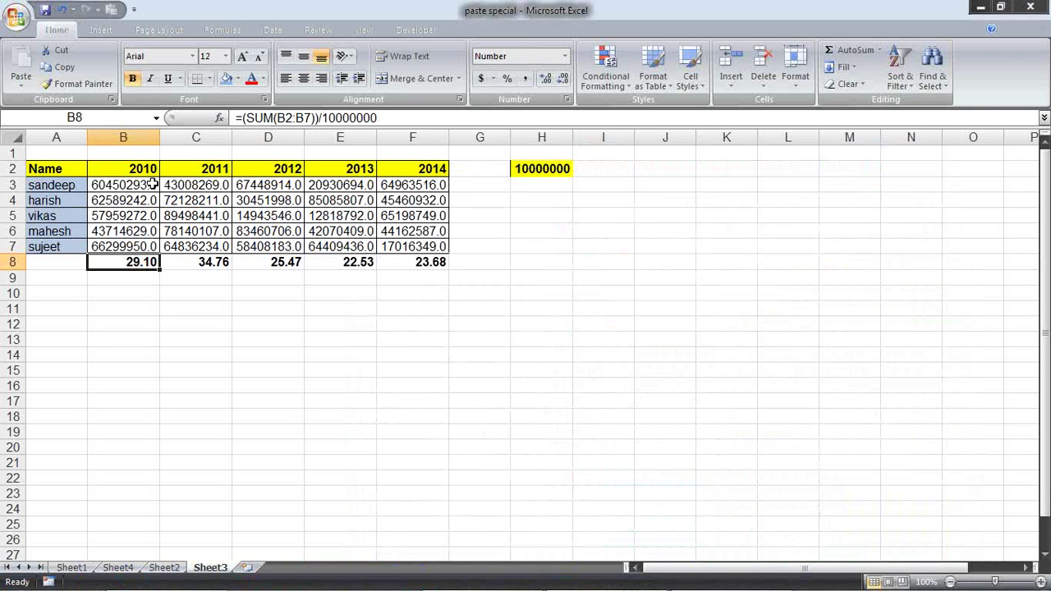
# Add a SUM total of B3:B7 in B8 and fill it across to F8.
pyautogui.hotkey('alt', '=')
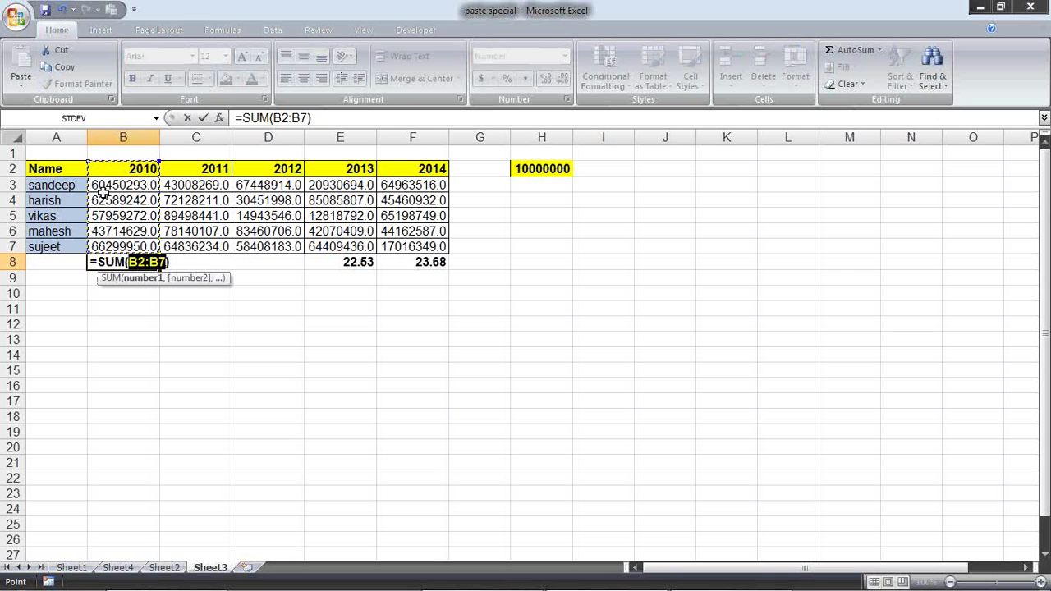
pyautogui.moveTo(118, 185); pyautogui.dragTo(117, 247)
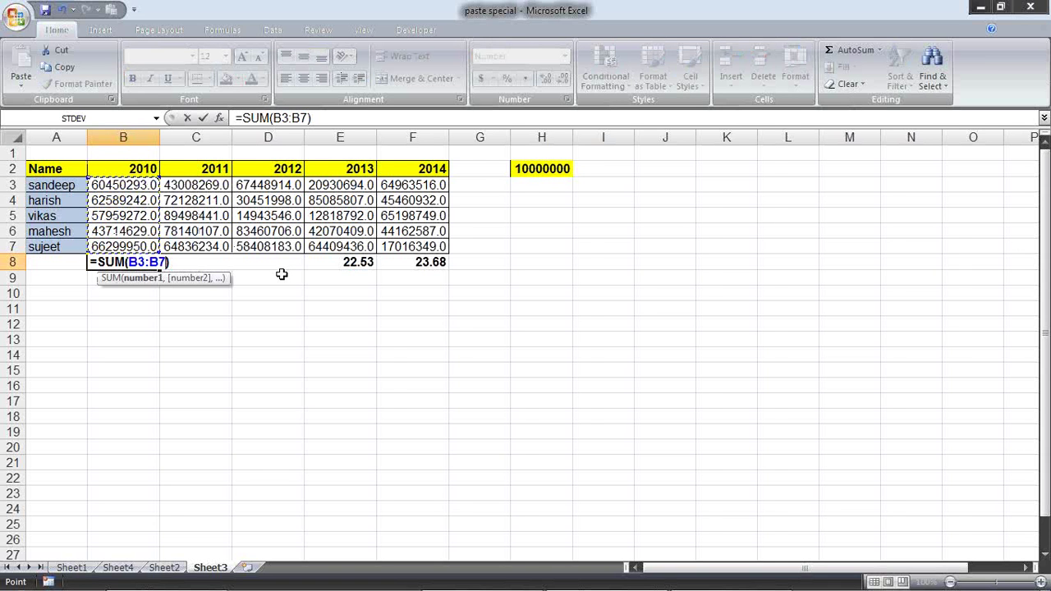
pyautogui.press('Return')
pyautogui.click(160, 263)
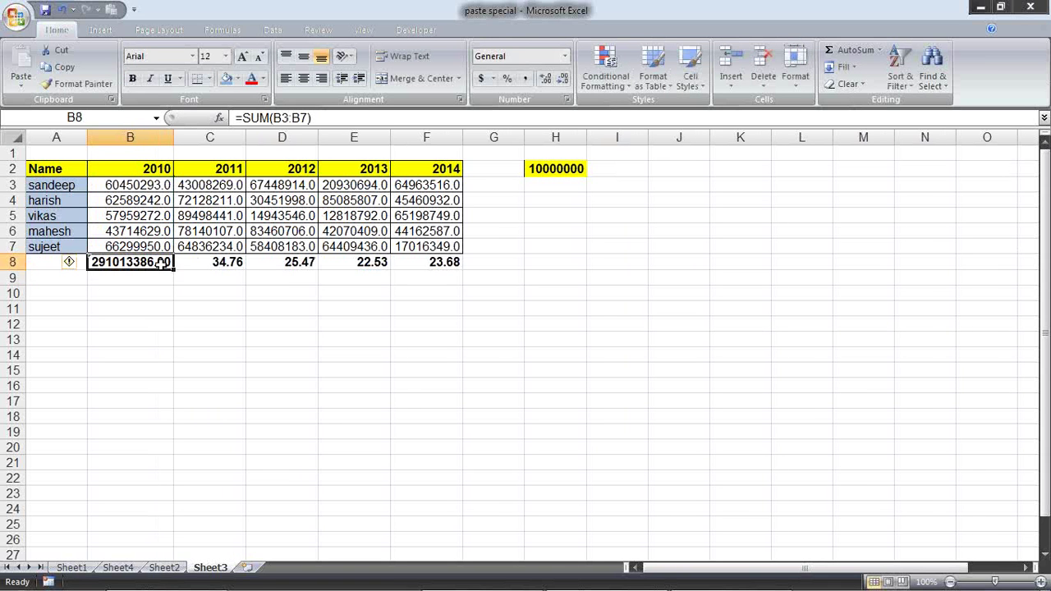
pyautogui.moveTo(174, 269); pyautogui.dragTo(464, 261)
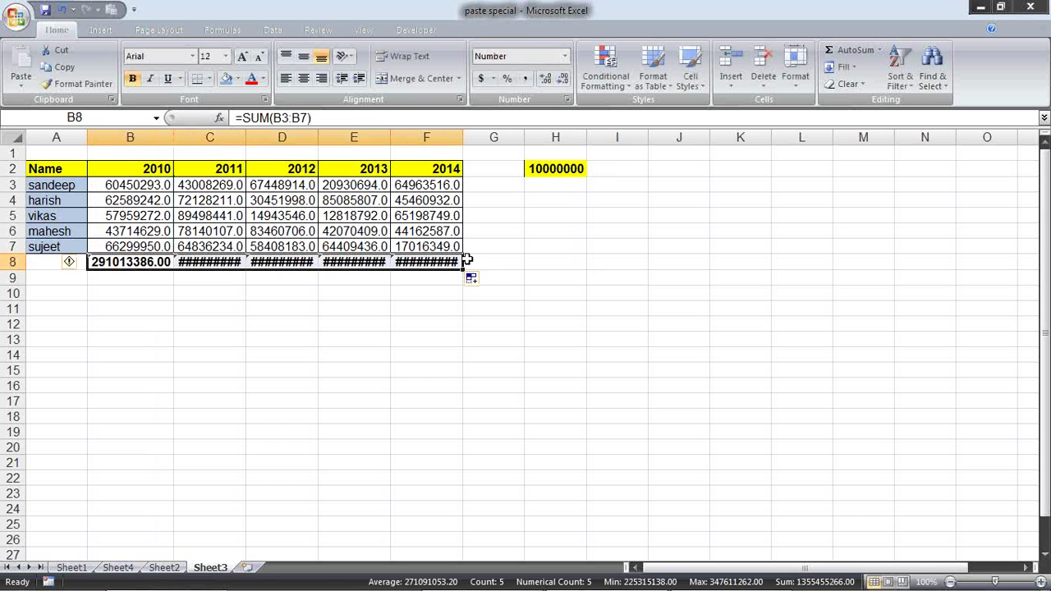
# Autofit columns B–F so the totals like 291013386.00 display fully.
pyautogui.moveTo(160, 137)
pyautogui.mouseDown()
pyautogui.moveTo(461, 137)
pyautogui.moveTo(124, 136)
pyautogui.mouseUp()
pyautogui.click(463, 137)
pyautogui.click(415, 136)
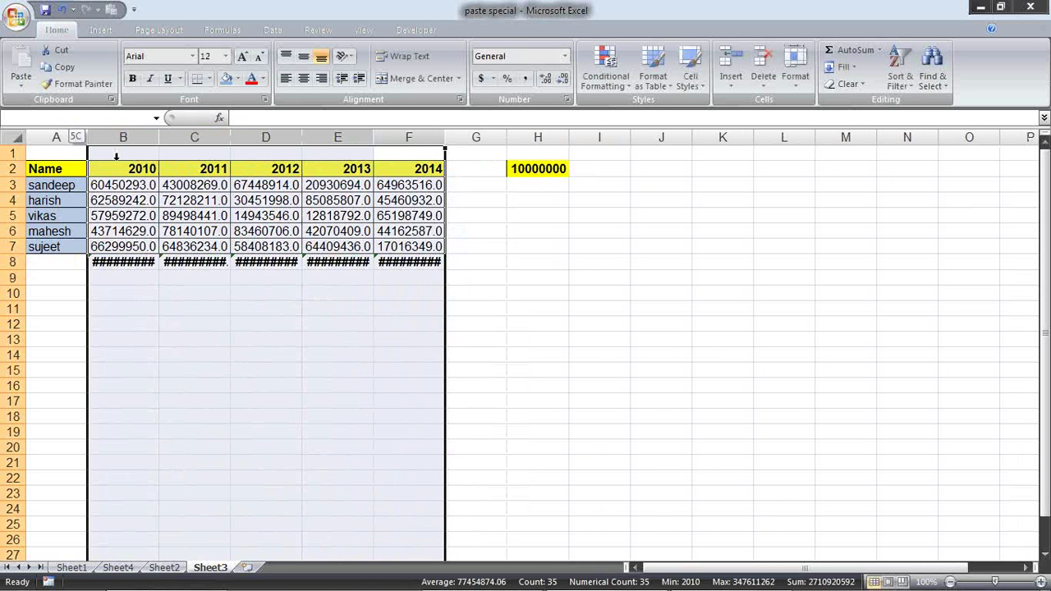
pyautogui.doubleClick(160, 137)
pyautogui.click(168, 137)
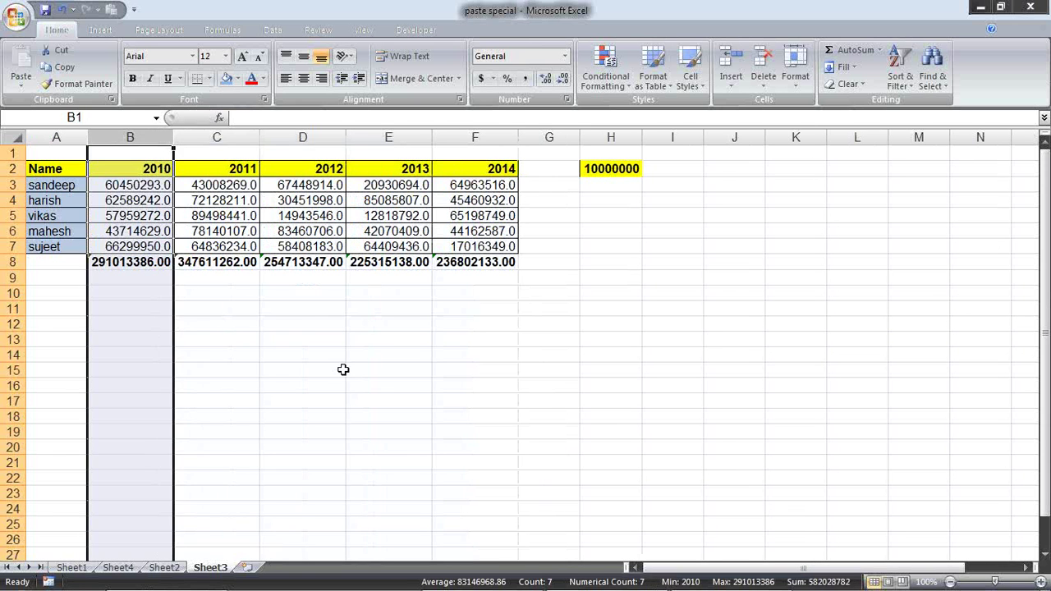
pyautogui.click(302, 370)
pyautogui.moveTo(161, 180); pyautogui.dragTo(444, 246)
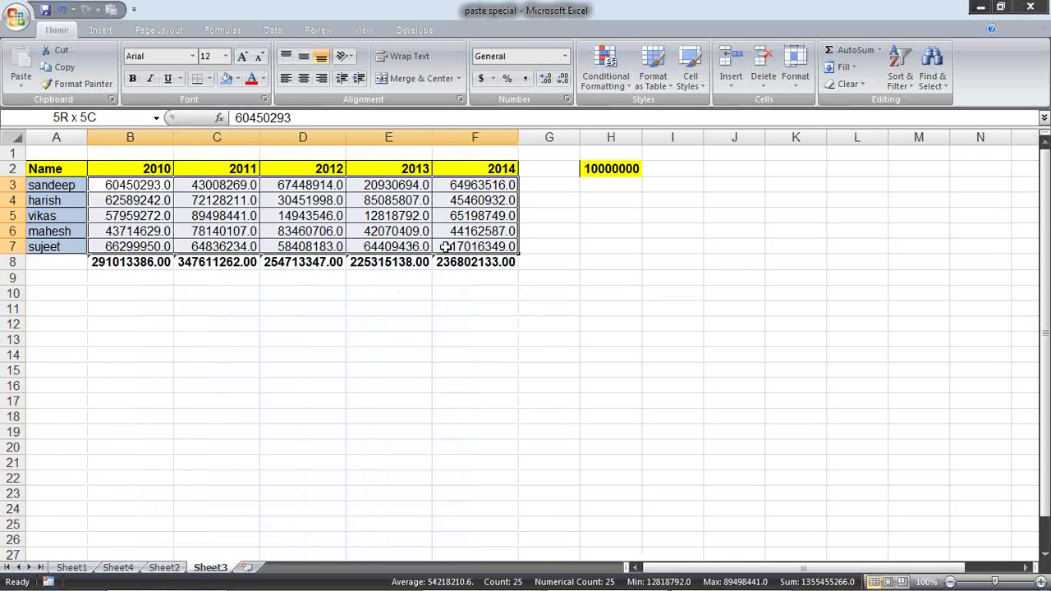
pyautogui.moveTo(464, 154); pyautogui.dragTo(54, 154)
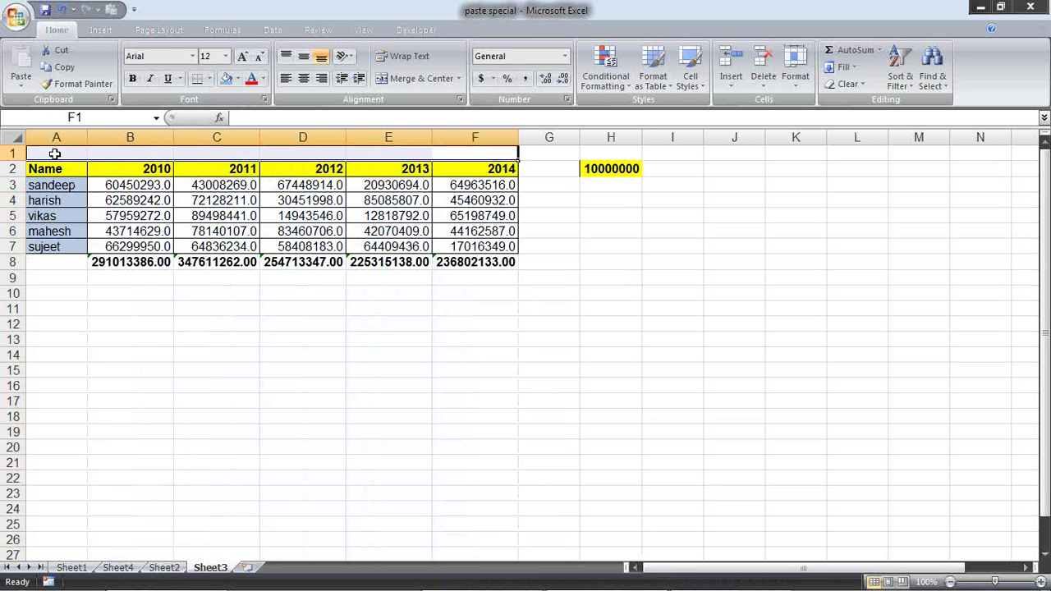
# Merge and centre A1:F1 with the heading 'Value in Cr'.
pyautogui.hotkey('alt', 'h')
pyautogui.write('mcVa')
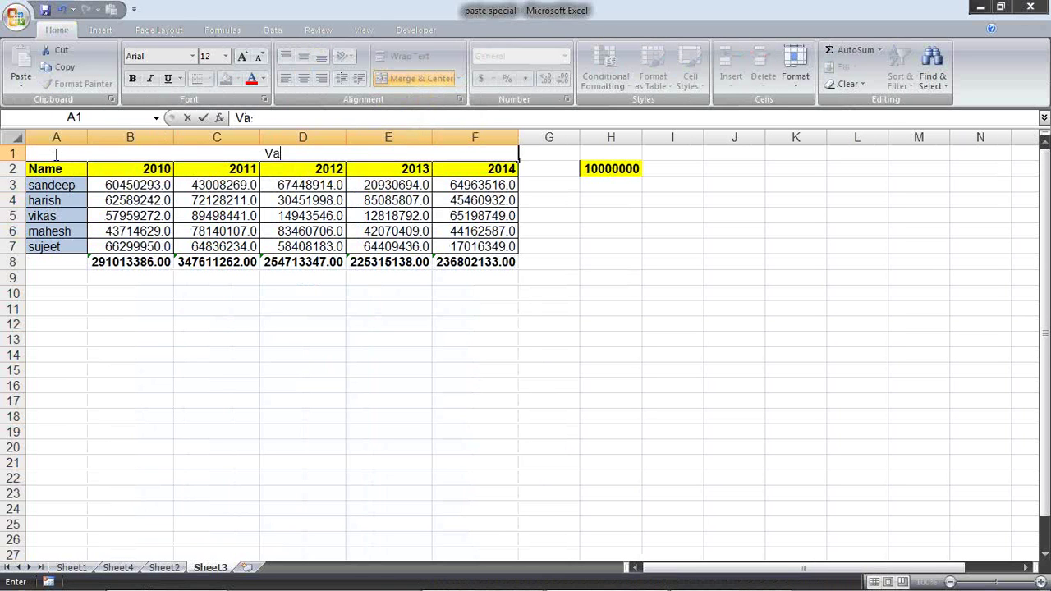
pyautogui.write('lue i')
pyautogui.write('n Cr')
pyautogui.press('Return')
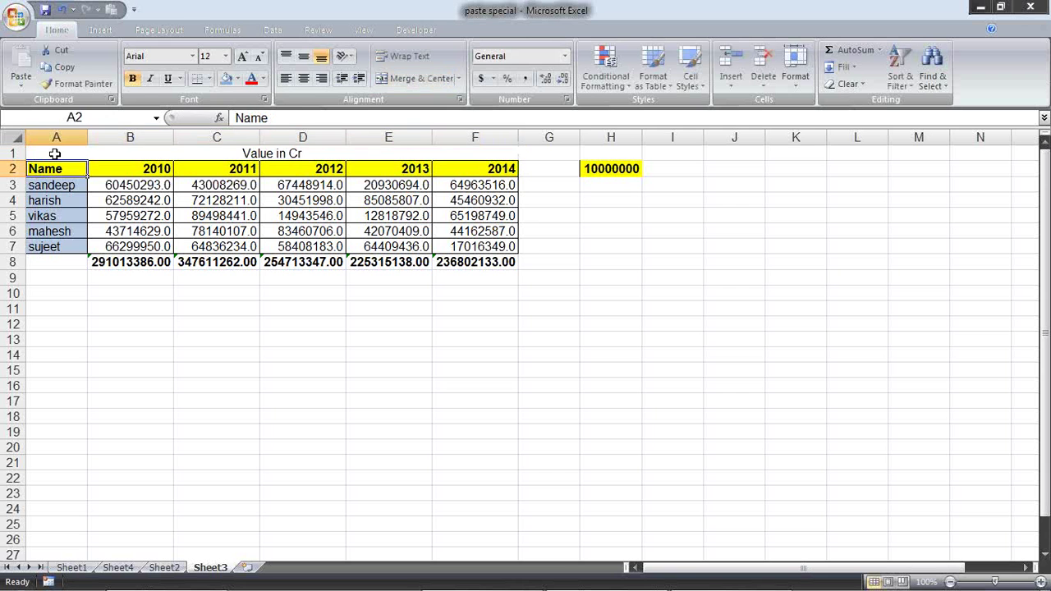
pyautogui.click(140, 187)
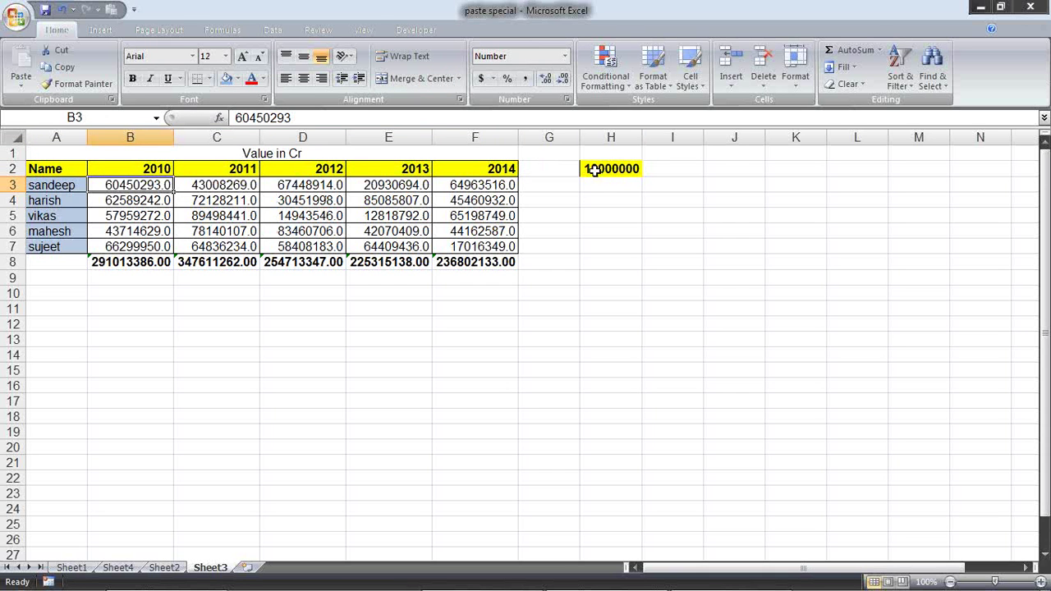
# Divide B3:F7 by the 10000000 in H2 via Paste Special, then undo the division.
pyautogui.click(594, 169)
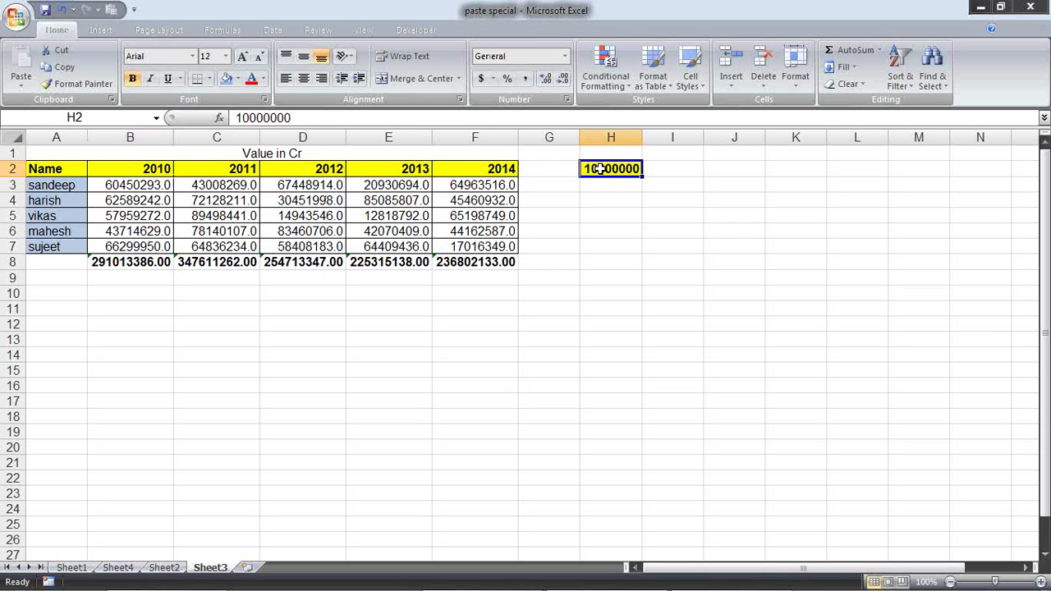
pyautogui.rightClick(626, 168)
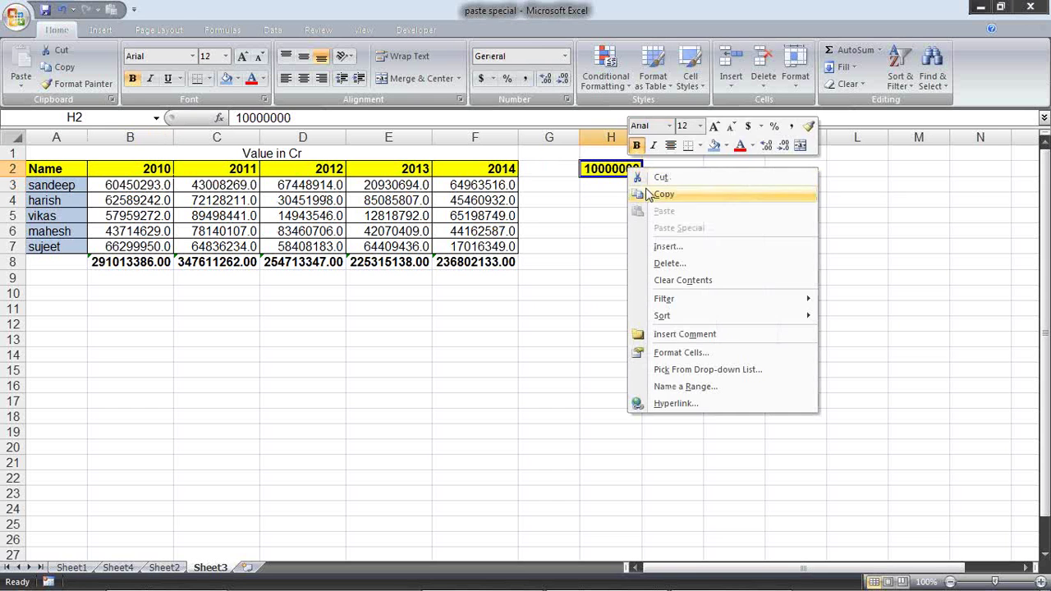
pyautogui.click(652, 195)
pyautogui.moveTo(167, 185); pyautogui.dragTo(472, 238)
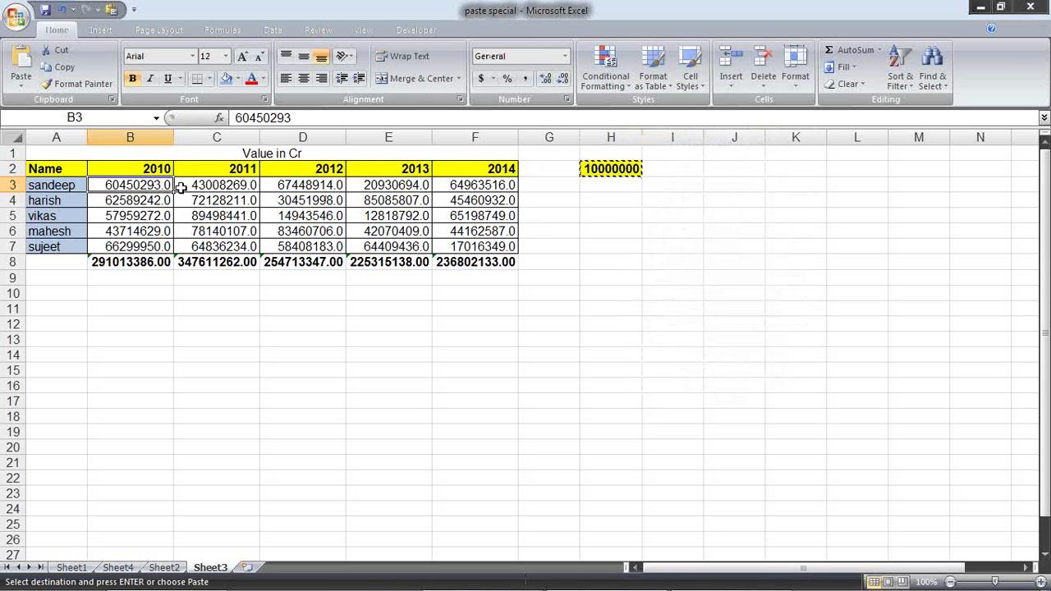
pyautogui.rightClick(232, 189)
pyautogui.click(301, 252)
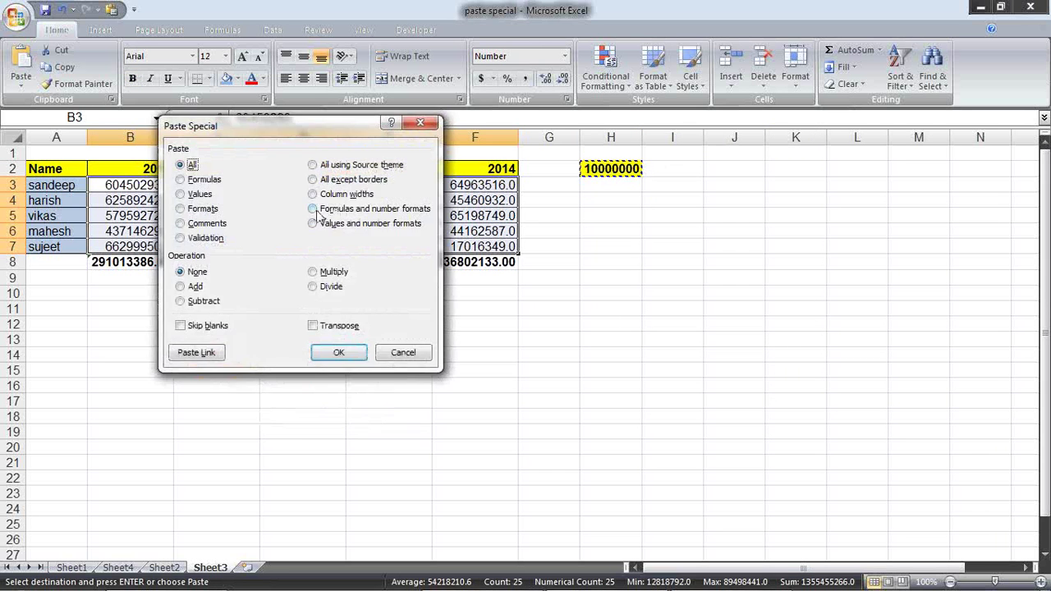
pyautogui.click(328, 287)
pyautogui.click(335, 353)
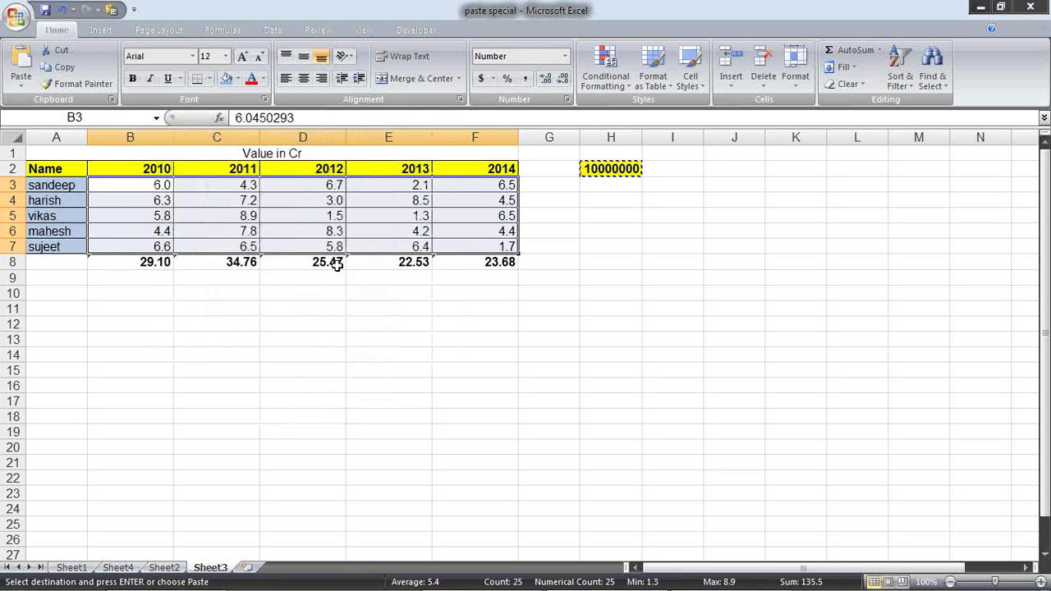
pyautogui.click(167, 189)
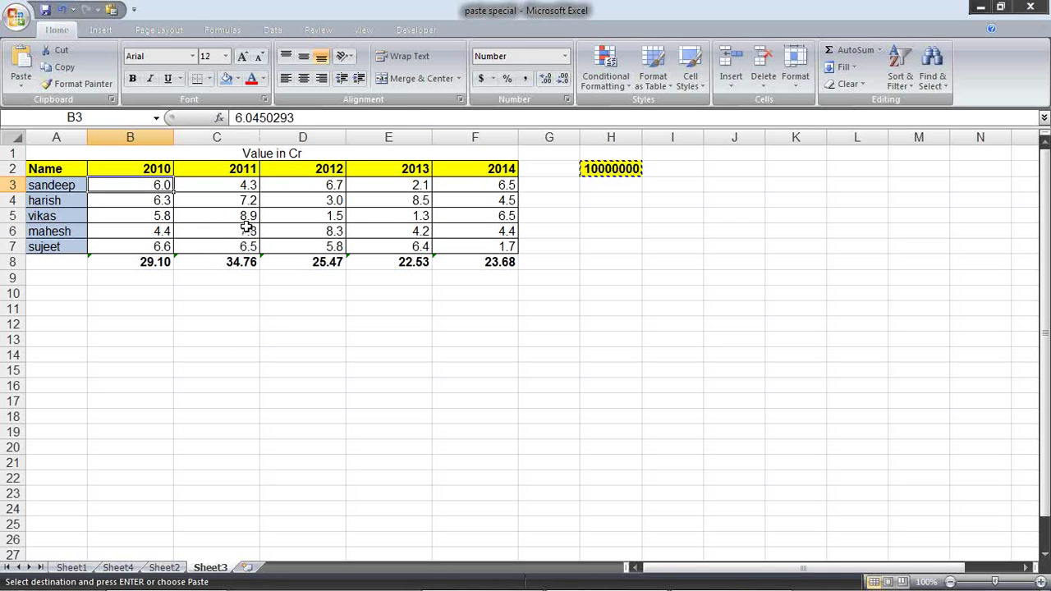
pyautogui.press('Escape')
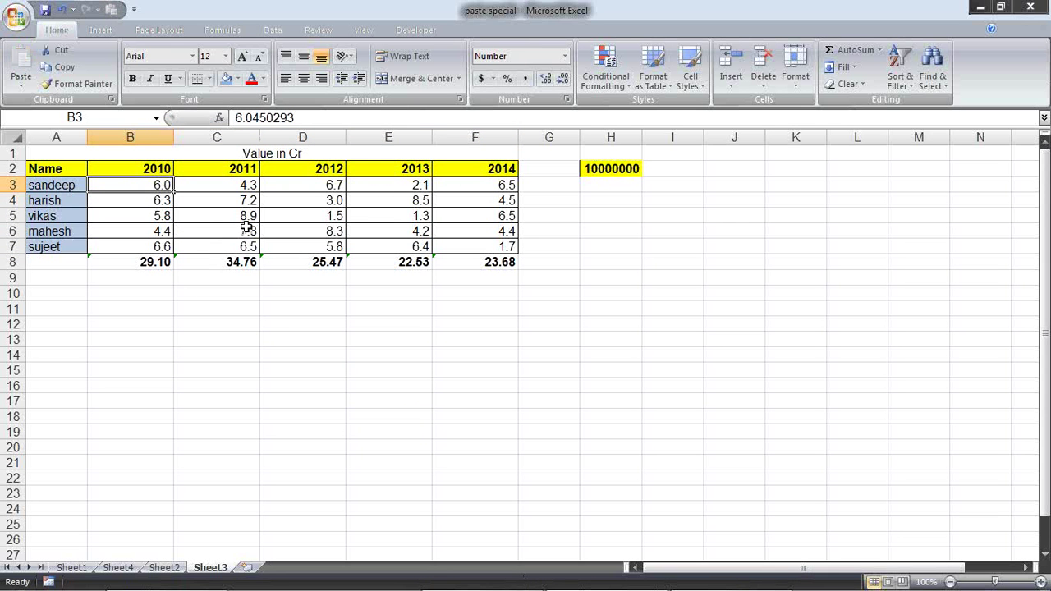
pyautogui.hotkey('ctrl', 'z')
# Check the 2010 values and the row 8 SUM totals, then copy the 10000000 divisor in H2.
pyautogui.click(252, 281)
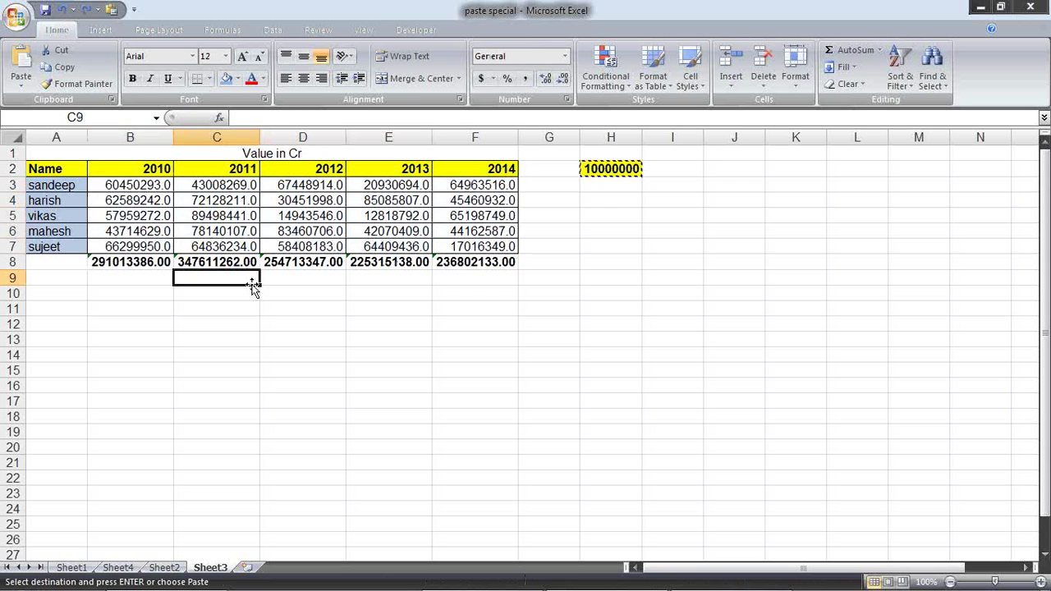
pyautogui.click(159, 183)
pyautogui.click(171, 206)
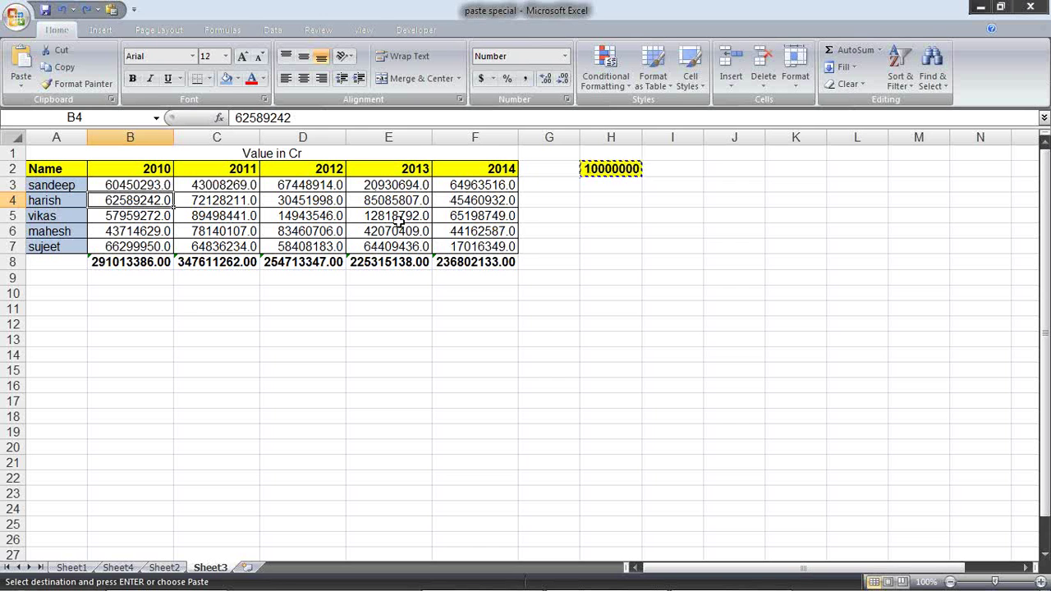
pyautogui.click(119, 261)
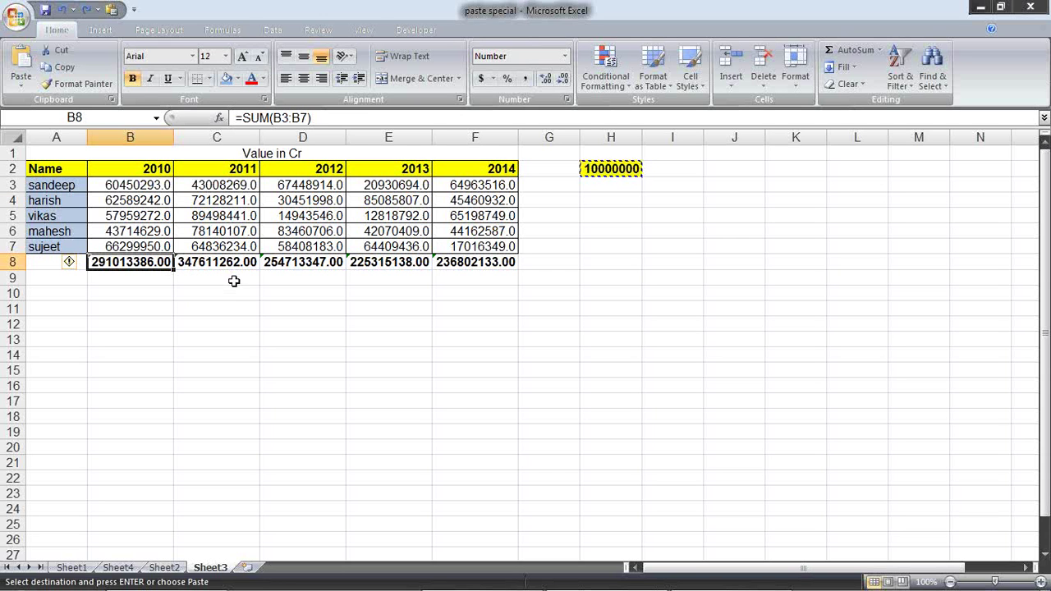
pyautogui.doubleClick(173, 268)
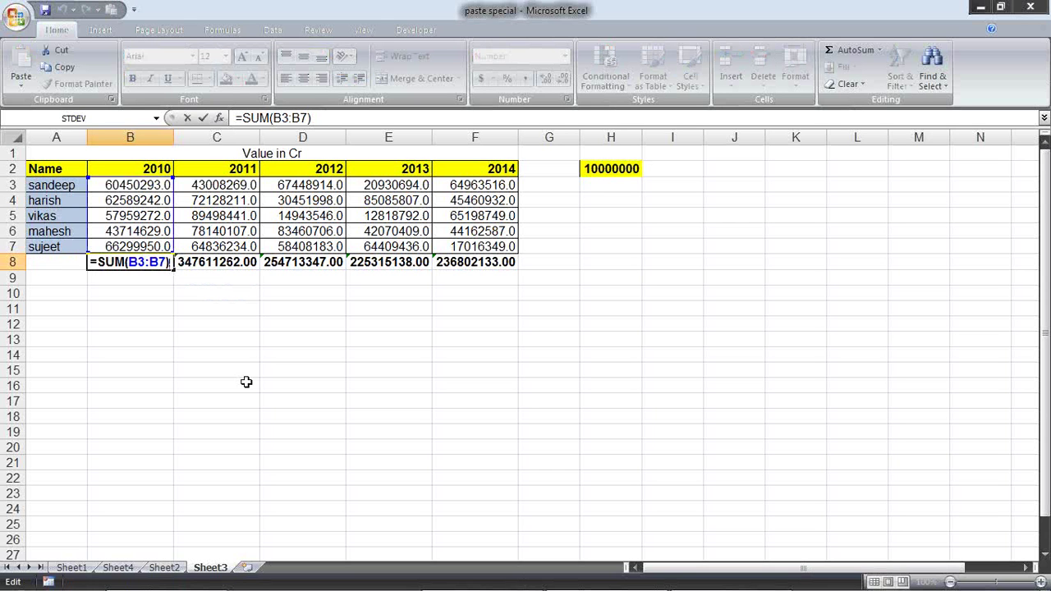
pyautogui.press('Return')
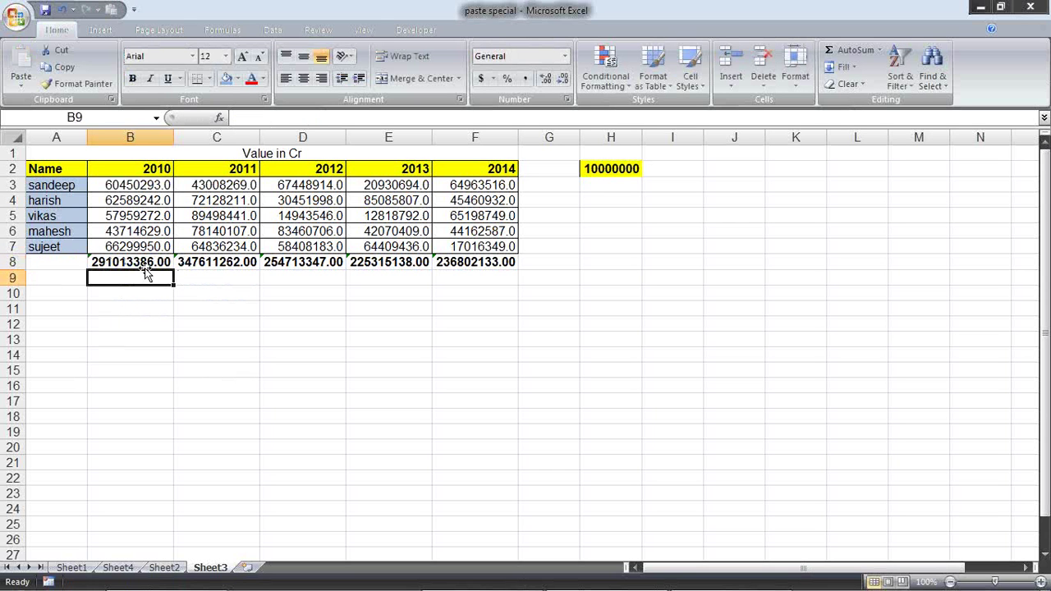
pyautogui.click(146, 264)
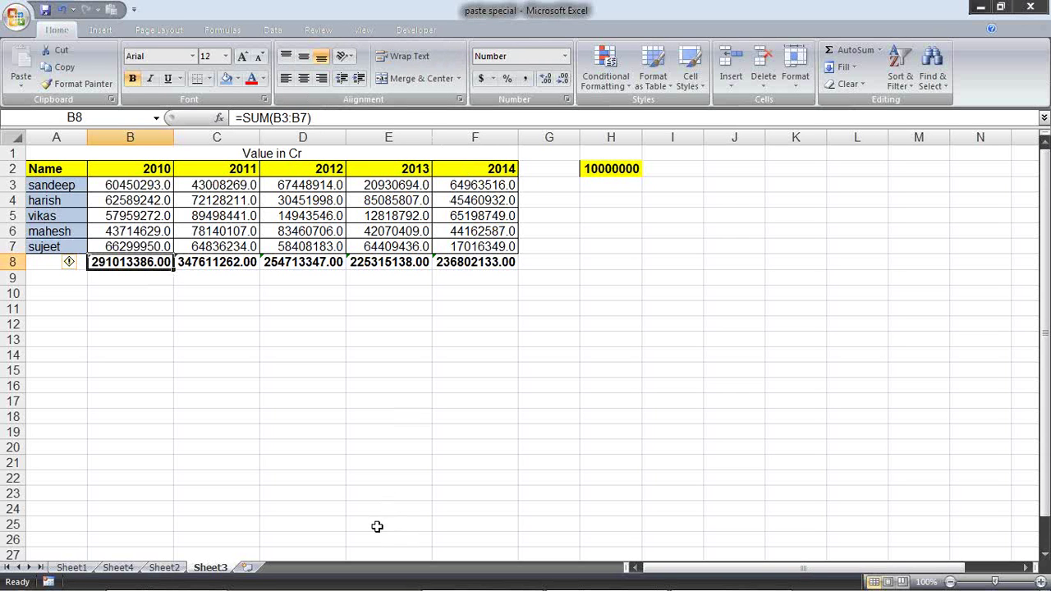
pyautogui.moveTo(475, 262); pyautogui.dragTo(141, 261)
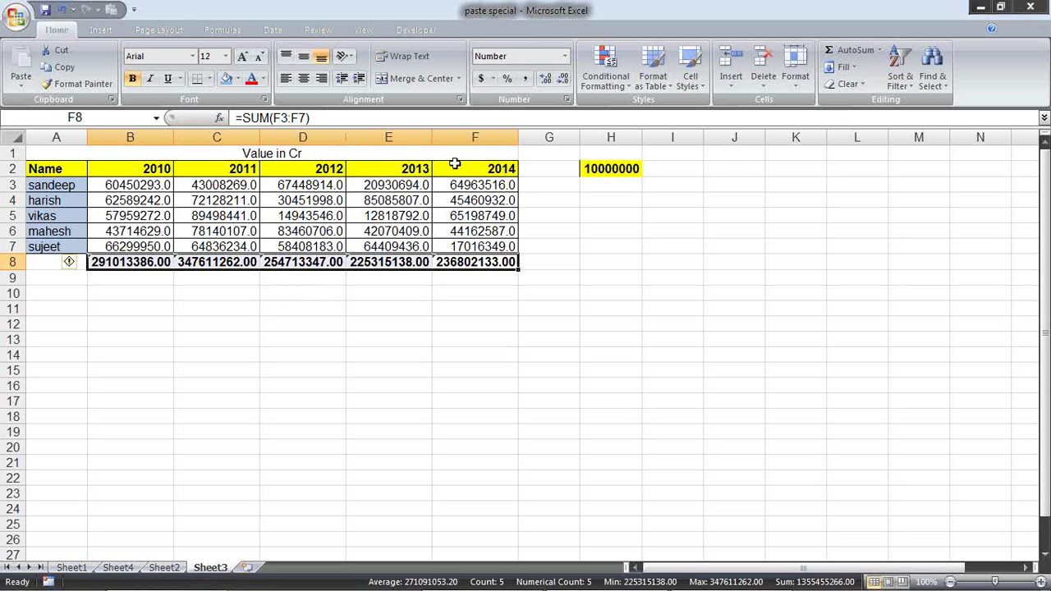
pyautogui.rightClick(591, 175)
pyautogui.click(624, 197)
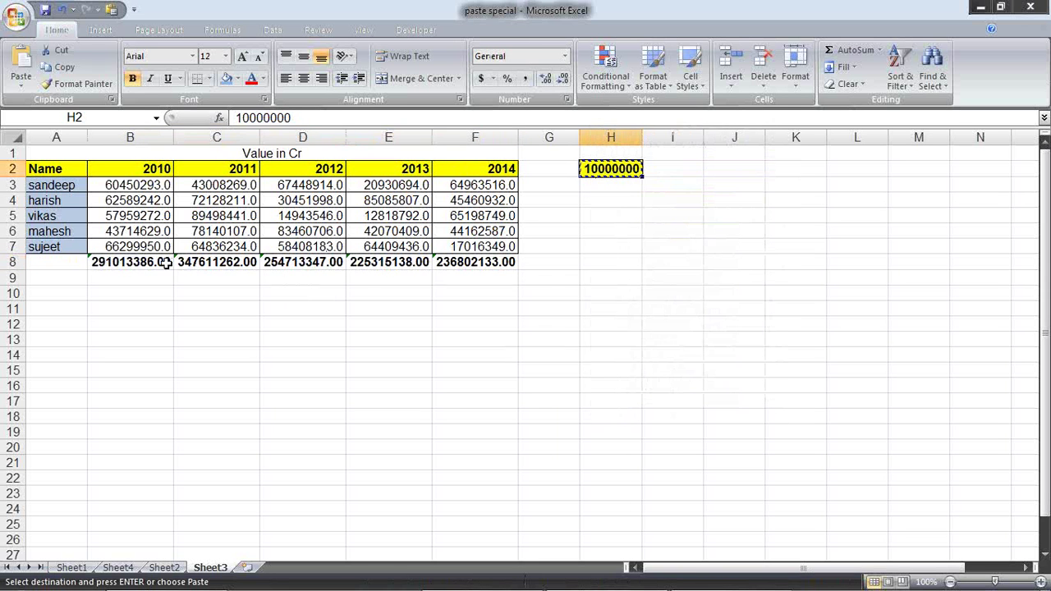
# Divide the five yearly totals in B8:F8 by the copied 10000000 with Paste Special.
pyautogui.moveTo(164, 262); pyautogui.dragTo(465, 263)
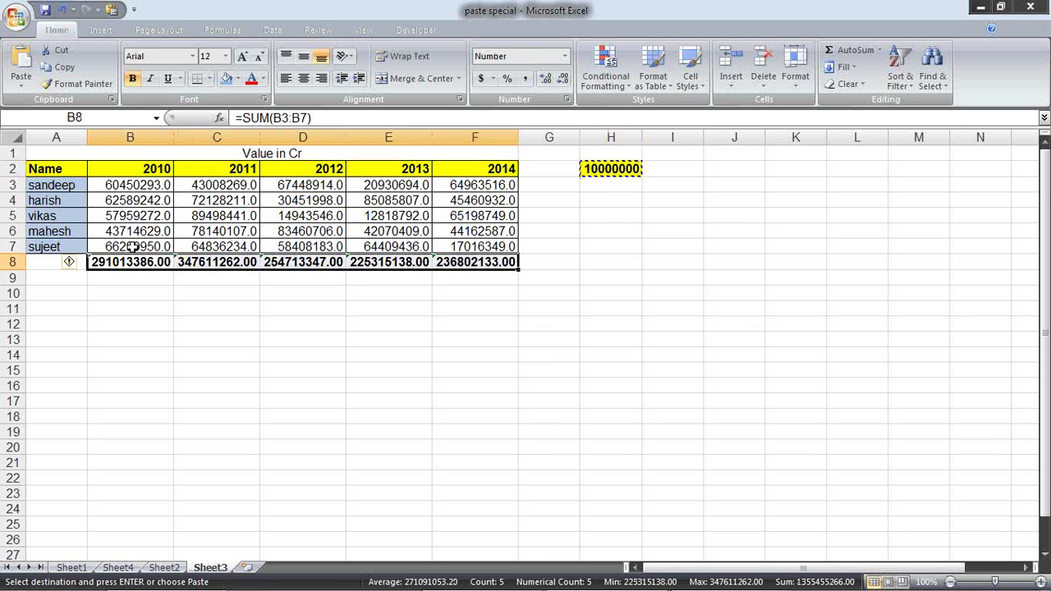
pyautogui.rightClick(147, 264)
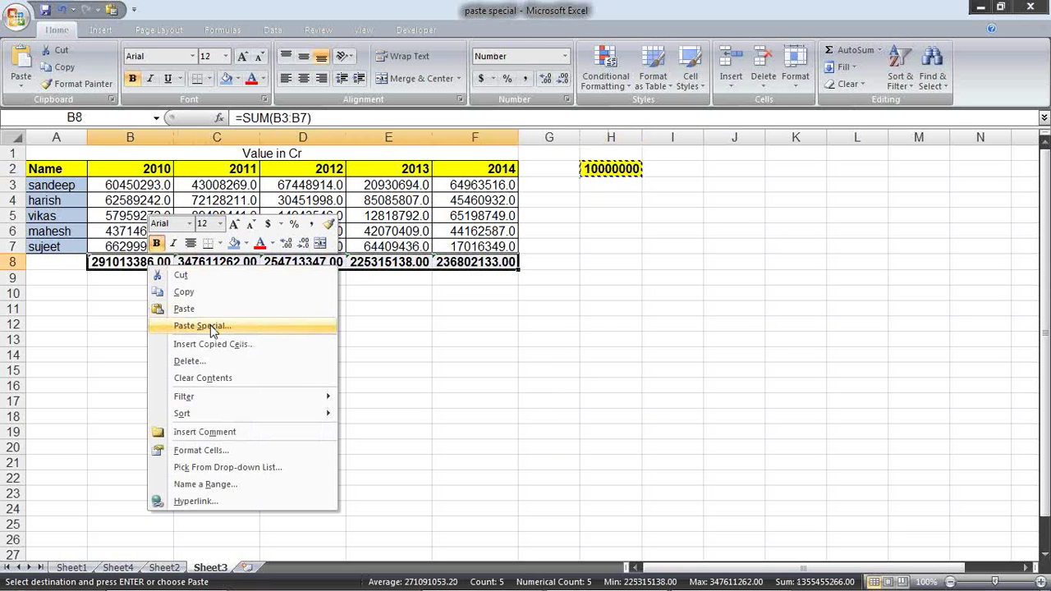
pyautogui.click(211, 328)
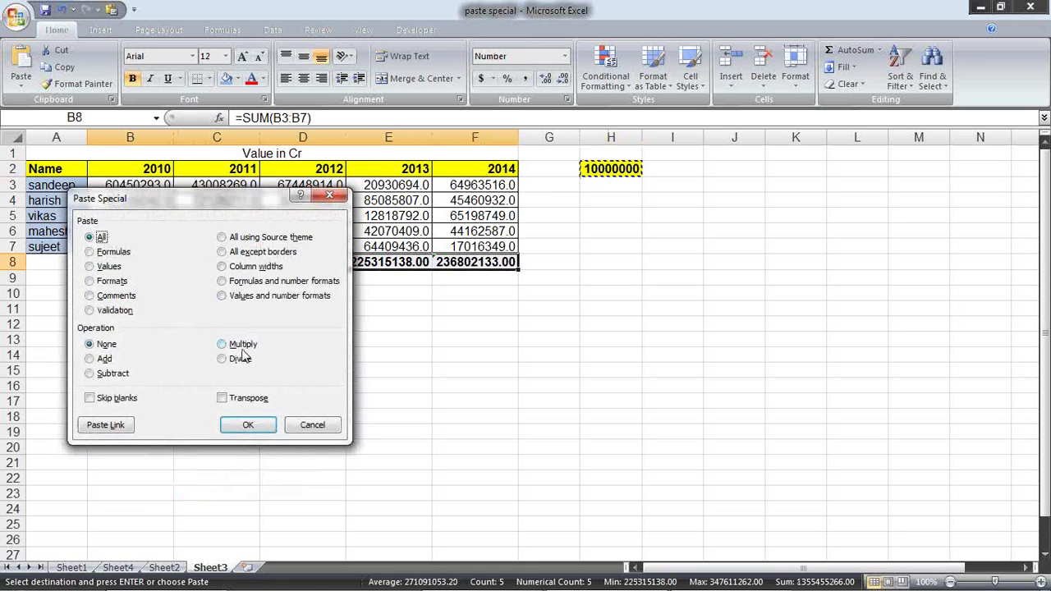
pyautogui.click(240, 359)
pyautogui.click(249, 424)
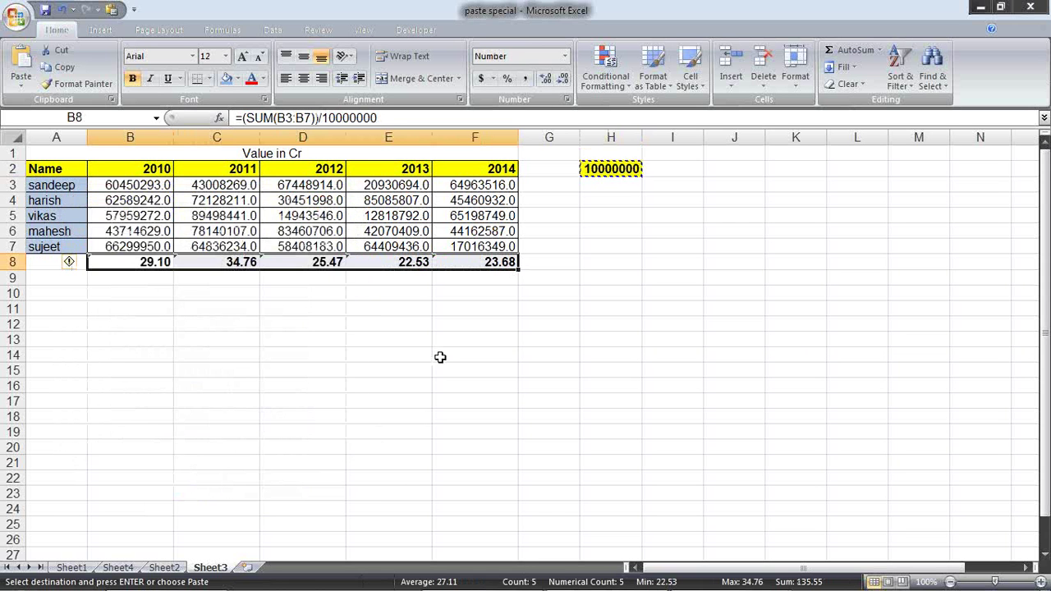
# Check the new 2010, 2011 and 2012 total formulas, e.g. =(SUM(B3:B7))/10000000.
pyautogui.doubleClick(146, 261)
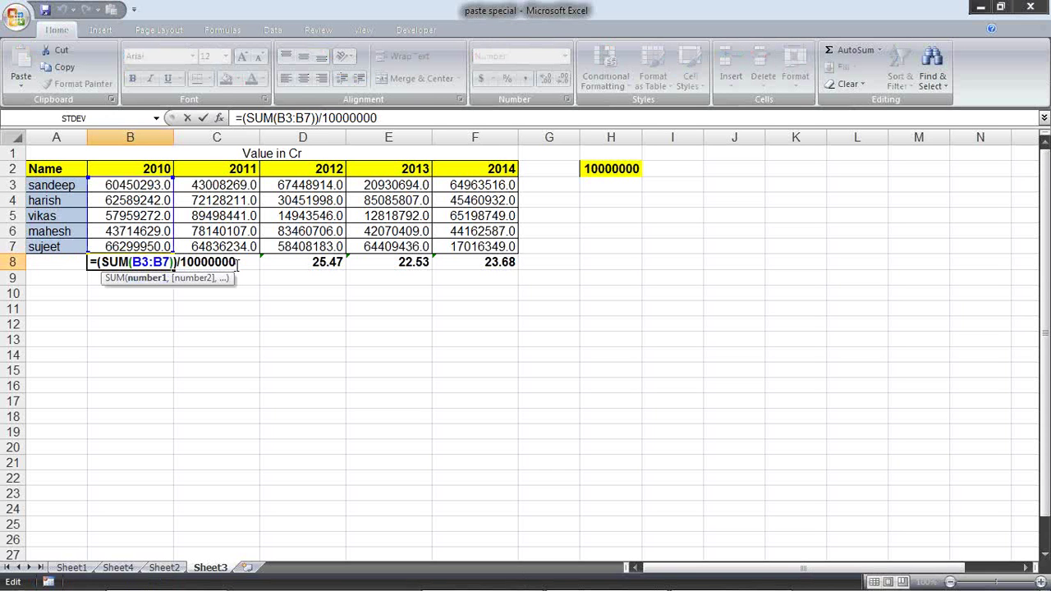
pyautogui.press('Return')
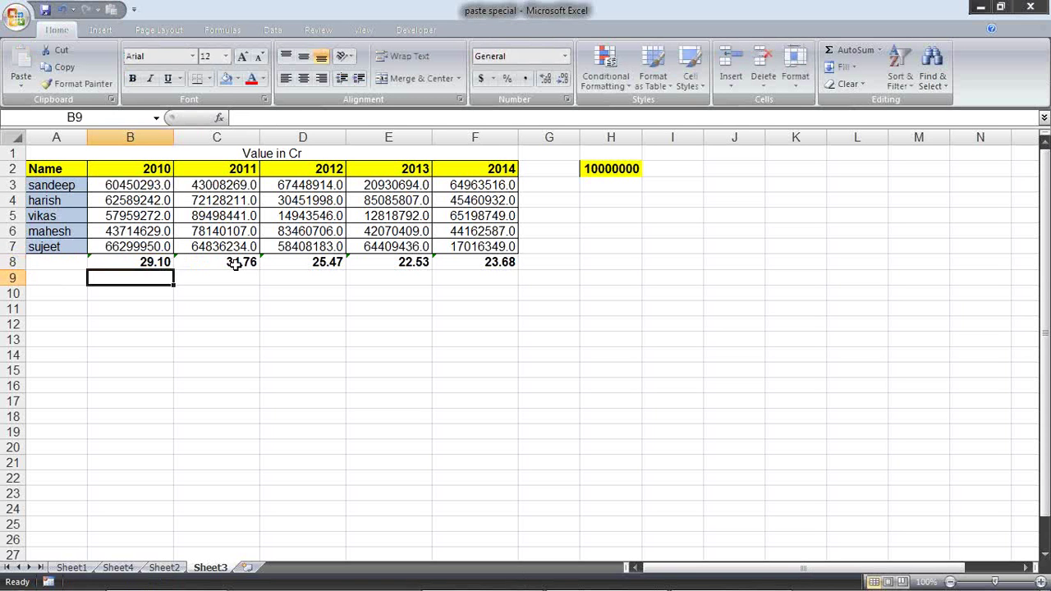
pyautogui.doubleClick(235, 262)
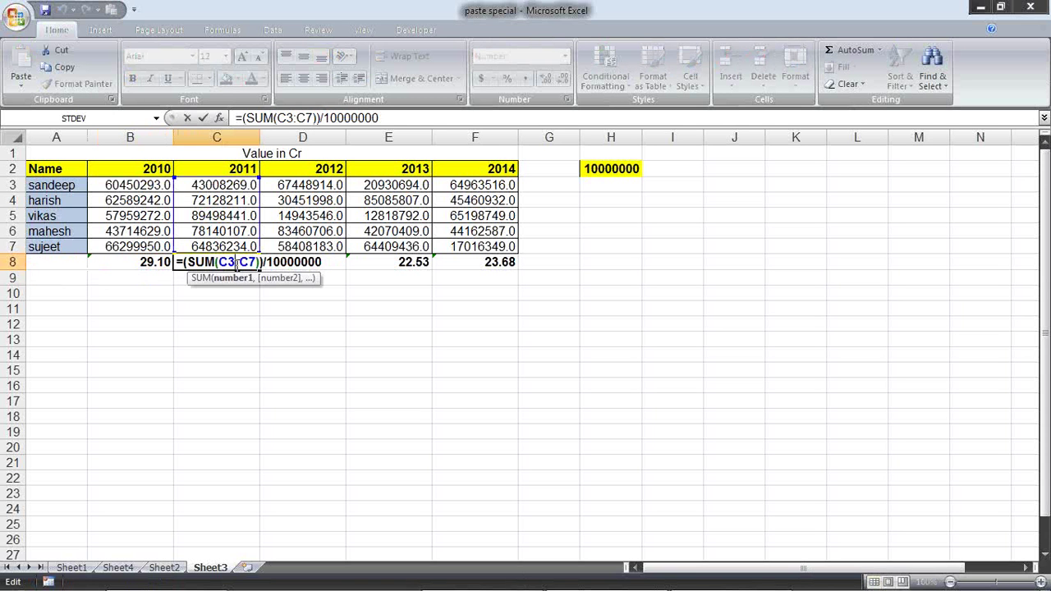
pyautogui.press('Return')
pyautogui.doubleClick(277, 259)
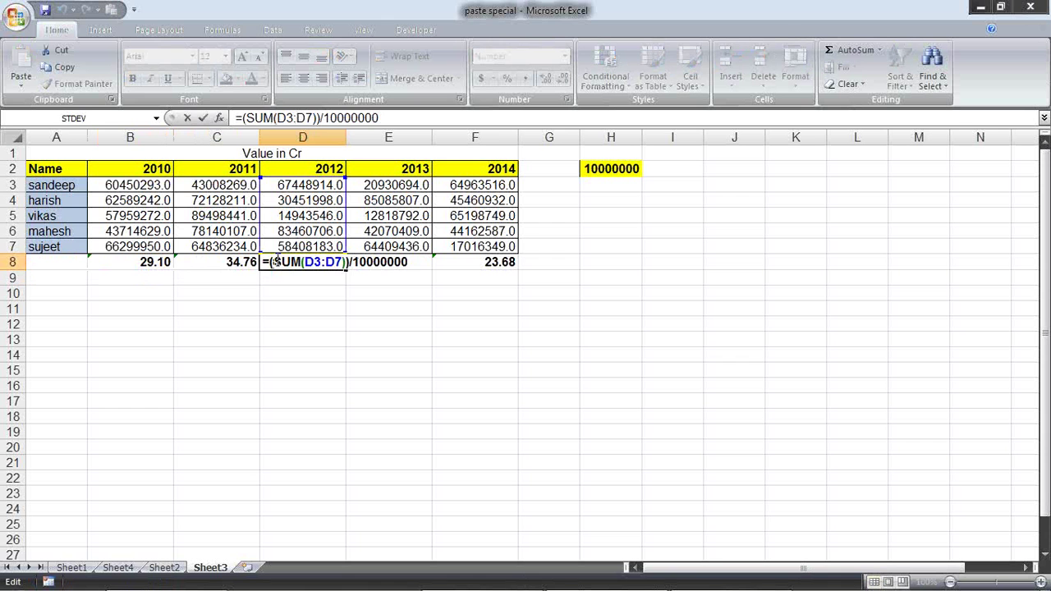
pyautogui.press('Return')
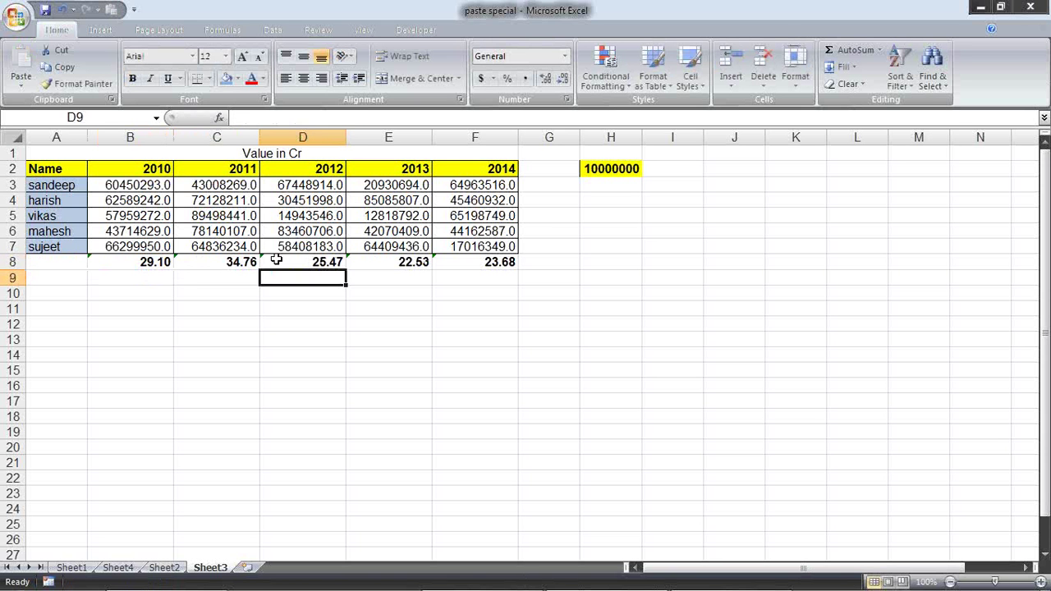
# On Sheet1, delete columns F through P holding the extra tables.
pyautogui.click(163, 567)
pyautogui.click(105, 568)
pyautogui.click(82, 567)
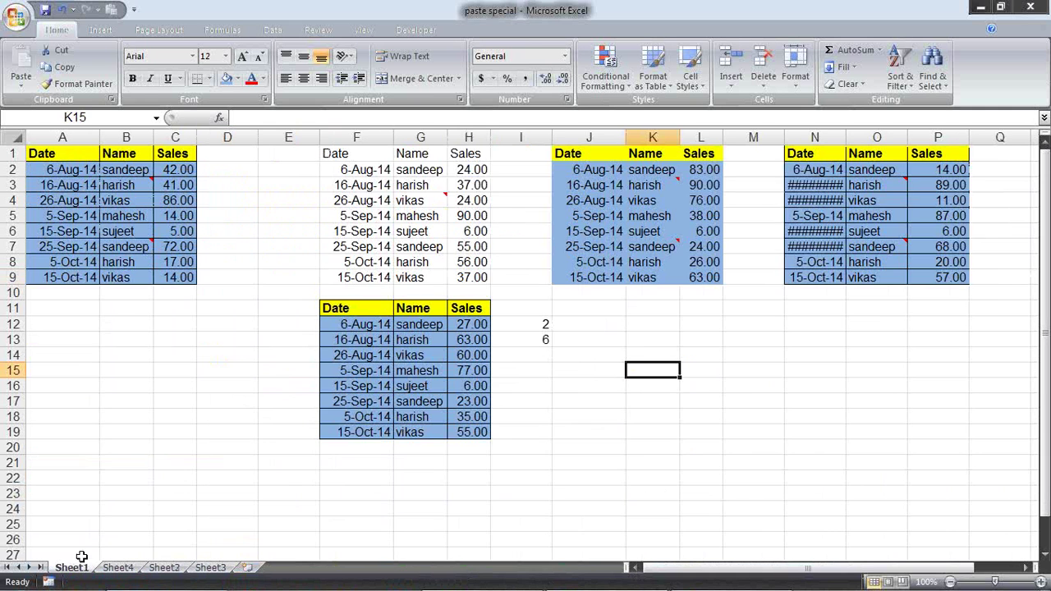
pyautogui.moveTo(331, 132); pyautogui.dragTo(958, 183)
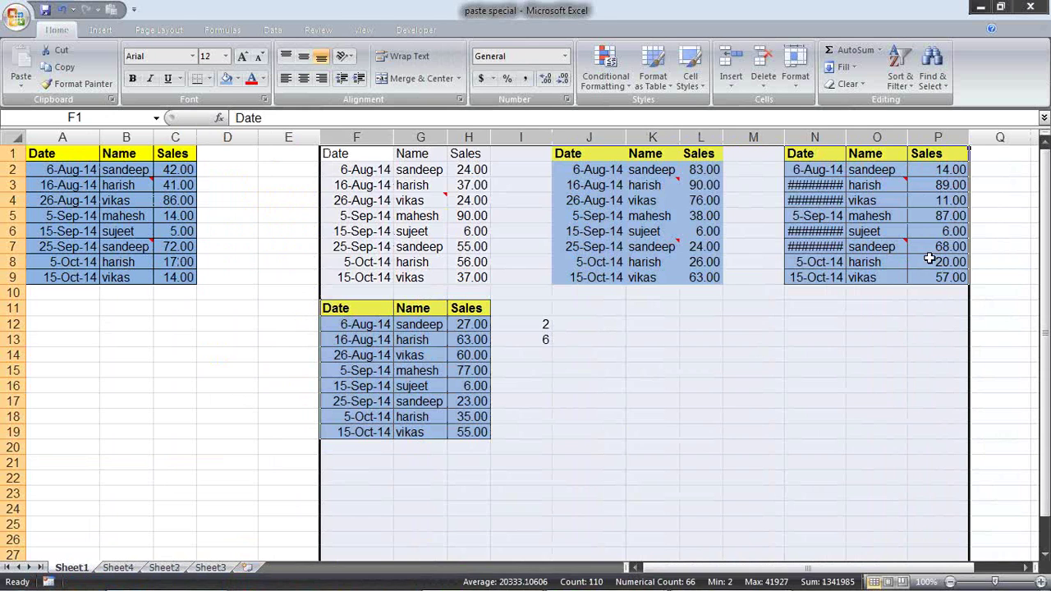
pyautogui.hotkey('alt', 'e')
pyautogui.press('d')
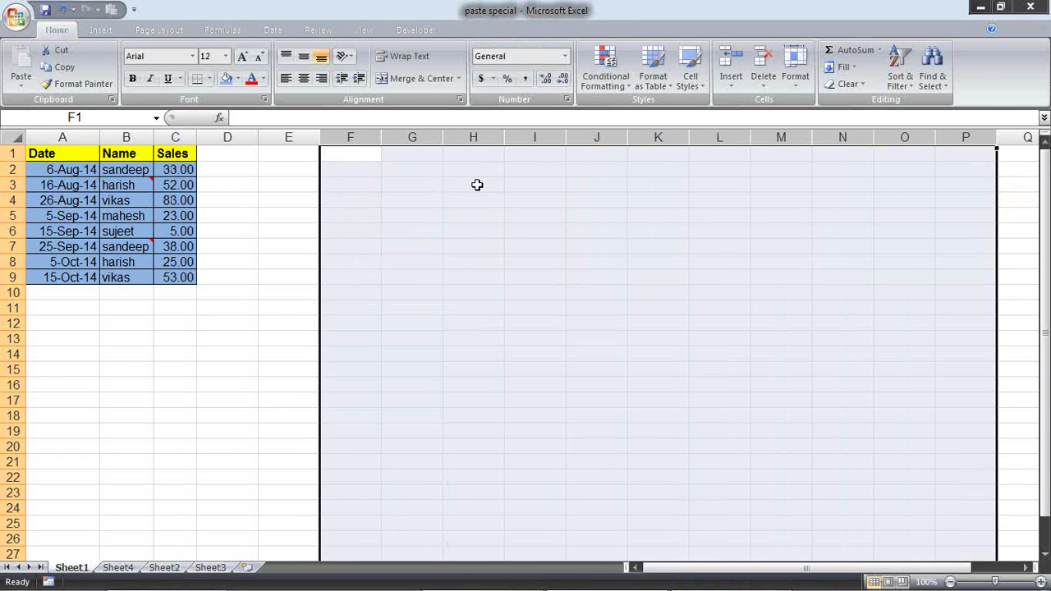
pyautogui.click(477, 185)
# Link F1 to A1 with =A1, fill it across to H1 and down to row 10, then copy A1:C9.
pyautogui.click(371, 156)
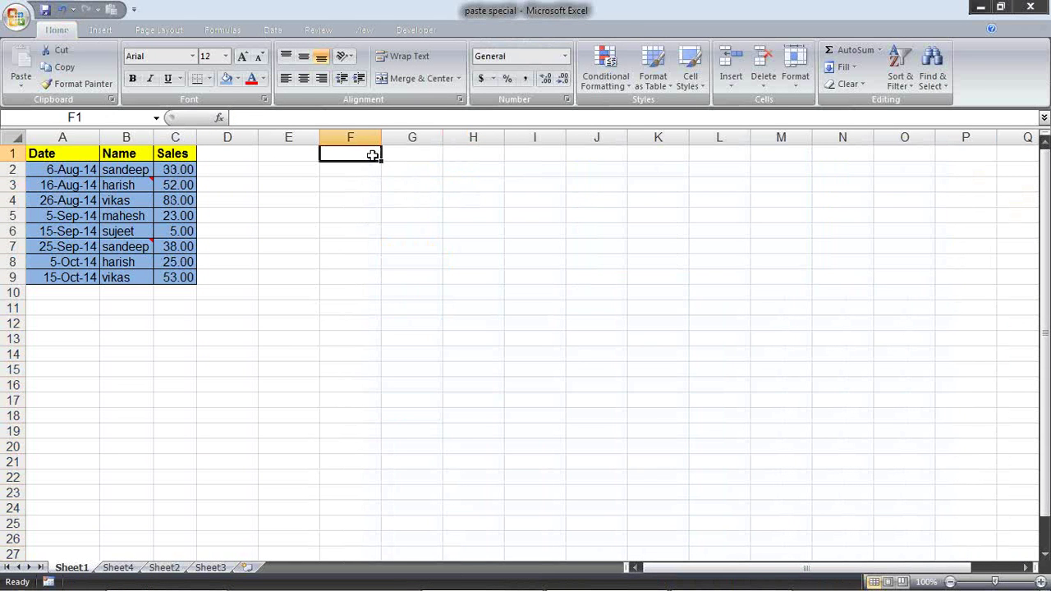
pyautogui.write('=')
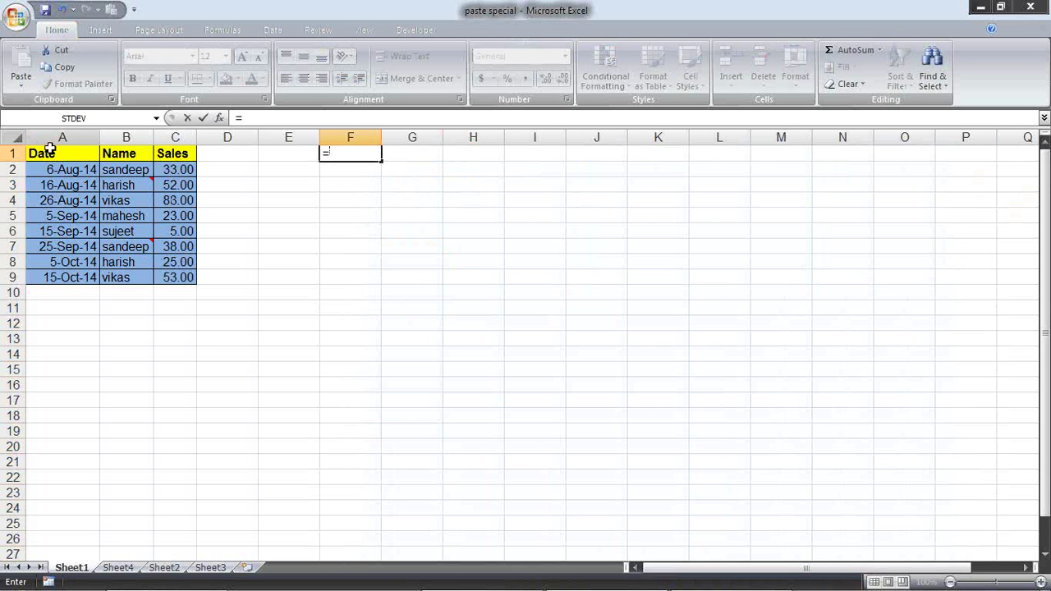
pyautogui.click(51, 154)
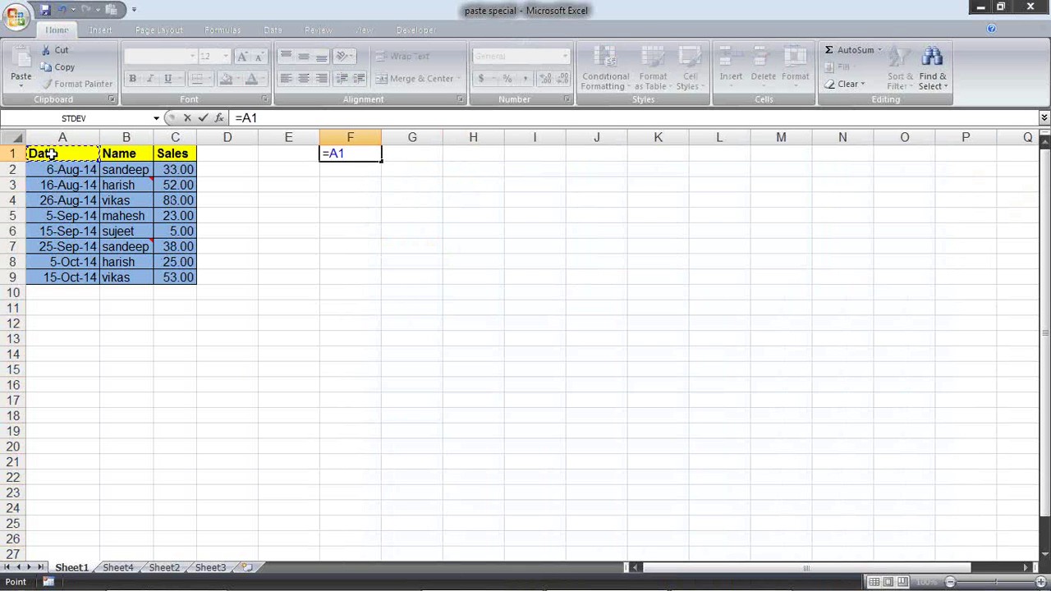
pyautogui.press('Return')
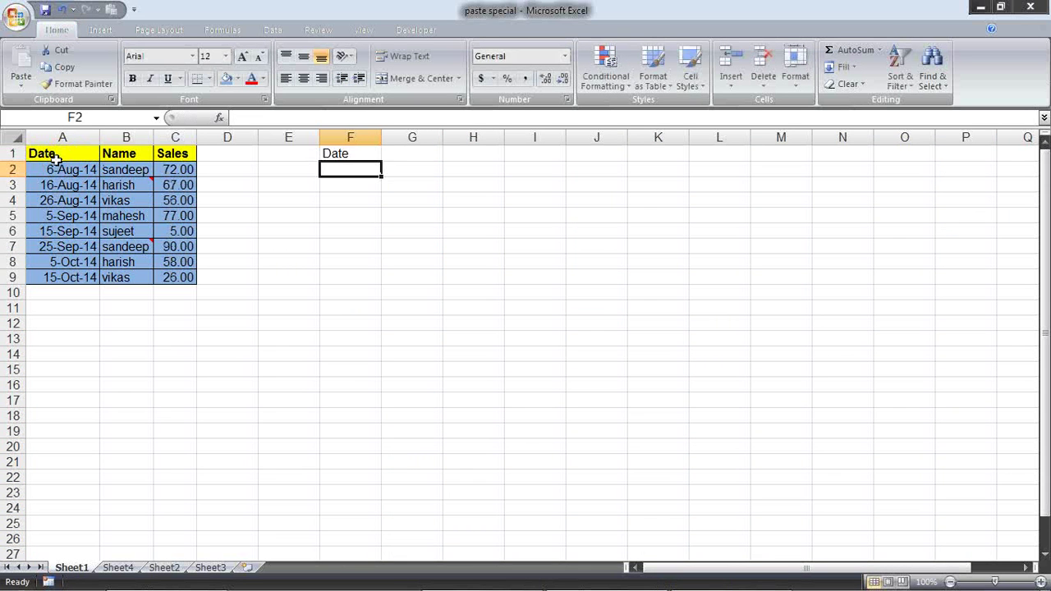
pyautogui.click(374, 154)
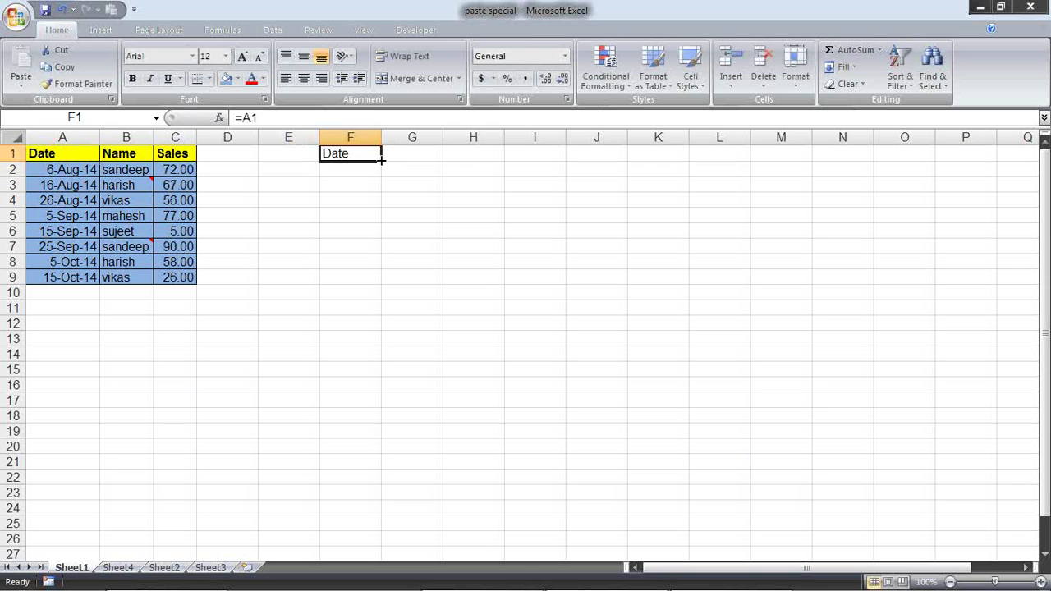
pyautogui.moveTo(381, 161); pyautogui.dragTo(505, 158)
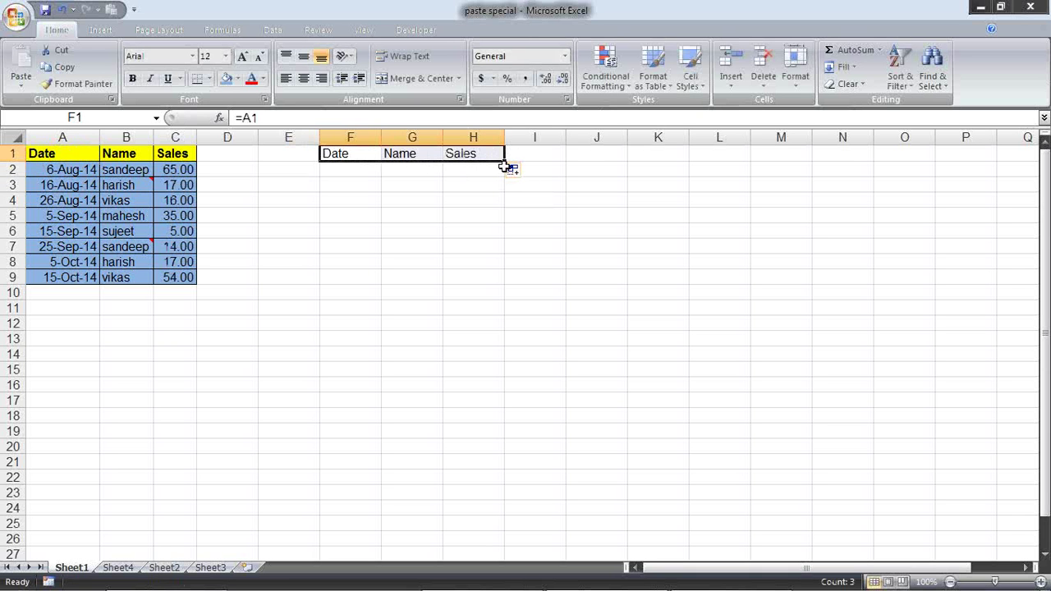
pyautogui.moveTo(505, 161); pyautogui.dragTo(501, 300)
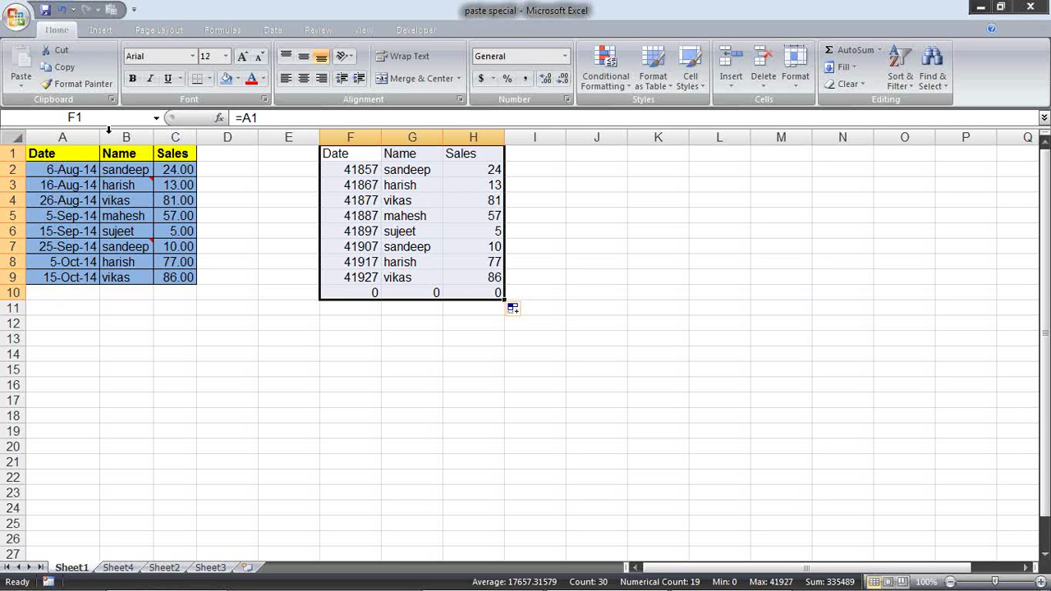
pyautogui.moveTo(72, 150); pyautogui.dragTo(182, 277)
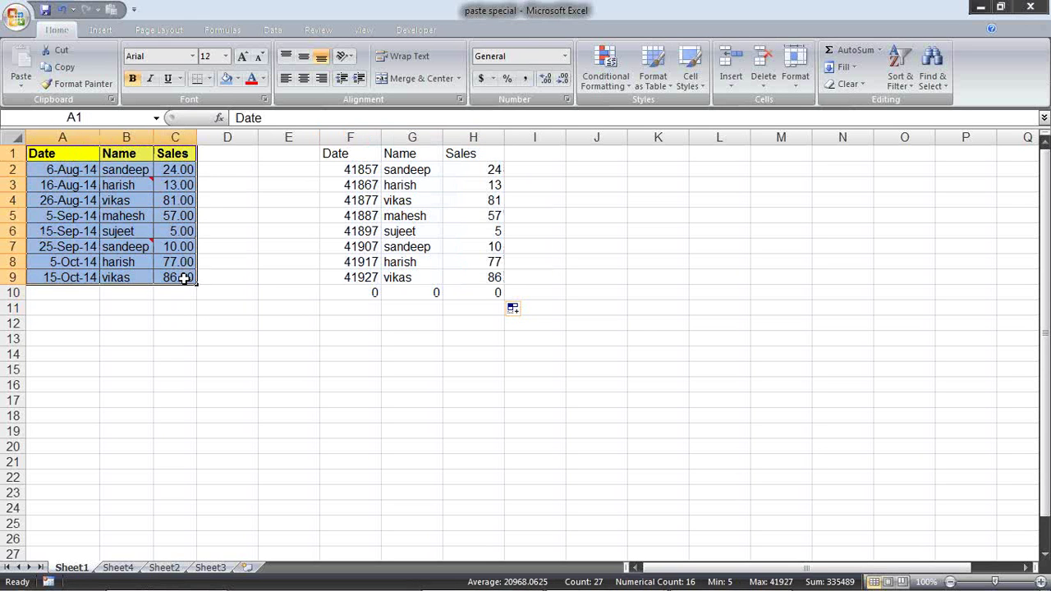
pyautogui.hotkey('ctrl', 'c')
# Paste the original table's formatting onto the linked copy at F1.
pyautogui.click(328, 154)
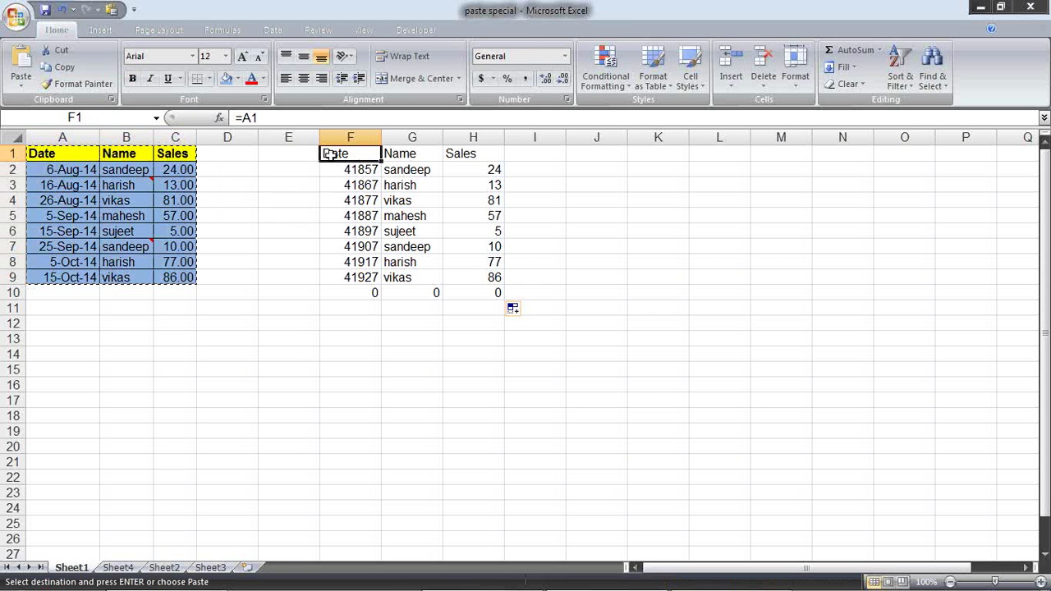
pyautogui.hotkey('alt', 'e')
pyautogui.press('s')
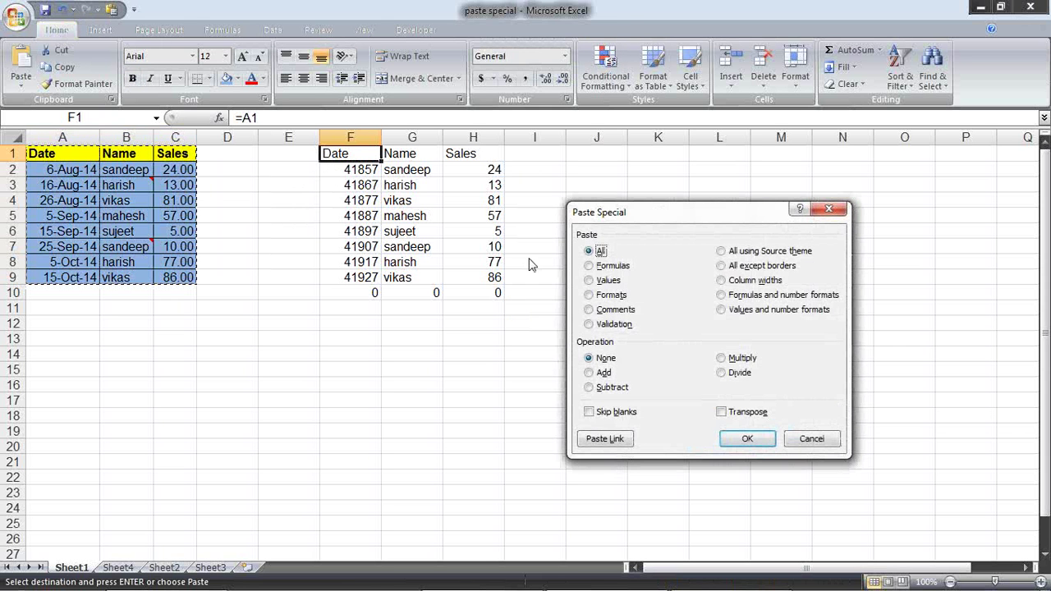
pyautogui.click(612, 296)
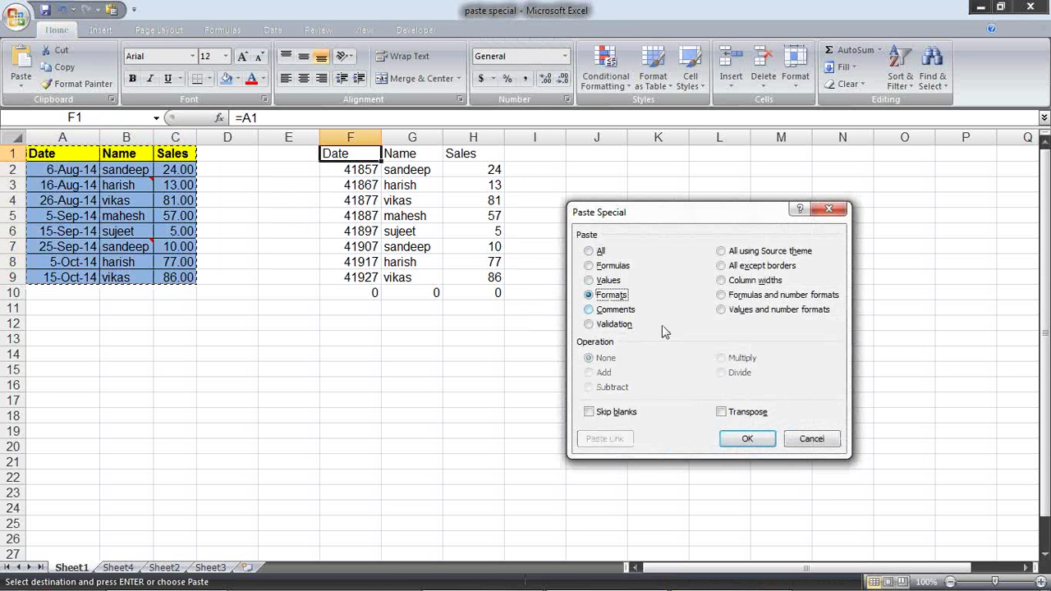
pyautogui.click(747, 438)
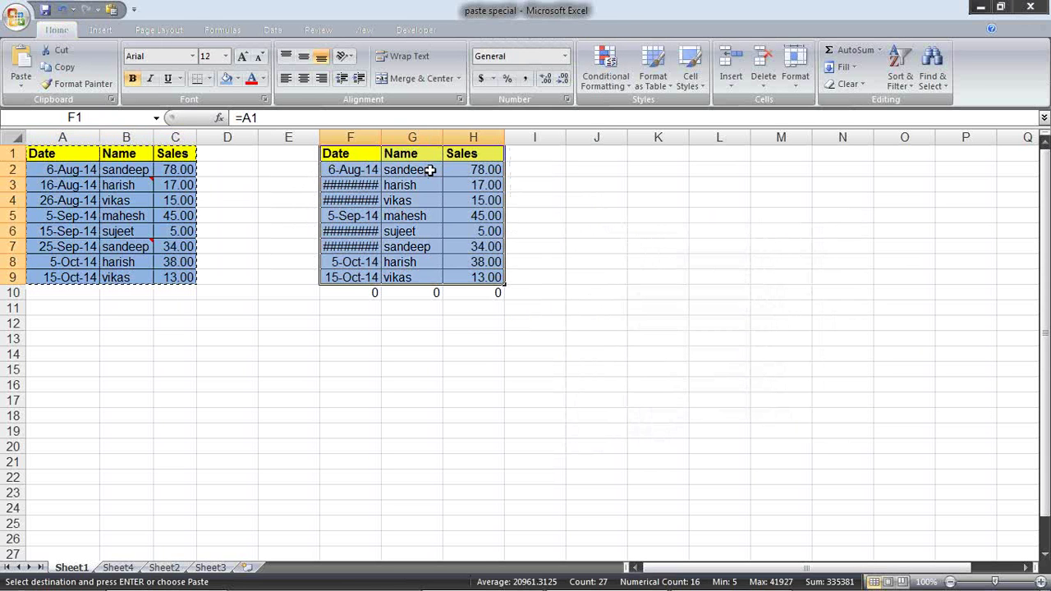
# Paste the column widths so F–H match A–C.
pyautogui.hotkey('alt', 'e')
pyautogui.press('s')
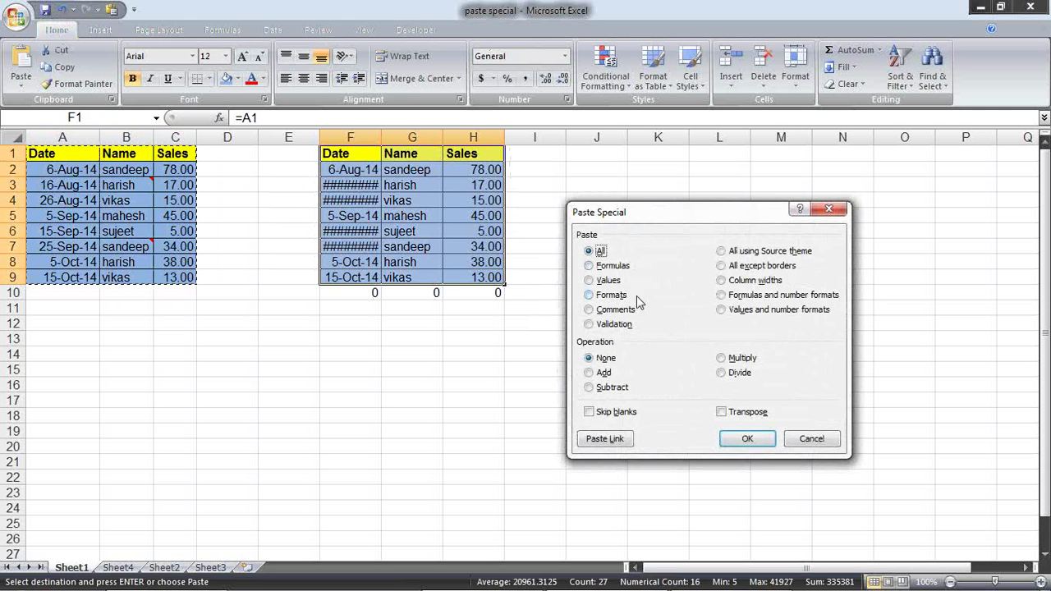
pyautogui.click(735, 280)
pyautogui.click(747, 438)
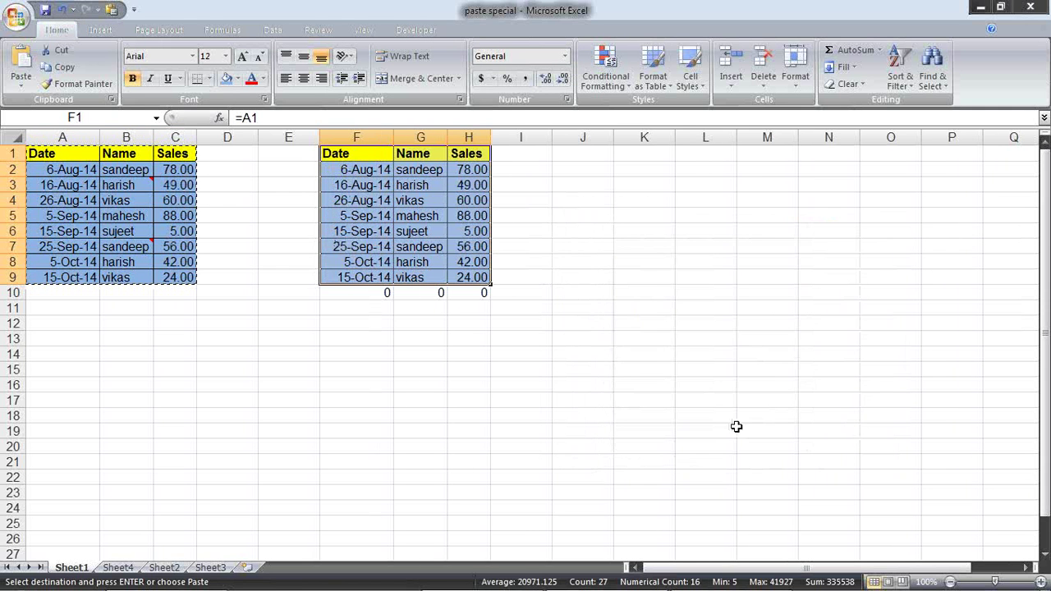
pyautogui.click(520, 279)
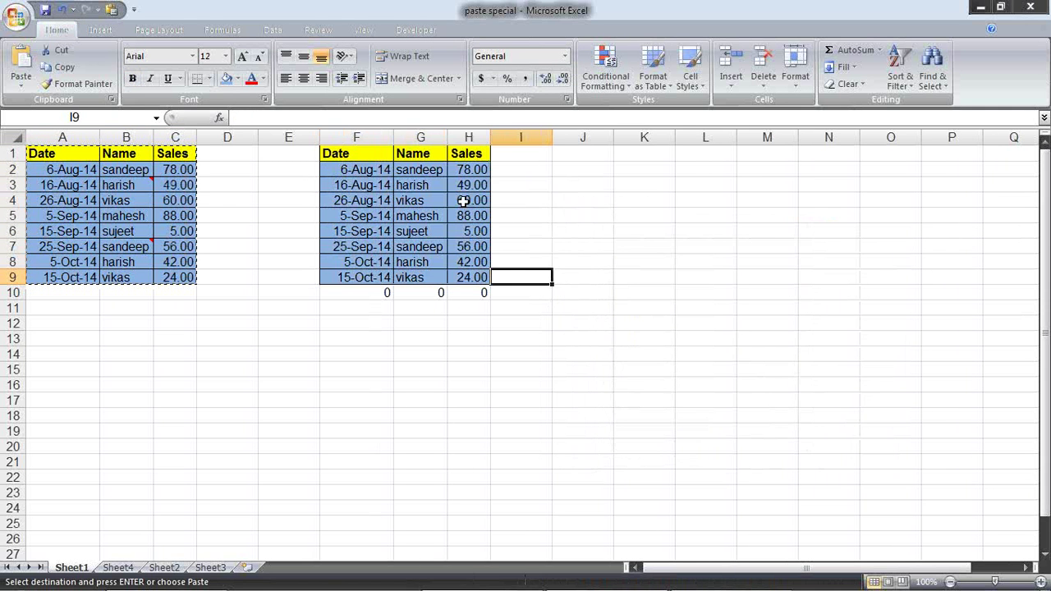
# Change B2 from sandeep to Pradeep and confirm G2's =B2 link updates.
pyautogui.click(151, 171)
pyautogui.press('Escape')
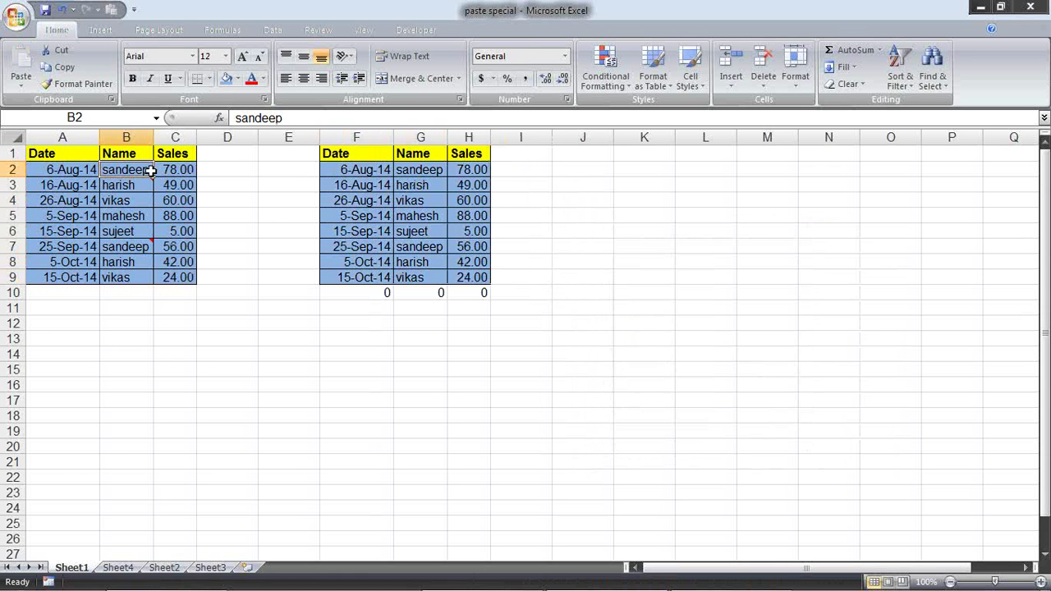
pyautogui.write('Prad')
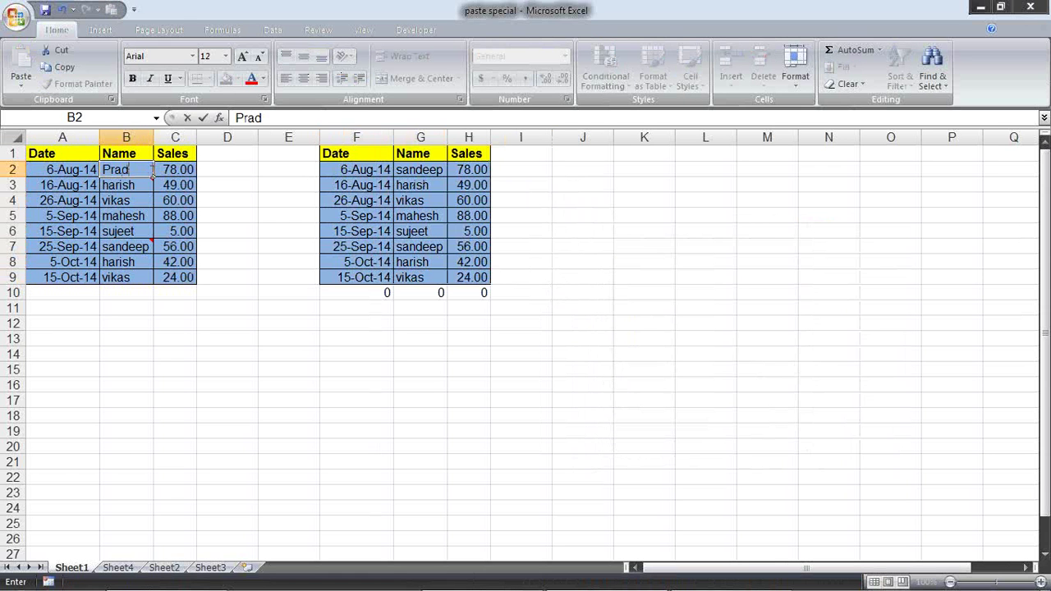
pyautogui.write('eep')
pyautogui.press('Return')
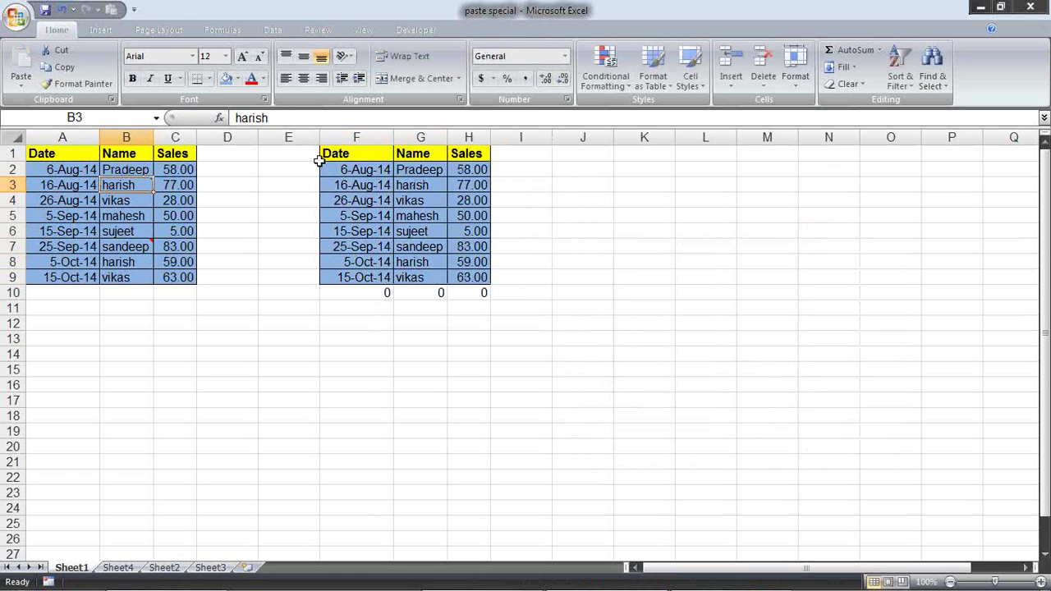
pyautogui.click(417, 168)
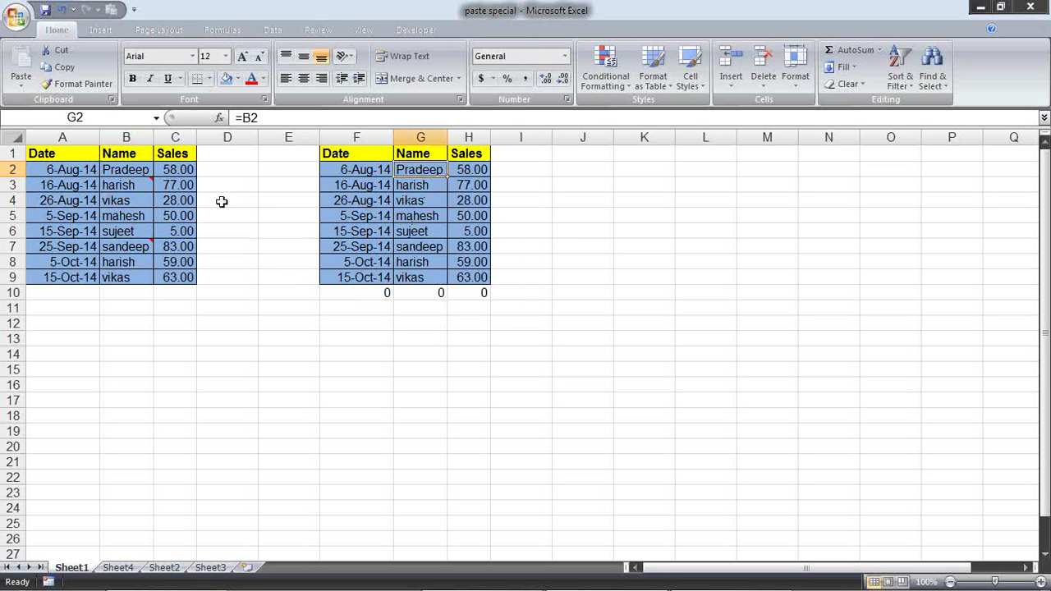
# Check the linked formulas in F10, H10 and H8, undo a trial fill into I8, and select columns F:H.
pyautogui.moveTo(64, 151); pyautogui.dragTo(189, 281)
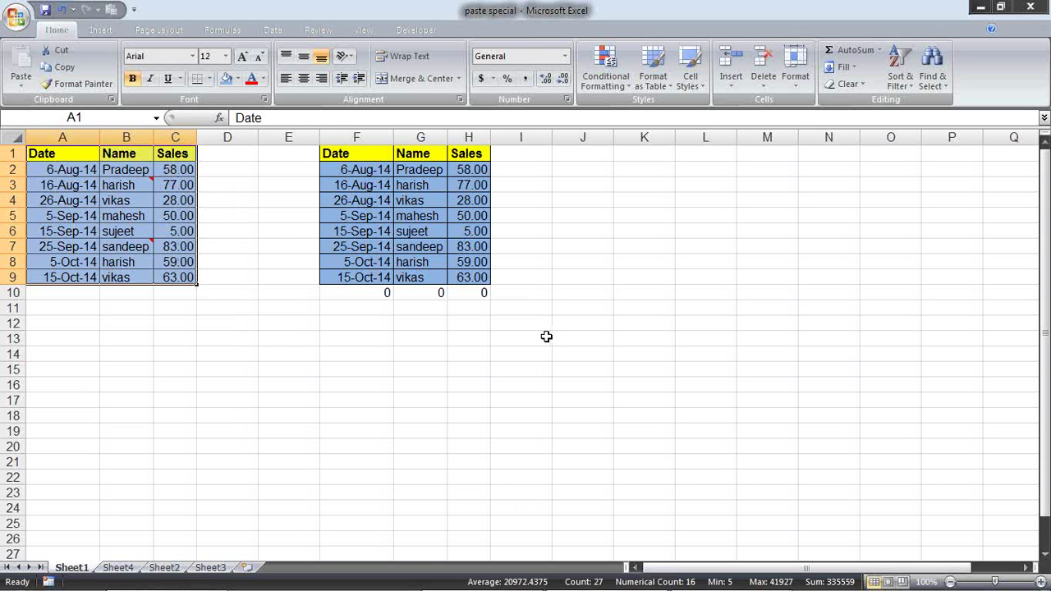
pyautogui.click(386, 292)
pyautogui.click(450, 292)
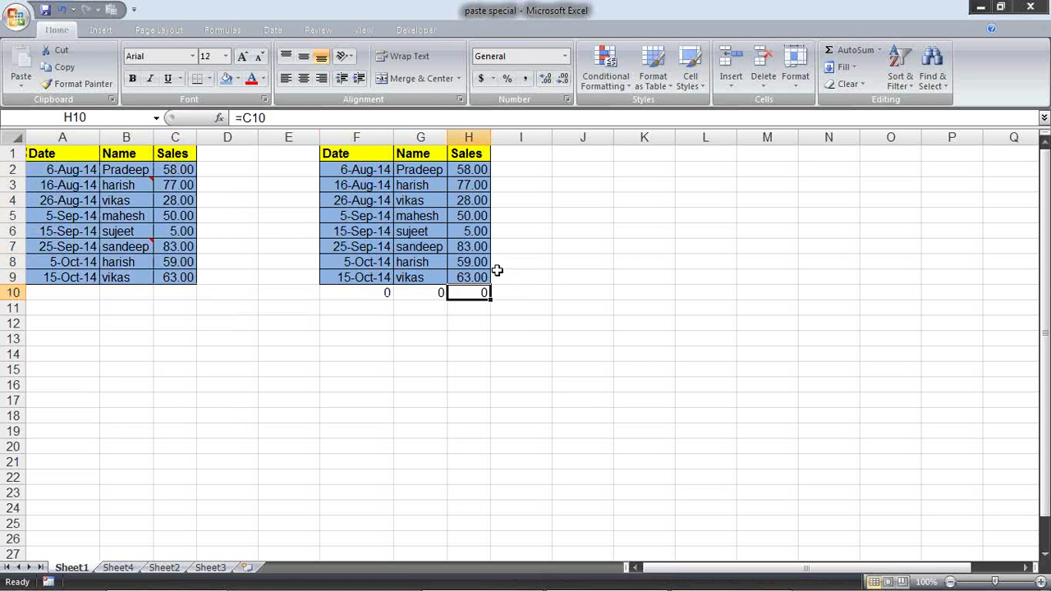
pyautogui.click(489, 269)
pyautogui.moveTo(491, 268); pyautogui.dragTo(542, 266)
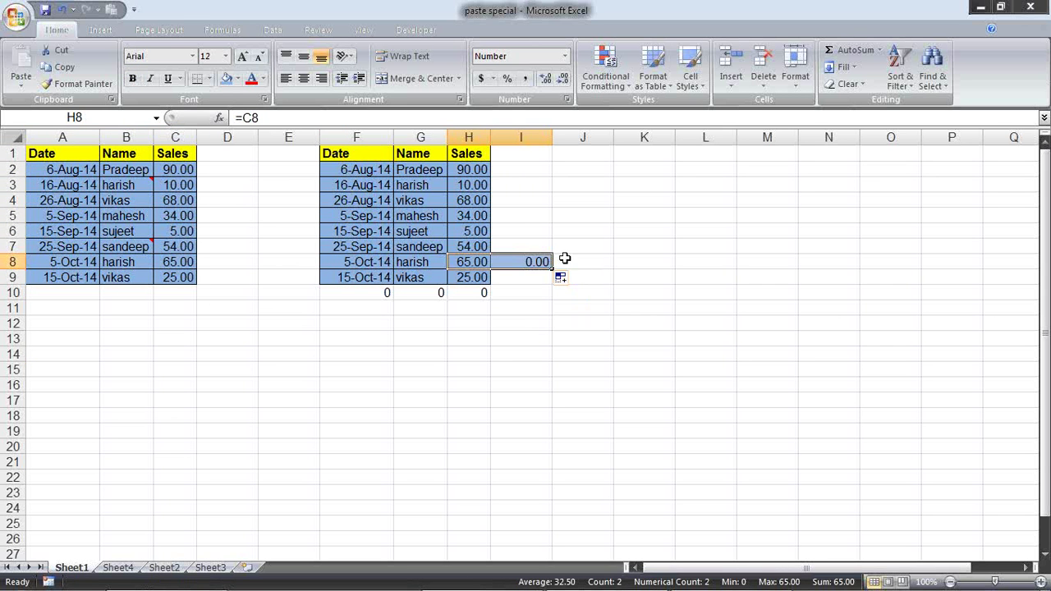
pyautogui.hotkey('ctrl', 'z')
pyautogui.click(531, 307)
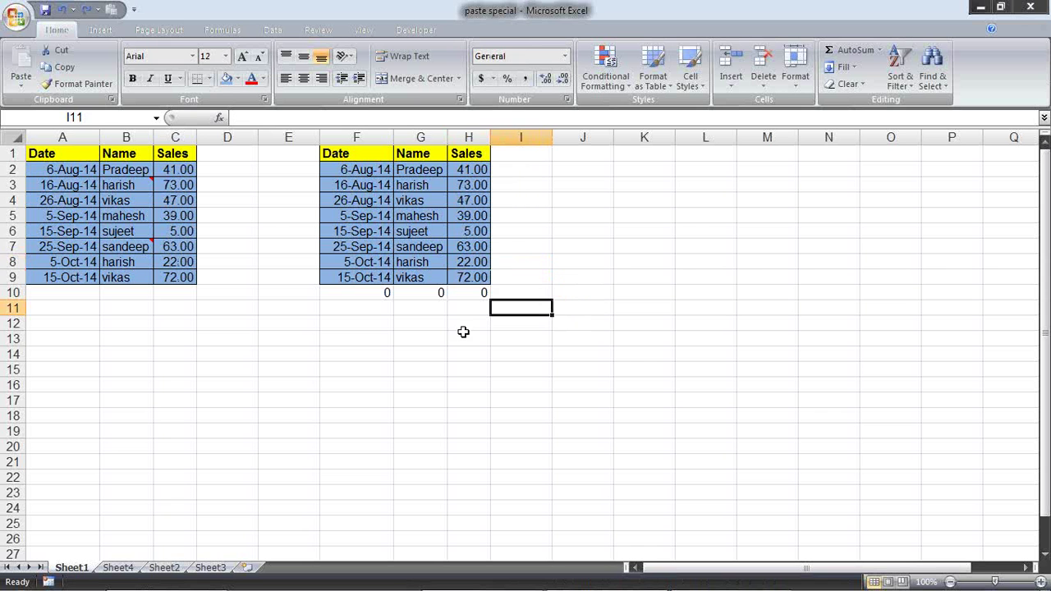
pyautogui.moveTo(343, 137); pyautogui.dragTo(472, 138)
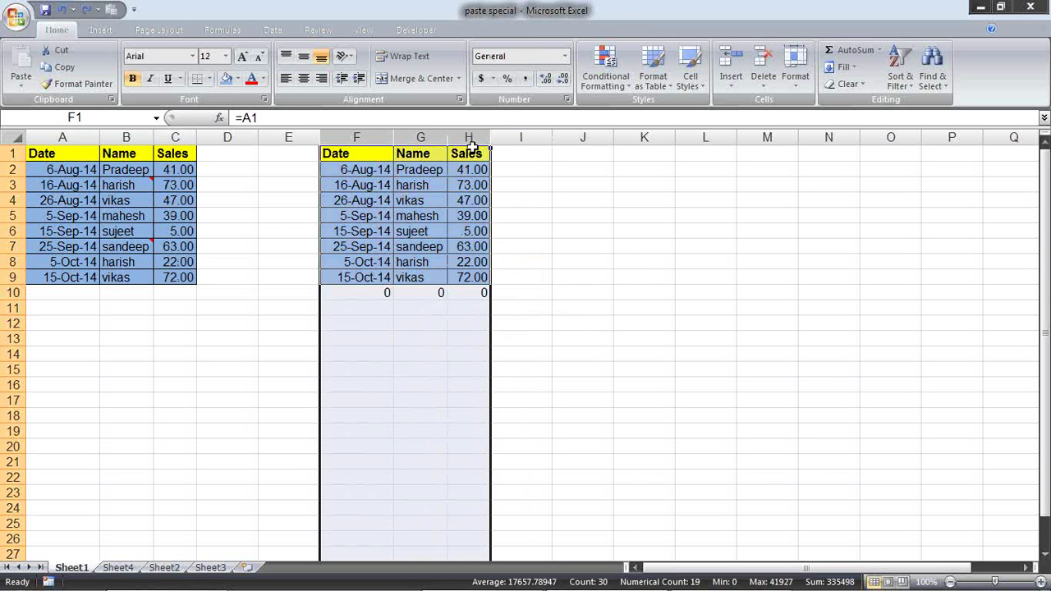
# Delete columns F:H, copy A1:C9, and paste it as a link at G1.
pyautogui.hotkey('alt', 'e')
pyautogui.press('d')
pyautogui.click(481, 223)
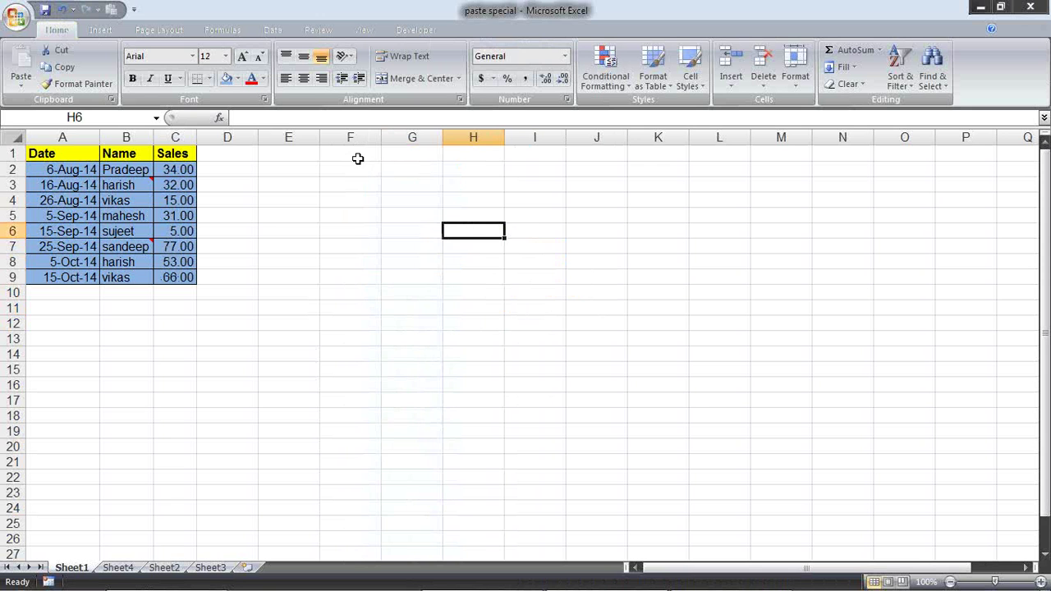
pyautogui.moveTo(42, 153); pyautogui.dragTo(166, 277)
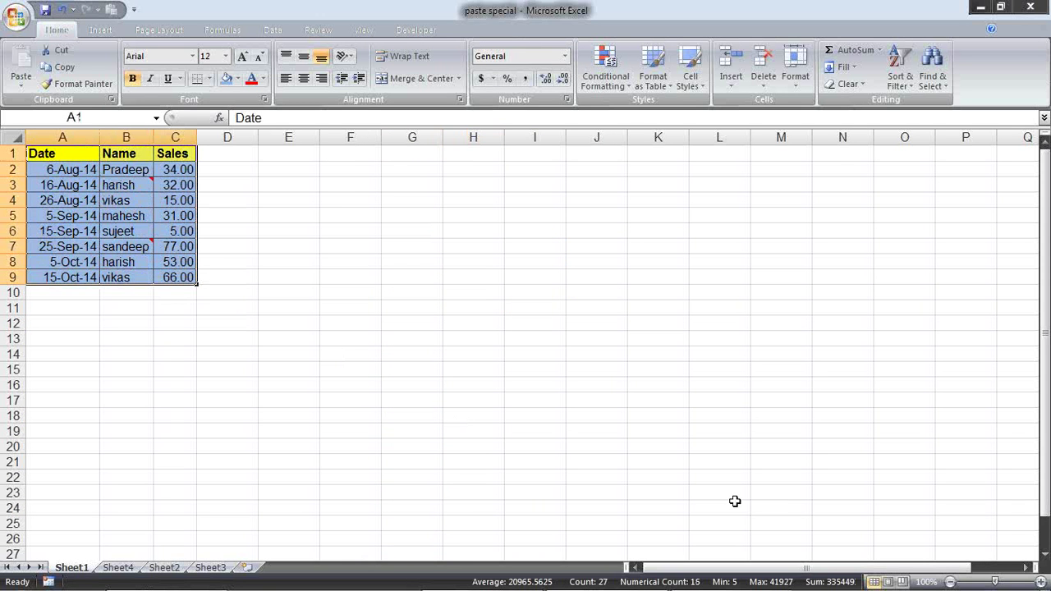
pyautogui.hotkey('ctrl', 'c')
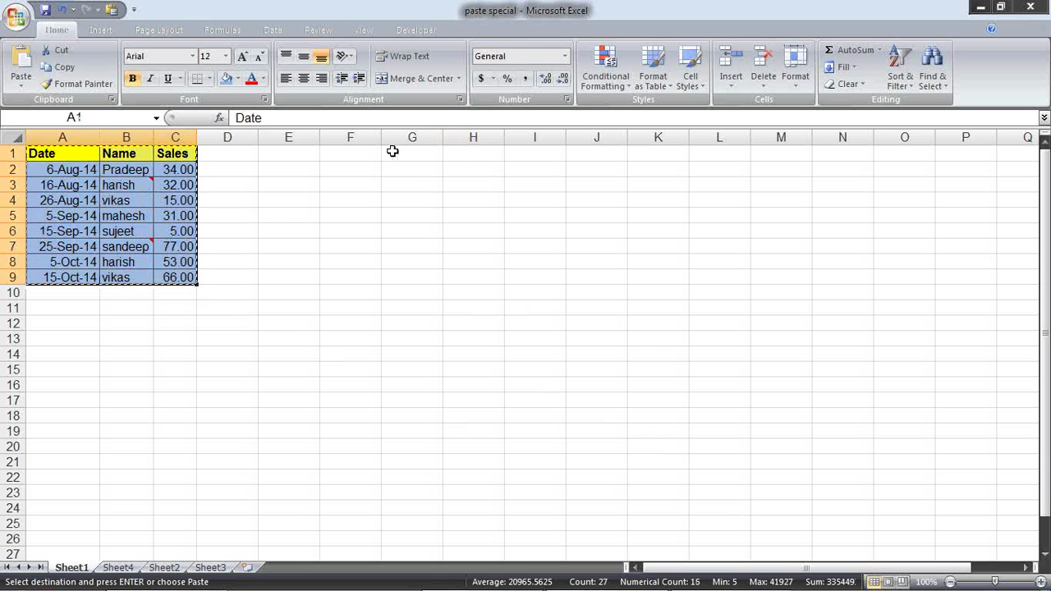
pyautogui.rightClick(398, 153)
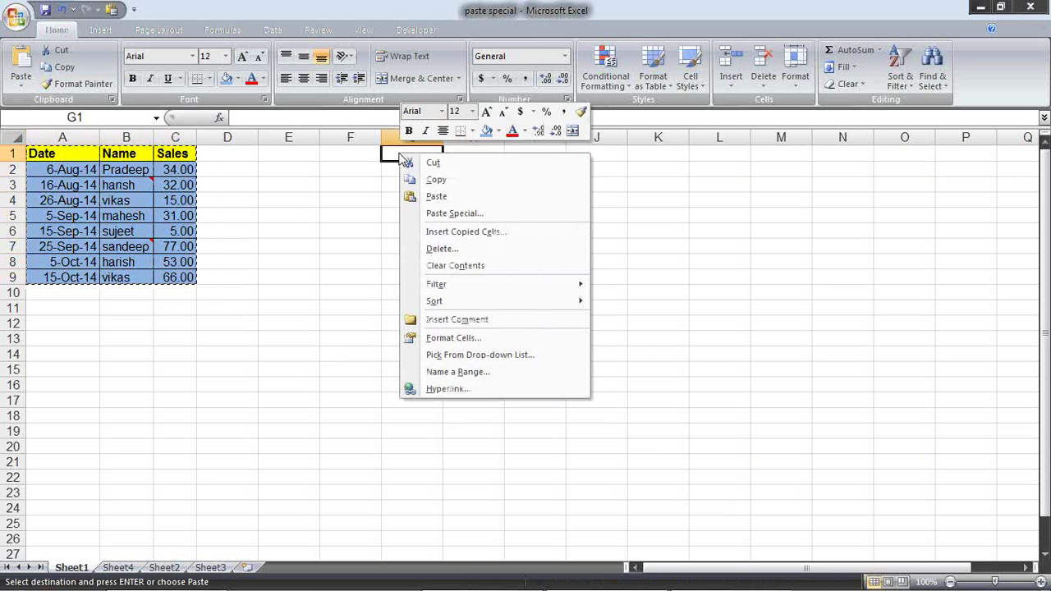
pyautogui.click(435, 213)
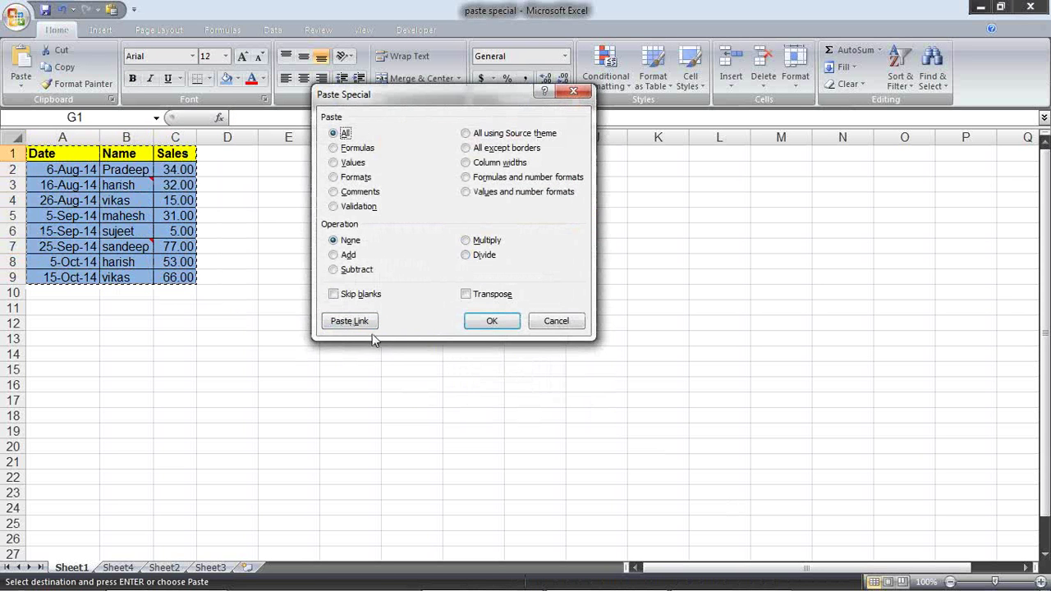
pyautogui.click(363, 325)
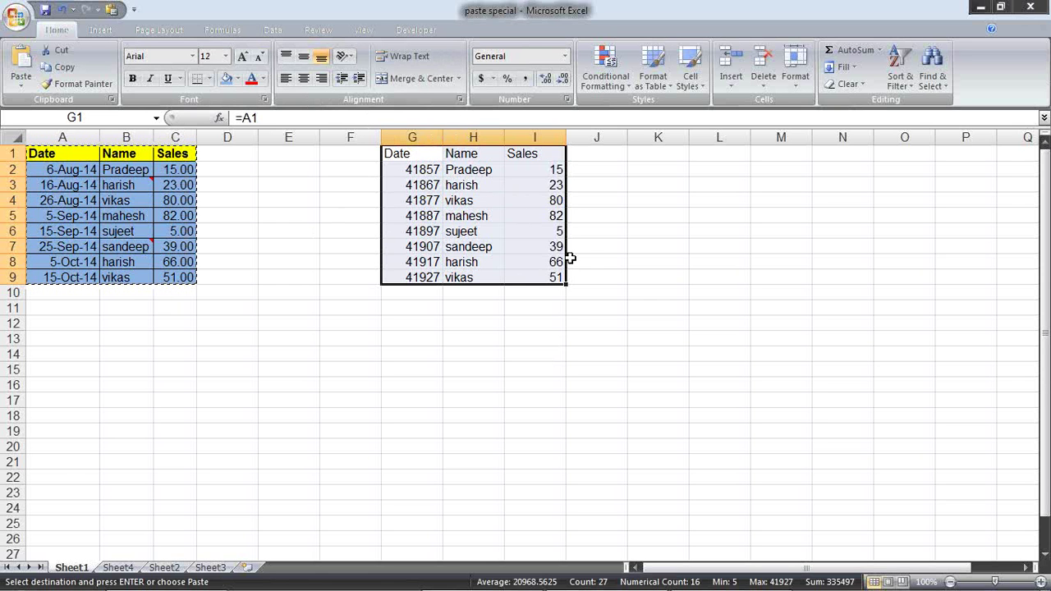
# Apply the source formats and column widths to the linked copy, then check the links in G4, H5 and I4.
pyautogui.hotkey('ctrl', 'alt', 'v')
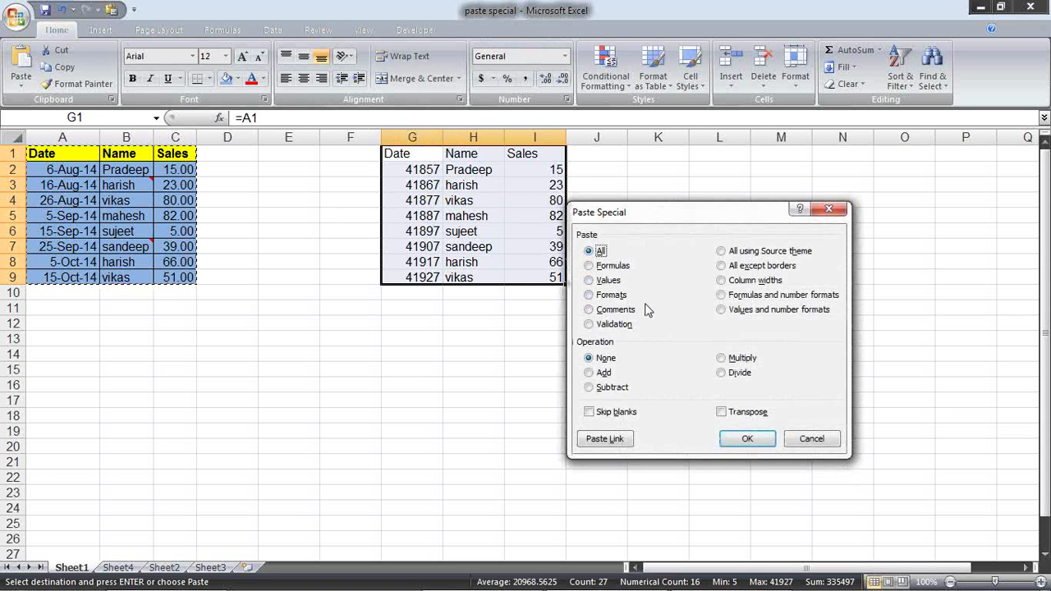
pyautogui.press('t')
pyautogui.press('Return')
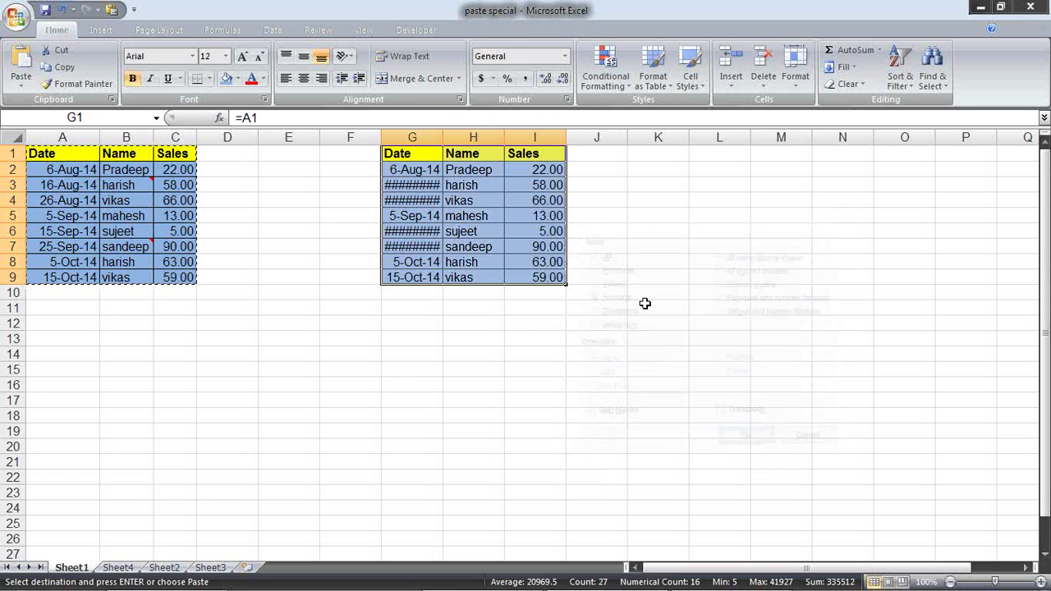
pyautogui.hotkey('alt', 'e')
pyautogui.press('s')
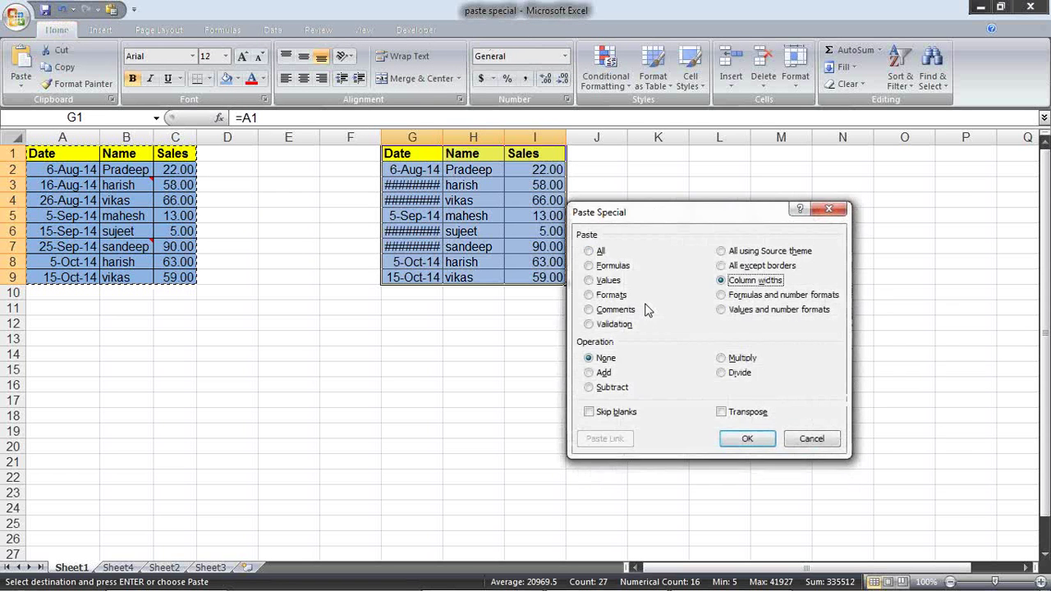
pyautogui.press('Return')
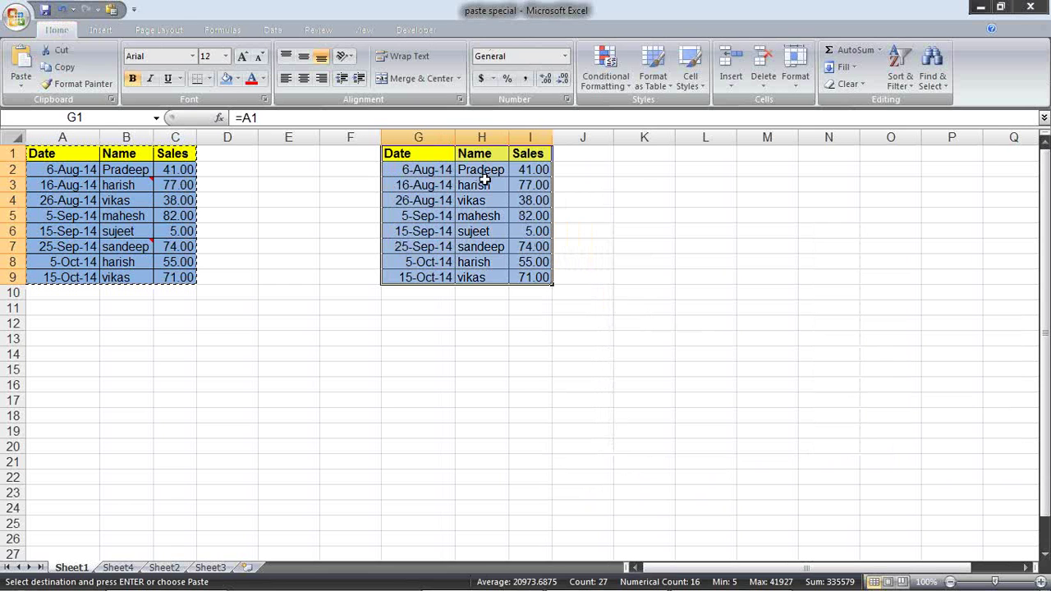
pyautogui.click(405, 201)
pyautogui.click(496, 216)
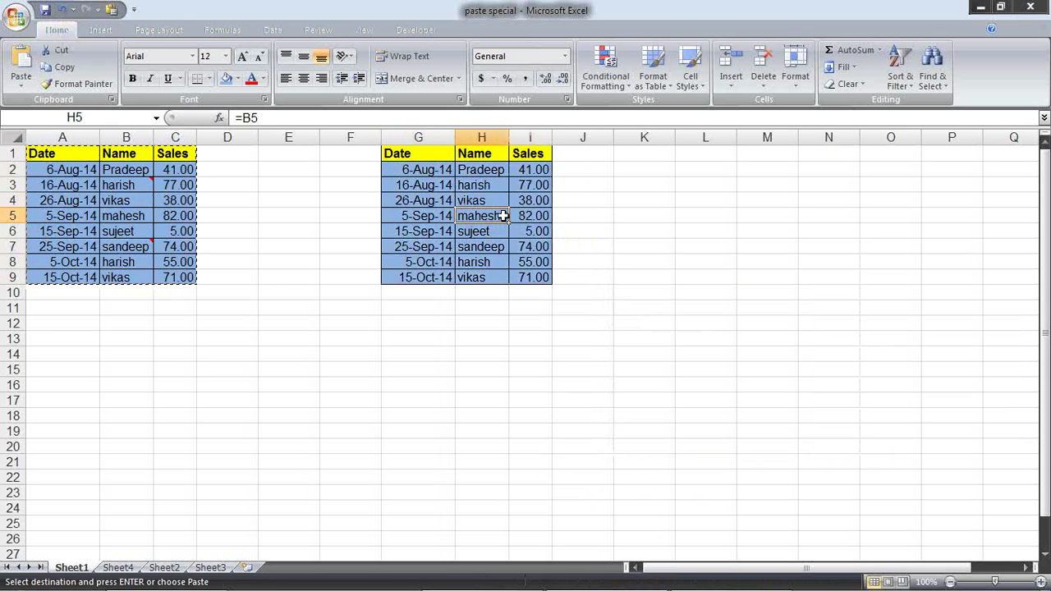
pyautogui.click(522, 200)
pyautogui.press('Escape')
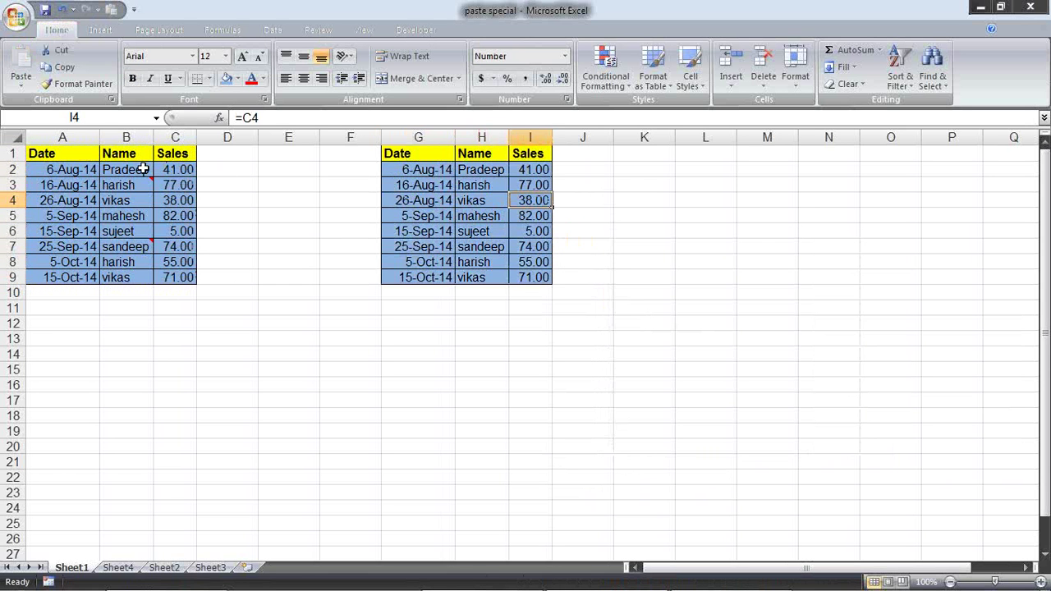
# Set B2 back to sandeep and insert a blank column G before the linked table.
pyautogui.click(143, 169)
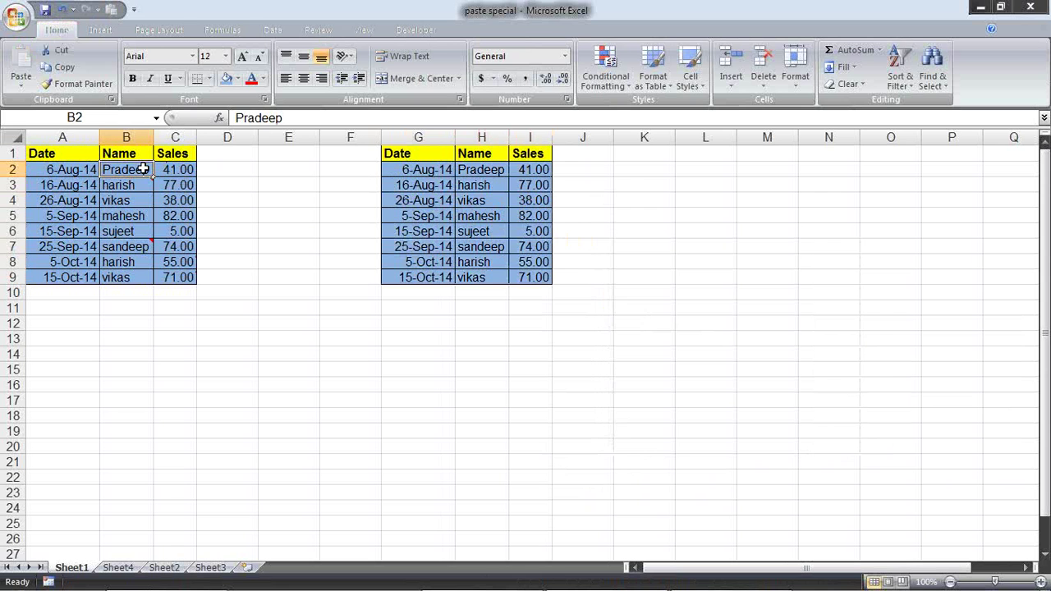
pyautogui.write('Sand')
pyautogui.press('Return')
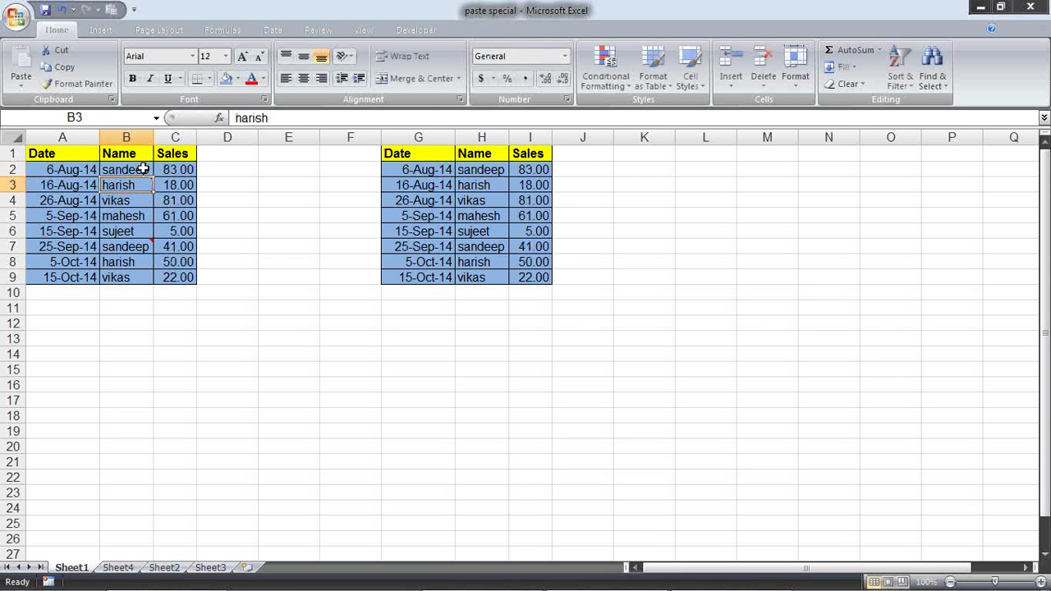
pyautogui.click(498, 170)
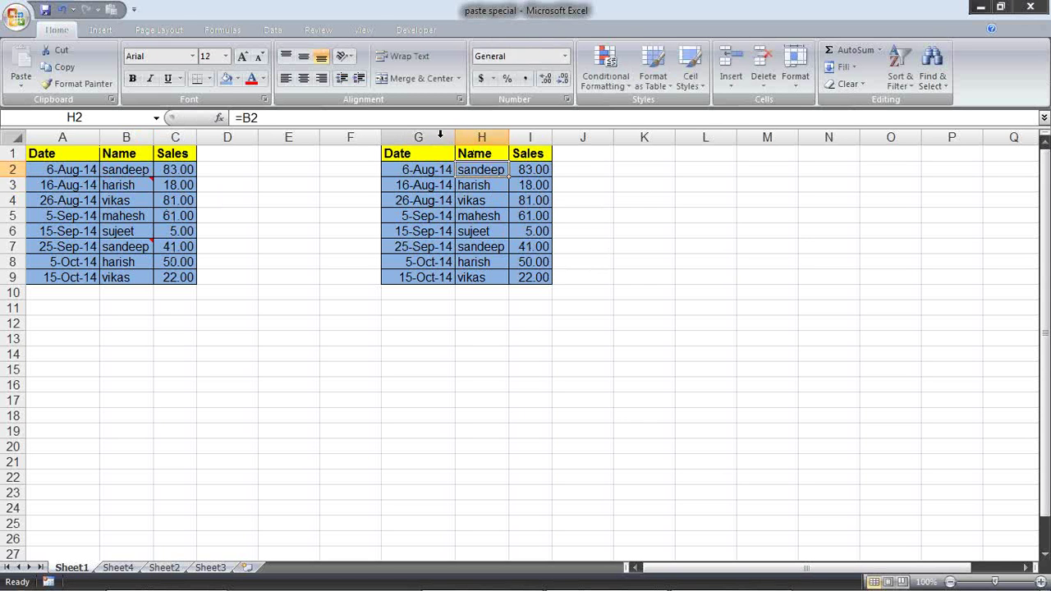
pyautogui.rightClick(438, 137)
pyautogui.click(475, 216)
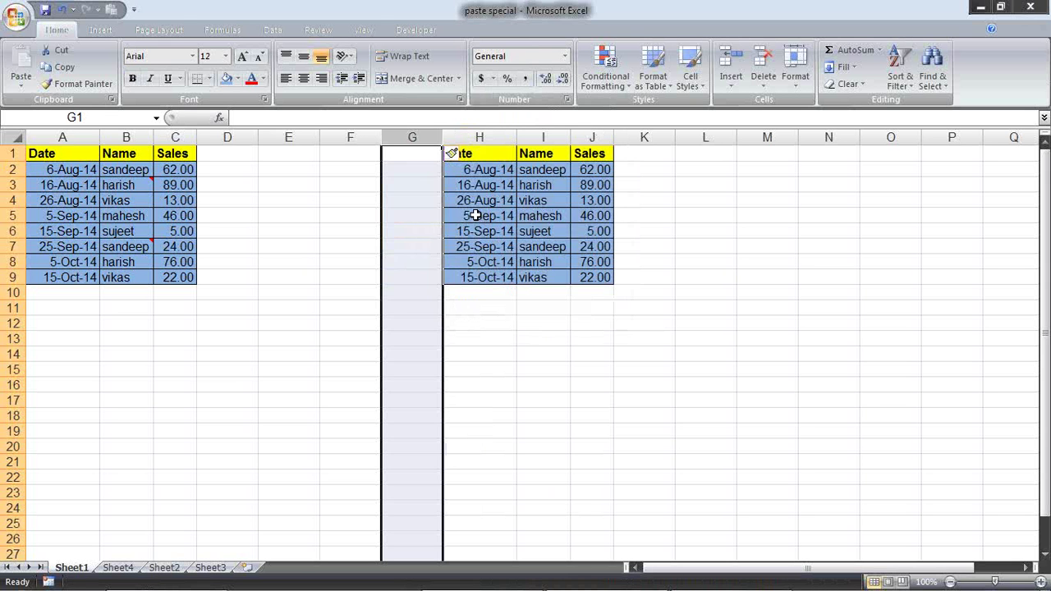
# Insert two more blank columns so the linked copy moves further right.
pyautogui.press('F4')
pyautogui.press('F4')
pyautogui.click(476, 215)
pyautogui.press('F4')
pyautogui.press('F4')
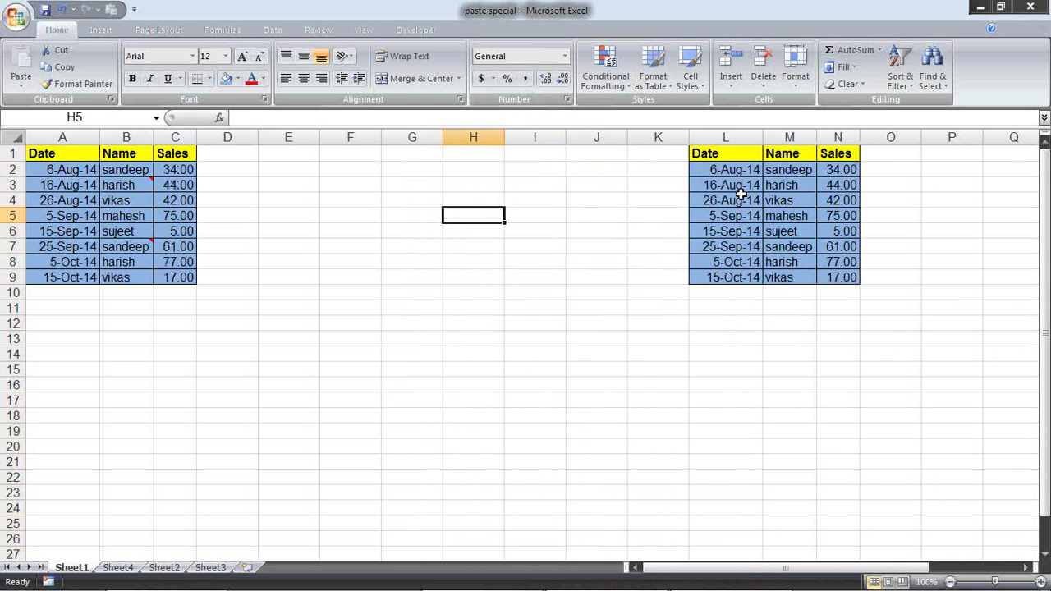
pyautogui.moveTo(727, 169); pyautogui.dragTo(755, 246)
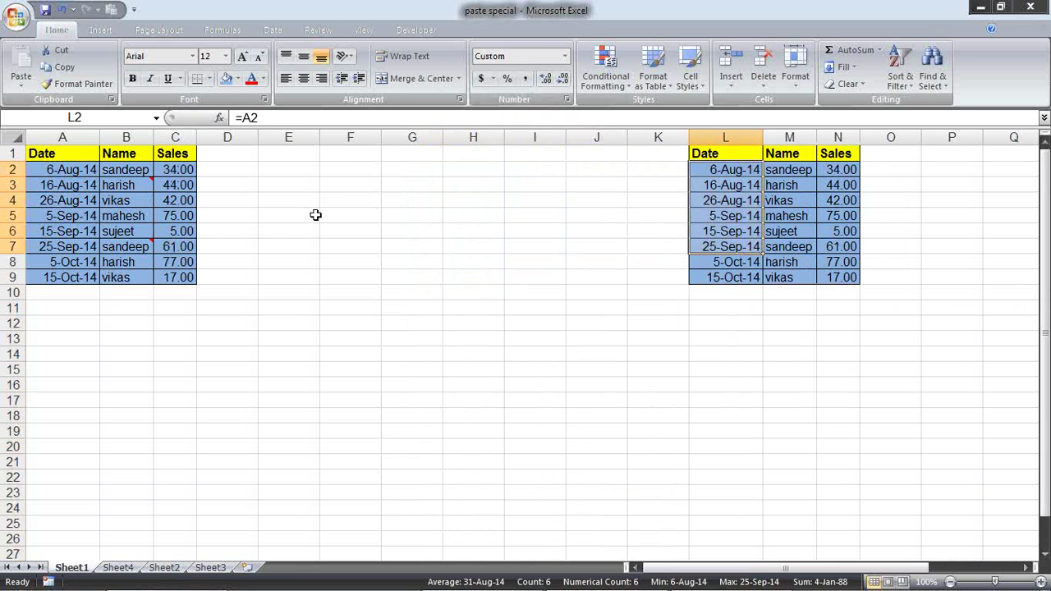
# Fill F1:H7 with light gray and adjust column F's width.
pyautogui.moveTo(366, 154); pyautogui.dragTo(445, 207)
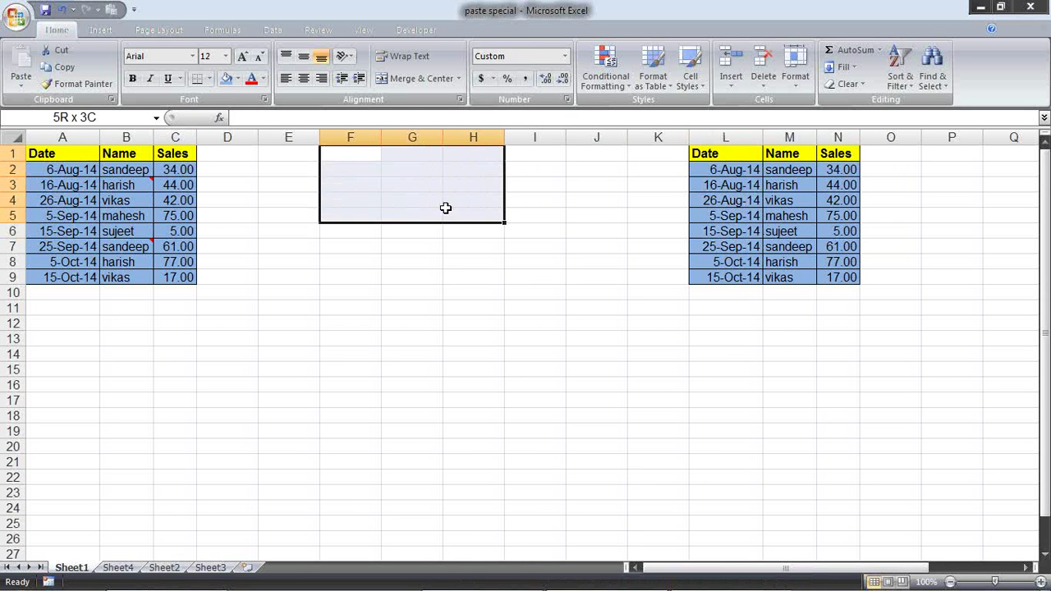
pyautogui.moveTo(445, 213); pyautogui.dragTo(447, 252)
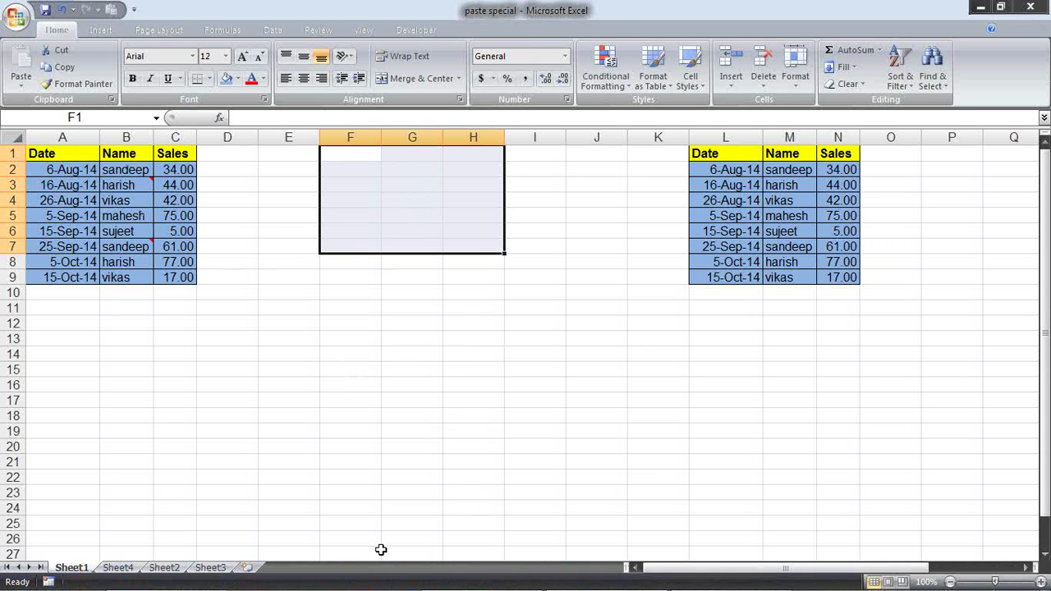
pyautogui.click(237, 79)
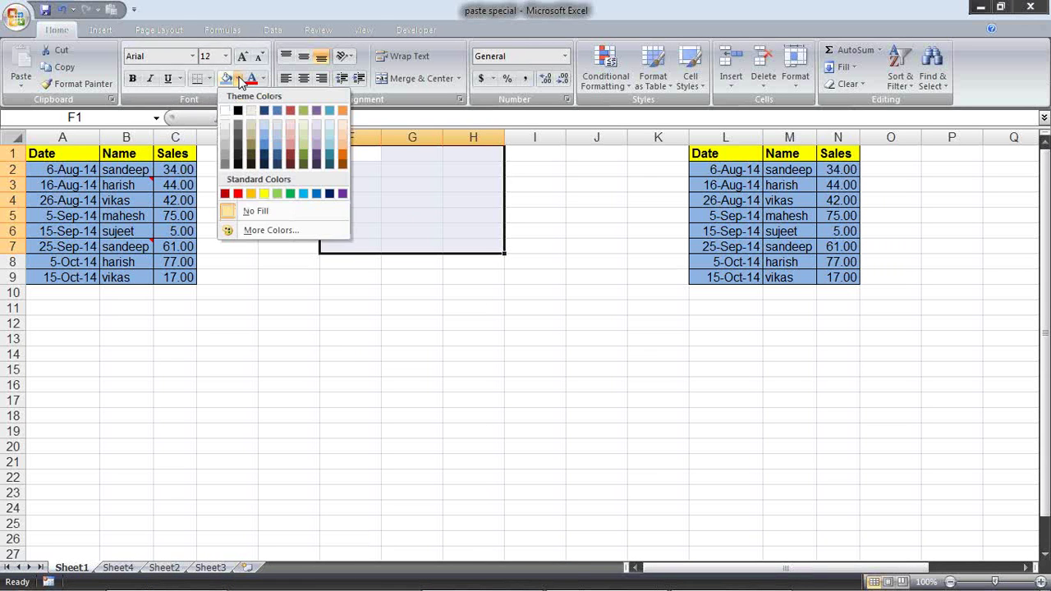
pyautogui.click(226, 134)
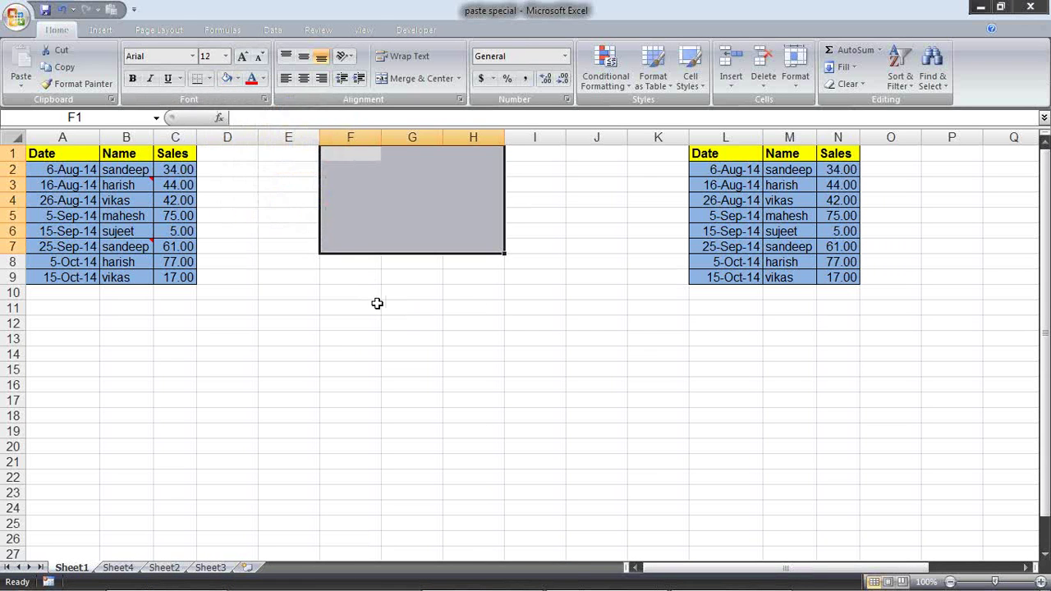
pyautogui.click(394, 217)
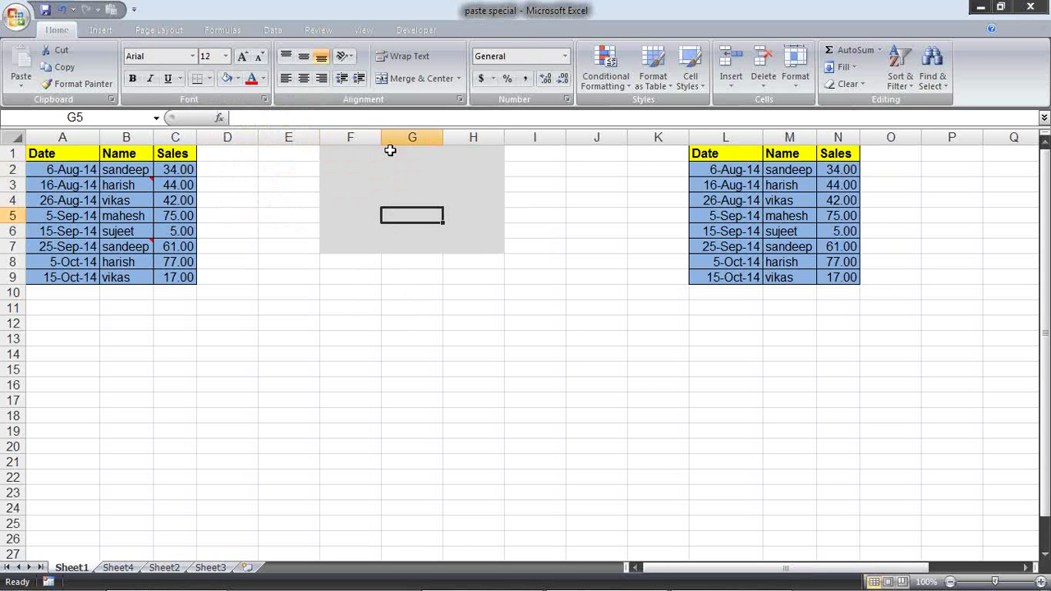
pyautogui.moveTo(383, 136); pyautogui.dragTo(378, 137)
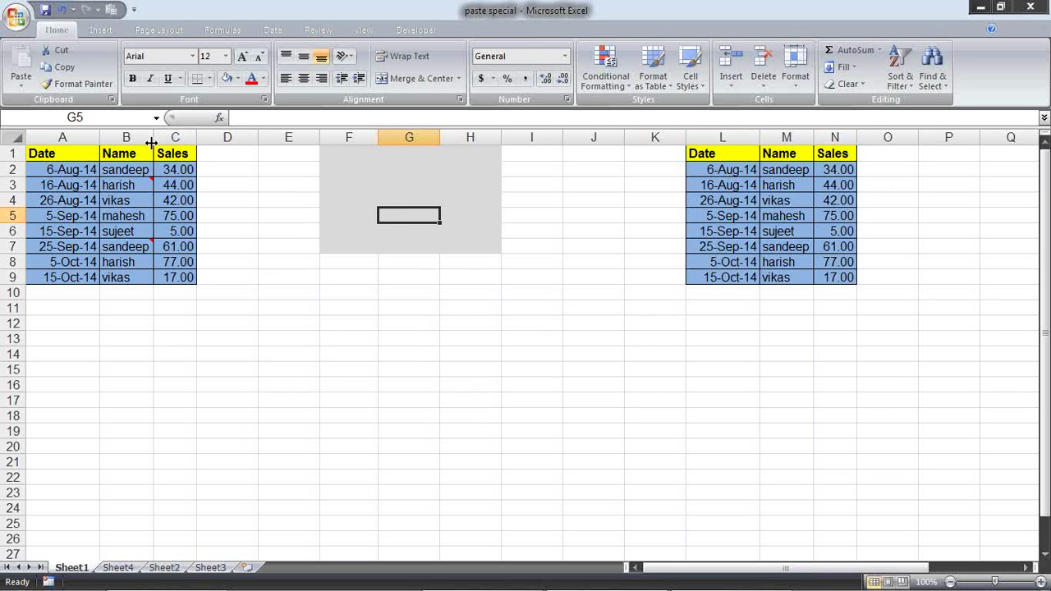
# Copy A1:C9 and paste it at F1 as a static picture.
pyautogui.moveTo(85, 153); pyautogui.dragTo(175, 278)
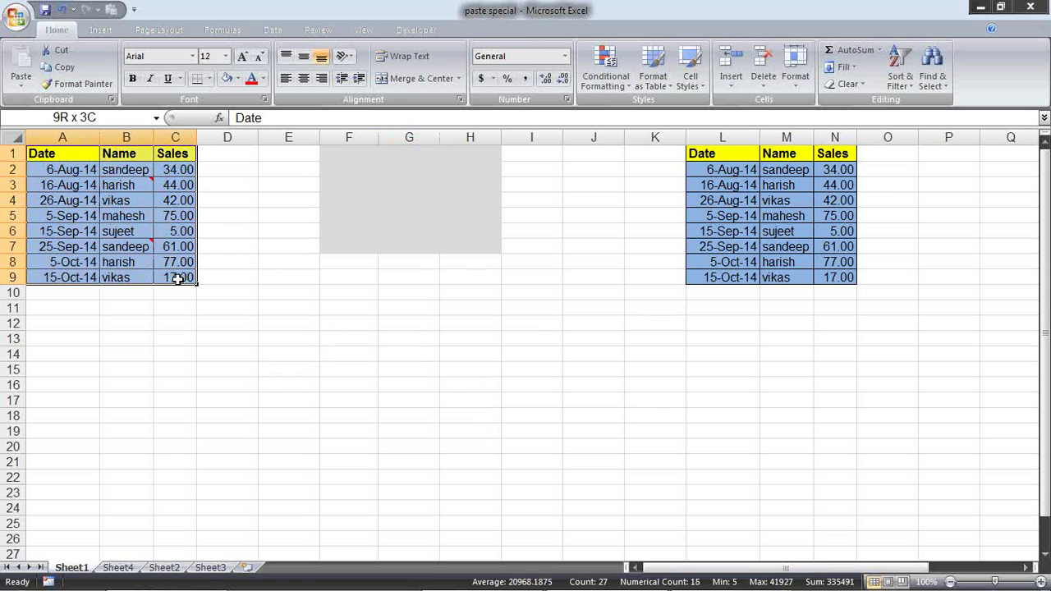
pyautogui.hotkey('ctrl', 'c')
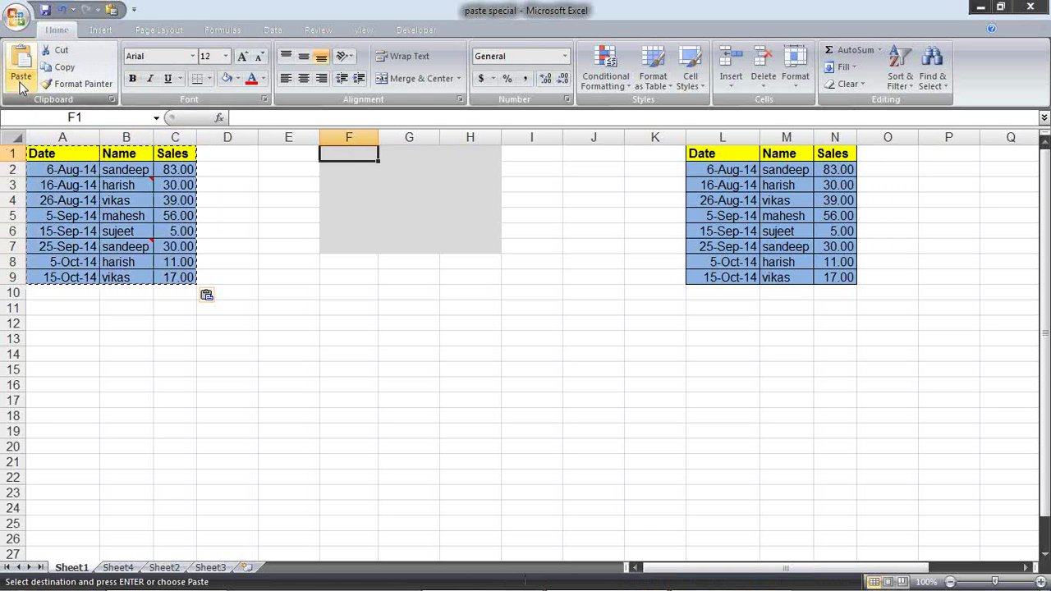
pyautogui.click(22, 86)
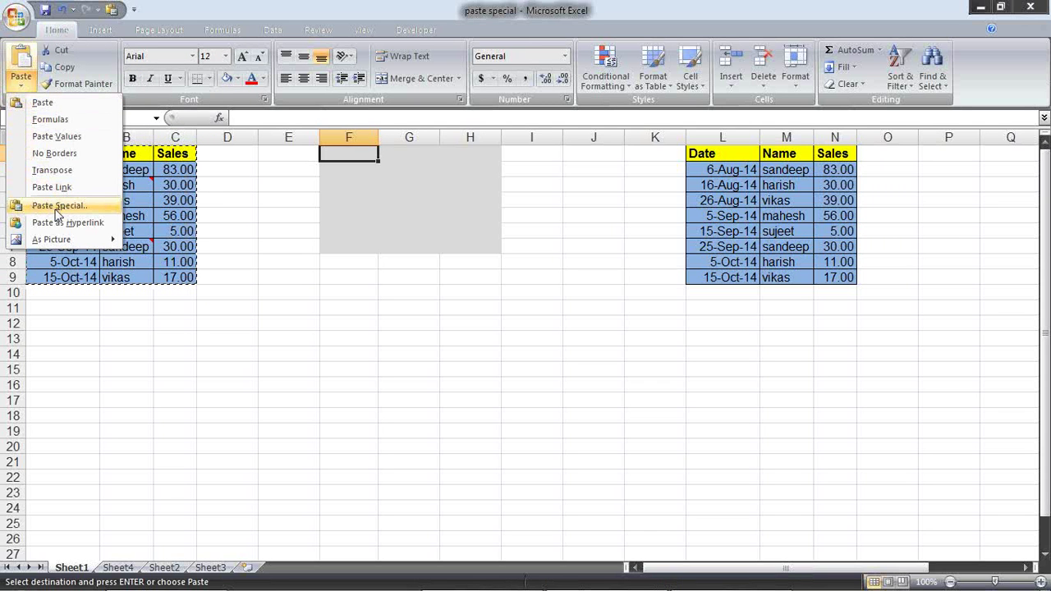
pyautogui.moveTo(37, 244)
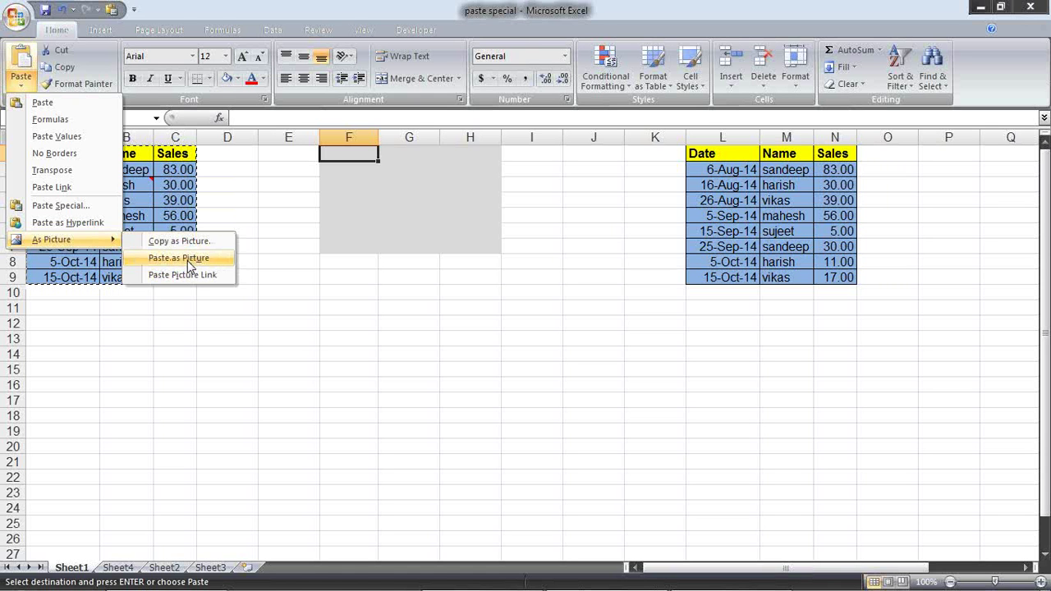
pyautogui.click(191, 261)
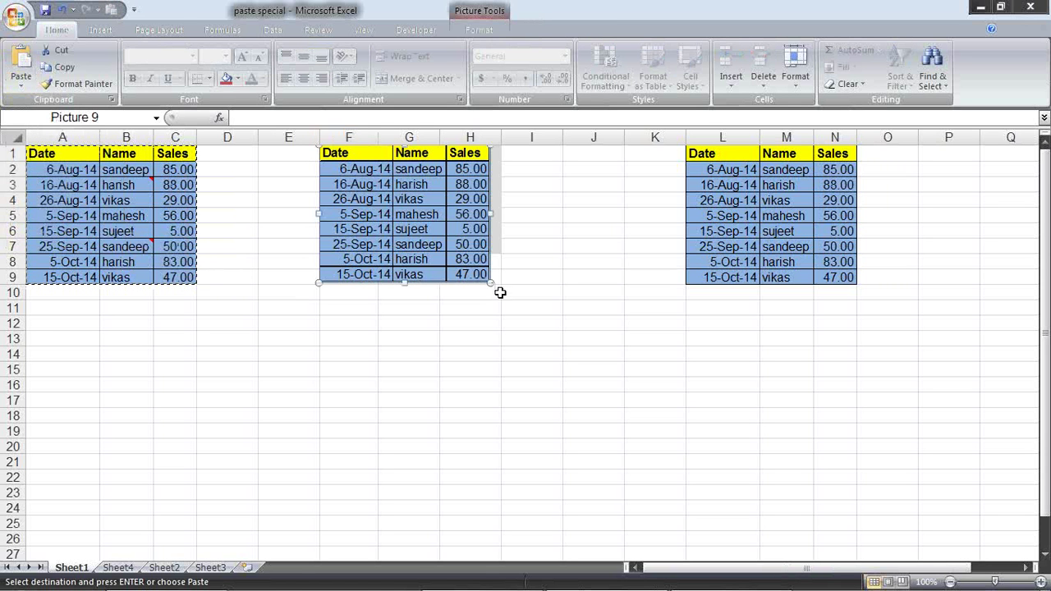
# Enlarge the pasted table picture and hide the worksheet gridlines.
pyautogui.moveTo(488, 284)
pyautogui.mouseDown()
pyautogui.moveTo(476, 247)
pyautogui.moveTo(476, 273)
pyautogui.mouseUp()
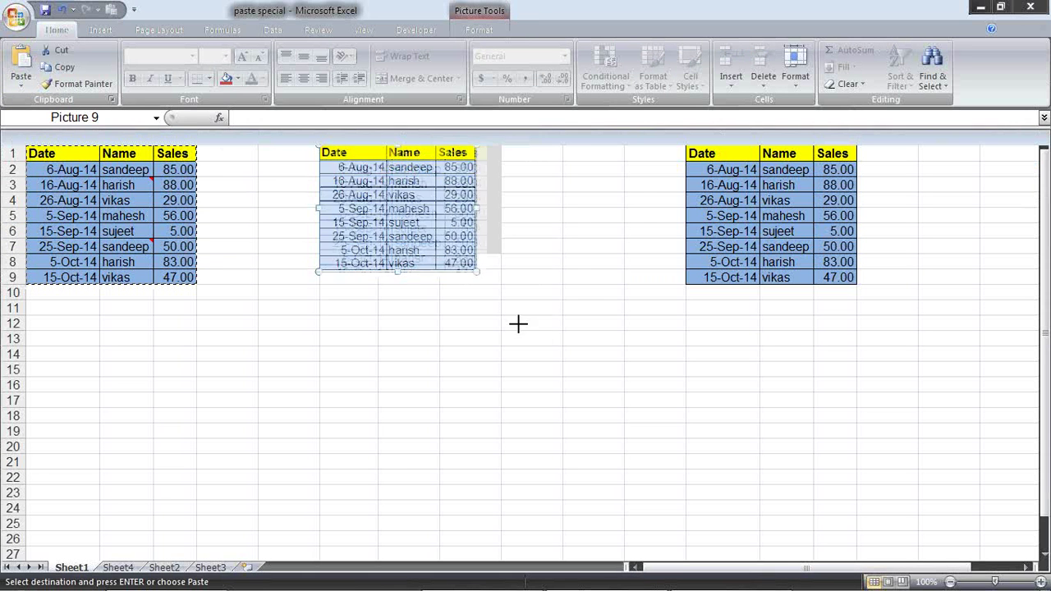
pyautogui.moveTo(541, 361); pyautogui.dragTo(588, 361)
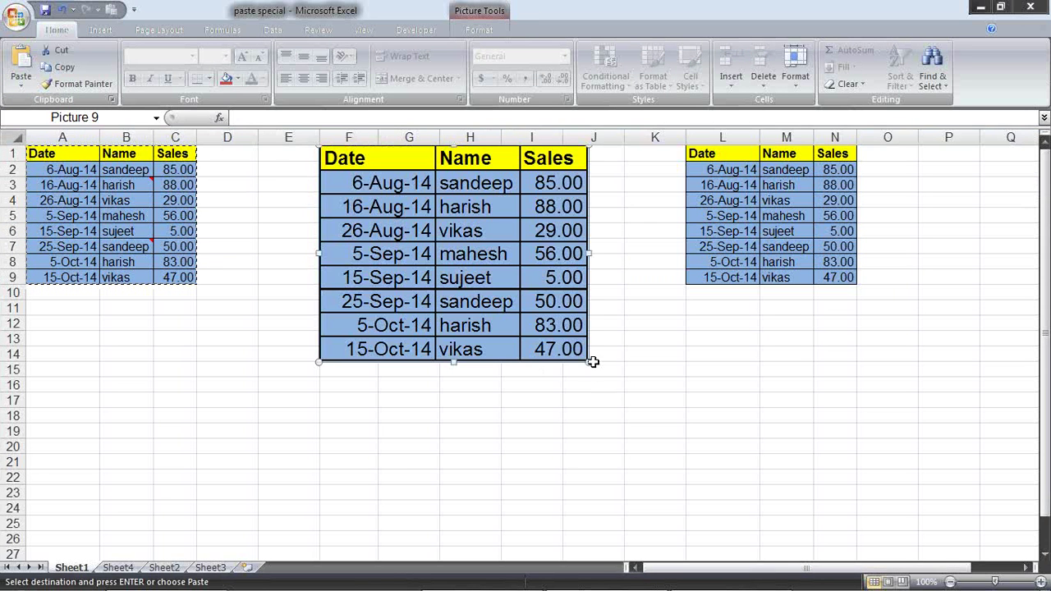
pyautogui.click(360, 31)
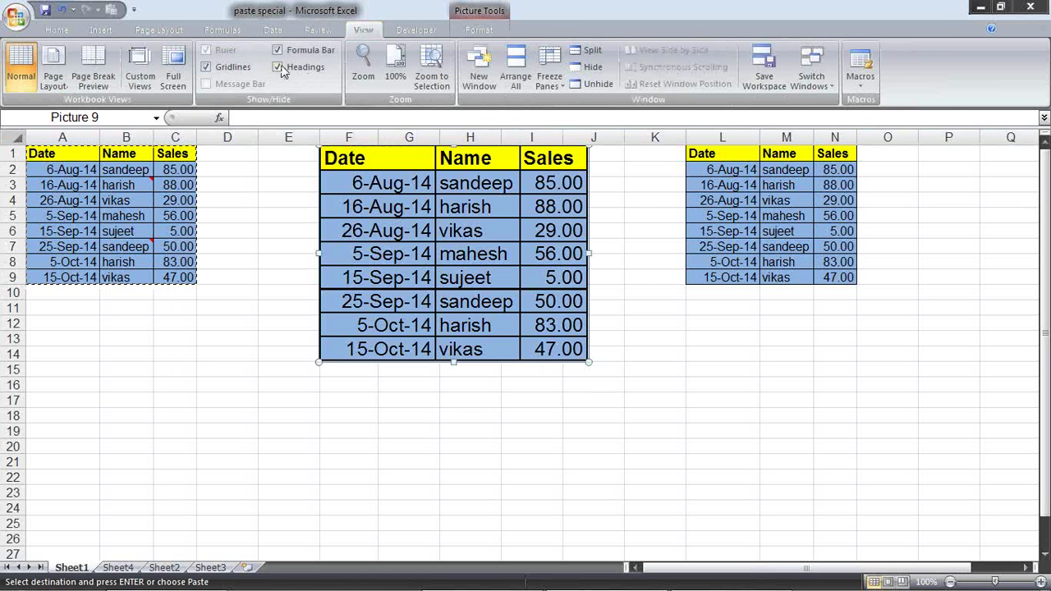
pyautogui.click(227, 67)
pyautogui.click(284, 238)
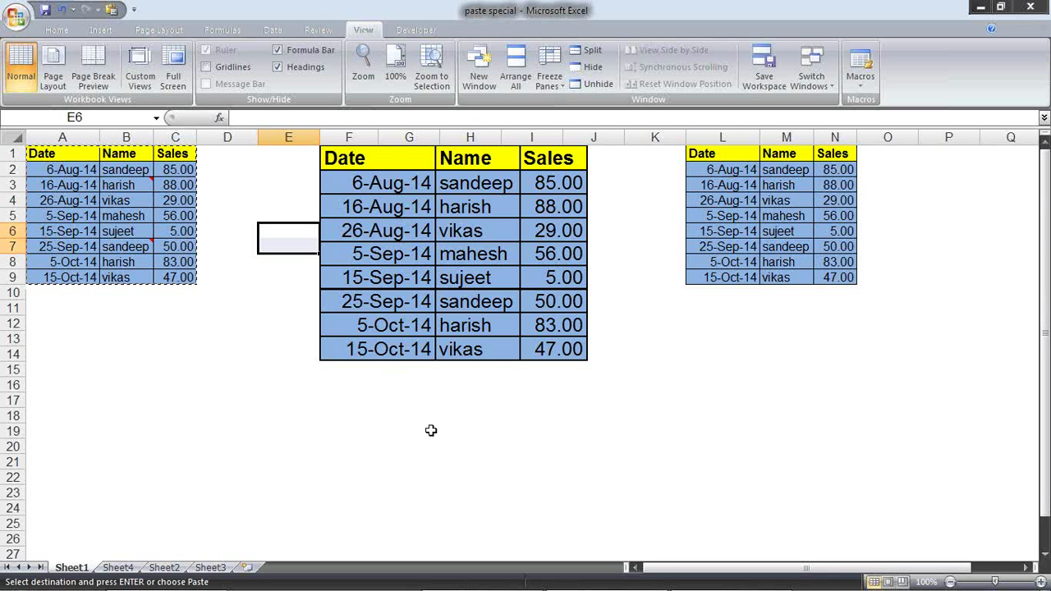
pyautogui.press('Escape')
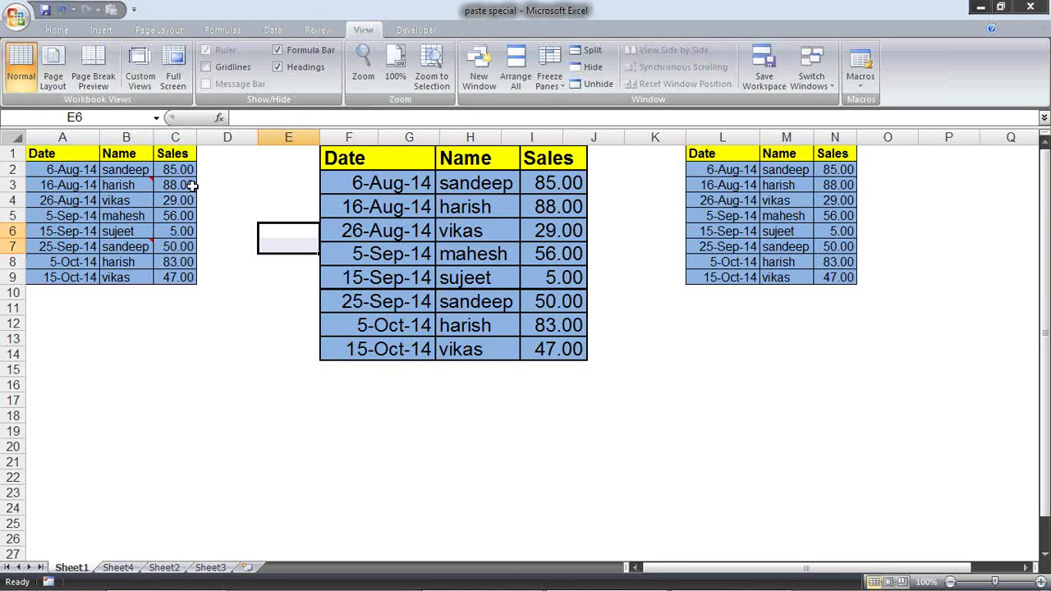
# Change the name in B2 to Pradeep and delete the static table picture.
pyautogui.click(137, 170)
pyautogui.write('Pra')
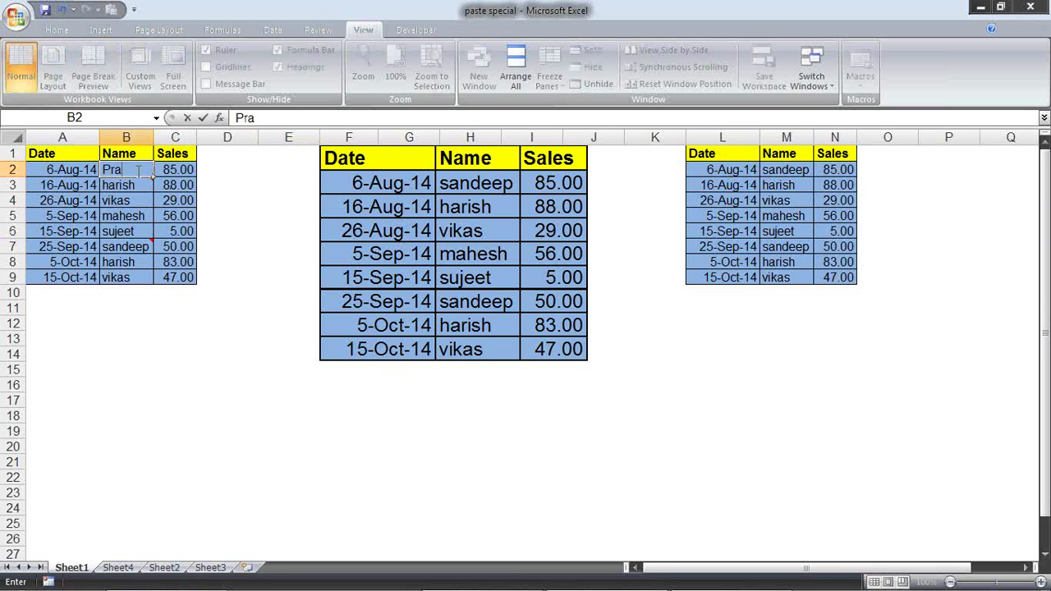
pyautogui.write('deep')
pyautogui.press('Return')
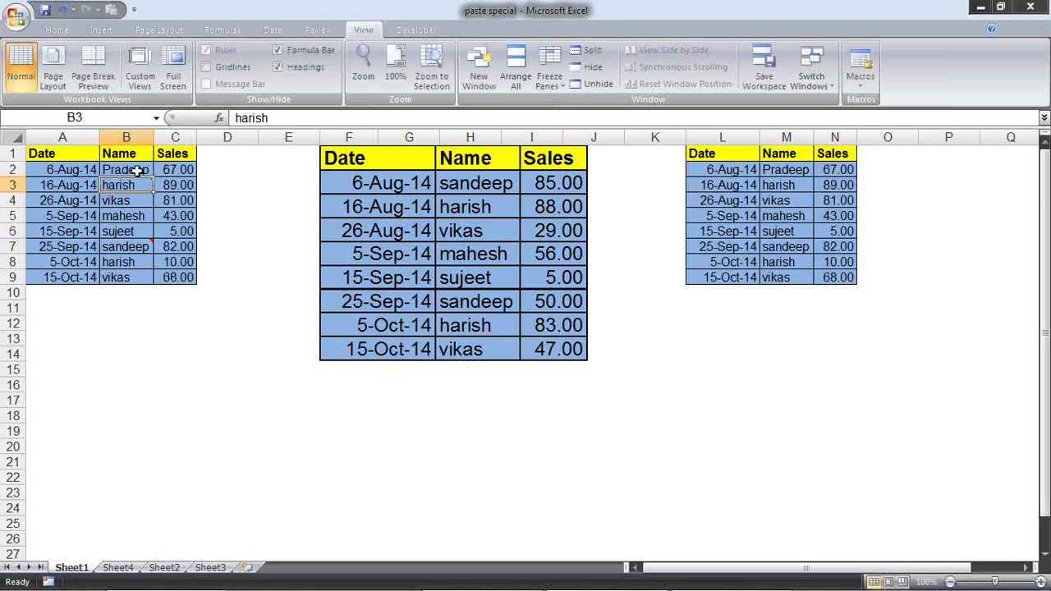
pyautogui.click(565, 222)
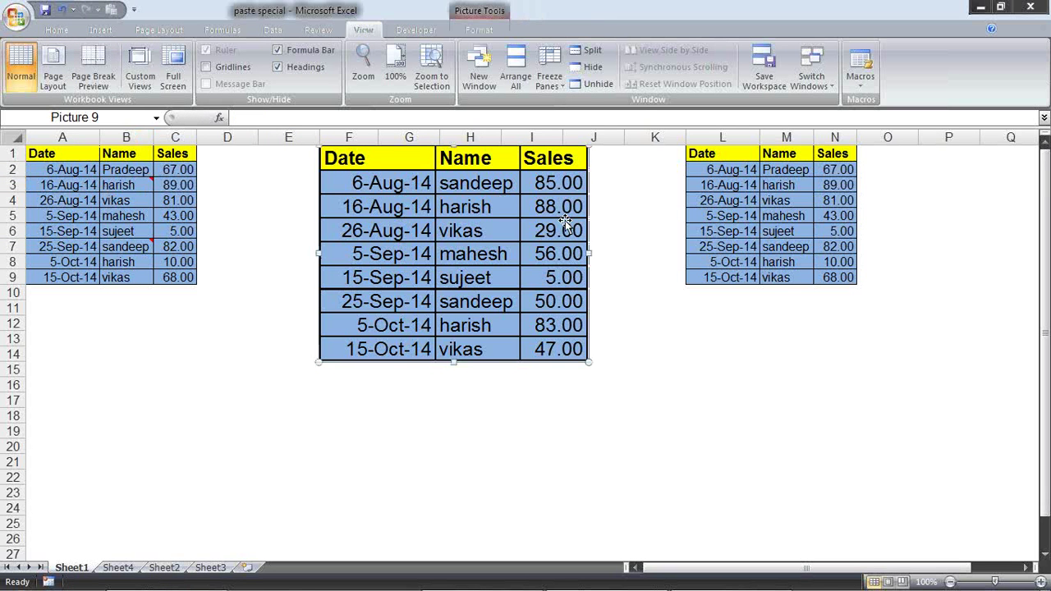
pyautogui.press('Delete')
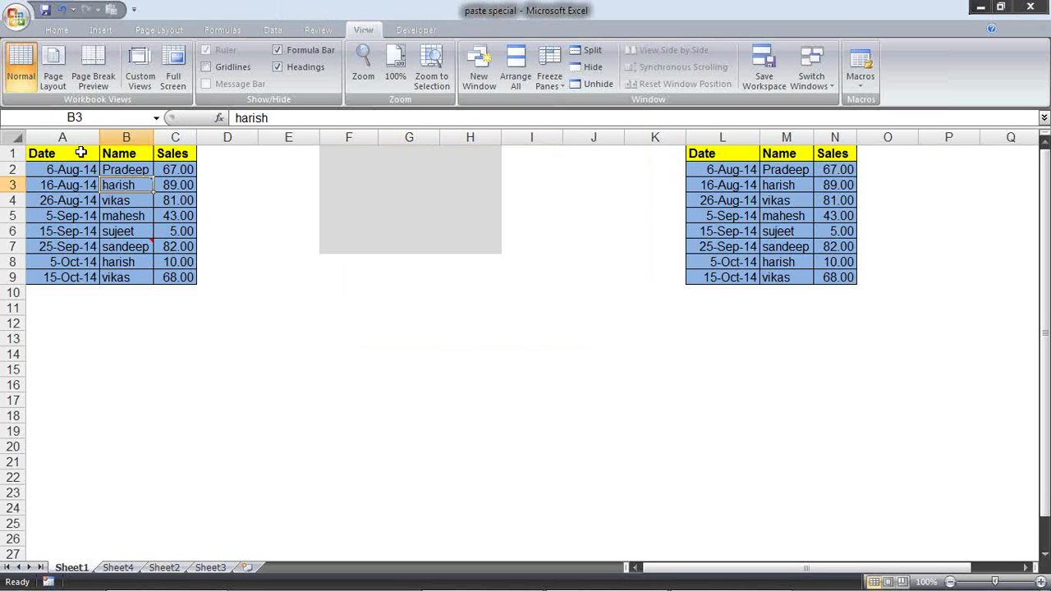
# Copy A1:C9 and paste it at F1 as a linked picture referencing =$A$1:$C$9.
pyautogui.click(96, 159)
pyautogui.moveTo(96, 158); pyautogui.dragTo(174, 277)
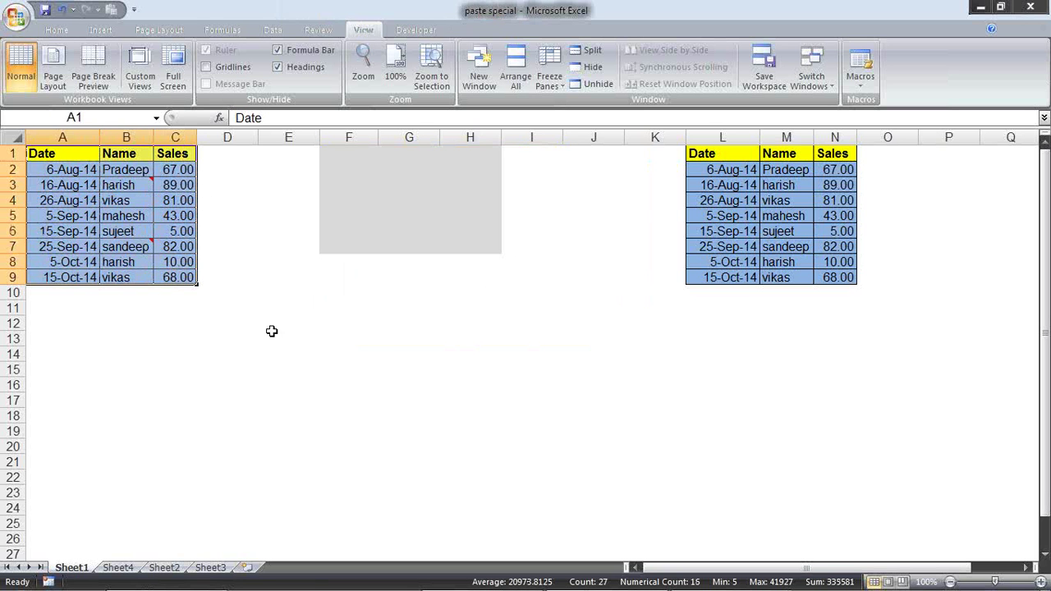
pyautogui.hotkey('ctrl', 'c')
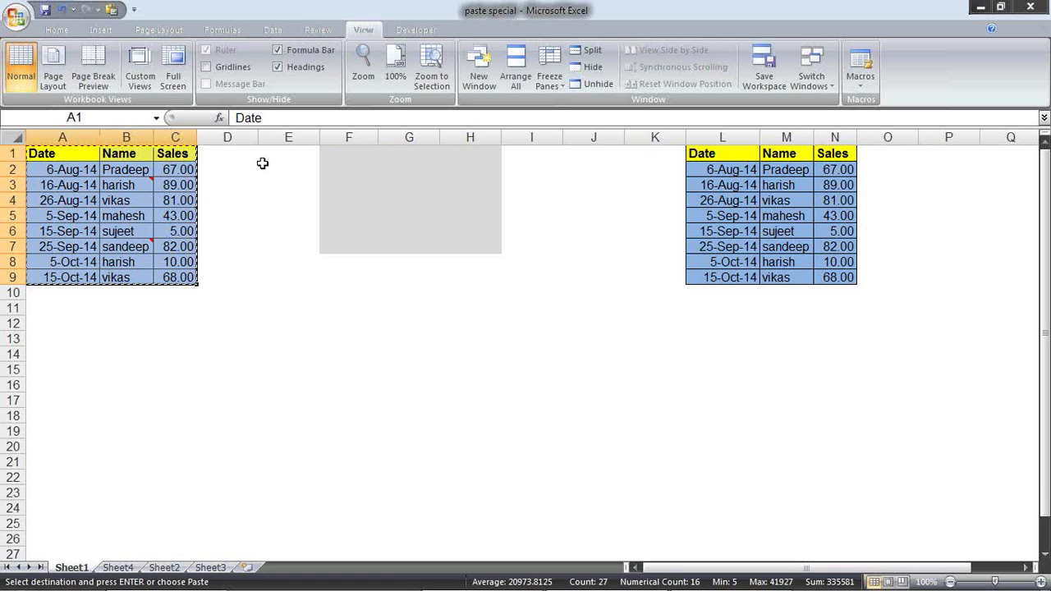
pyautogui.click(342, 155)
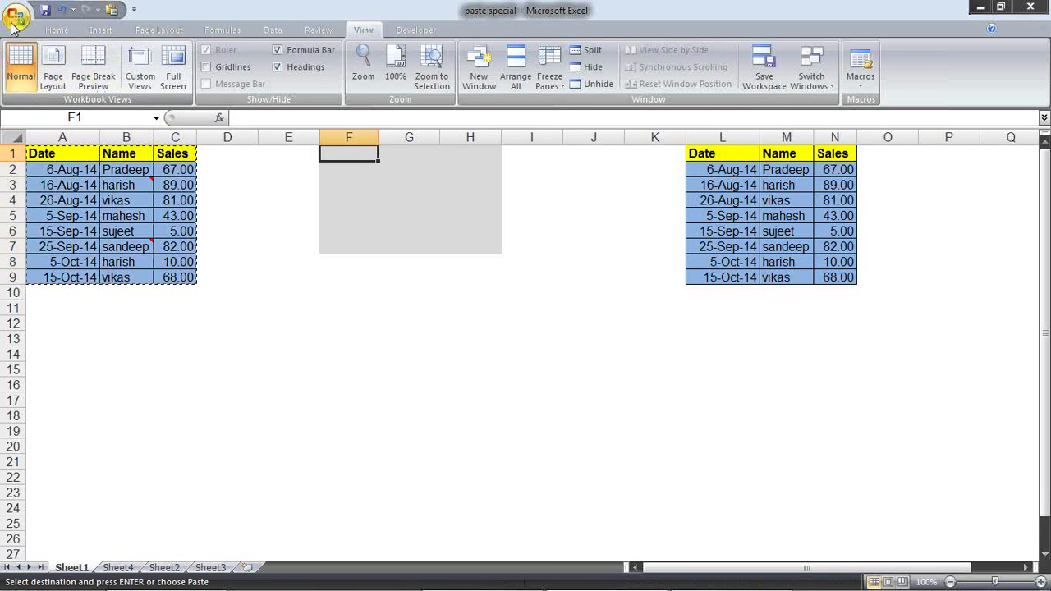
pyautogui.click(56, 30)
pyautogui.click(22, 82)
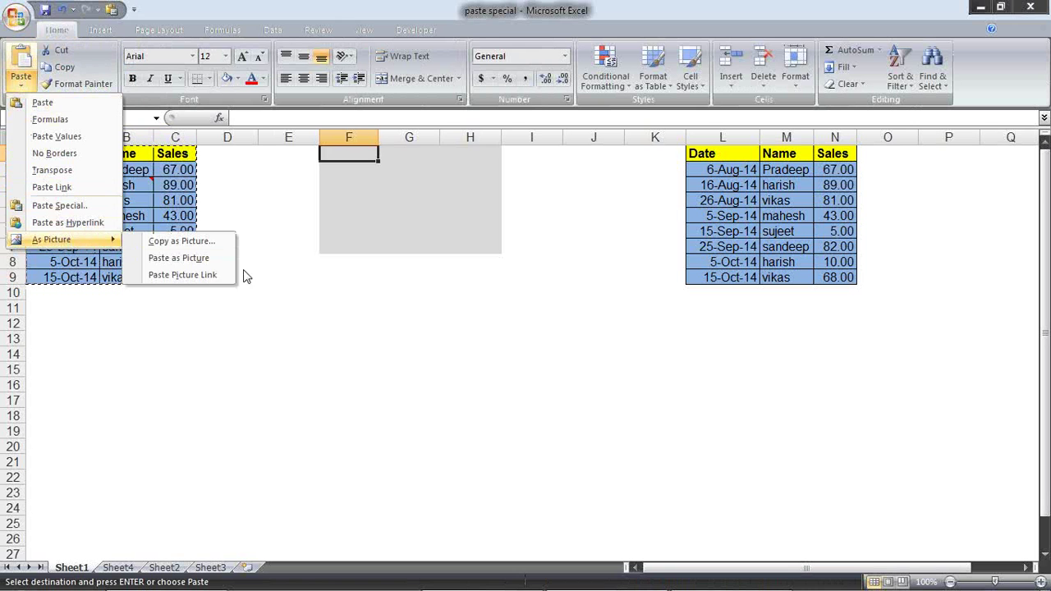
pyautogui.click(177, 276)
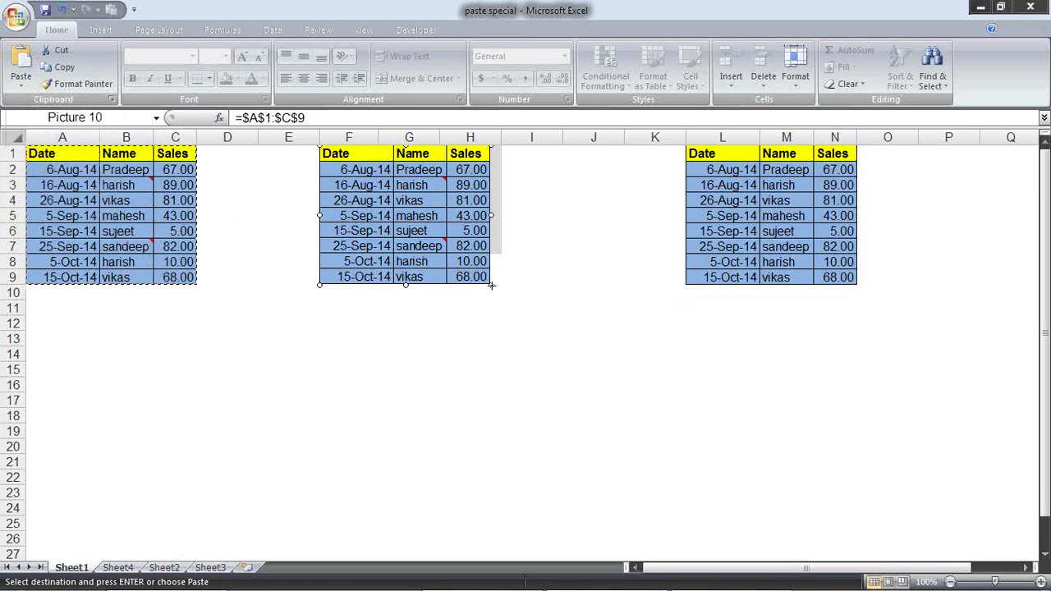
# Enlarge the linked table picture to about double size and shift it slightly left and down.
pyautogui.moveTo(489, 280); pyautogui.dragTo(547, 413)
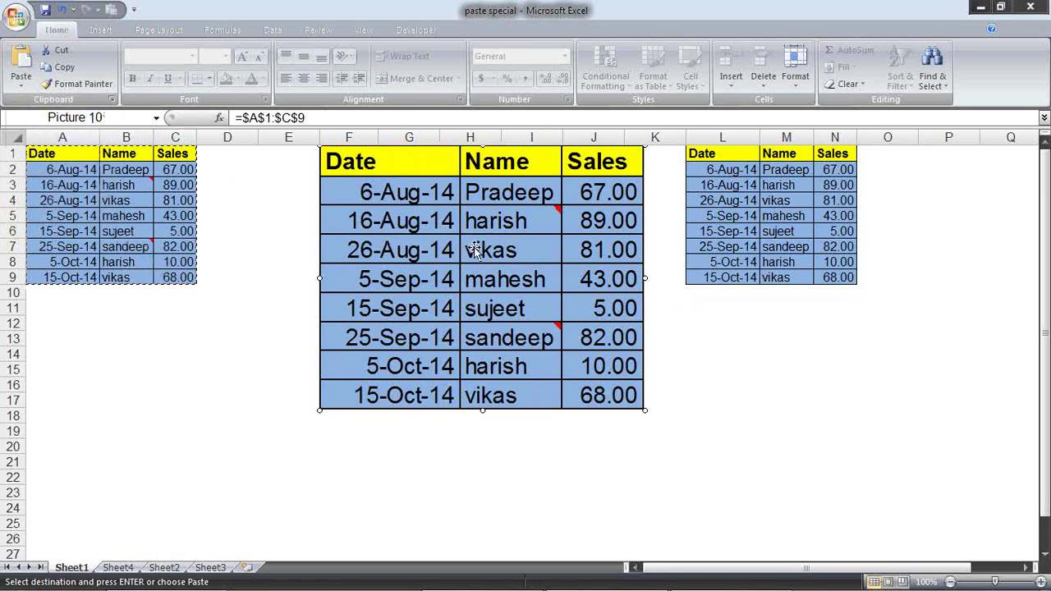
pyautogui.moveTo(481, 258); pyautogui.dragTo(442, 276)
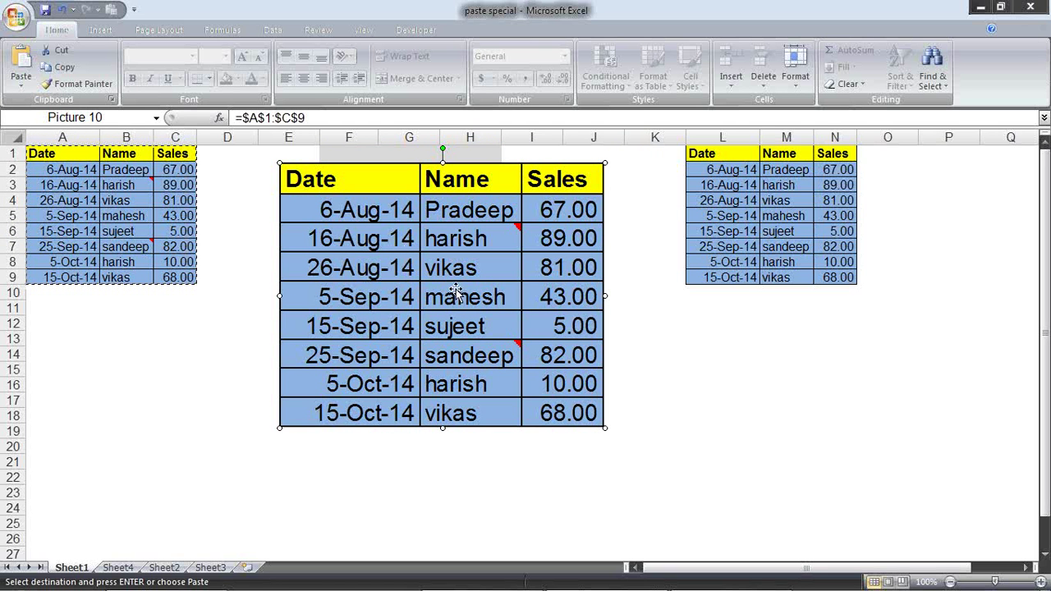
pyautogui.write("'")
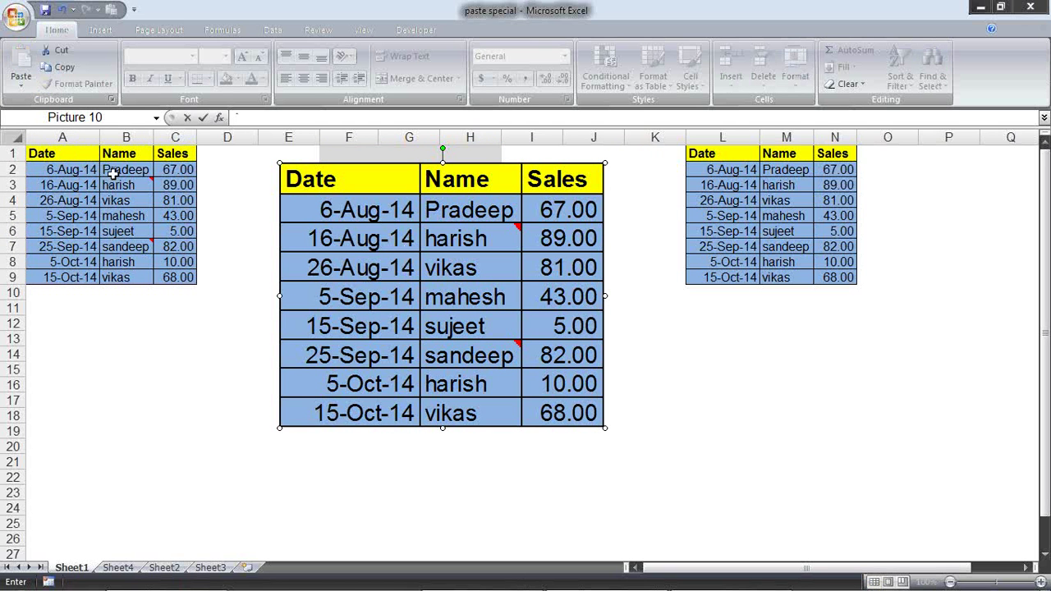
pyautogui.press('Return')
pyautogui.press('Return')
pyautogui.press('Escape')
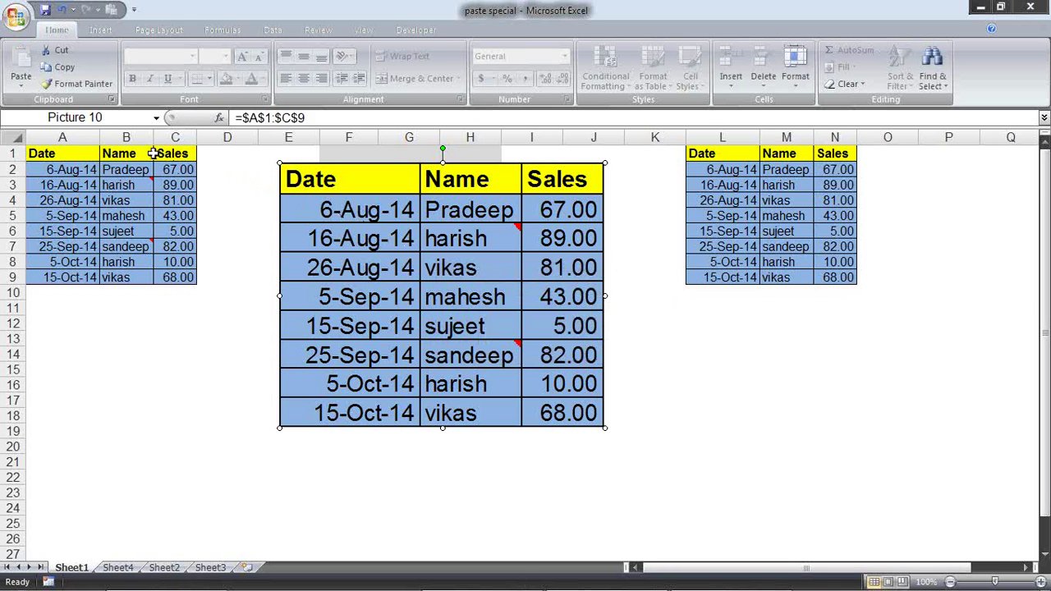
# Change the first name in B2 to sandeep.
pyautogui.click(144, 169)
pyautogui.write('san')
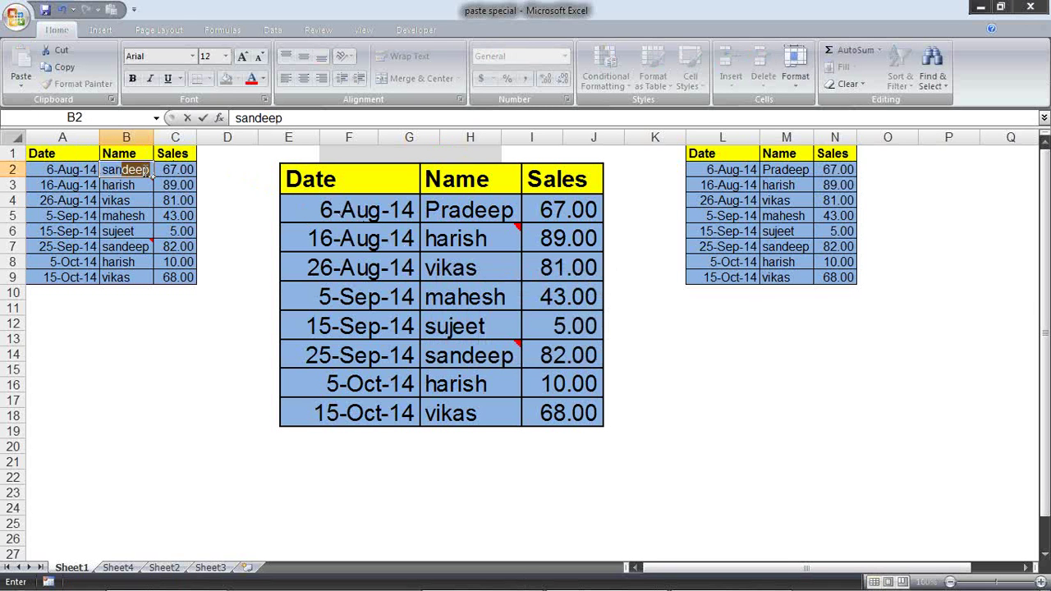
pyautogui.press('Return')
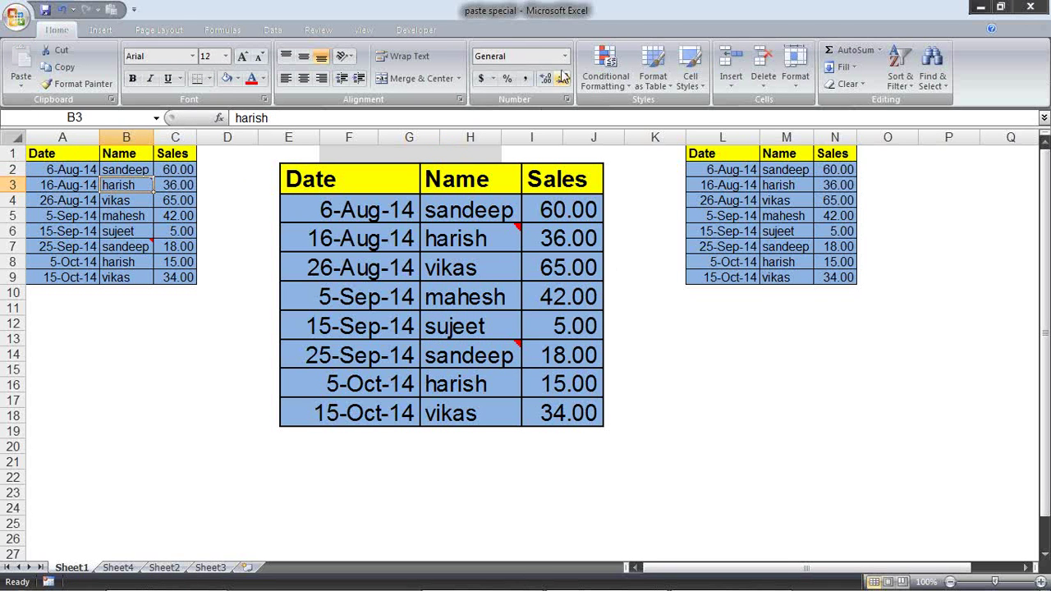
# Shade the dates and names in rows 3–5 (A3:B5) light orange.
pyautogui.moveTo(78, 186); pyautogui.dragTo(124, 216)
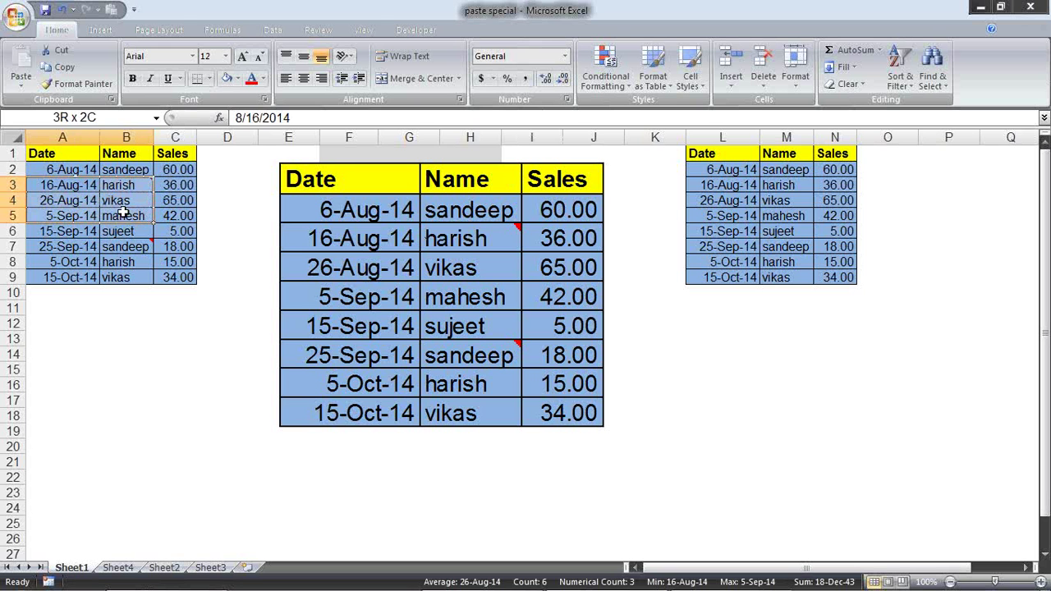
pyautogui.click(237, 78)
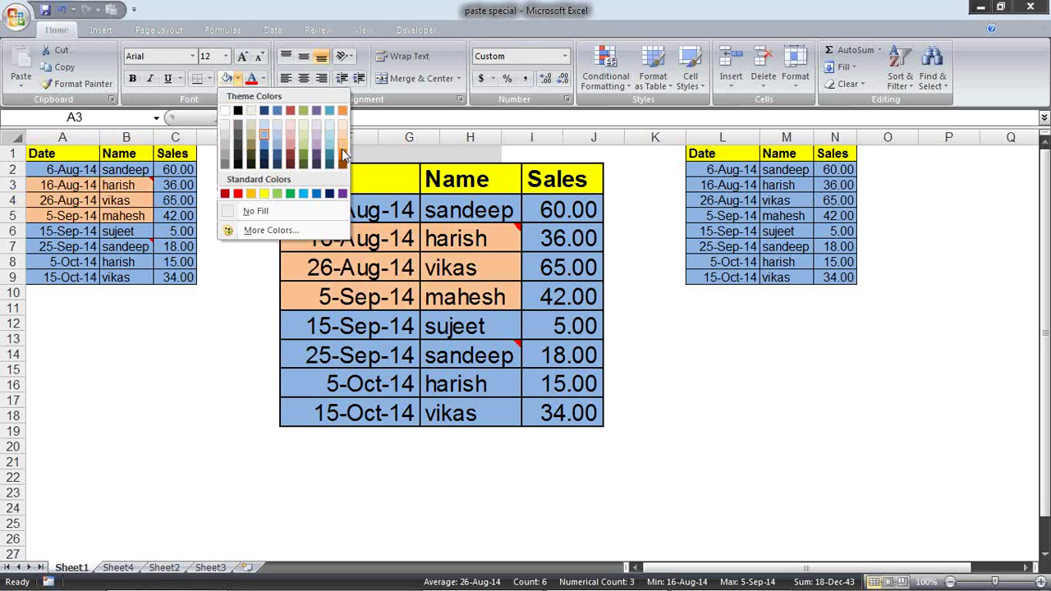
pyautogui.click(342, 149)
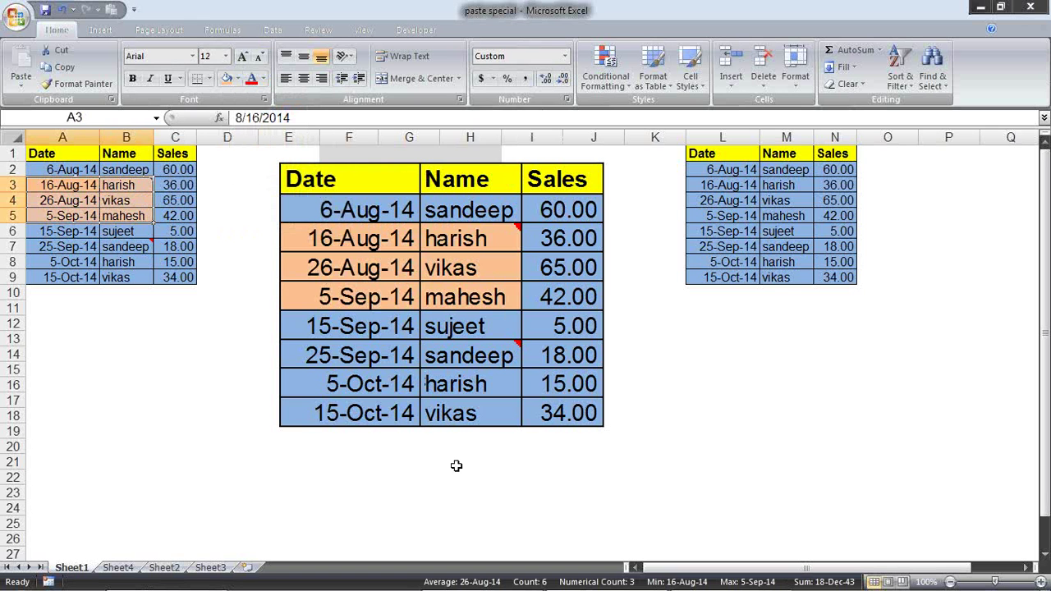
pyautogui.click(645, 429)
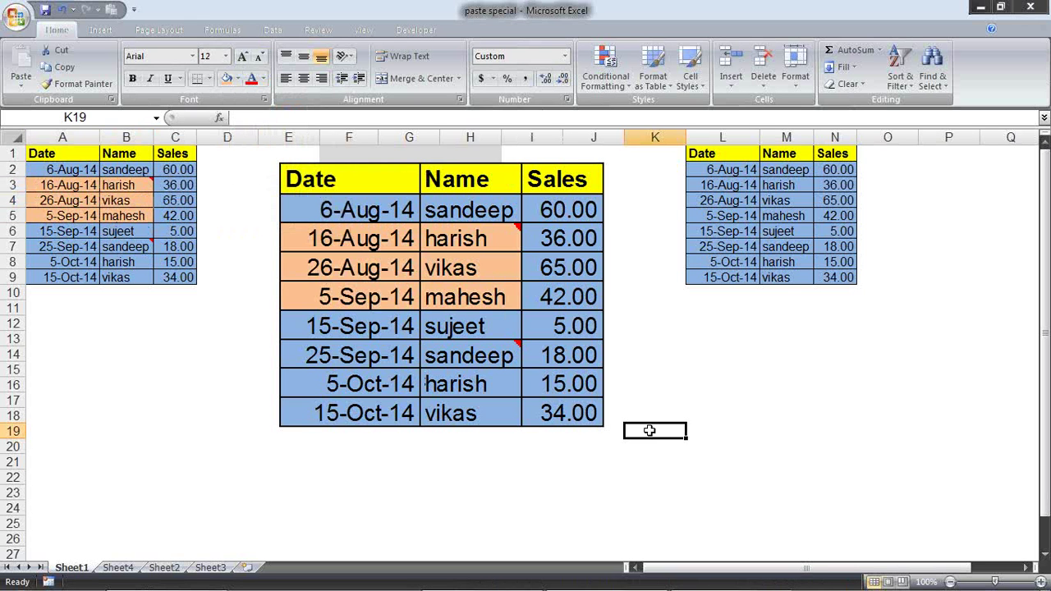
pyautogui.click(599, 417)
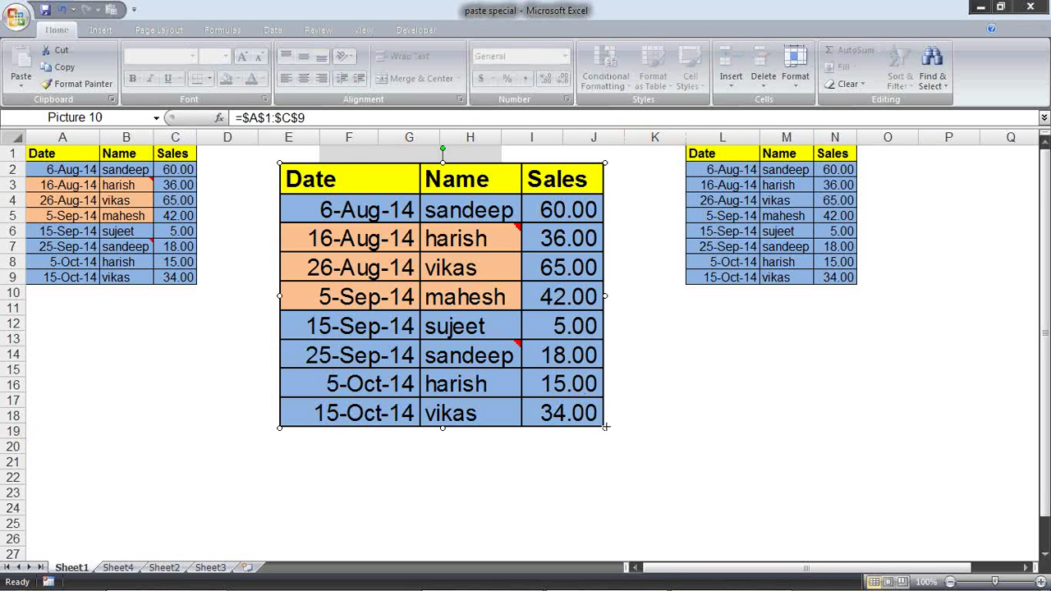
# Shrink the linked table picture back to roughly the source table's size.
pyautogui.moveTo(603, 426)
pyautogui.mouseDown()
pyautogui.moveTo(581, 388)
pyautogui.moveTo(558, 389)
pyautogui.moveTo(481, 326)
pyautogui.mouseUp()
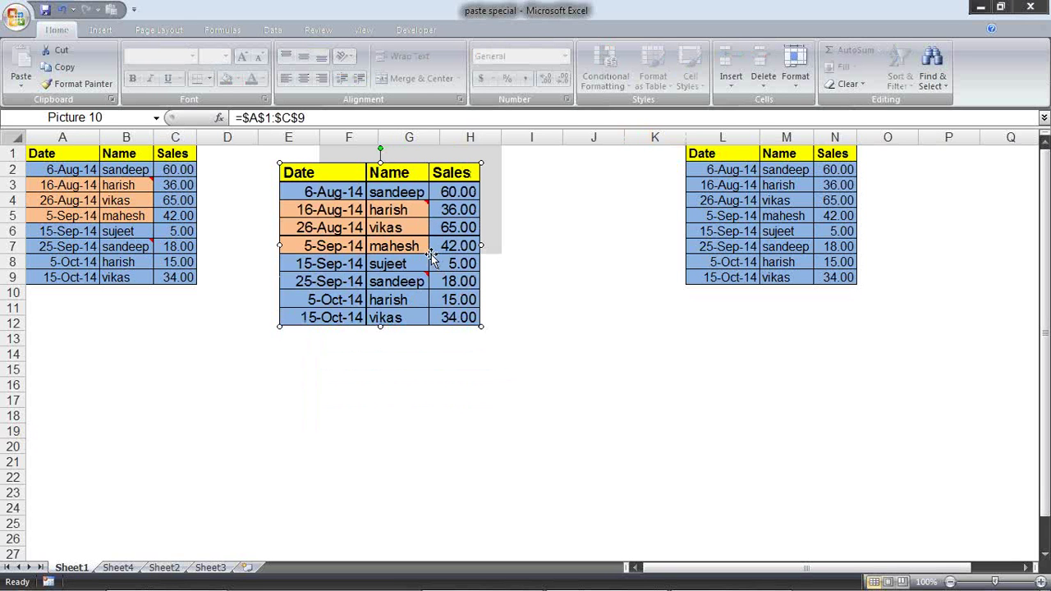
pyautogui.moveTo(431, 254); pyautogui.dragTo(472, 241)
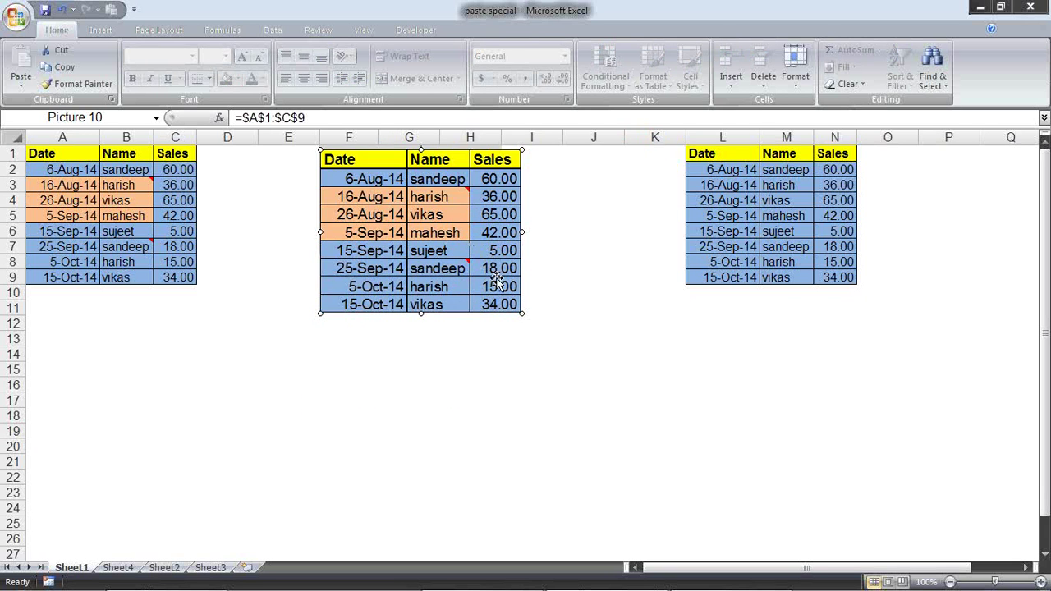
pyautogui.moveTo(523, 313)
pyautogui.mouseDown()
pyautogui.moveTo(495, 292)
pyautogui.moveTo(517, 266)
pyautogui.moveTo(403, 270)
pyautogui.mouseUp()
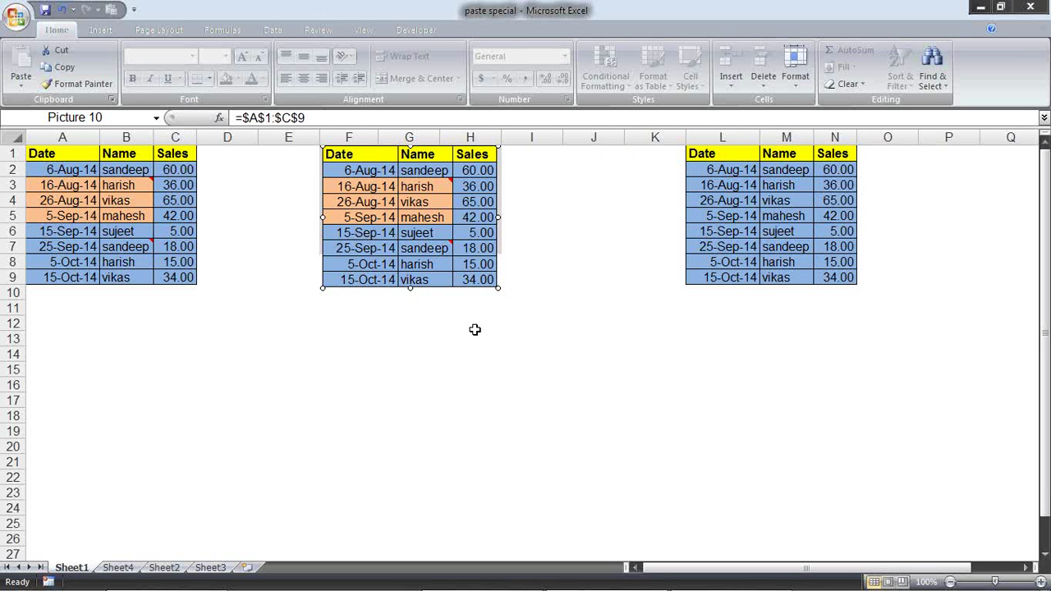
# Switch to Sheet4, then open the excel desktop folder to list its workbooks.
pyautogui.click(116, 568)
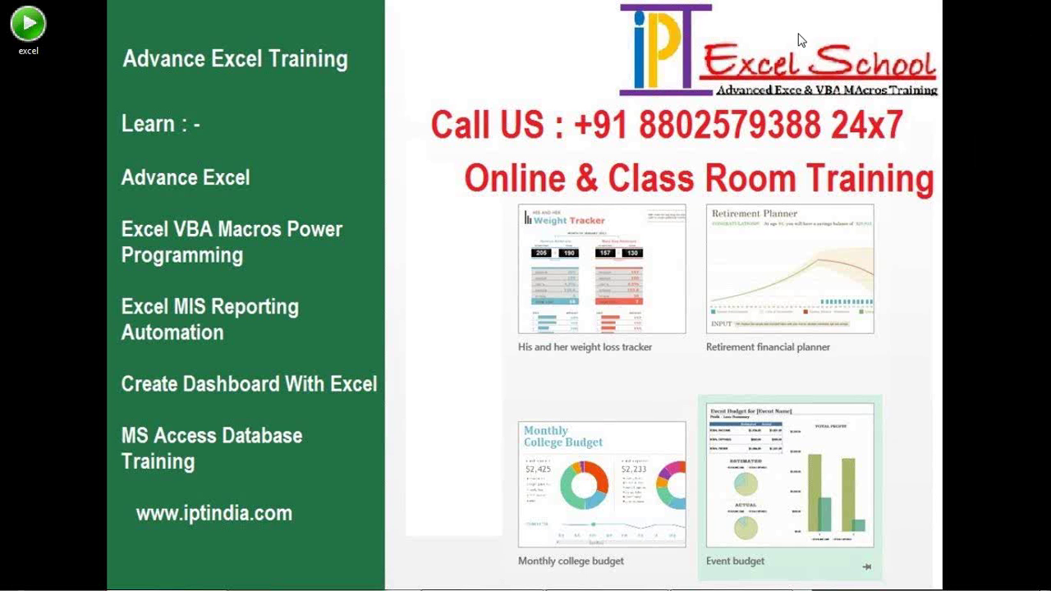
pyautogui.doubleClick(30, 30)
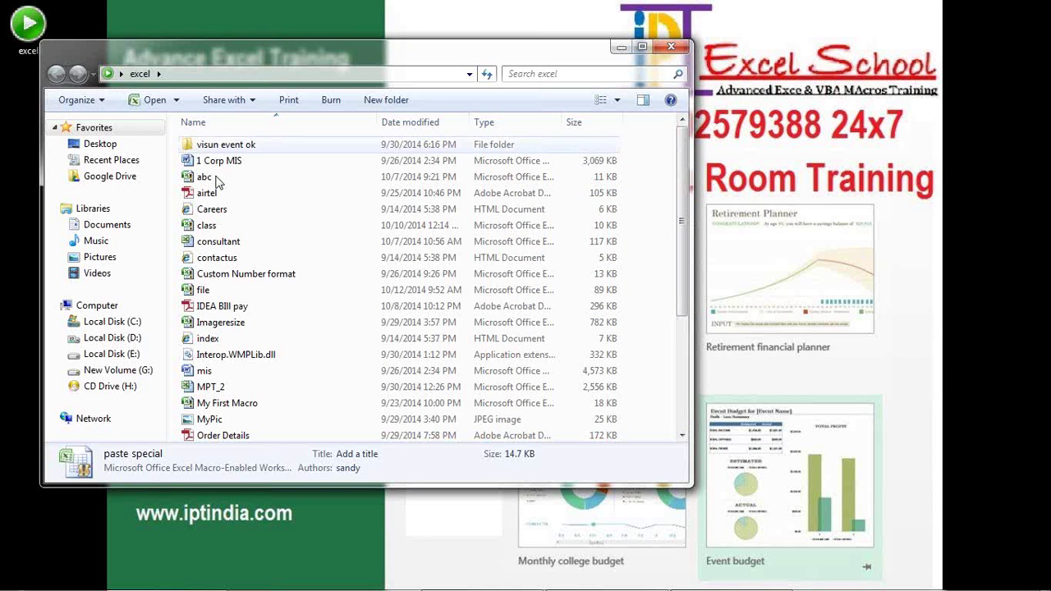
pyautogui.scroll(-4, 334, 322)
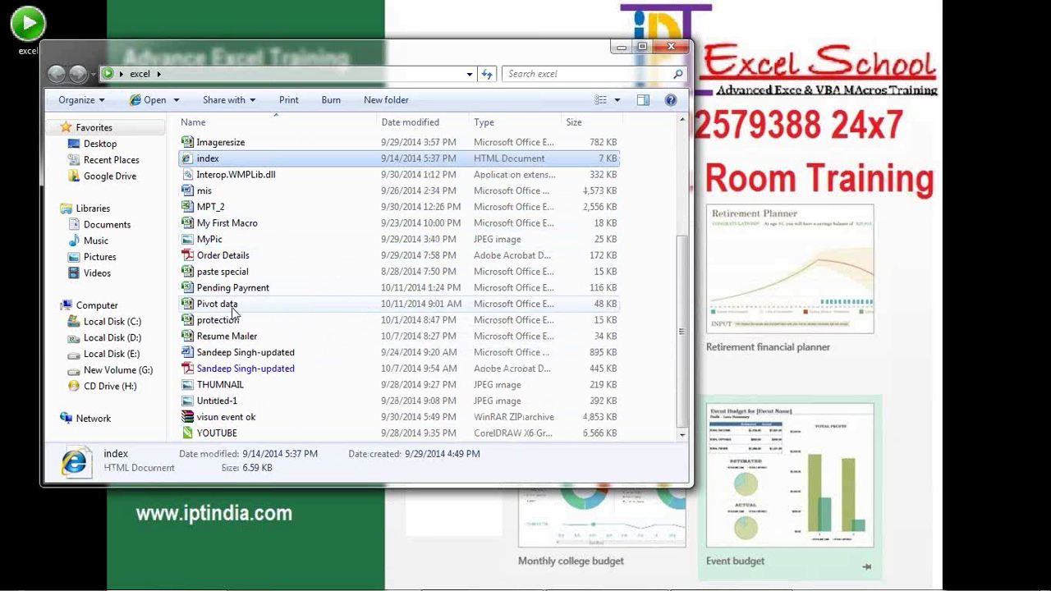
# Open the Pivot data workbook and scroll its sales table back to row 1.
pyautogui.doubleClick(216, 305)
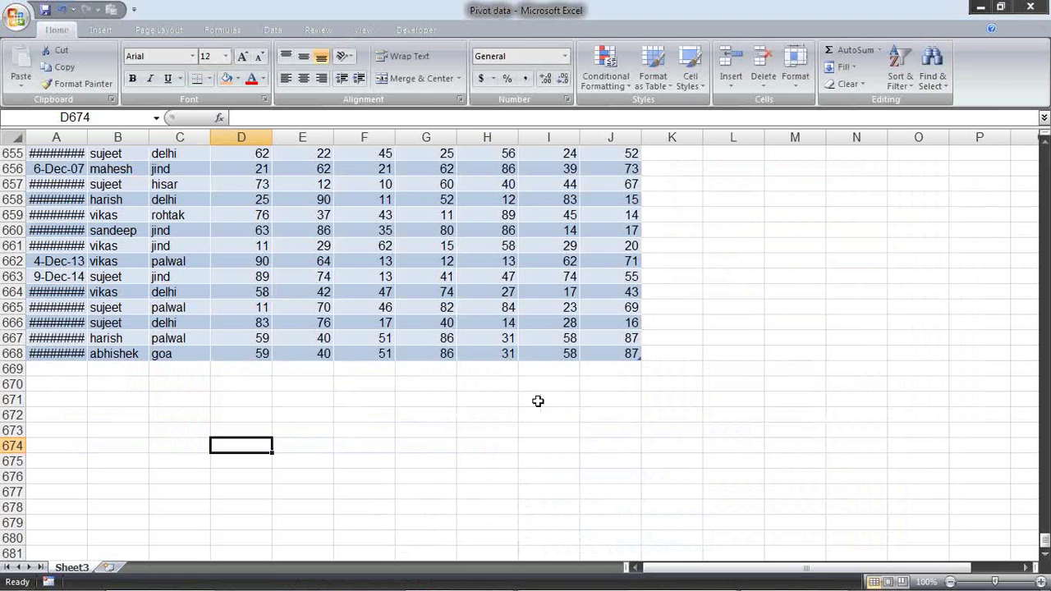
pyautogui.moveTo(1045, 540); pyautogui.dragTo(1046, 546)
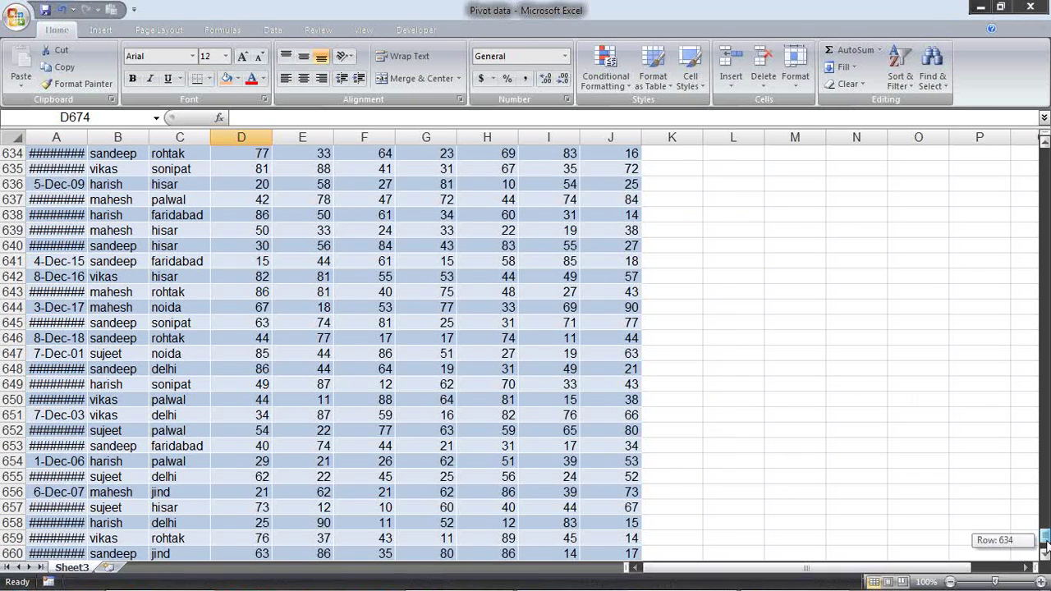
pyautogui.moveTo(1047, 544); pyautogui.dragTo(1046, 533)
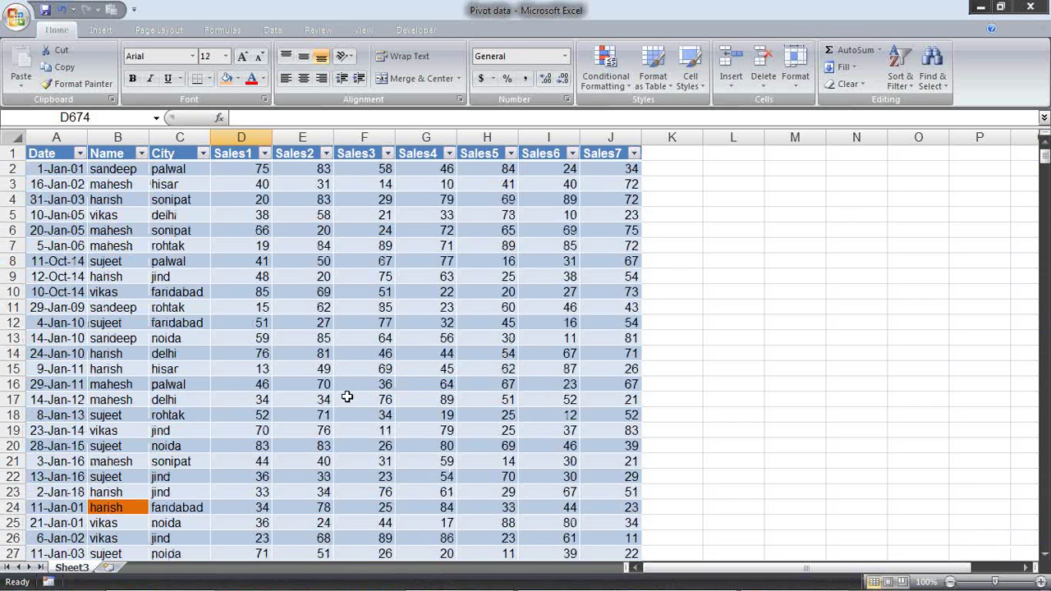
pyautogui.click(132, 213)
pyautogui.click(131, 170)
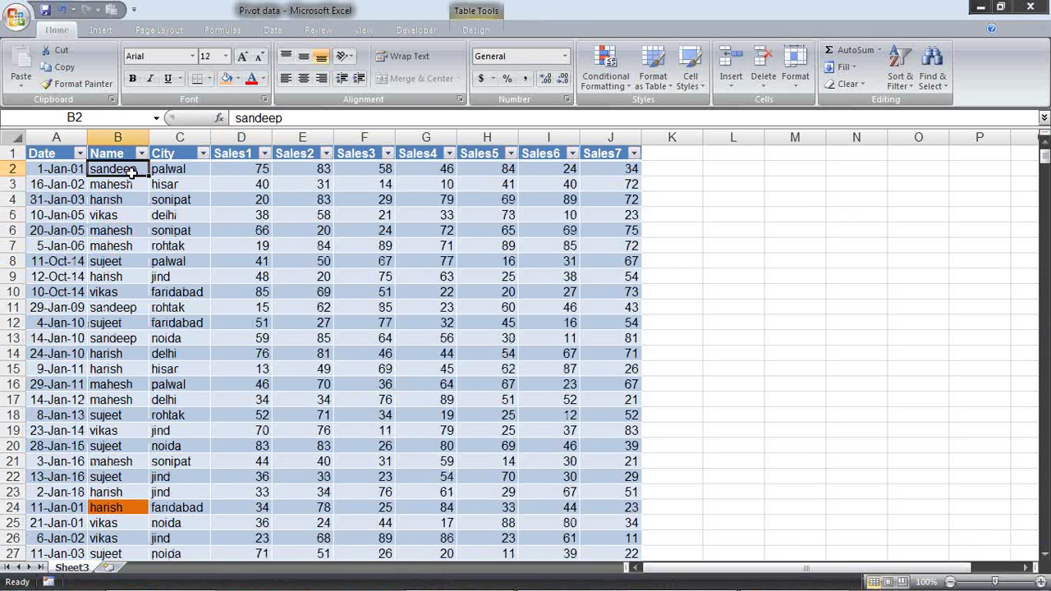
pyautogui.click(132, 212)
pyautogui.click(123, 271)
pyautogui.click(111, 324)
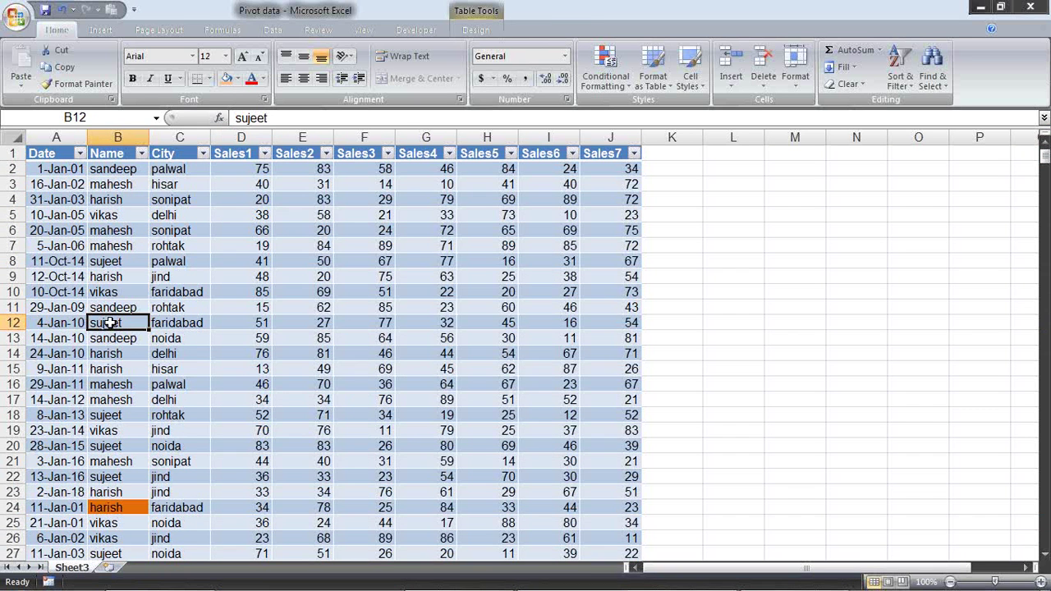
pyautogui.click(98, 350)
pyautogui.click(140, 305)
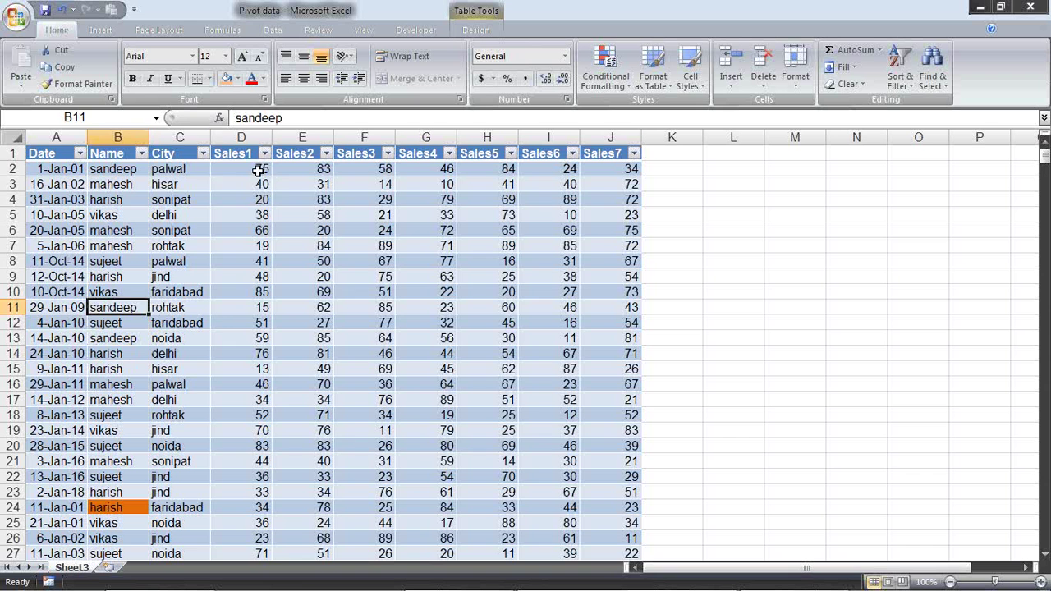
pyautogui.click(259, 171)
pyautogui.click(243, 320)
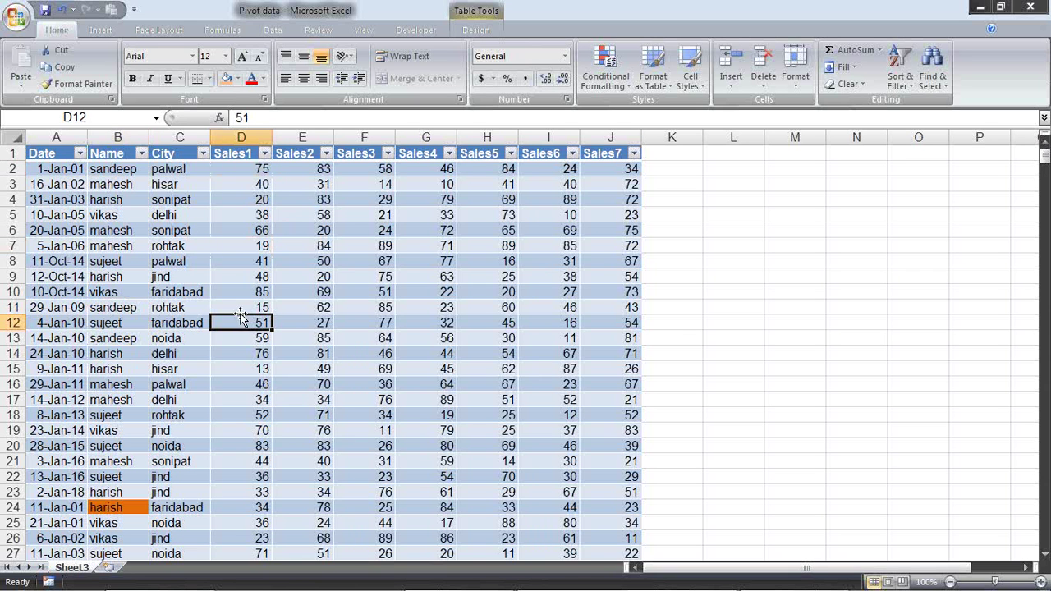
pyautogui.moveTo(113, 168); pyautogui.dragTo(113, 429)
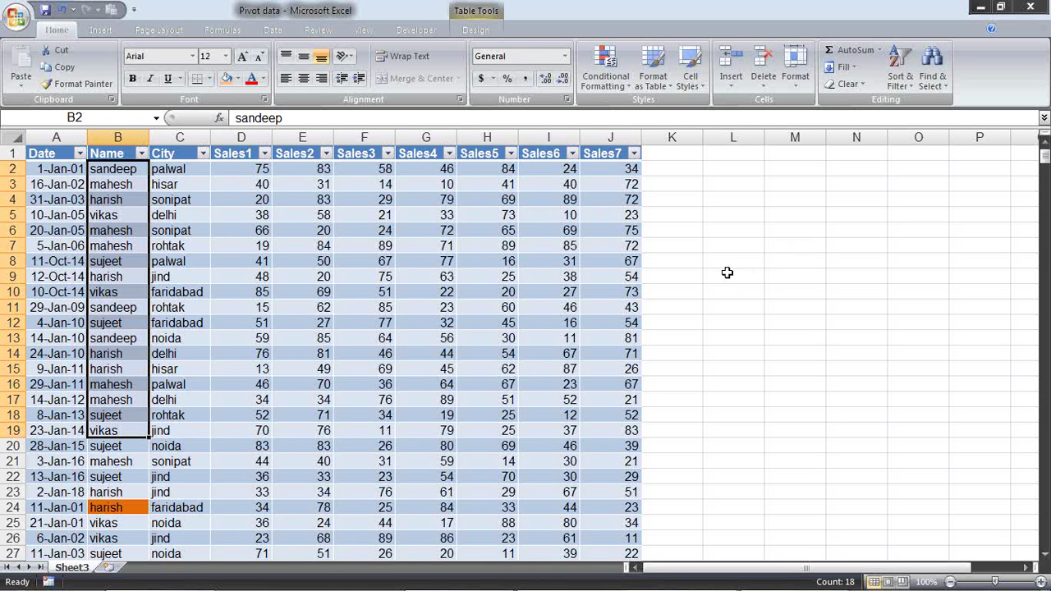
pyautogui.click(713, 245)
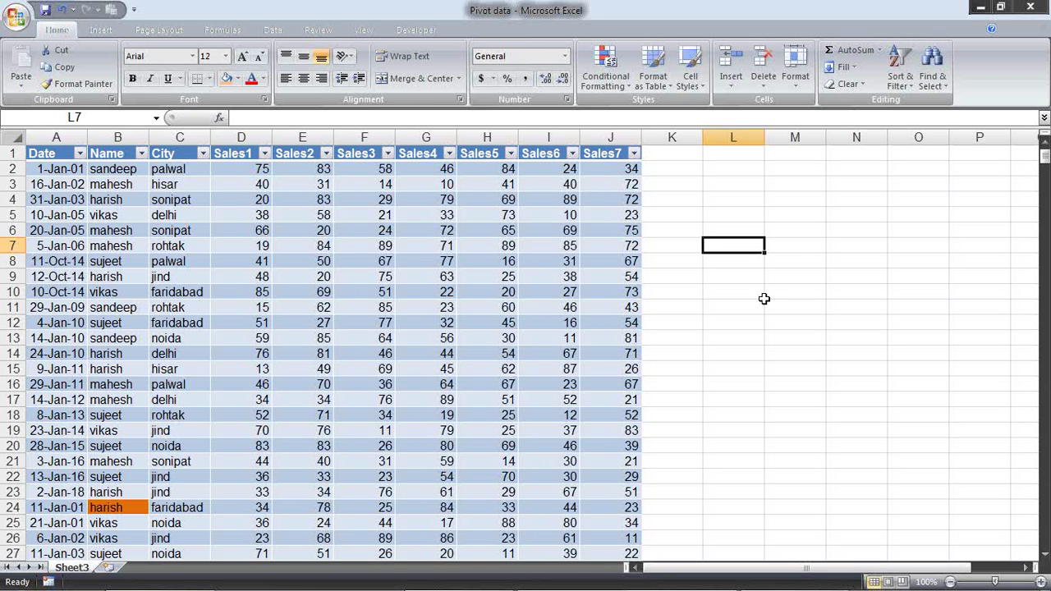
# Enter the label sandeep in L7 beside the table.
pyautogui.write('sandeep')
pyautogui.press('Return')
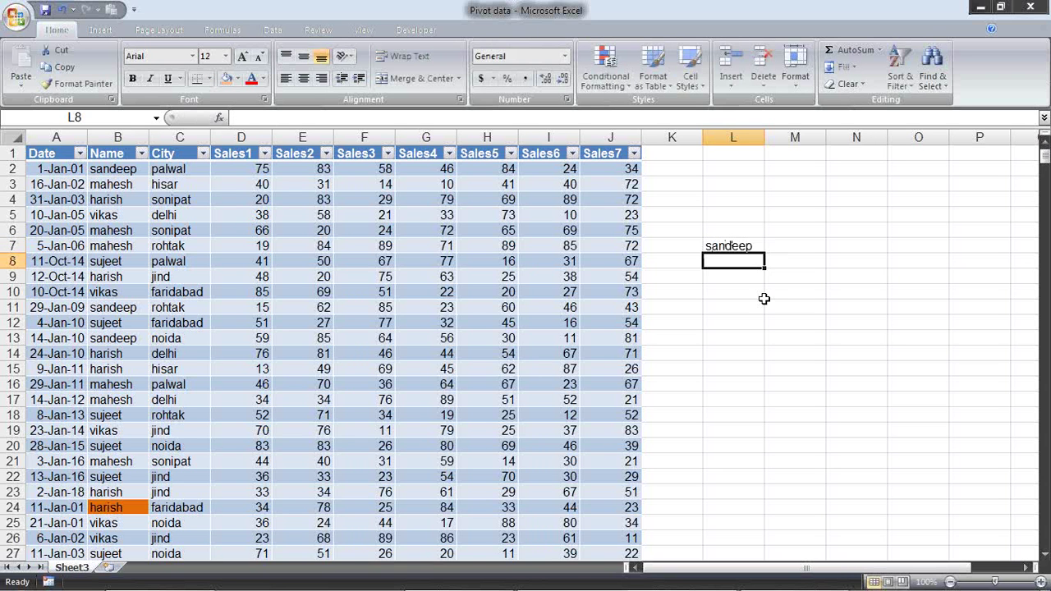
pyautogui.press('Up')
pyautogui.press('Right')
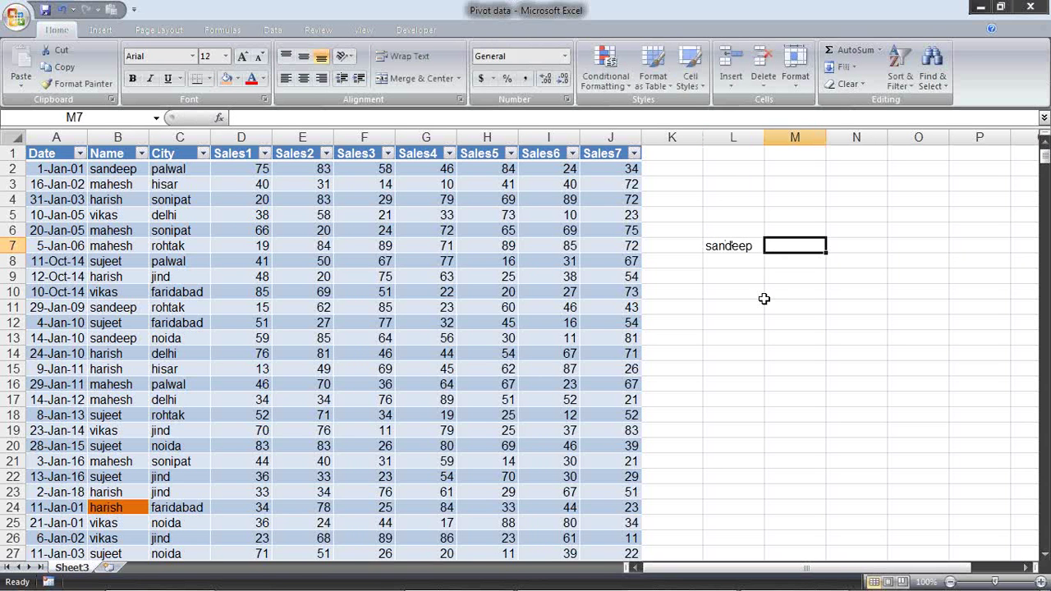
# In M7, enter =SUMIF(B:B,L7,D:D) to total sandeep's Sales1, giving 7128.
pyautogui.write('=')
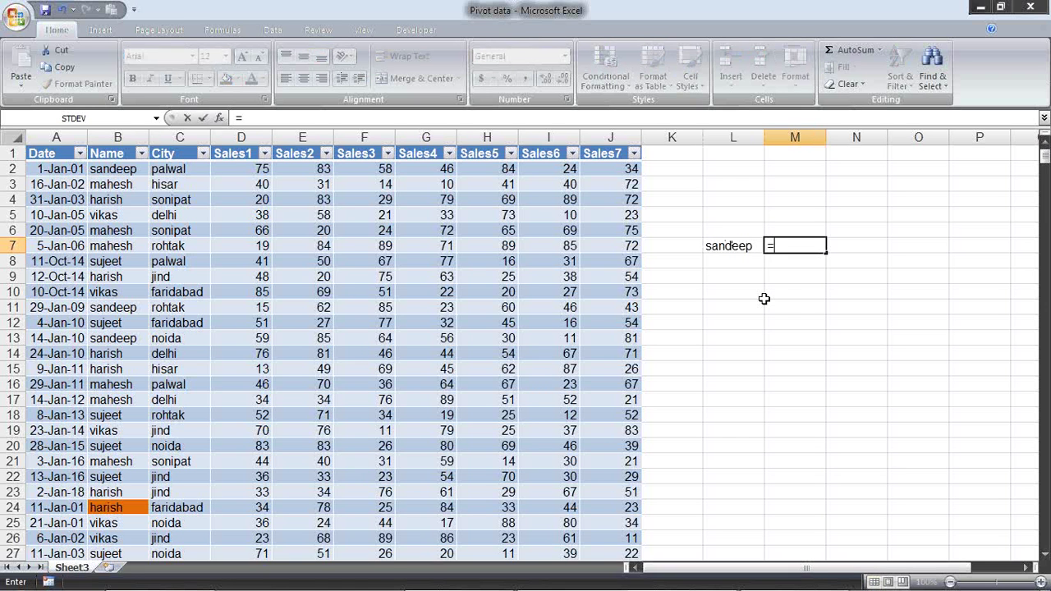
pyautogui.write('sum')
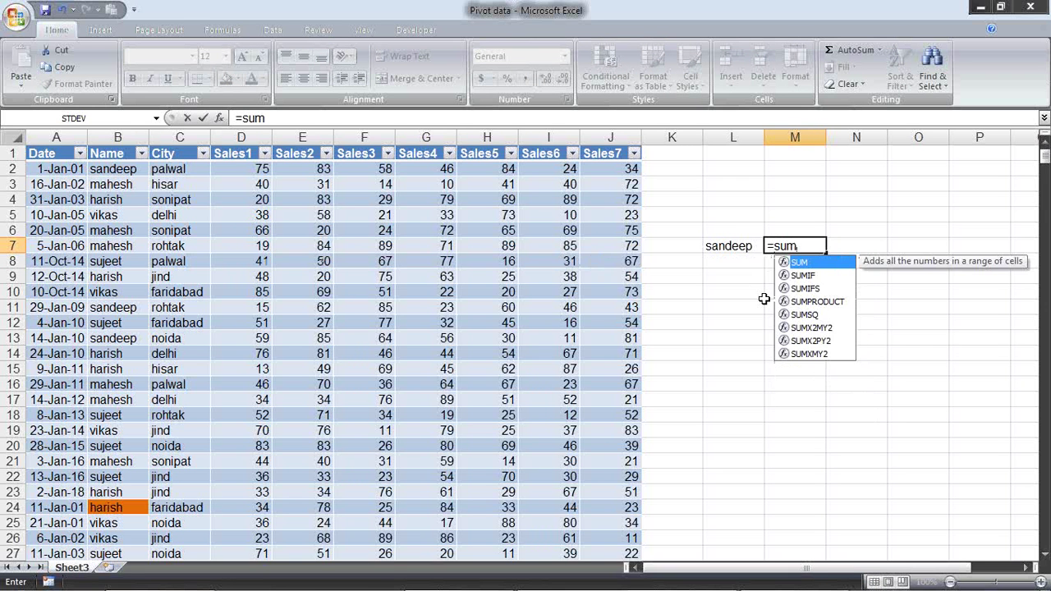
pyautogui.write('if')
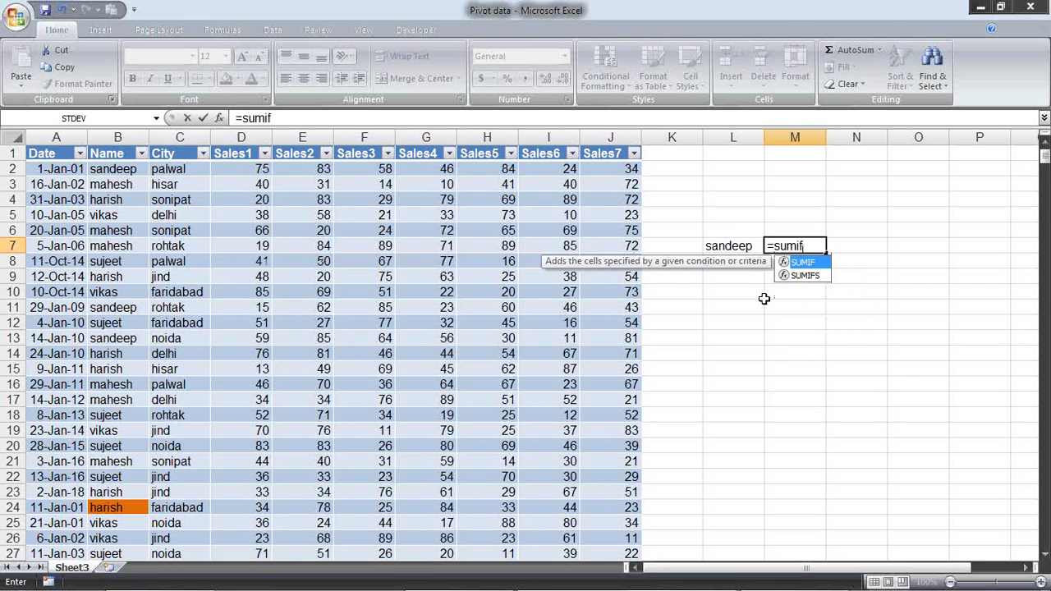
pyautogui.press('Tab')
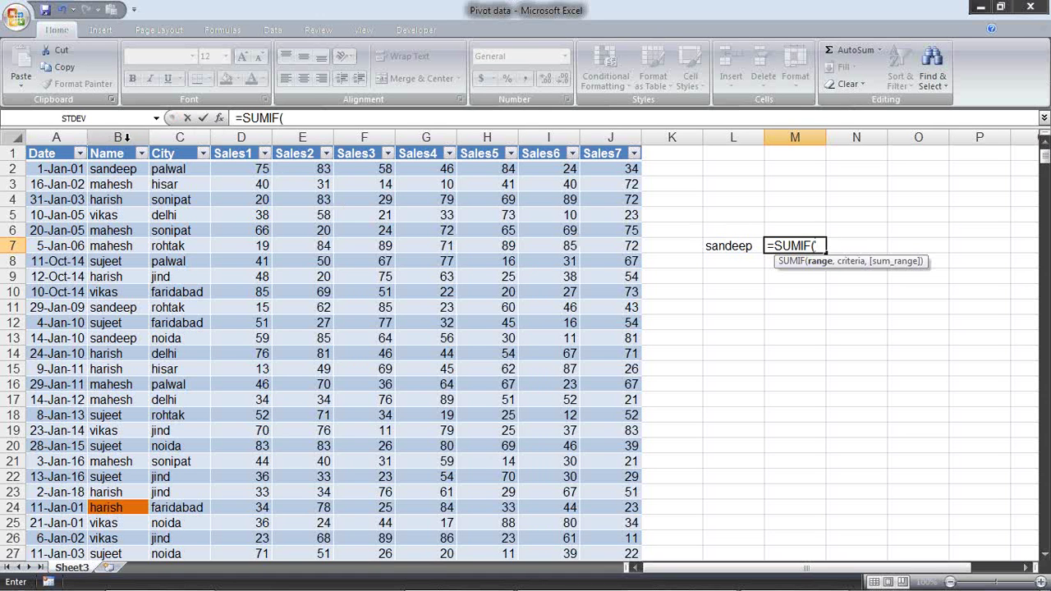
pyautogui.click(124, 140)
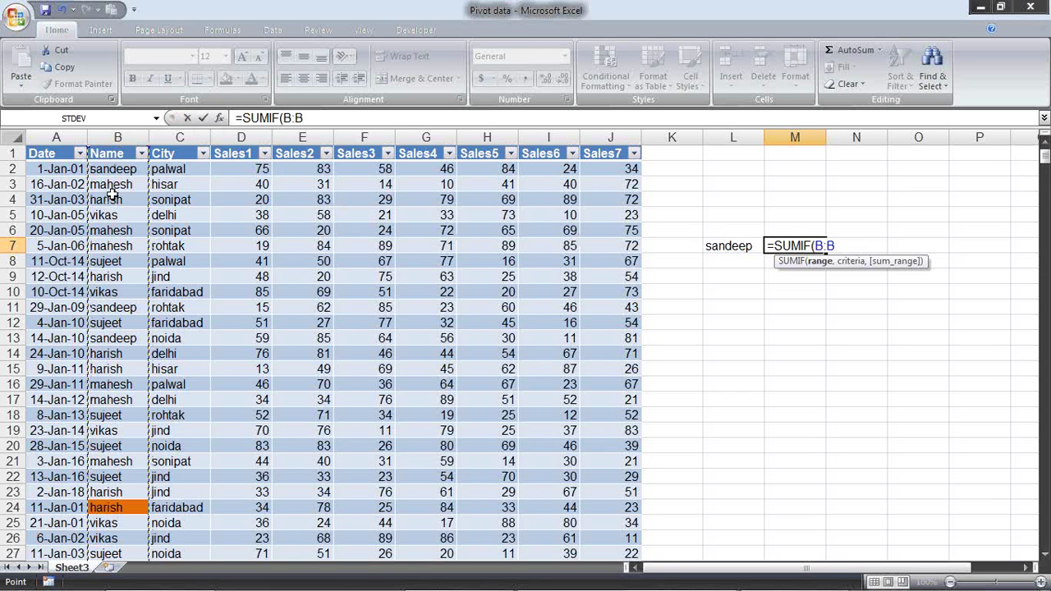
pyautogui.write(',')
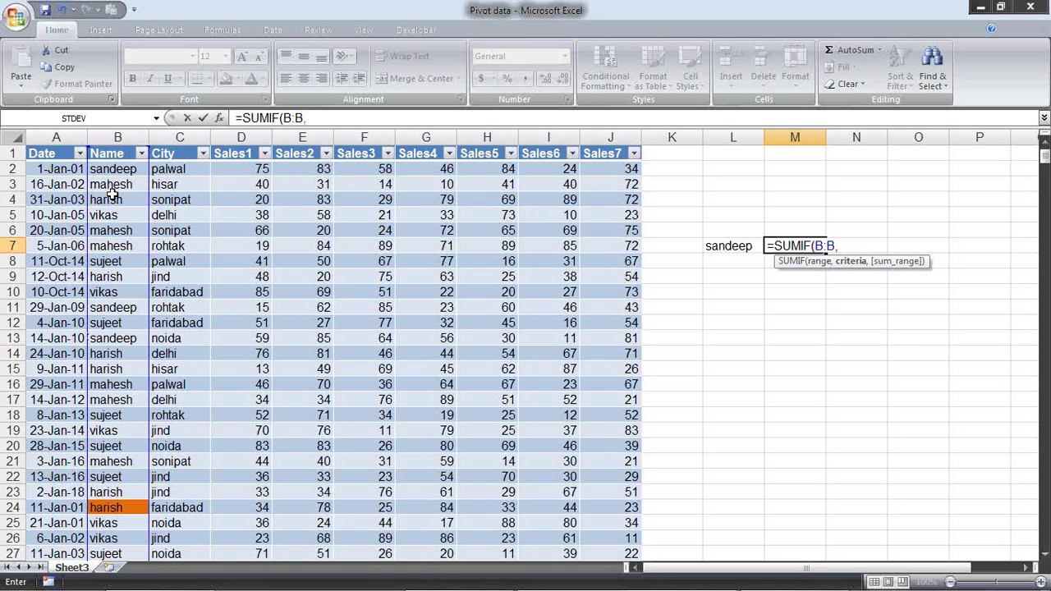
pyautogui.click(714, 245)
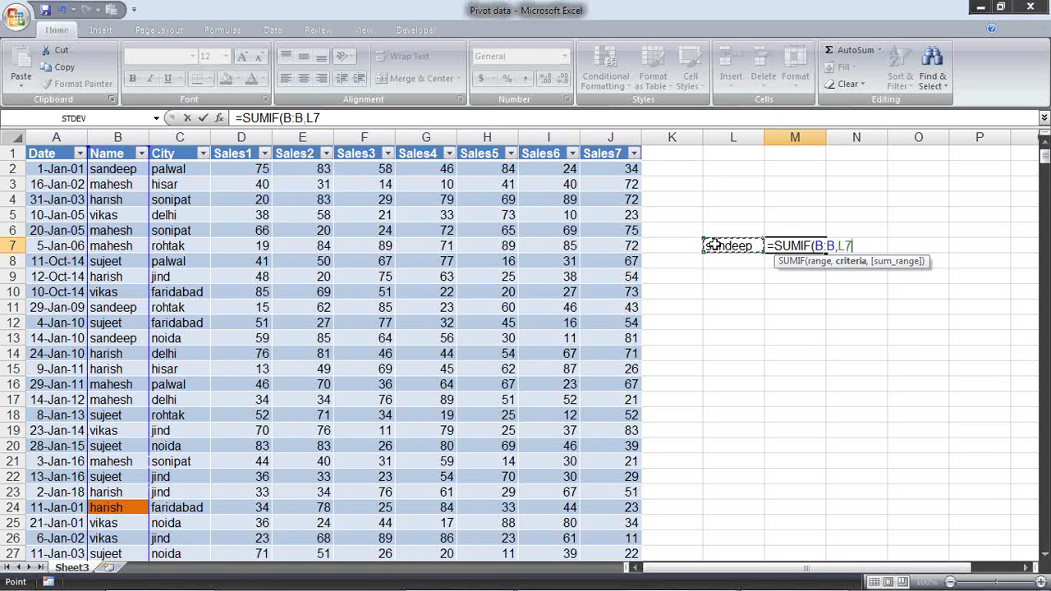
pyautogui.write(',')
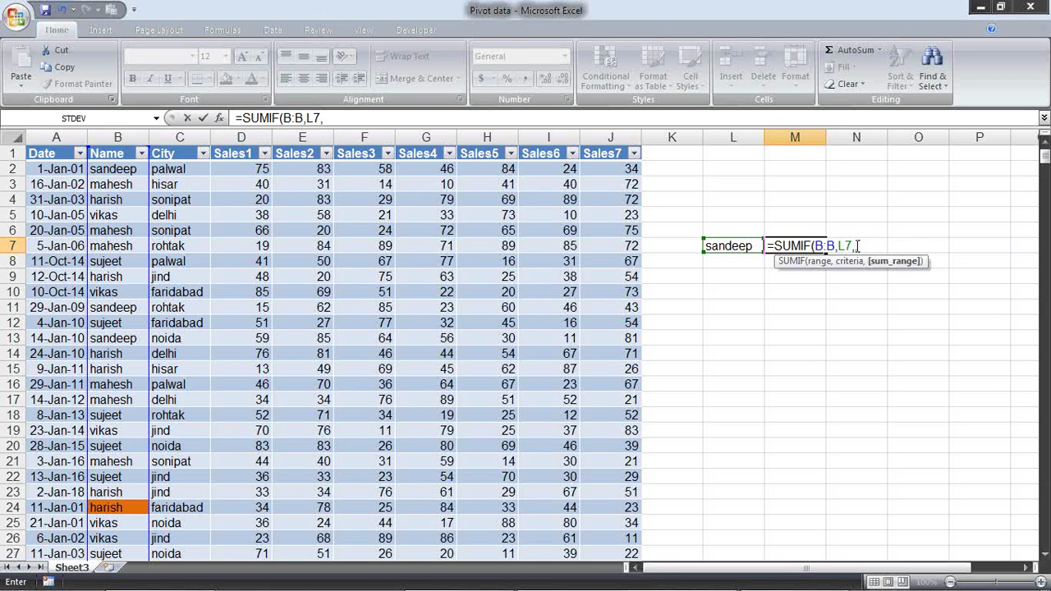
pyautogui.click(257, 131)
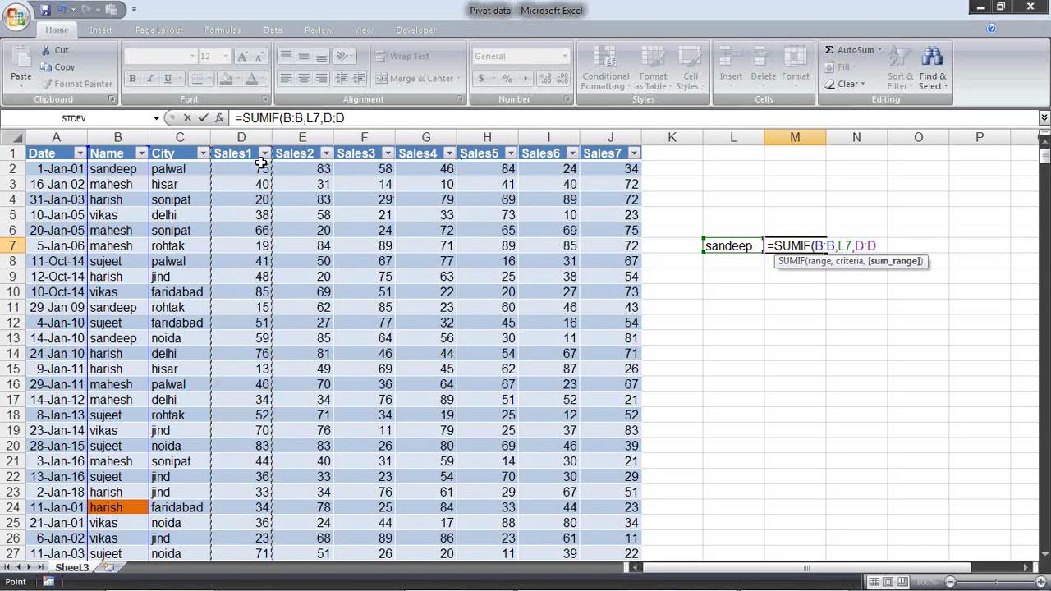
pyautogui.write(')')
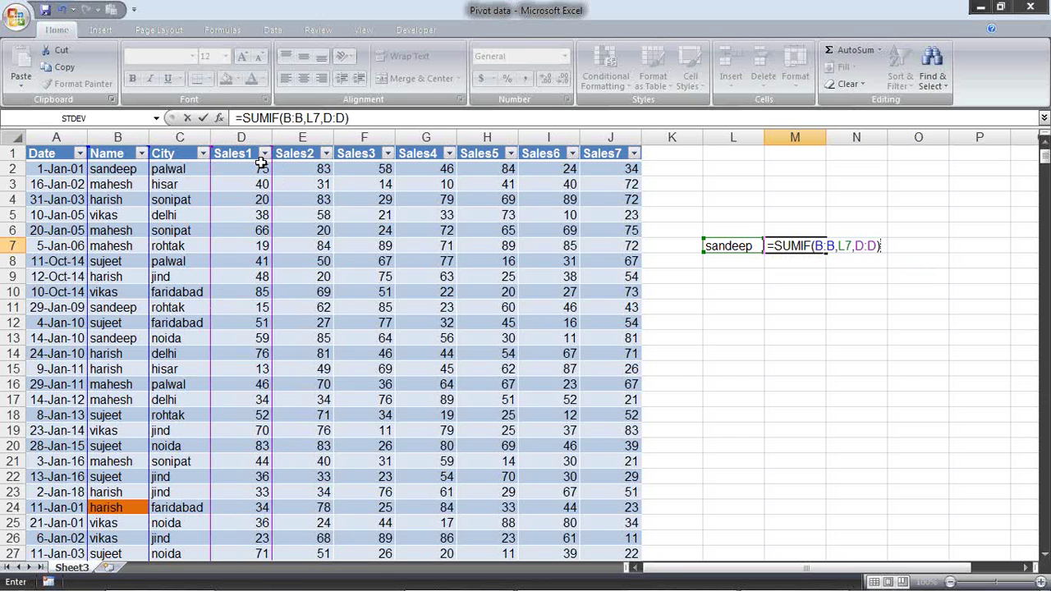
pyautogui.press('Return')
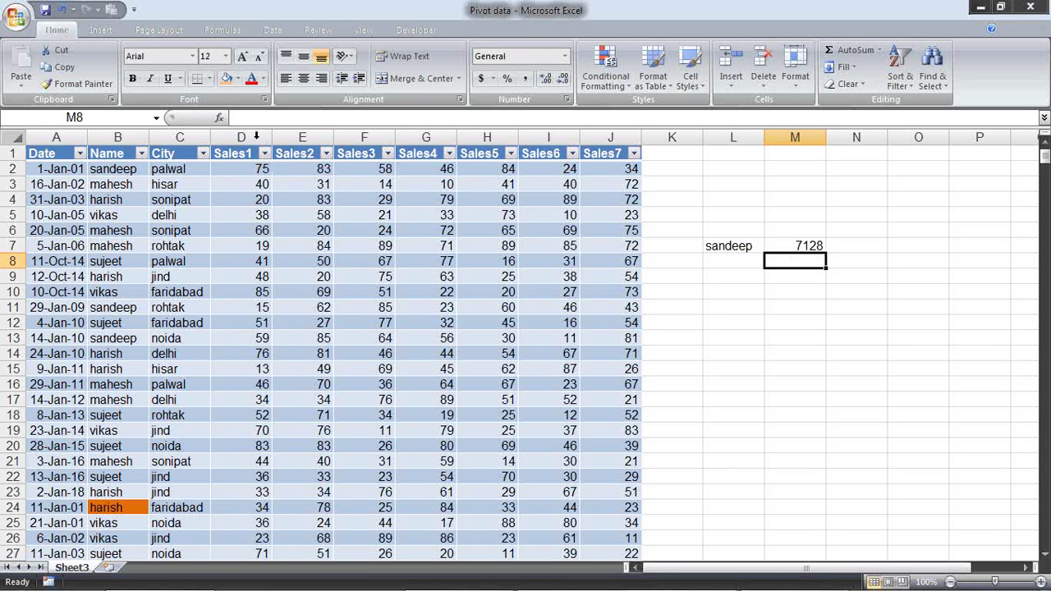
# Enter palwal in L6 as the city criterion above sandeep.
pyautogui.click(747, 225)
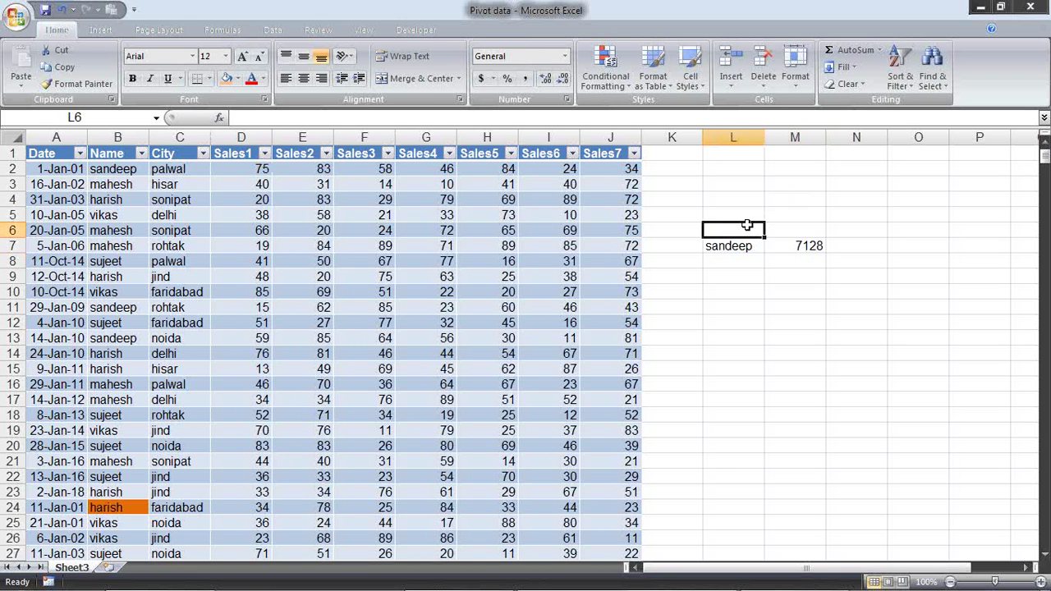
pyautogui.write('palwal')
pyautogui.press('Return')
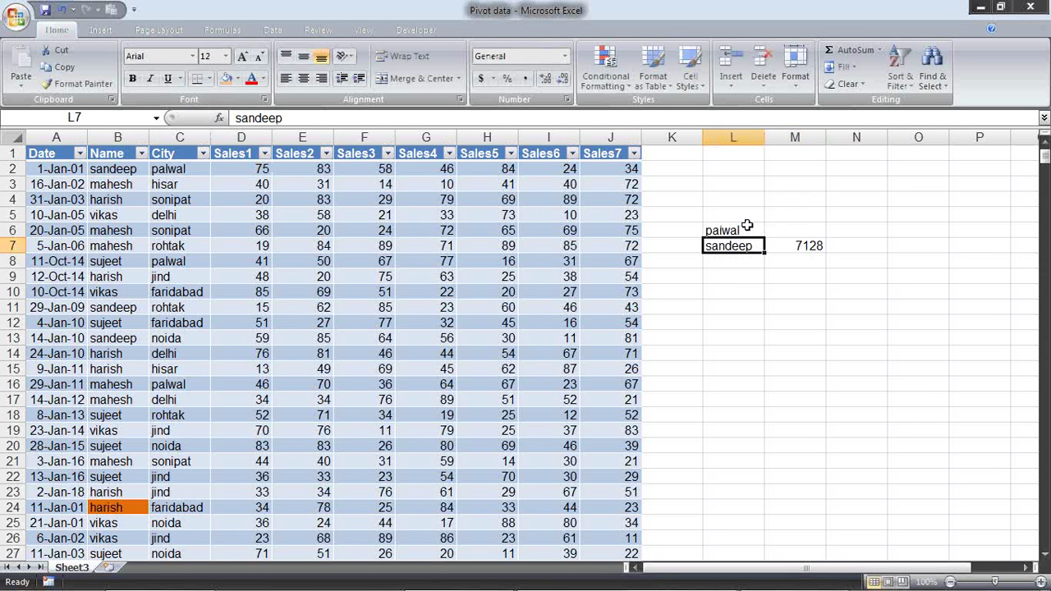
# Check palwal in the City column and review the M7 SUMIF formula.
pyautogui.click(196, 169)
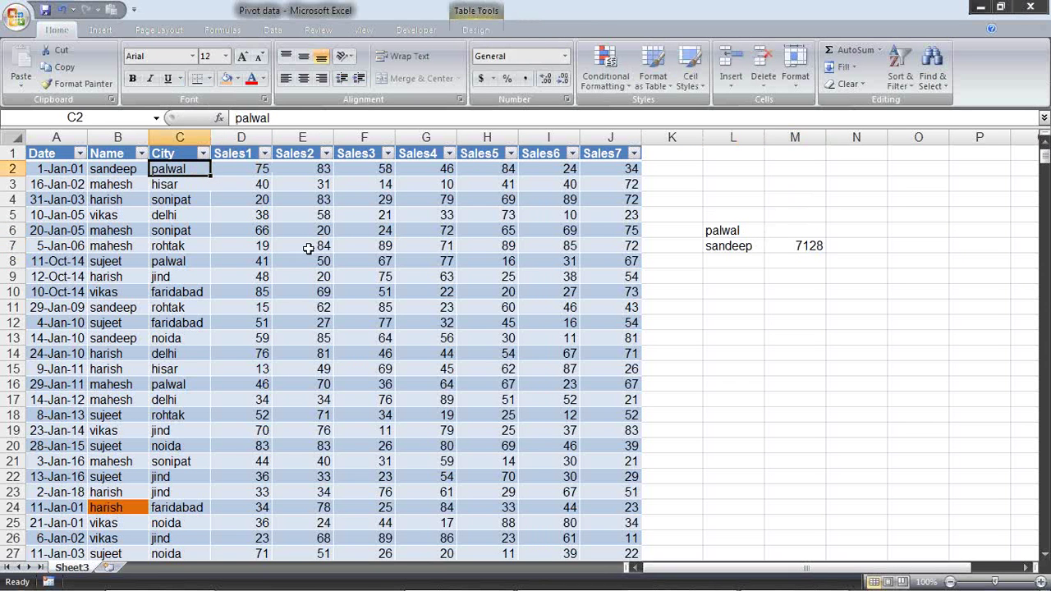
pyautogui.click(796, 245)
pyautogui.doubleClick(796, 245)
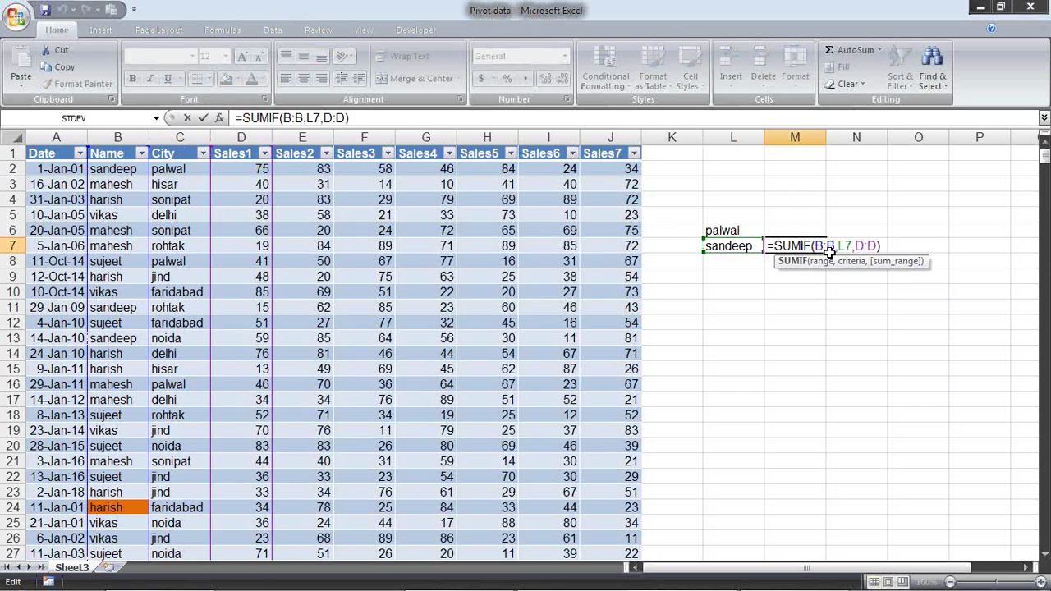
# In M8, build =SUMIFS(D:D,B:B,L7,C:C,L6) combining the sandeep and palwal criteria.
pyautogui.click(772, 264)
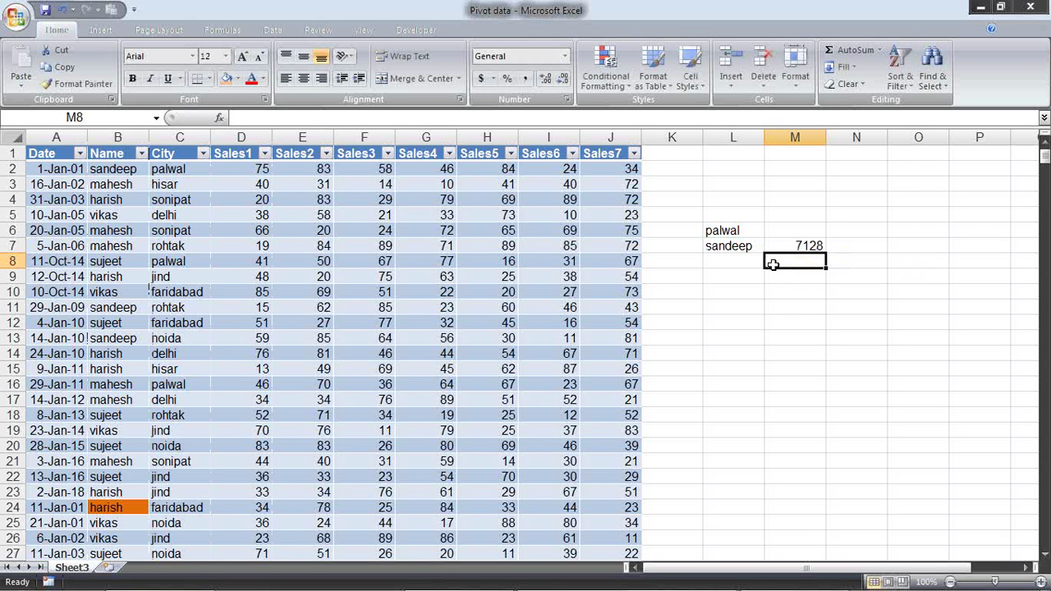
pyautogui.write('=')
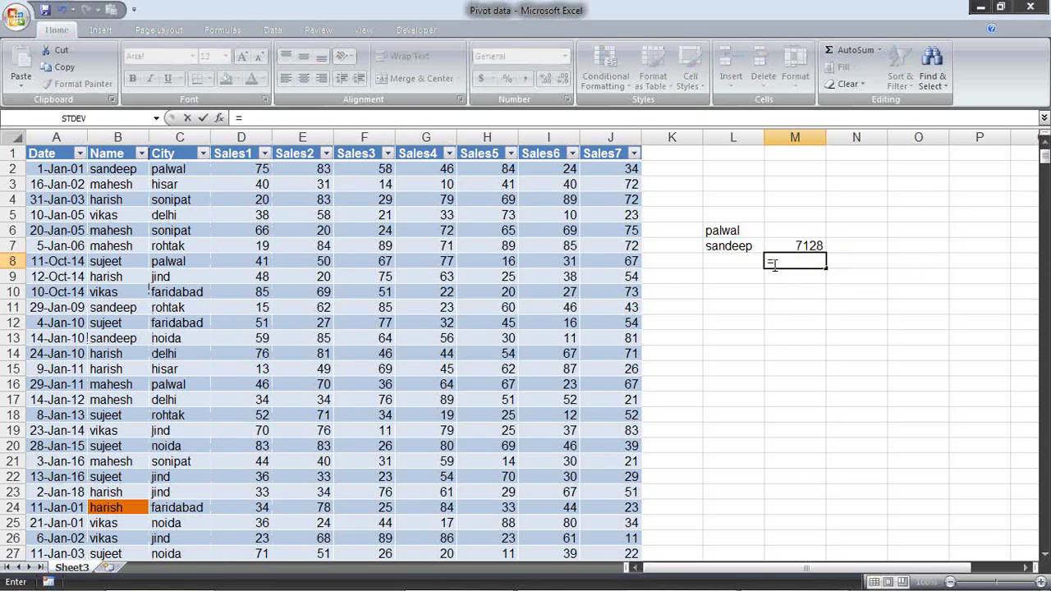
pyautogui.write('sumif')
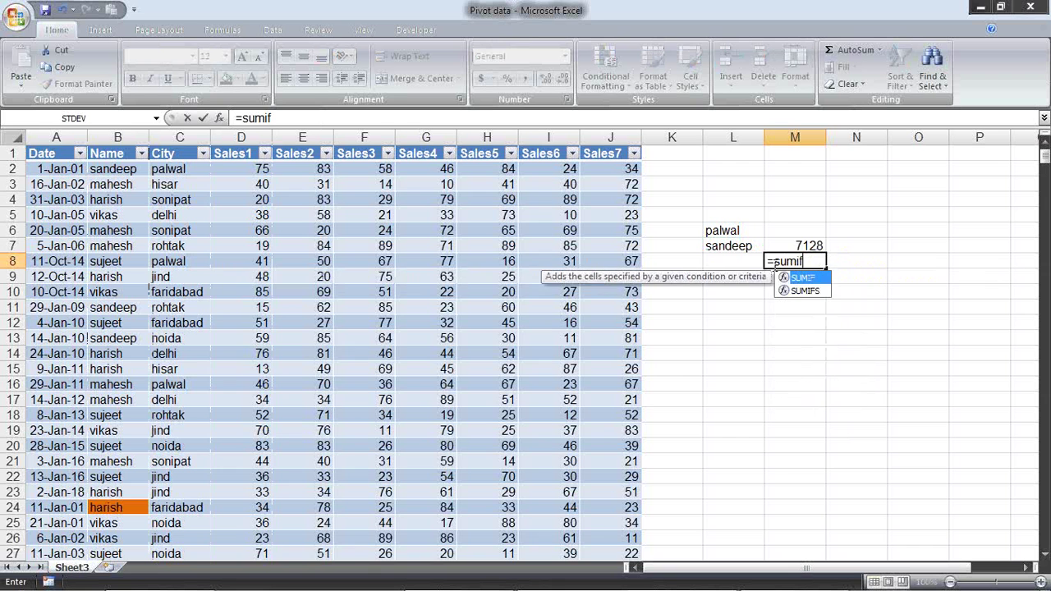
pyautogui.write('s')
pyautogui.press('Tab')
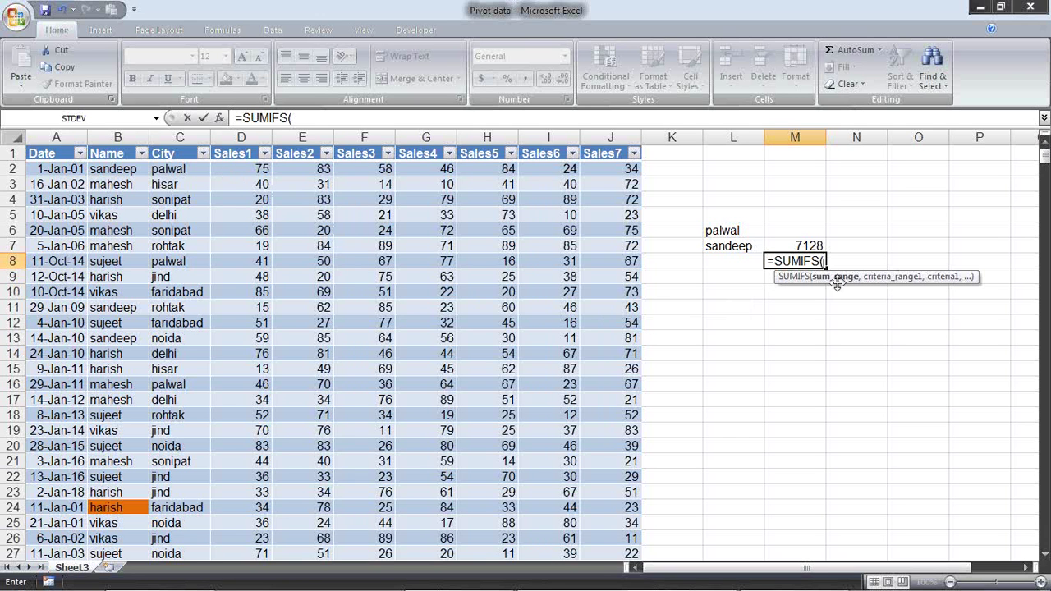
pyautogui.click(245, 136)
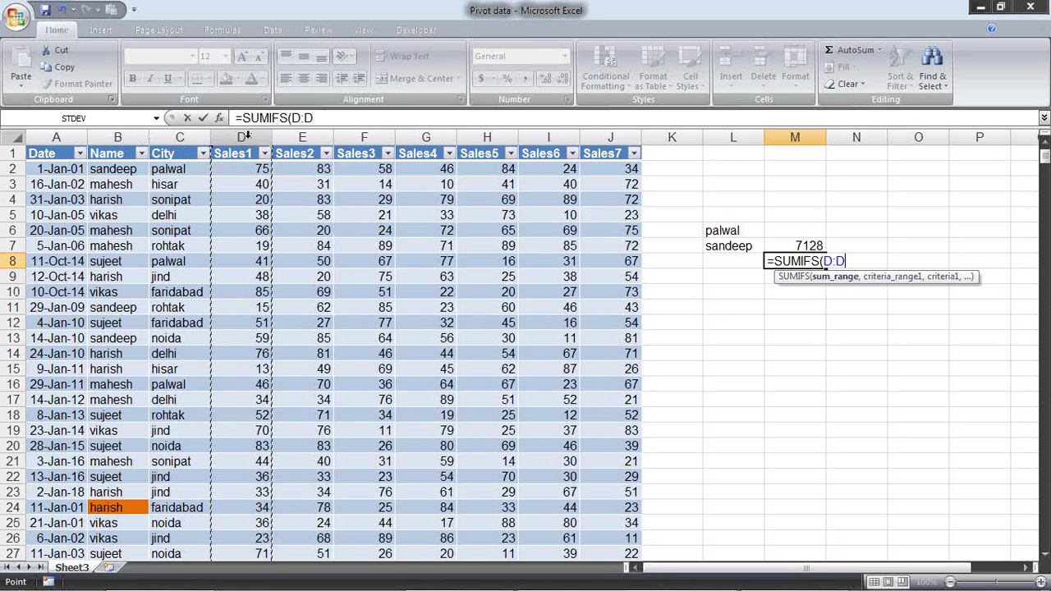
pyautogui.write(',')
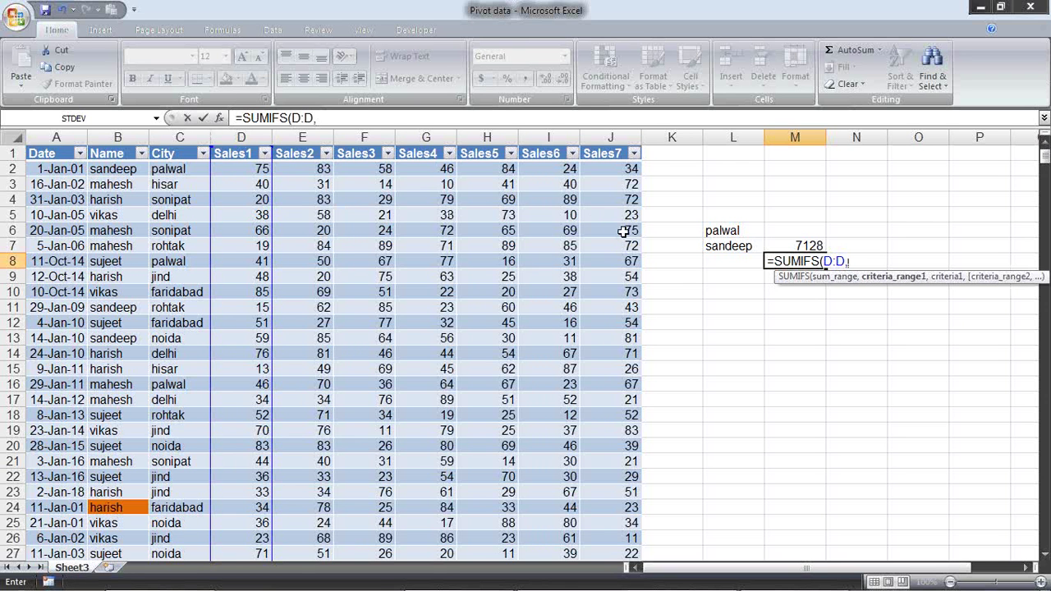
pyautogui.click(127, 137)
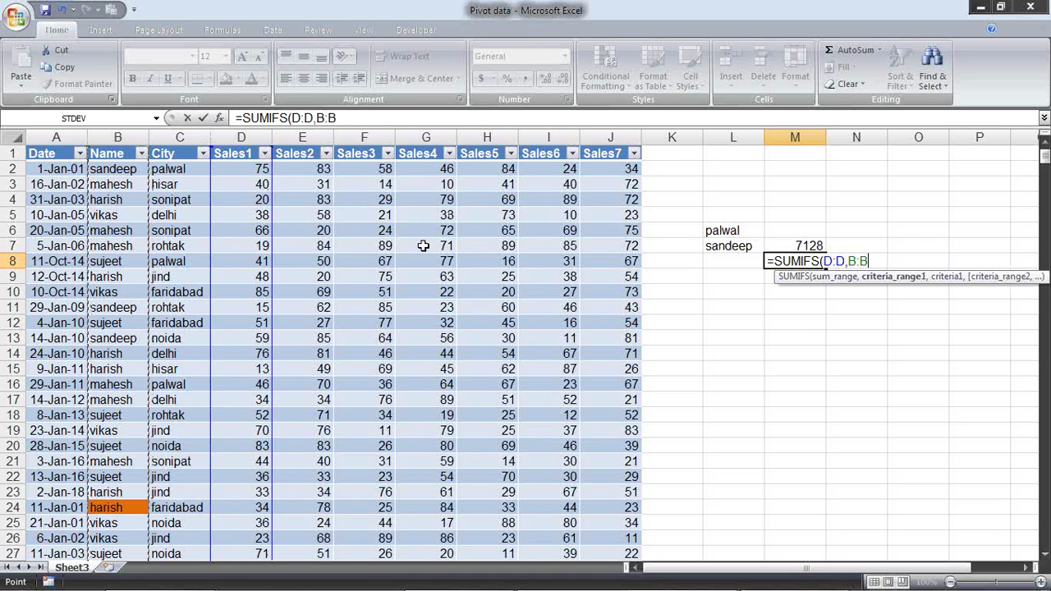
pyautogui.write(',')
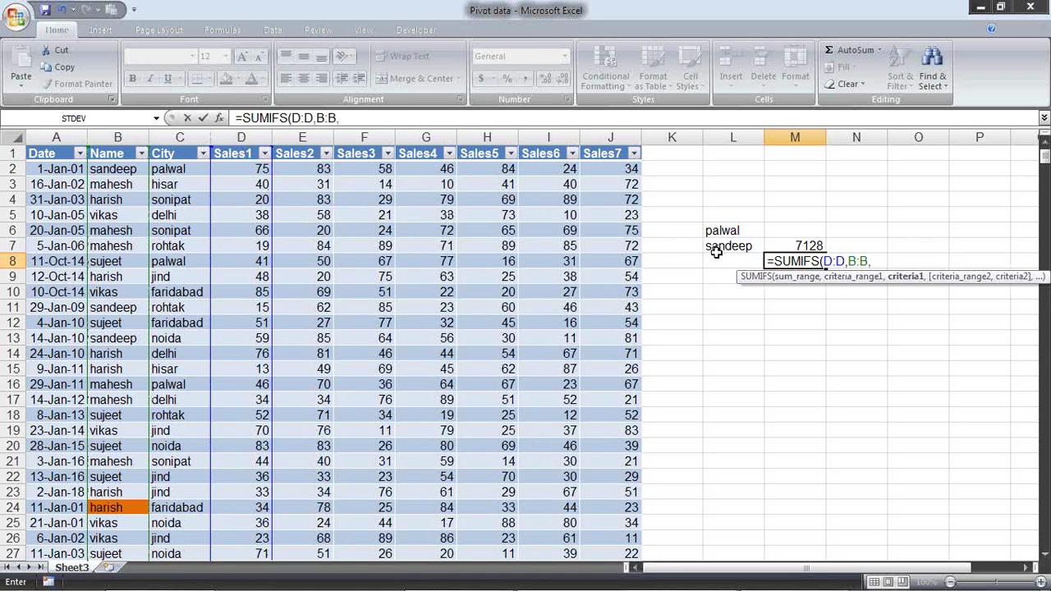
pyautogui.click(716, 251)
pyautogui.write(',')
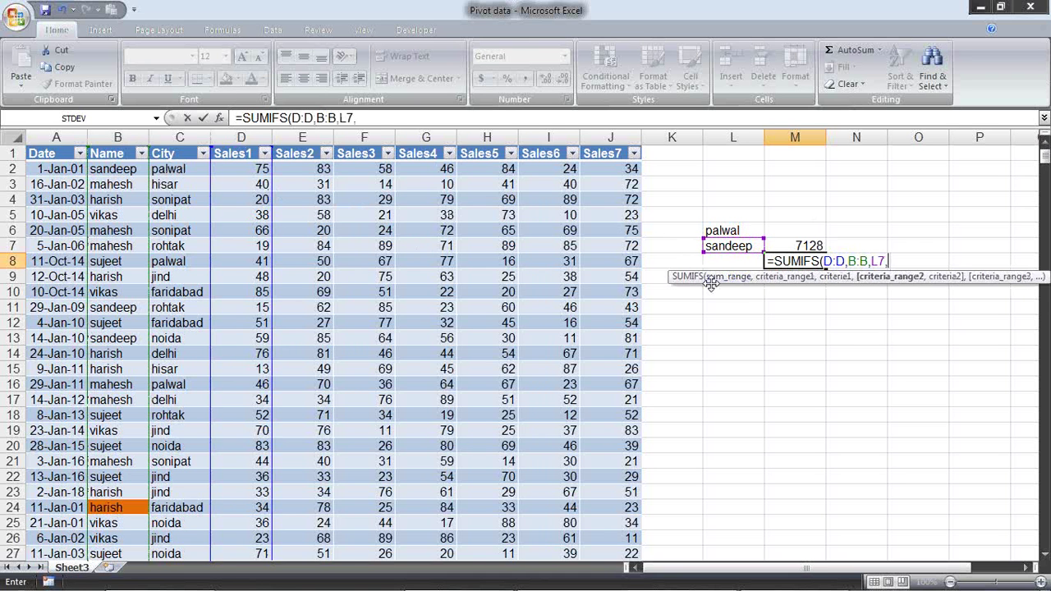
pyautogui.click(179, 137)
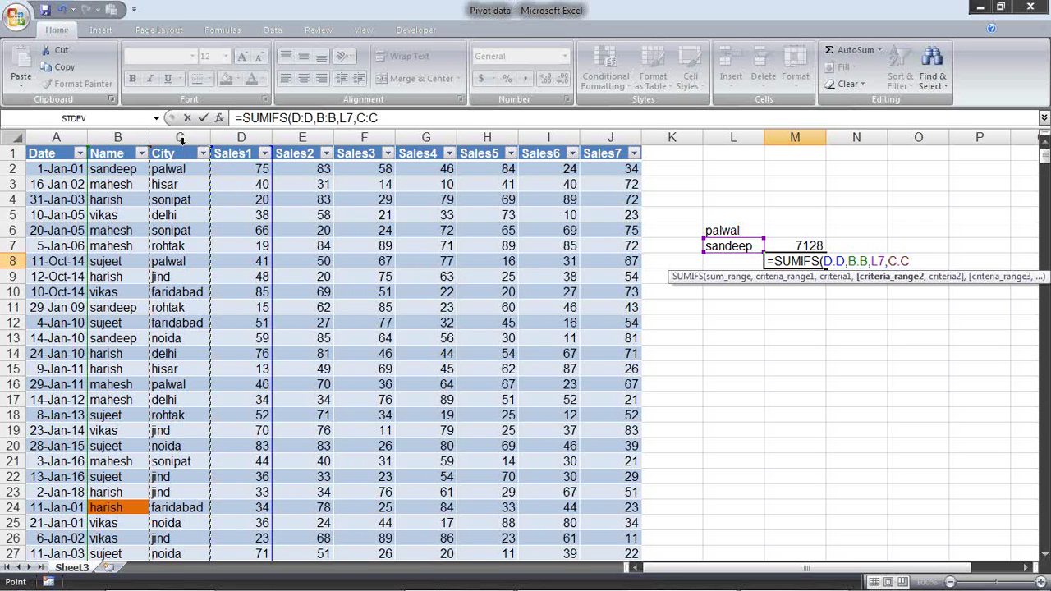
pyautogui.write(',')
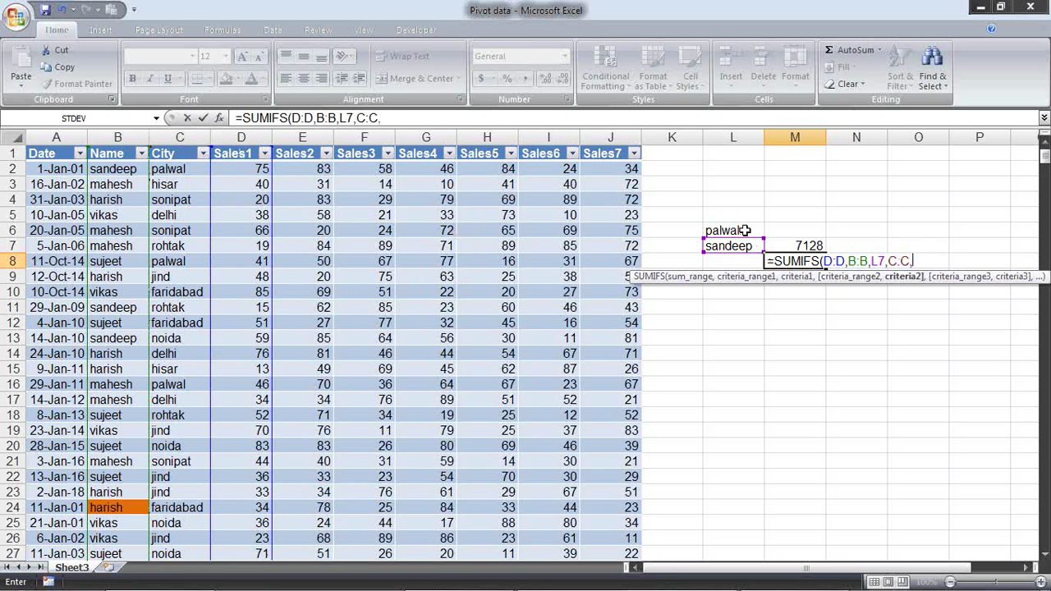
pyautogui.click(745, 231)
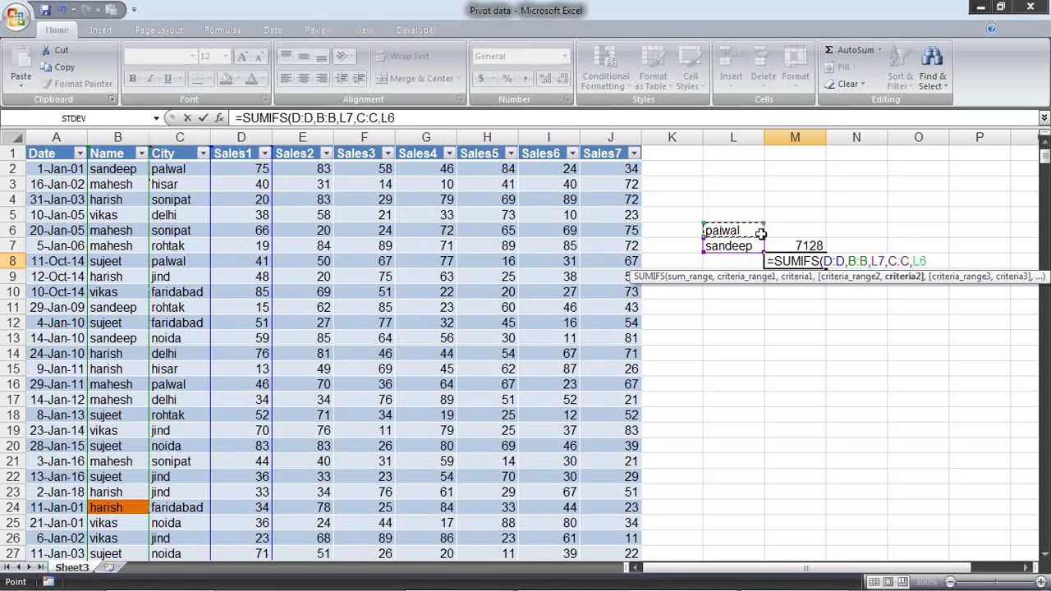
pyautogui.write(')')
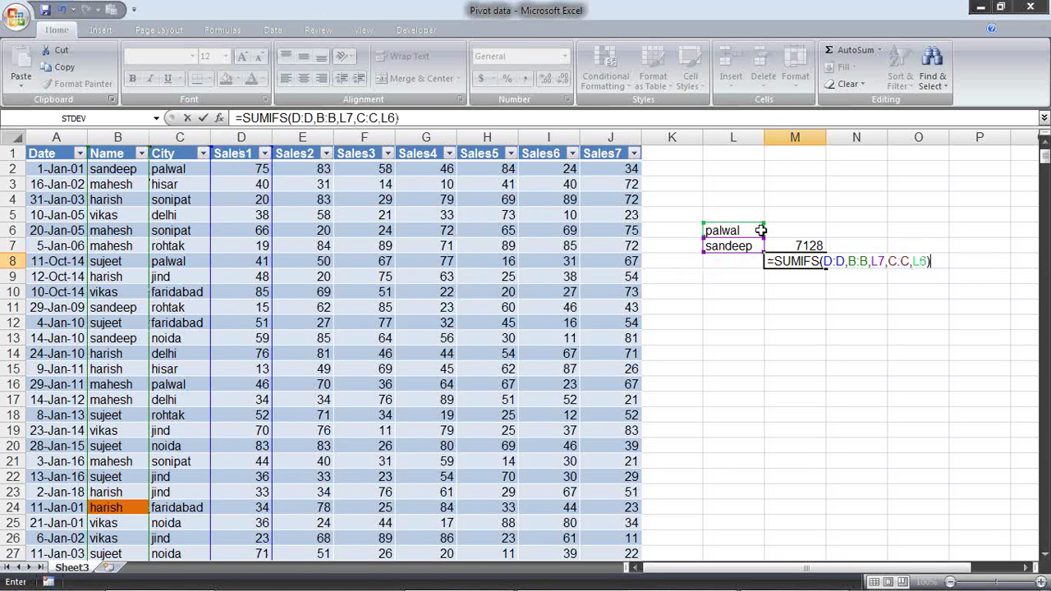
pyautogui.press('Return')
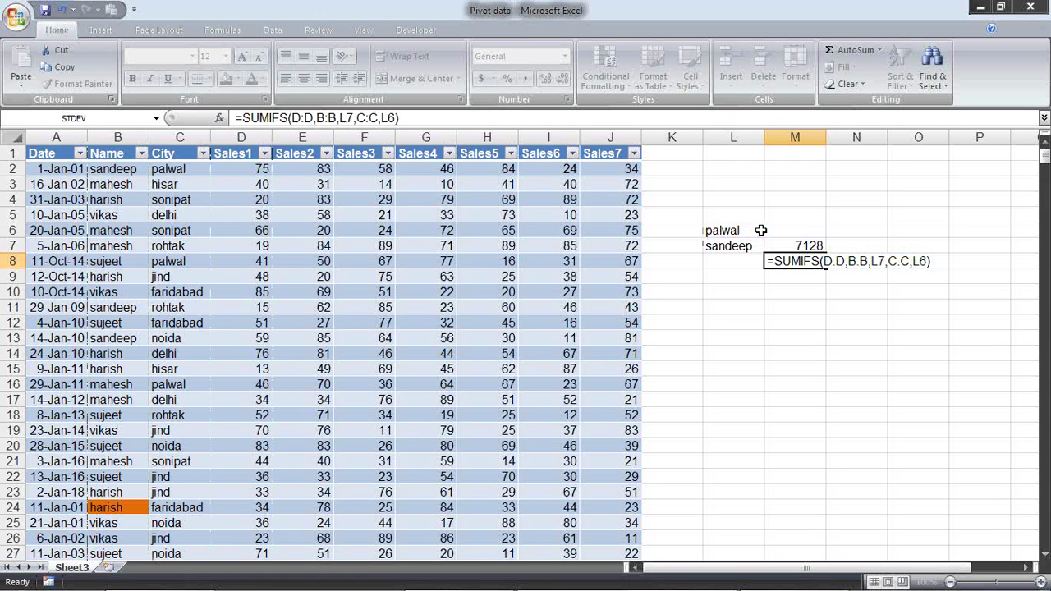
# Commit the M8 SUMIFS formula, returning 900, and review the M7 SUMIF formula.
pyautogui.hotkey('ctrl', 'Return')
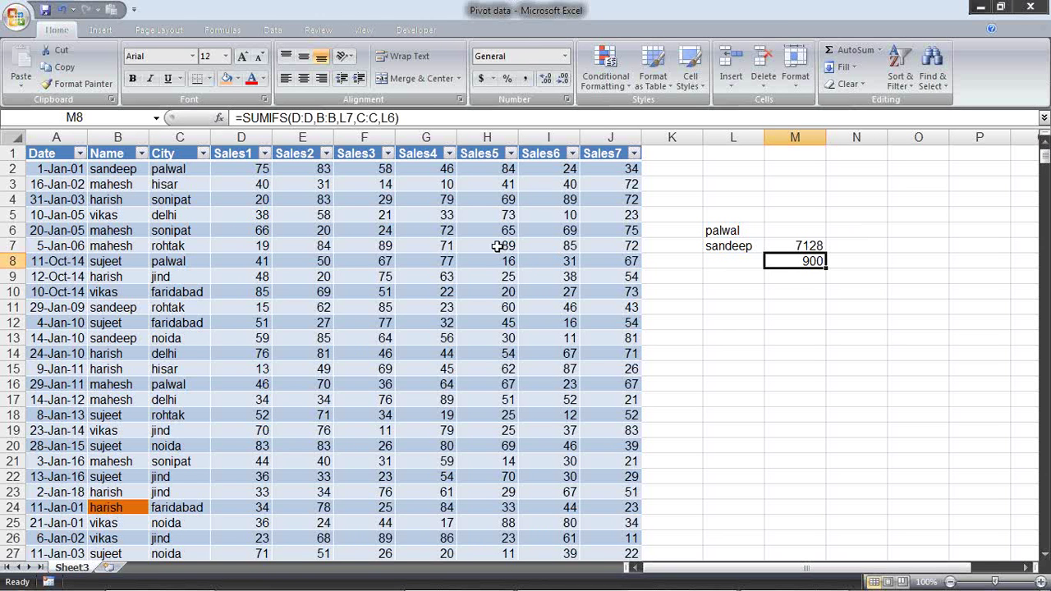
pyautogui.click(68, 153)
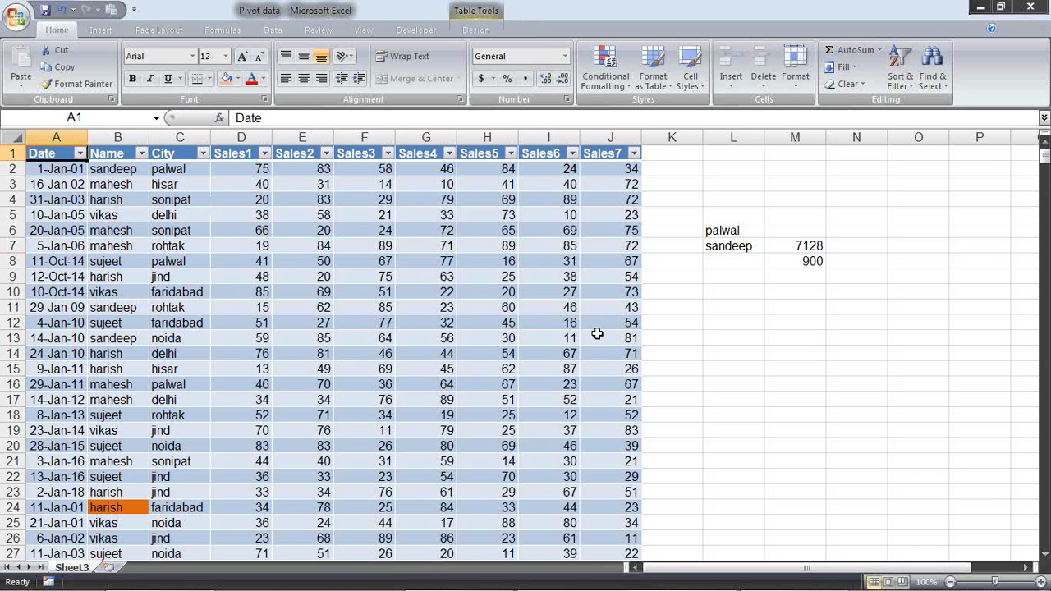
pyautogui.doubleClick(818, 246)
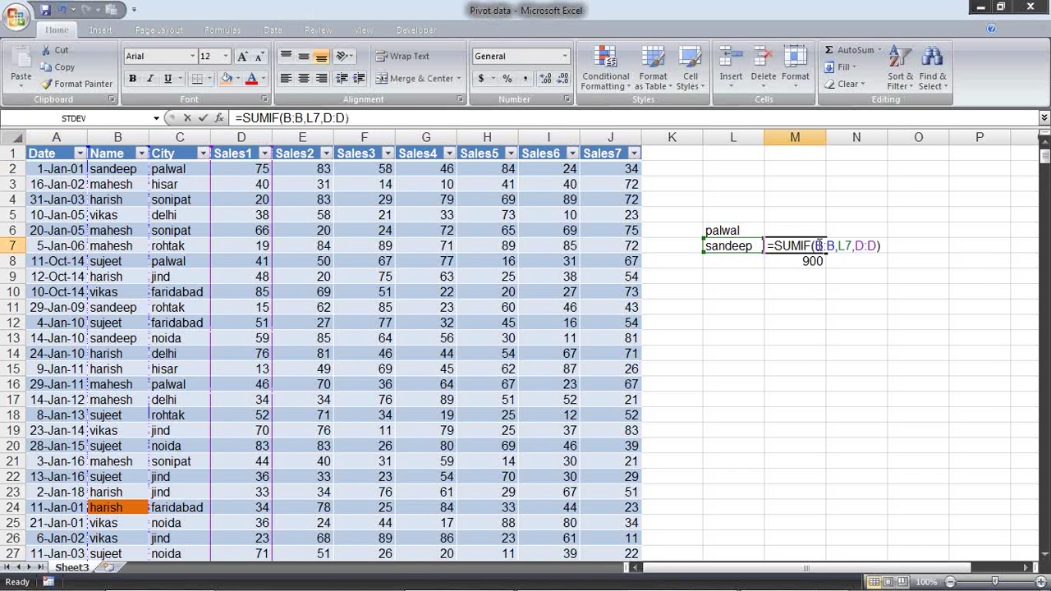
pyautogui.press('Escape')
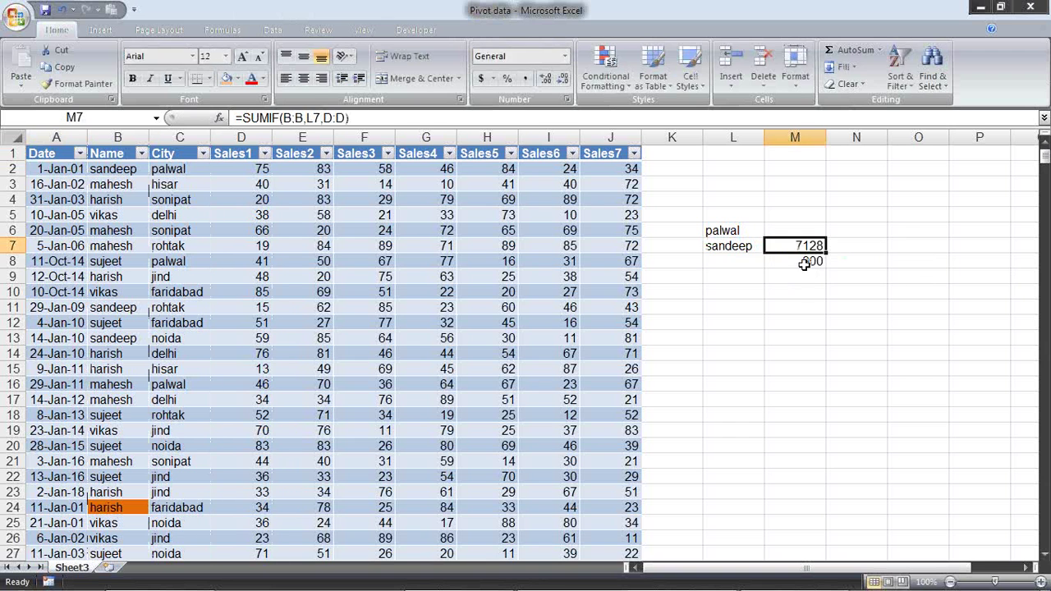
# Review the M8 SUMIFS formula without changing it.
pyautogui.click(805, 261)
pyautogui.doubleClick(803, 261)
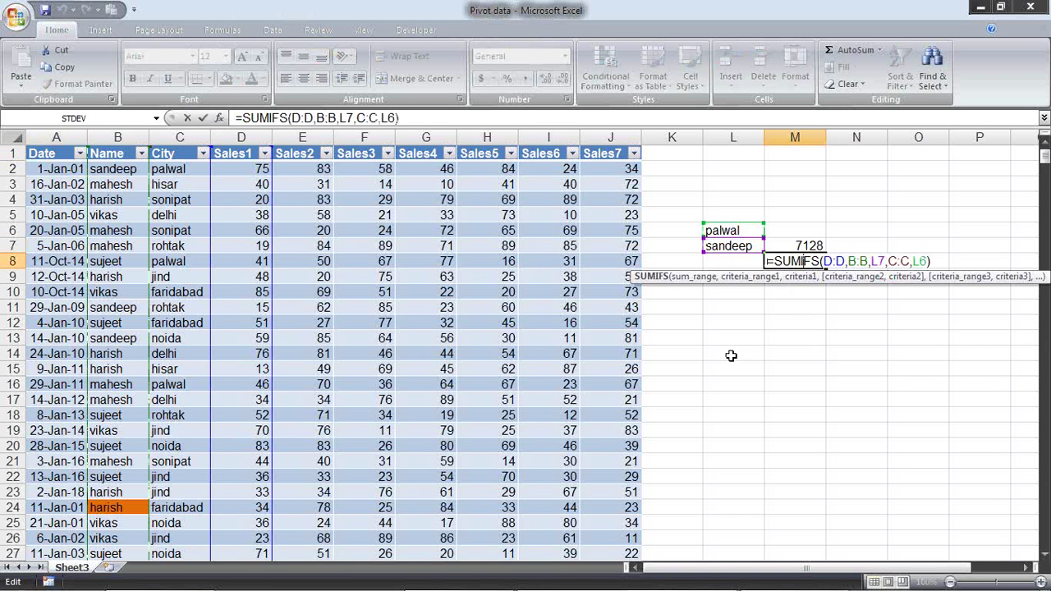
pyautogui.press('Escape')
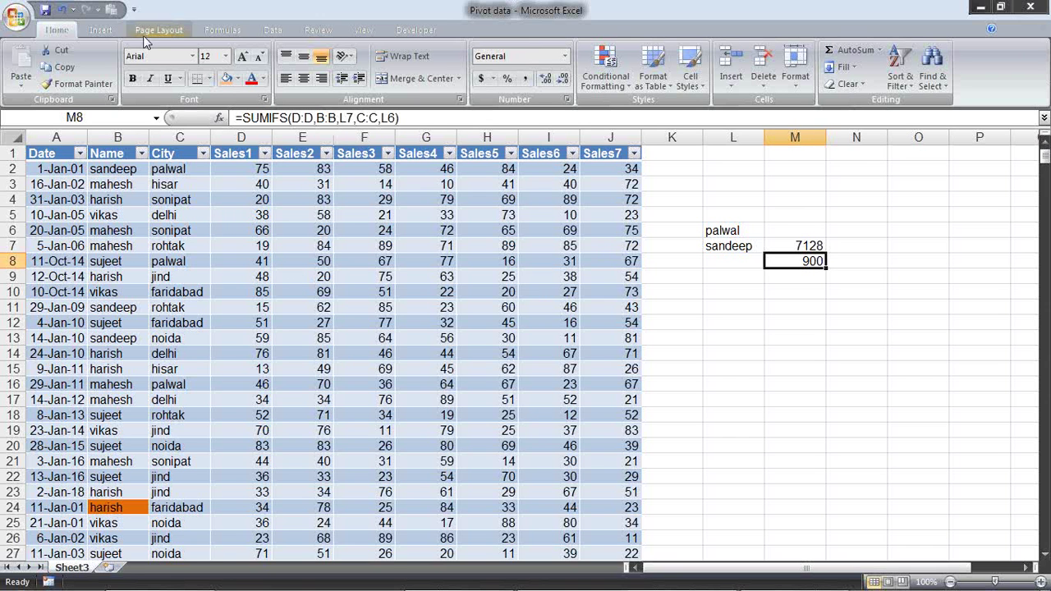
pyautogui.click(752, 215)
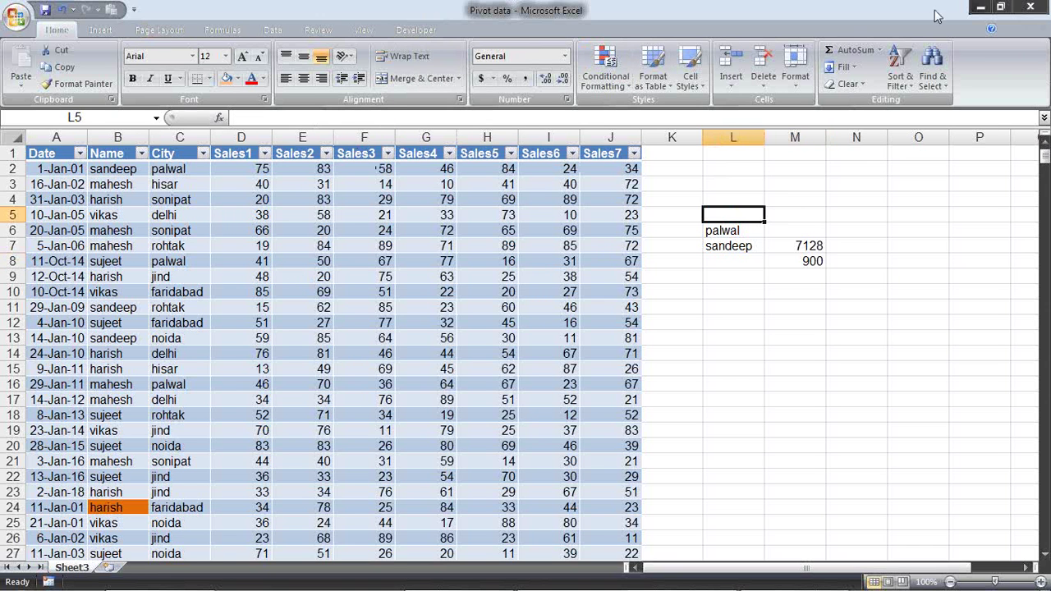